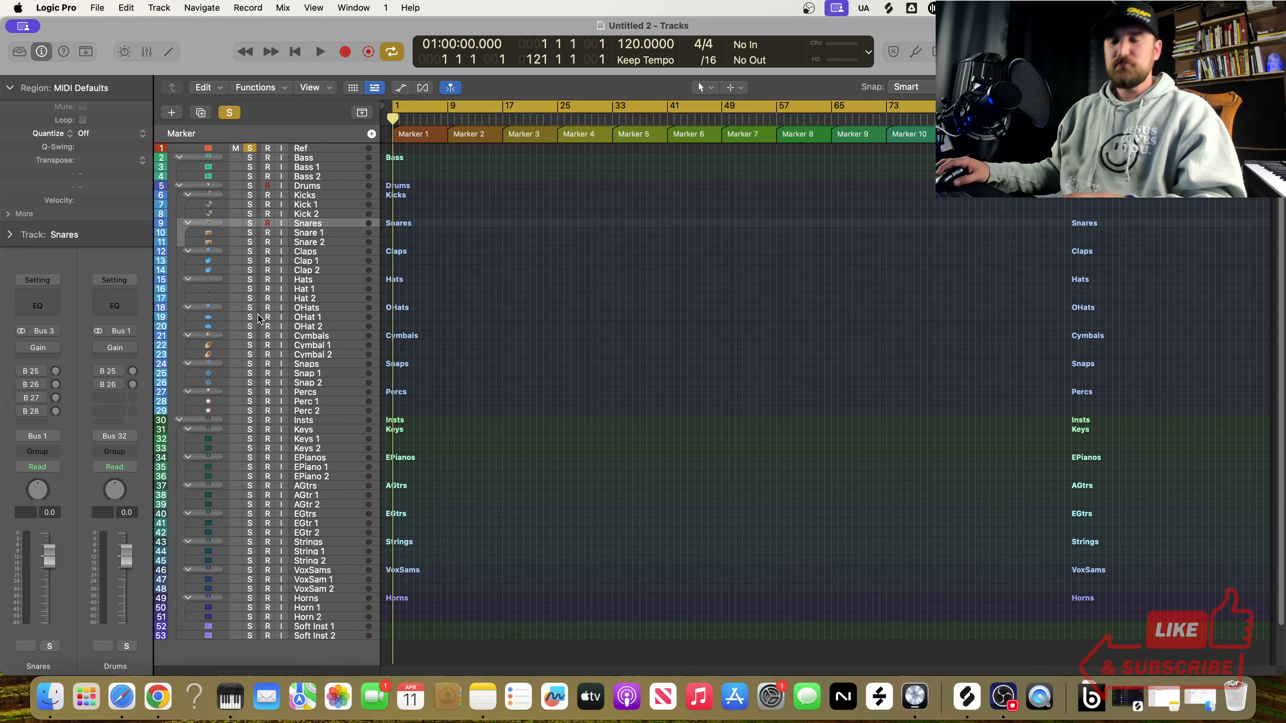
Step: Open the mixer and examine how the Bass 1 and Bass 2 channels route through the Bass stack to the Mix Bus
key(x)
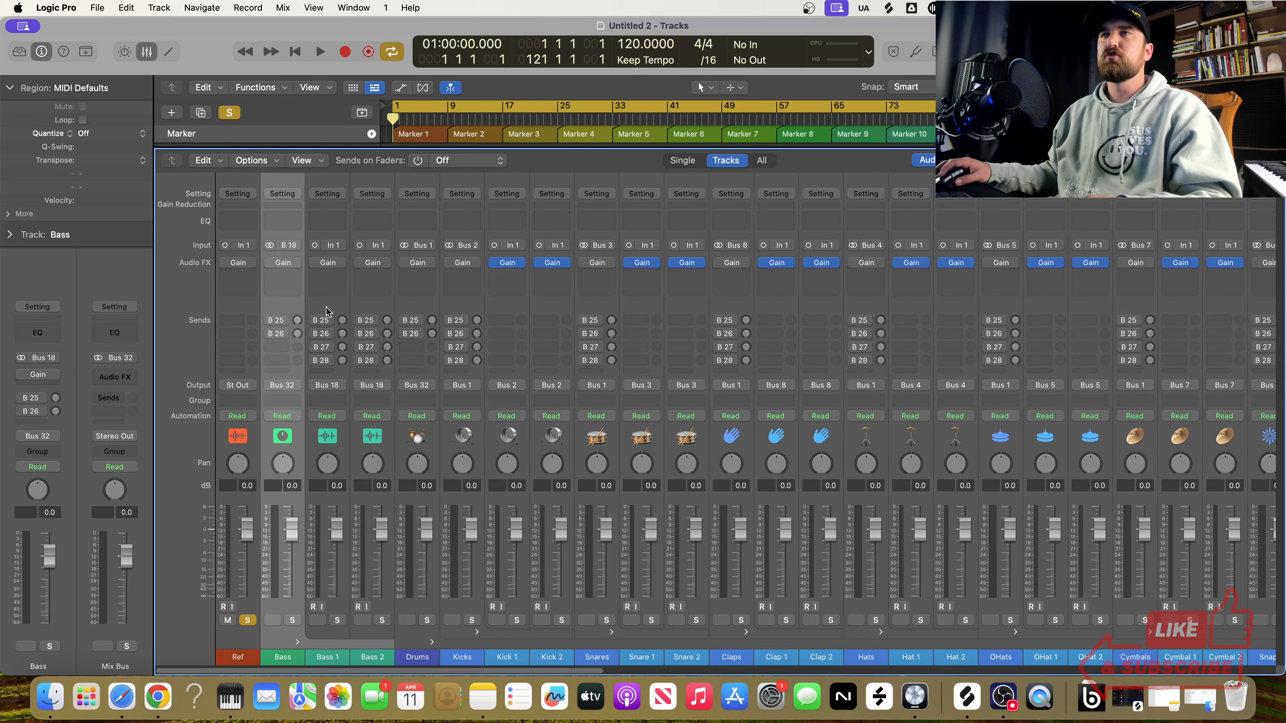
drag(326, 309, 386, 312)
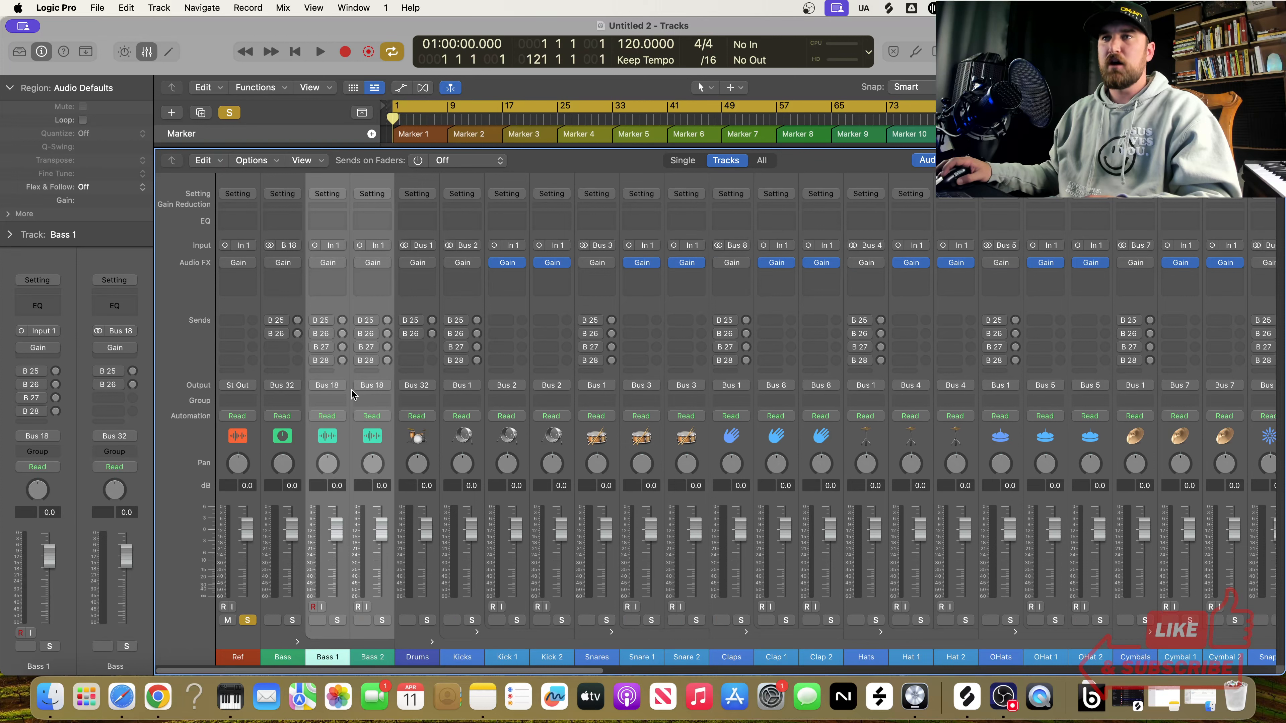
click(289, 246)
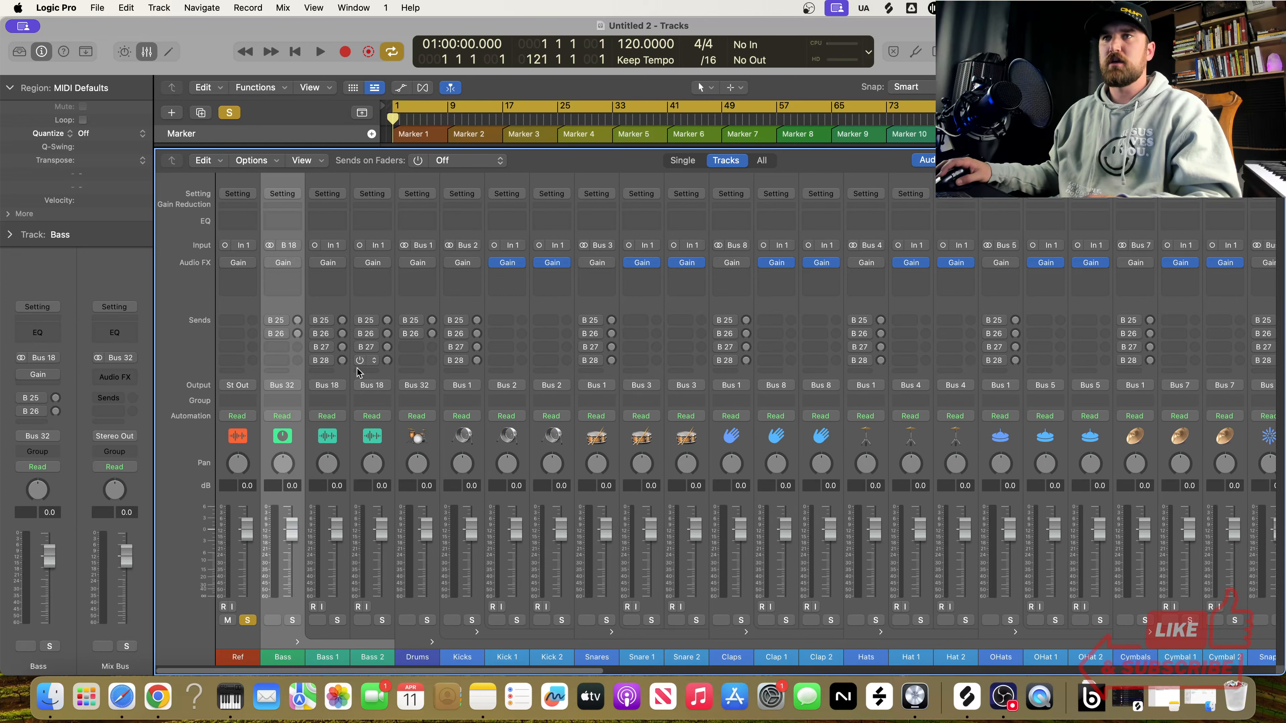
click(336, 310)
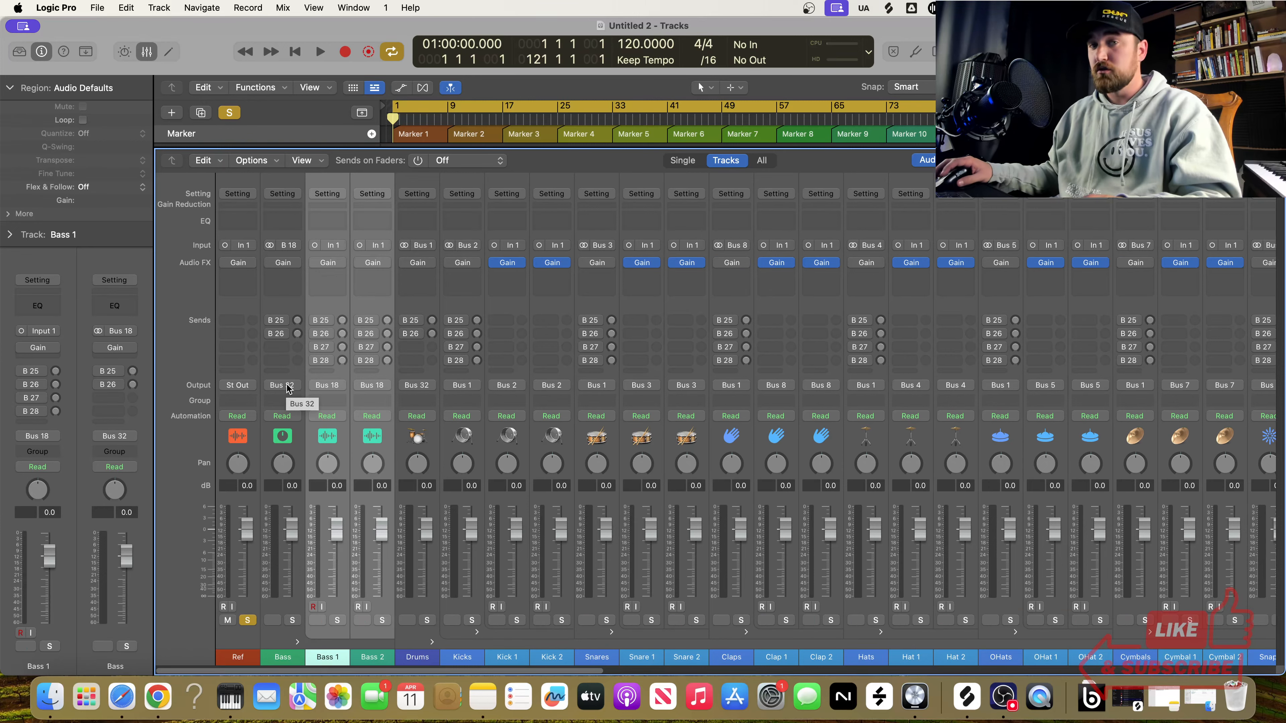
scroll(371, 449, right, 15)
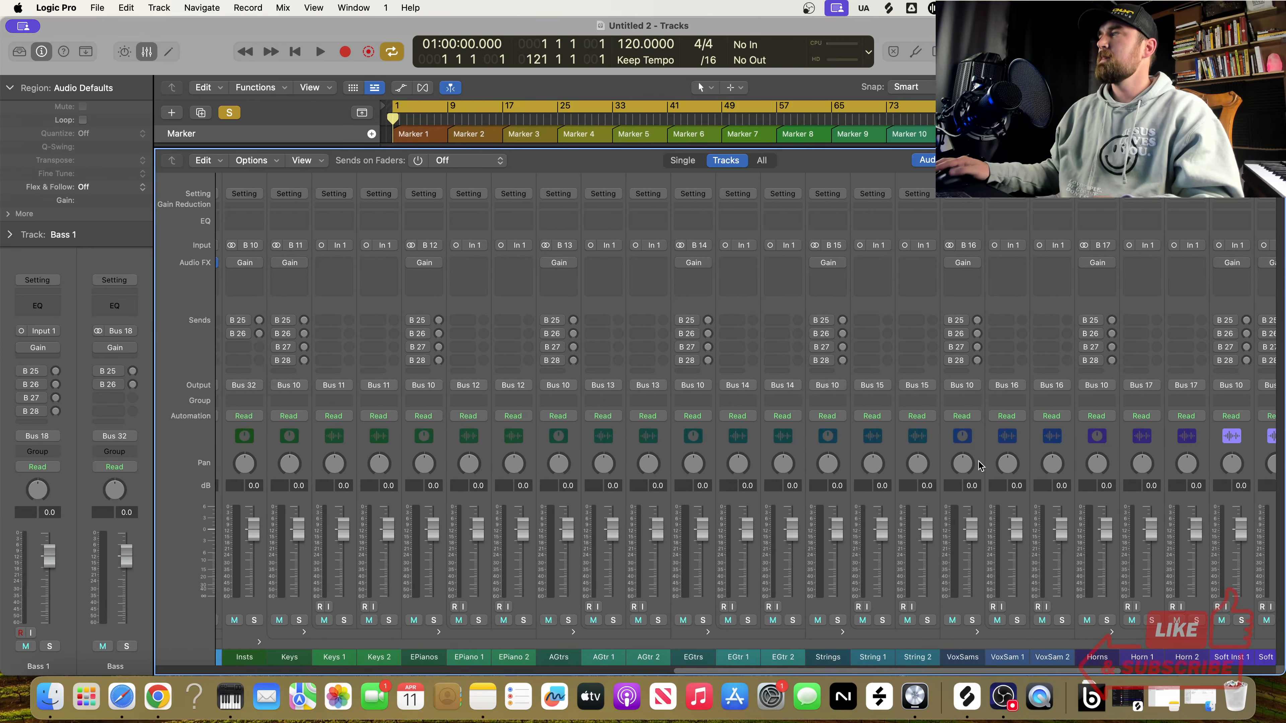
scroll(1032, 477, right, 1)
click(929, 310)
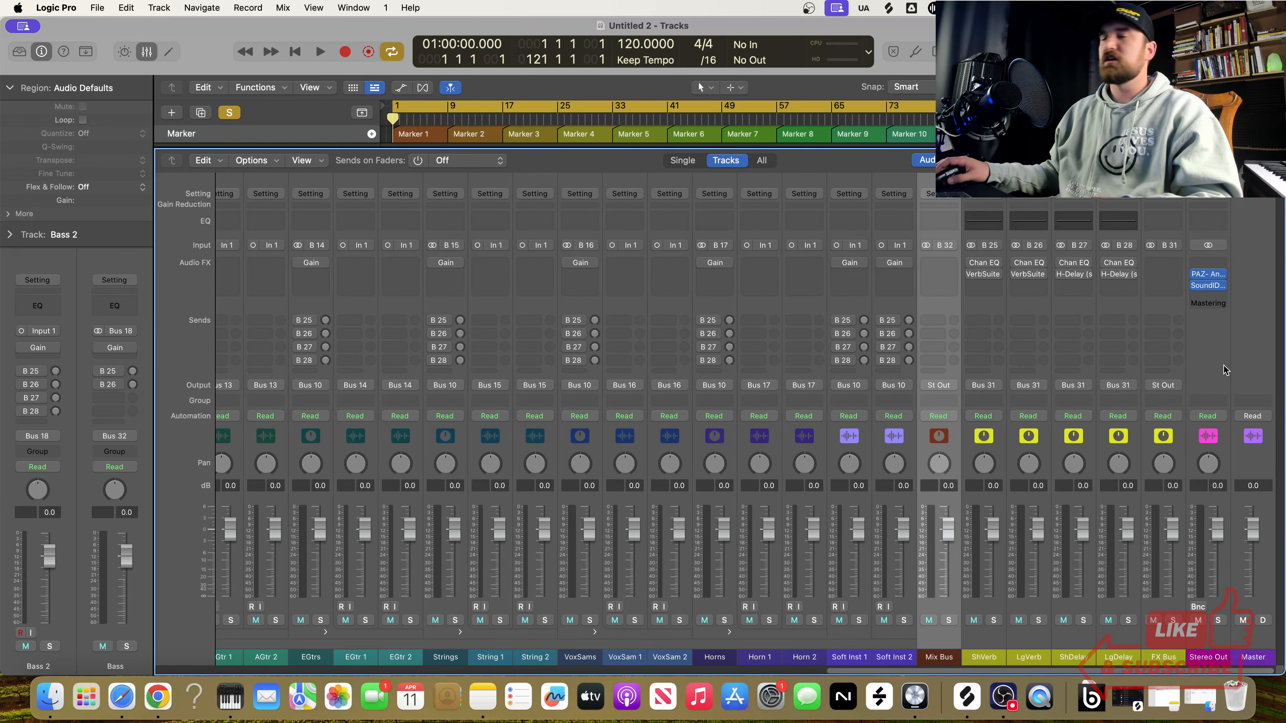
scroll(523, 370, left, 15)
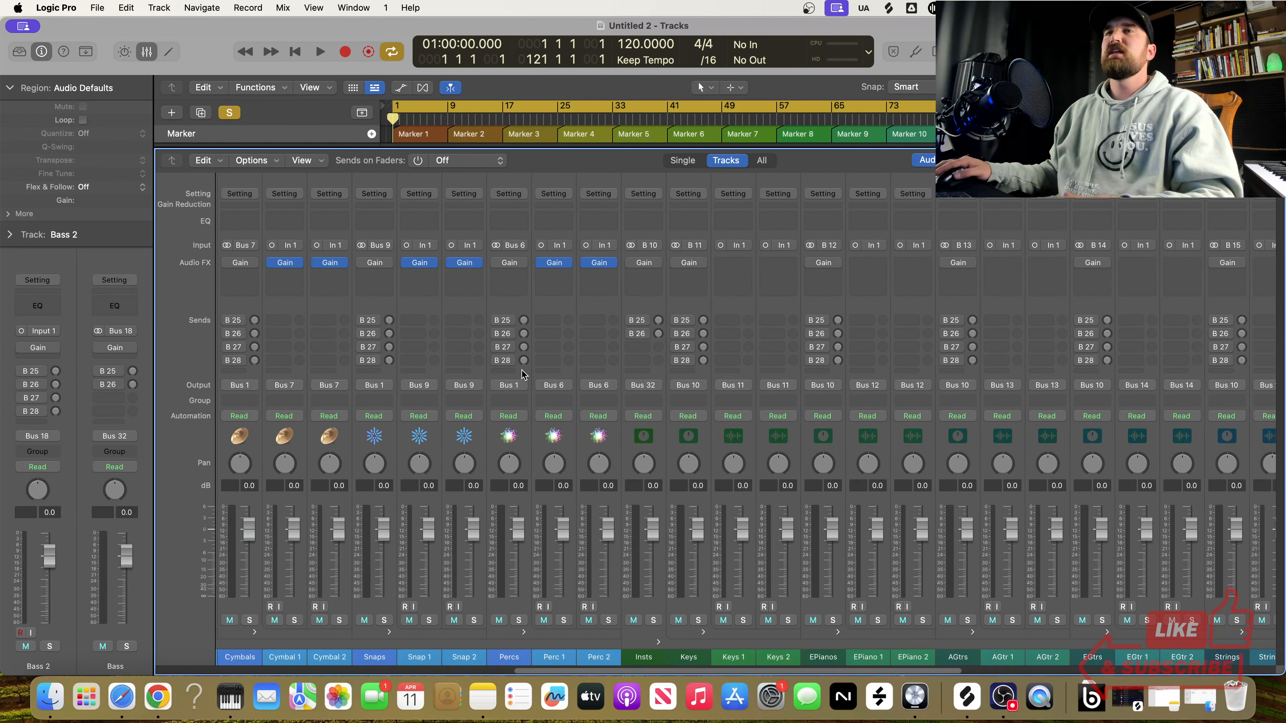
scroll(494, 385, left, 10)
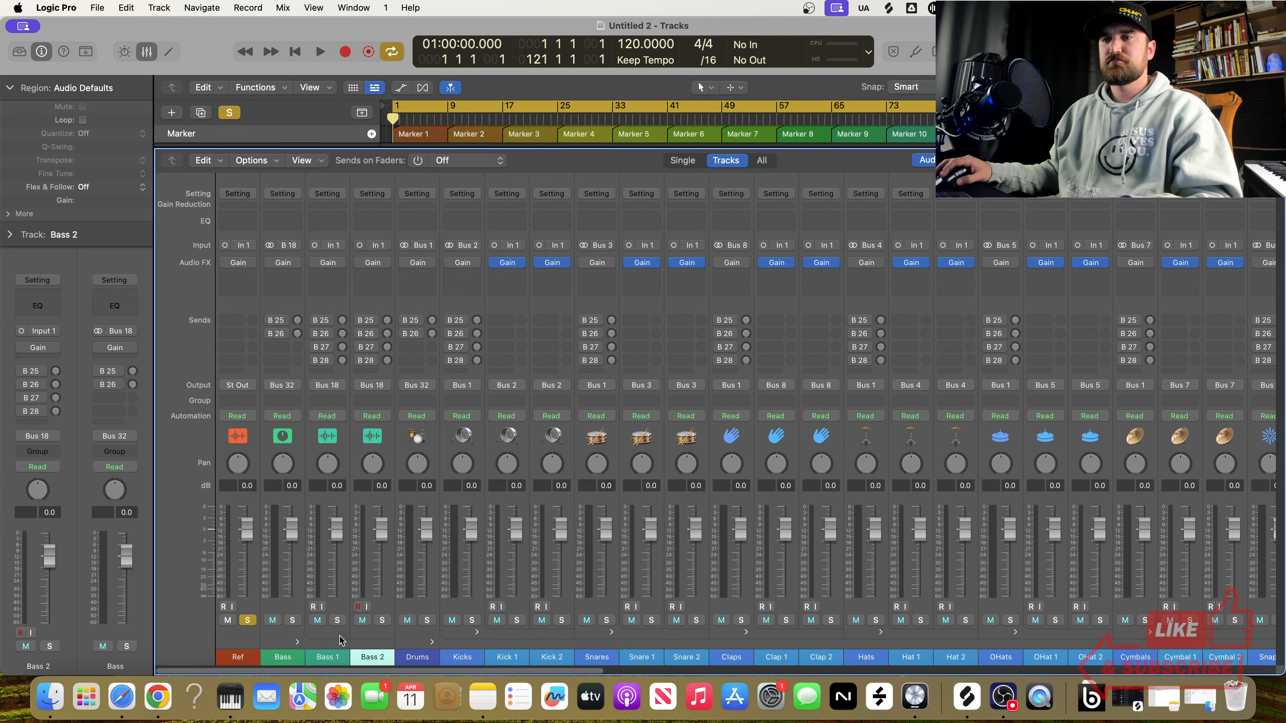
Step: Examine how the Kick 1 and Kick 2 channels route through the Kicks and Drums stacks, and close the mixer
click(466, 309)
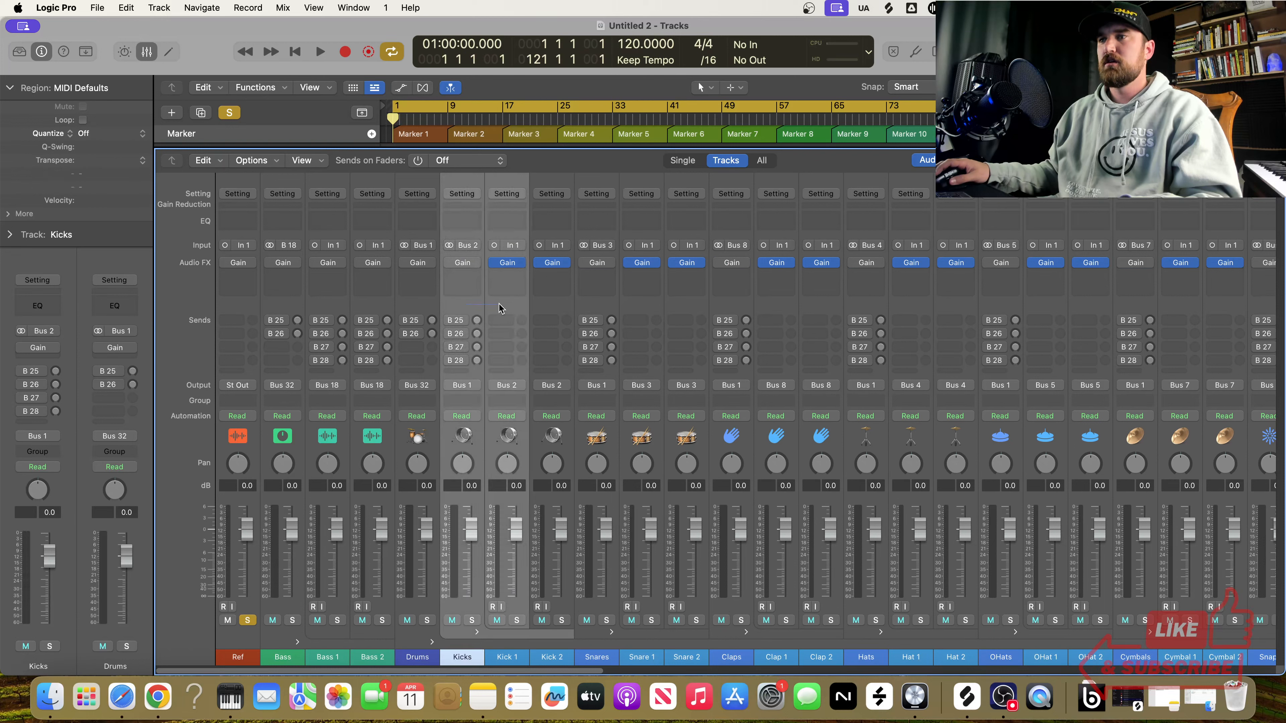
click(512, 305)
shift+click(565, 324)
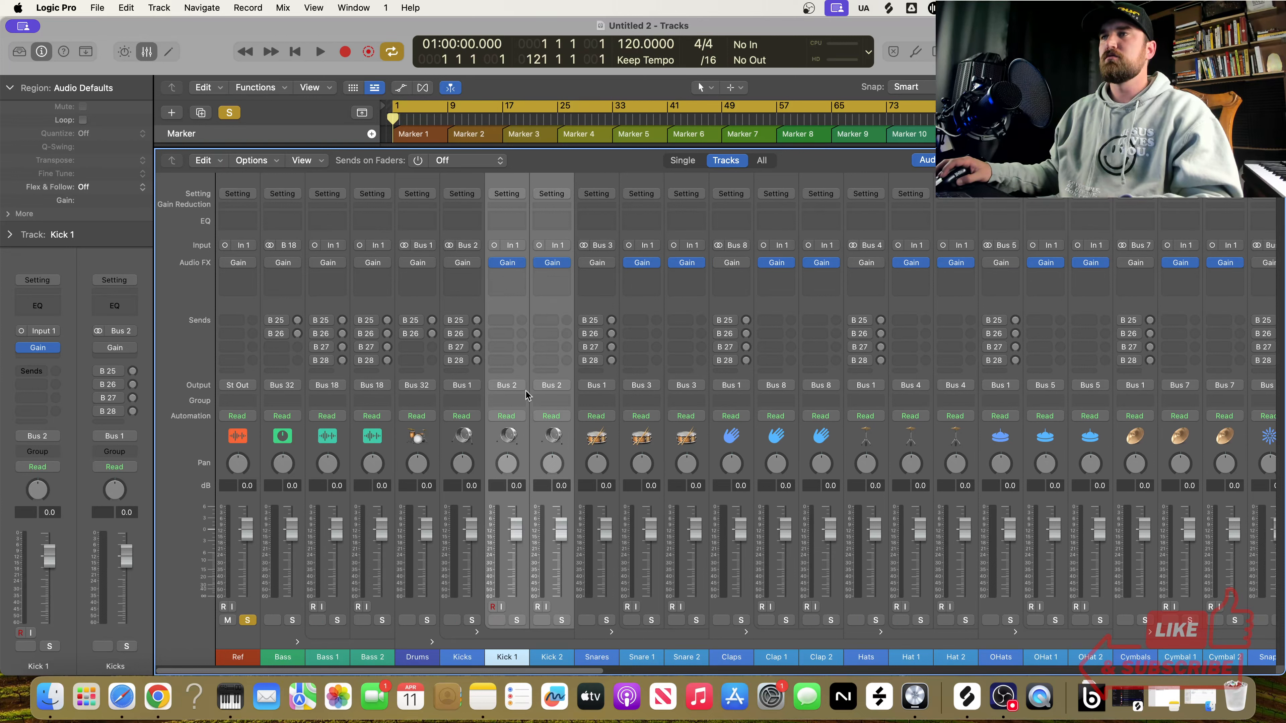
click(467, 306)
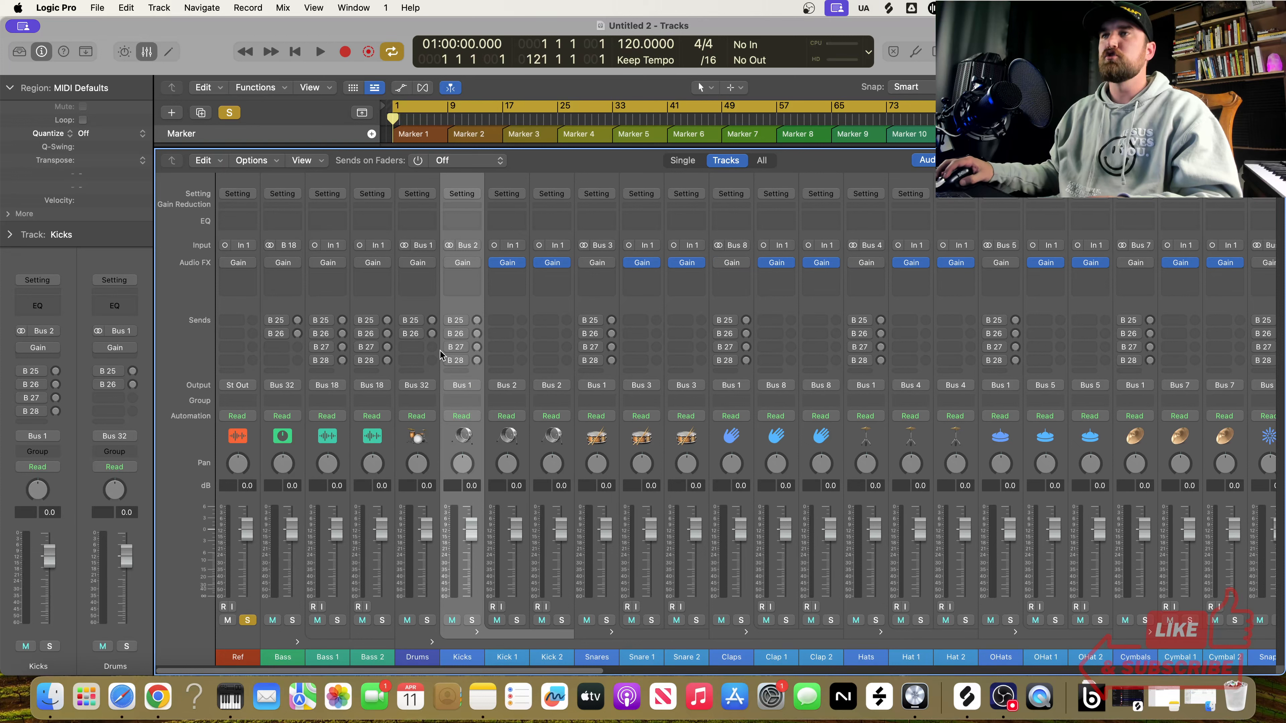
click(415, 298)
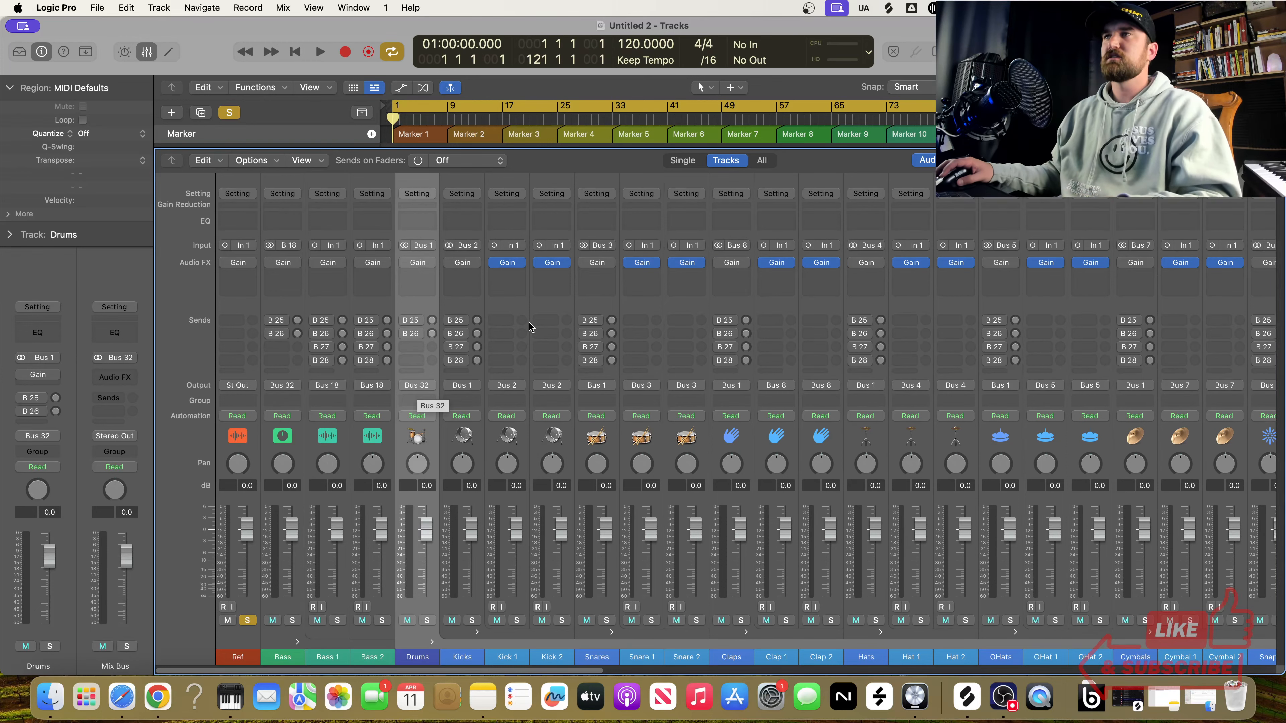
click(555, 306)
scroll(597, 461, right, 5)
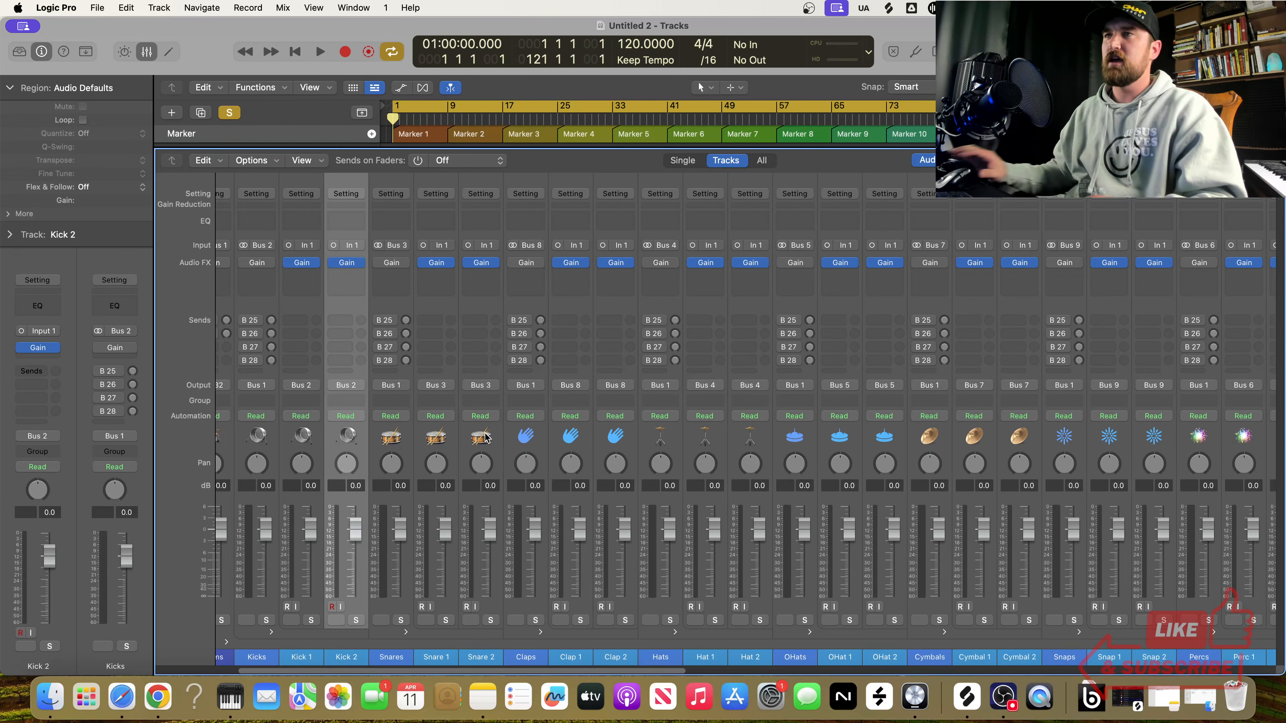
key(x)
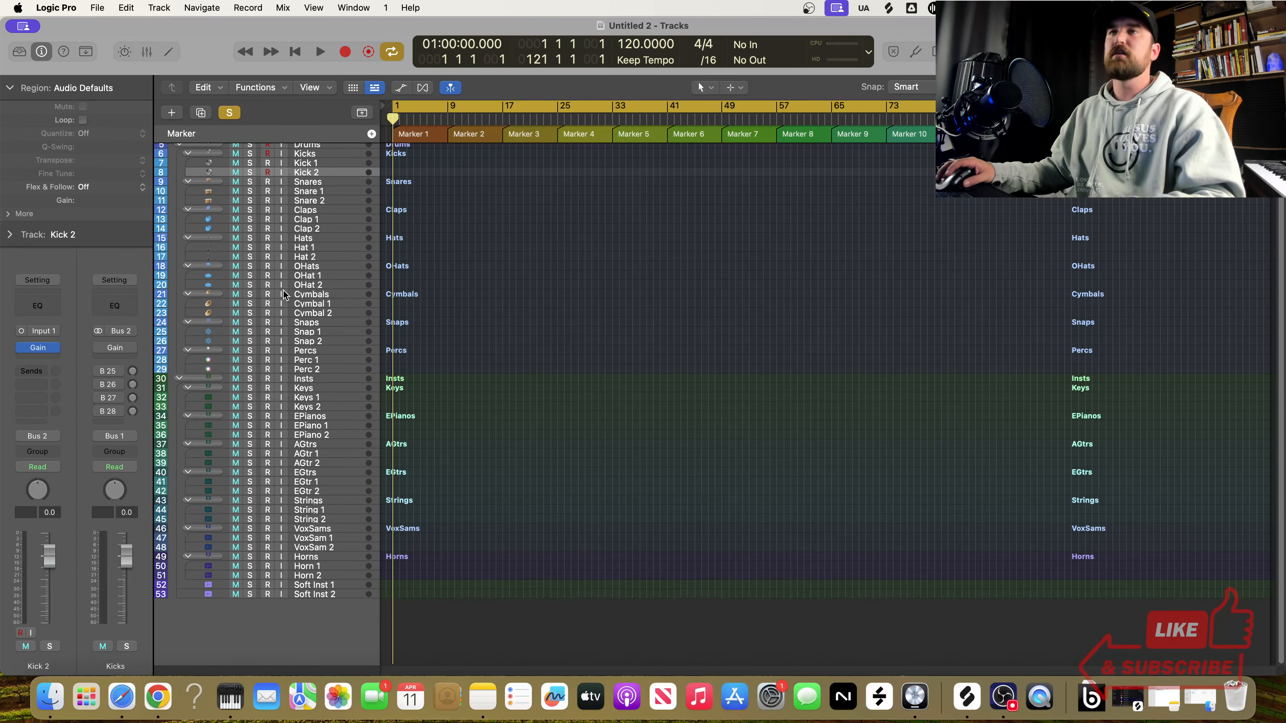
Step: Collapse the Drums, Insts and Bass track stacks in the track list
scroll(229, 313, up, 2)
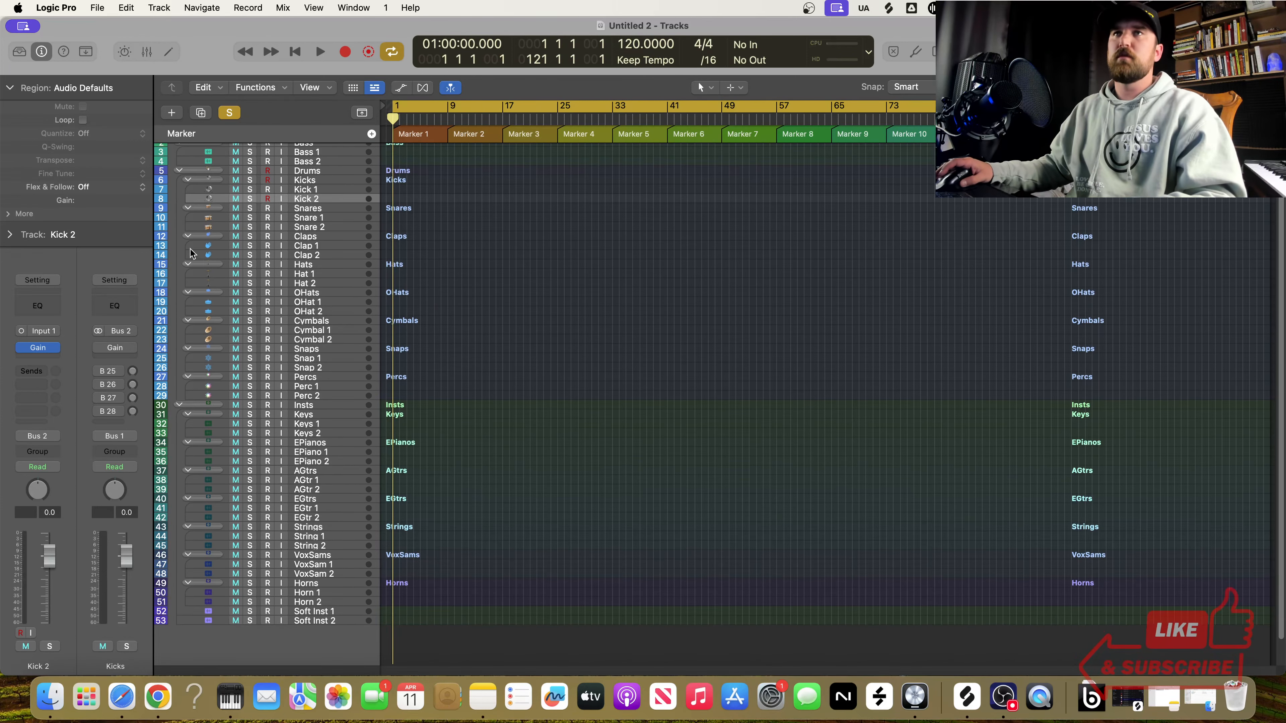
click(179, 171)
key(super+Down)
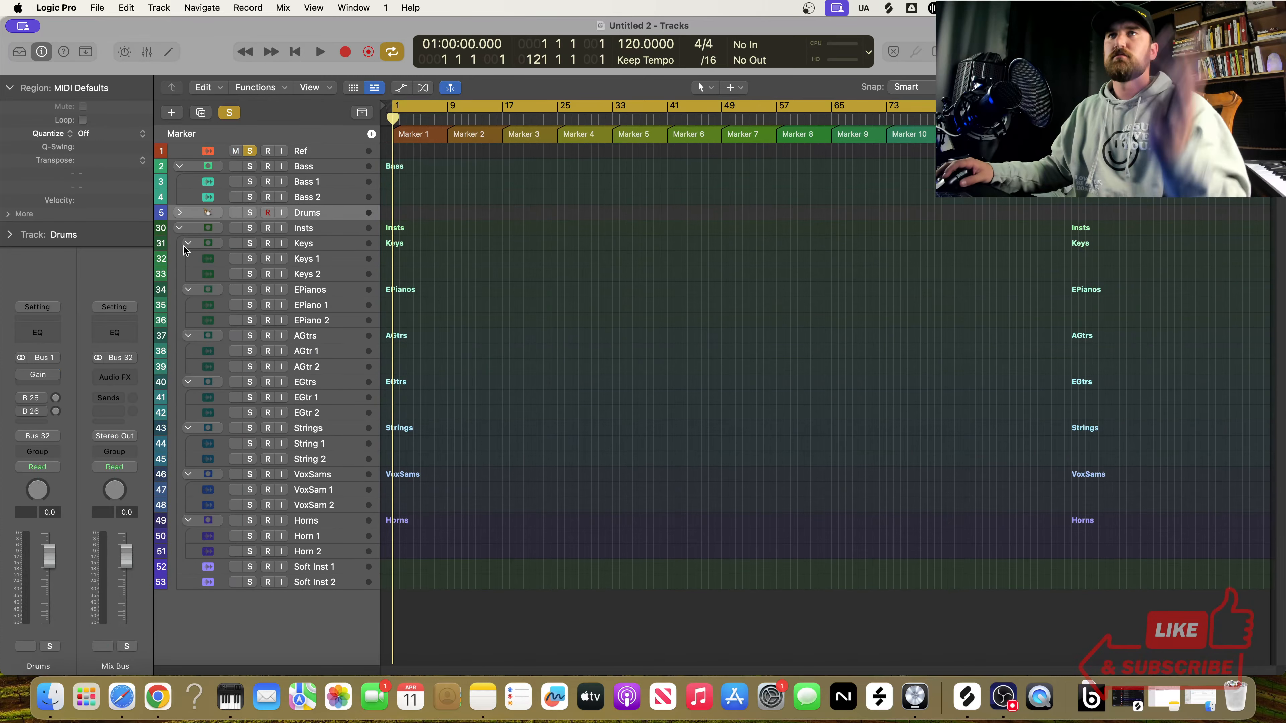
click(180, 229)
key(z)
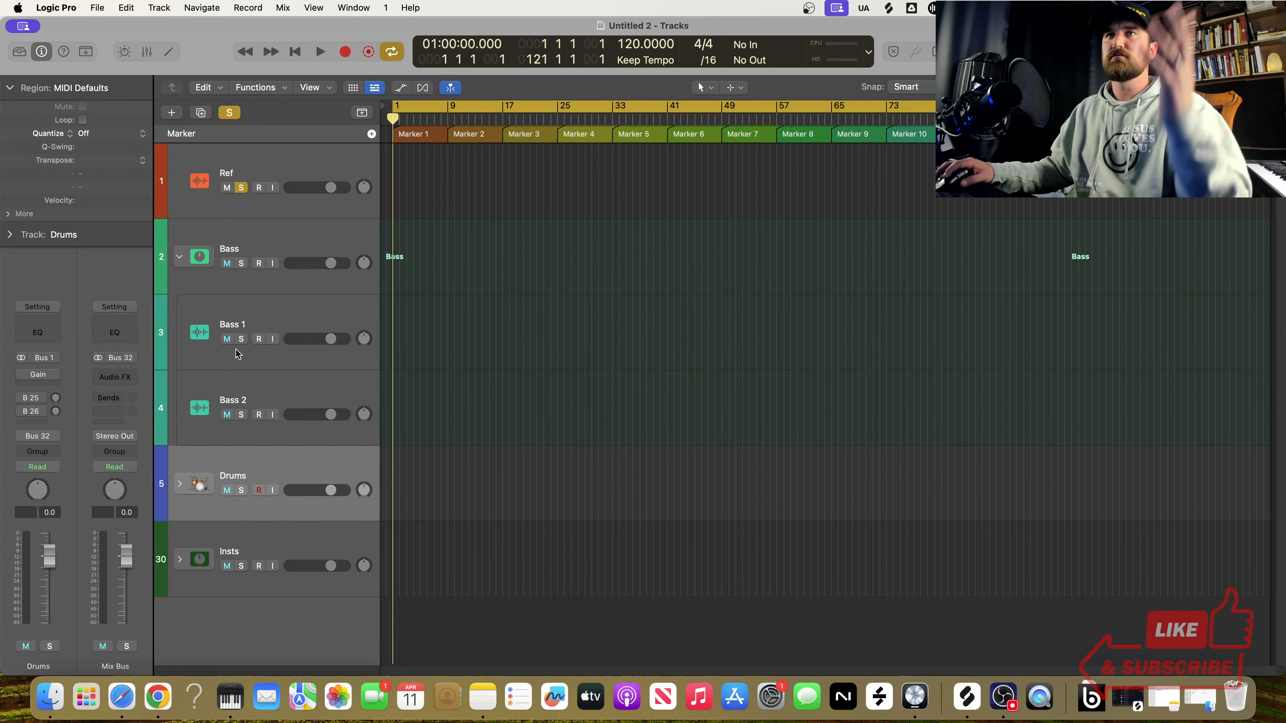
click(178, 257)
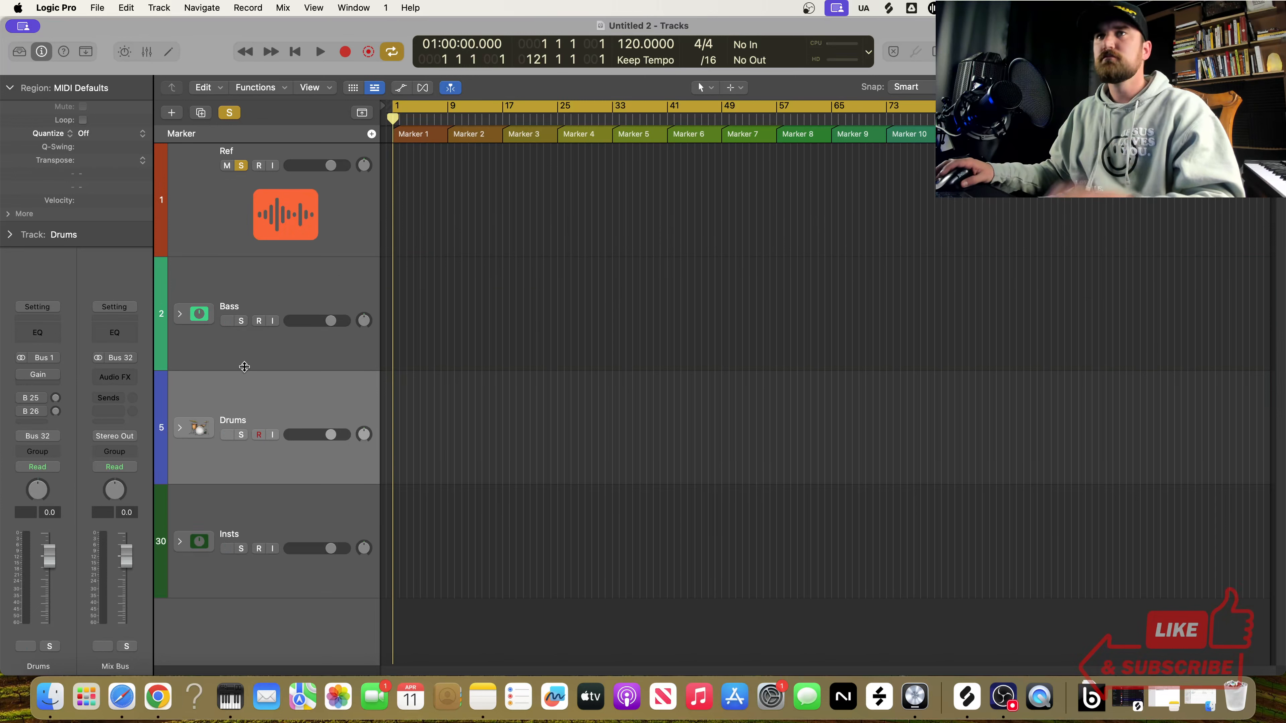
Step: Turn off the solo on the Ref track and leave that track muted
click(255, 352)
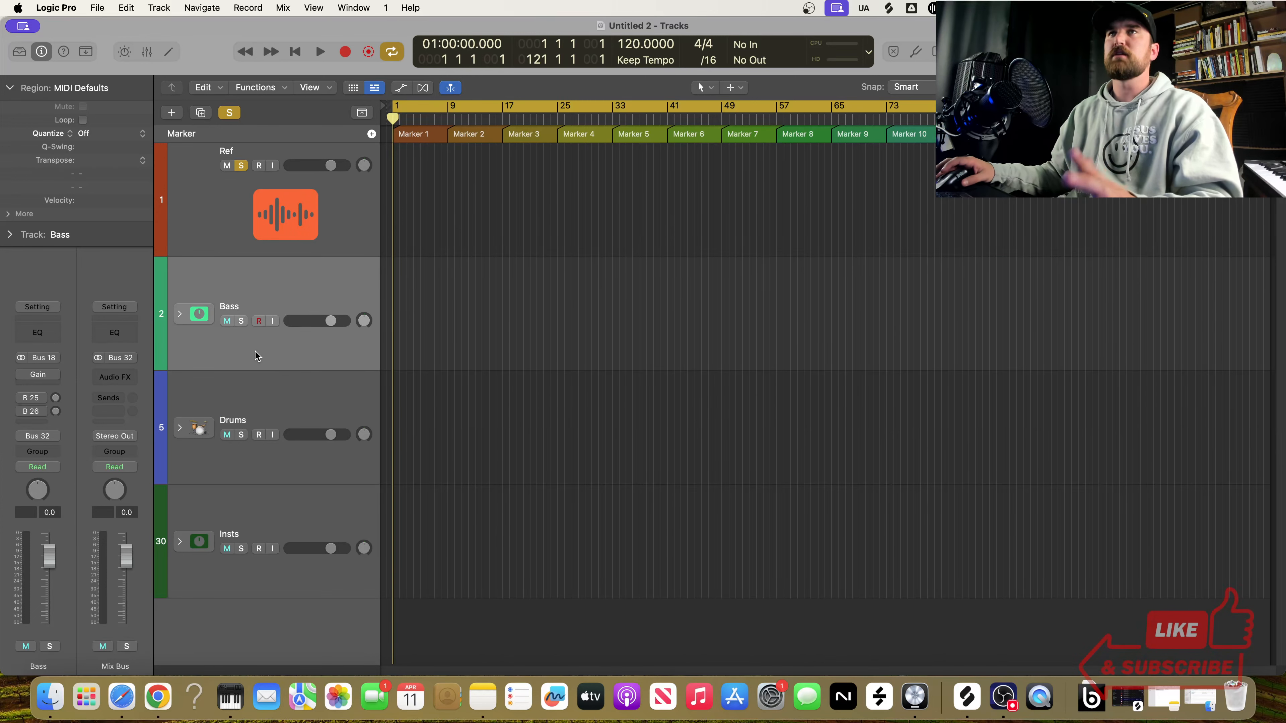
key(ctrl+s)
click(297, 133)
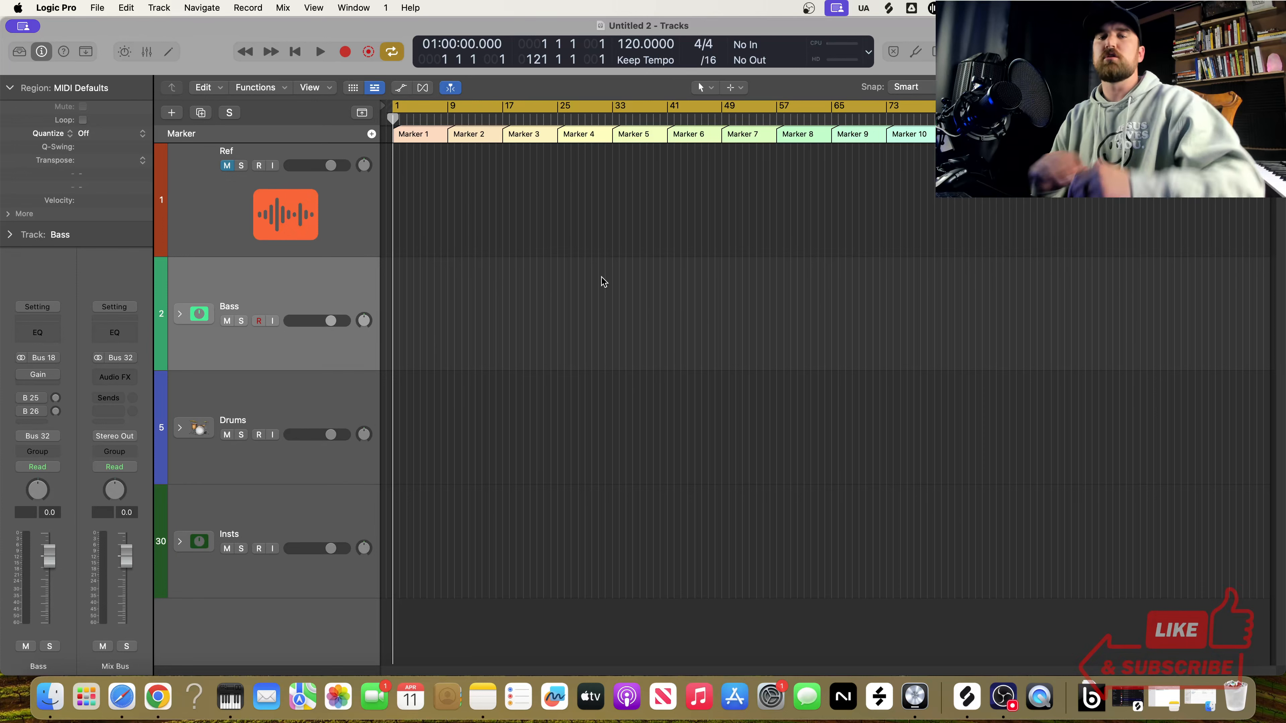
click(490, 184)
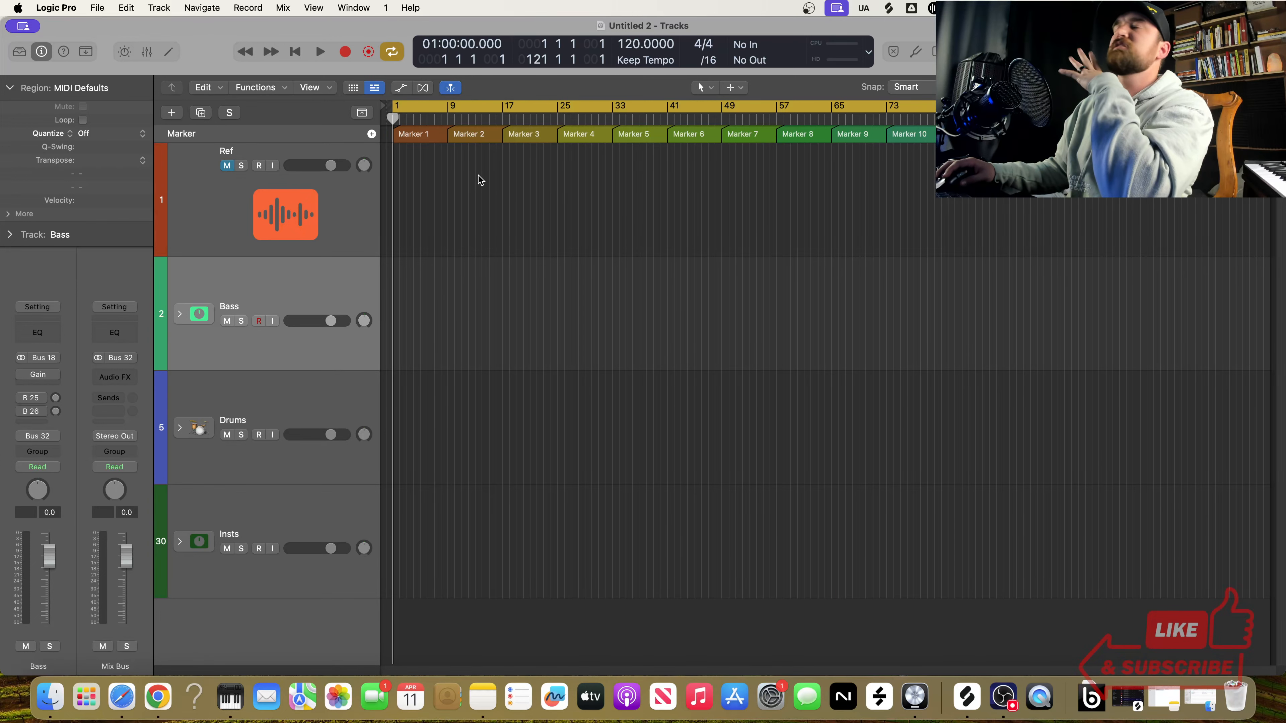
Step: Rename the first arrangement marker as Intro and the second one as Verse 1
double_click(420, 135)
text(Intro)
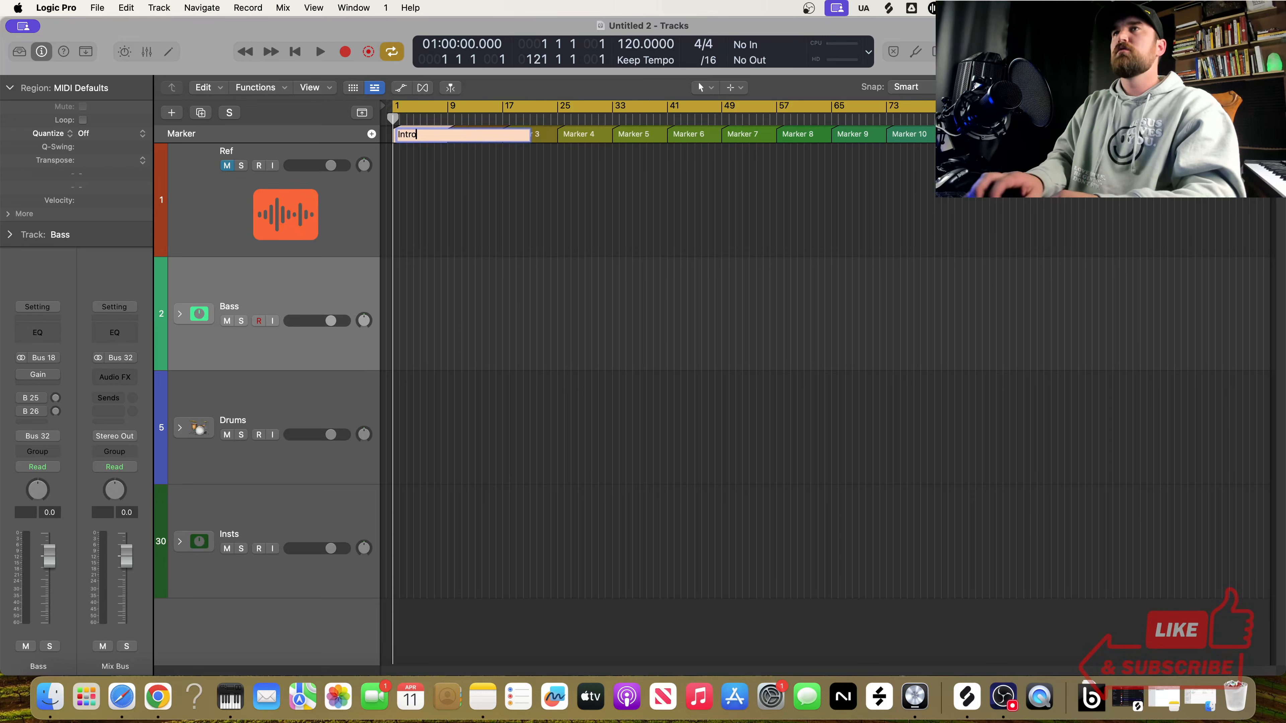
key(Return)
double_click(473, 134)
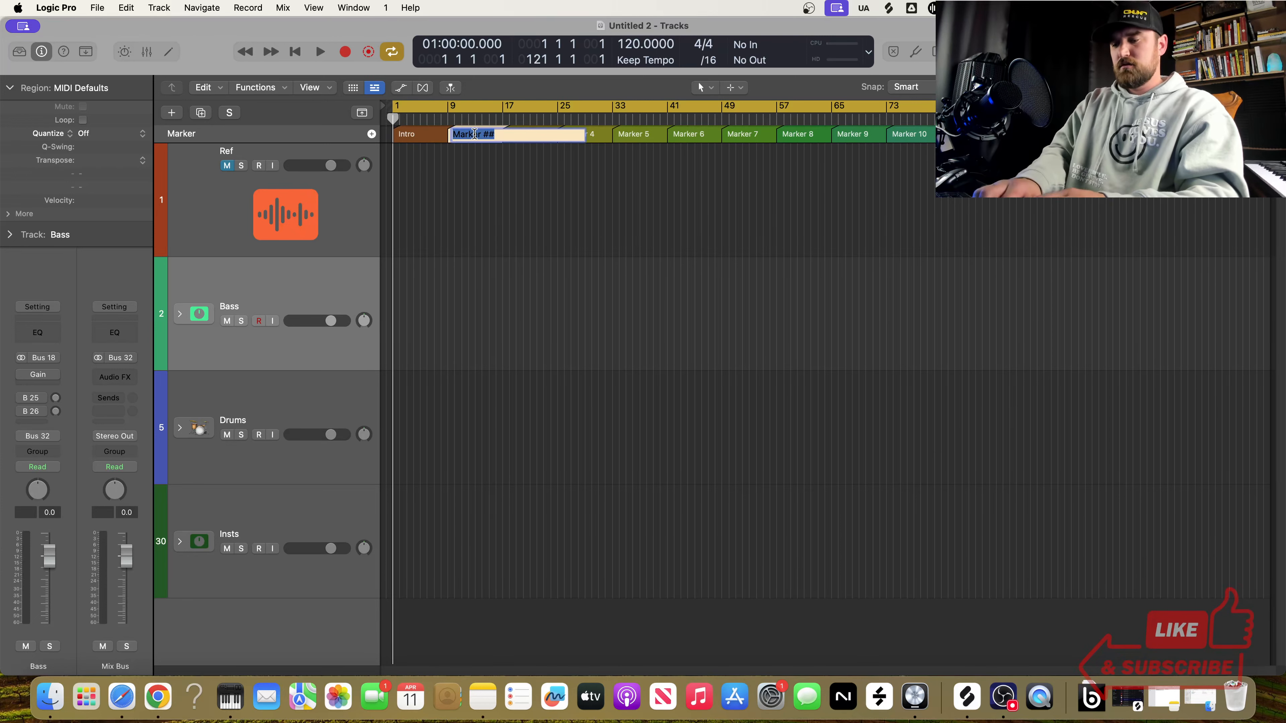
text(Verse 1)
key(Return)
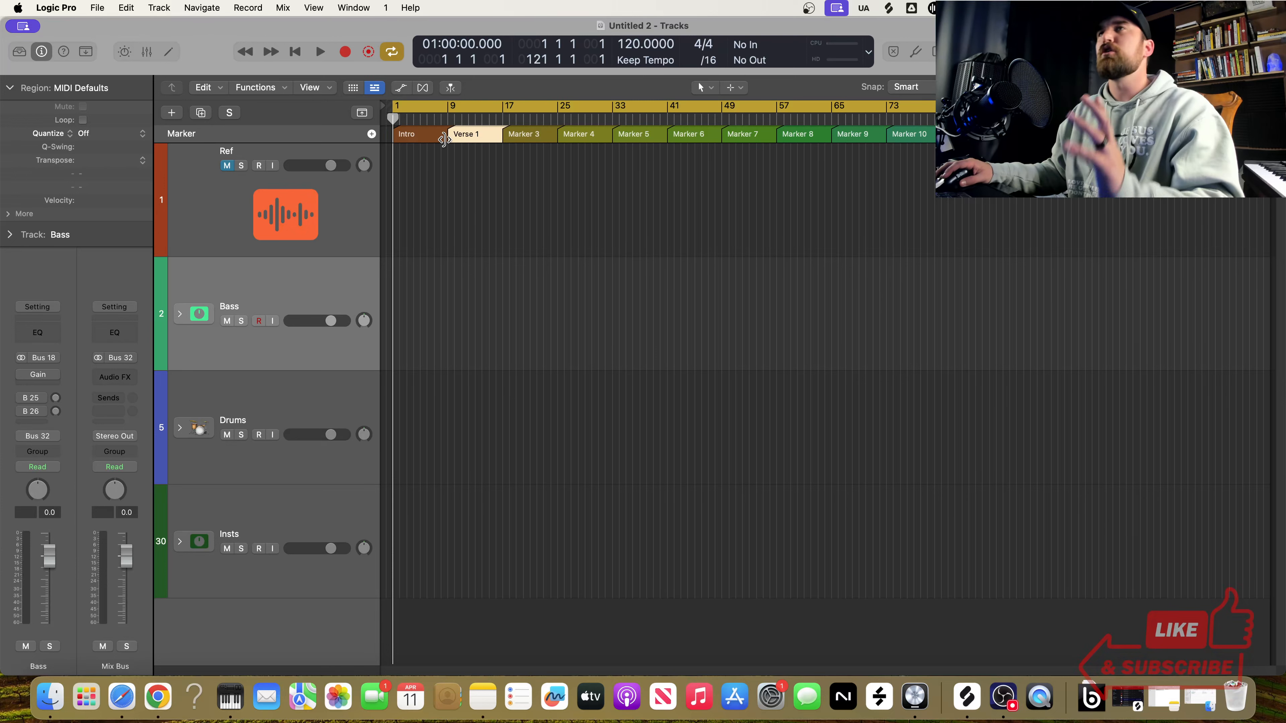
Step: Resize Intro to 4 bars, Verse 1 to 16 bars and the third marker to 12 bars, deleting Marker 4 to make room
drag(444, 138, 421, 138)
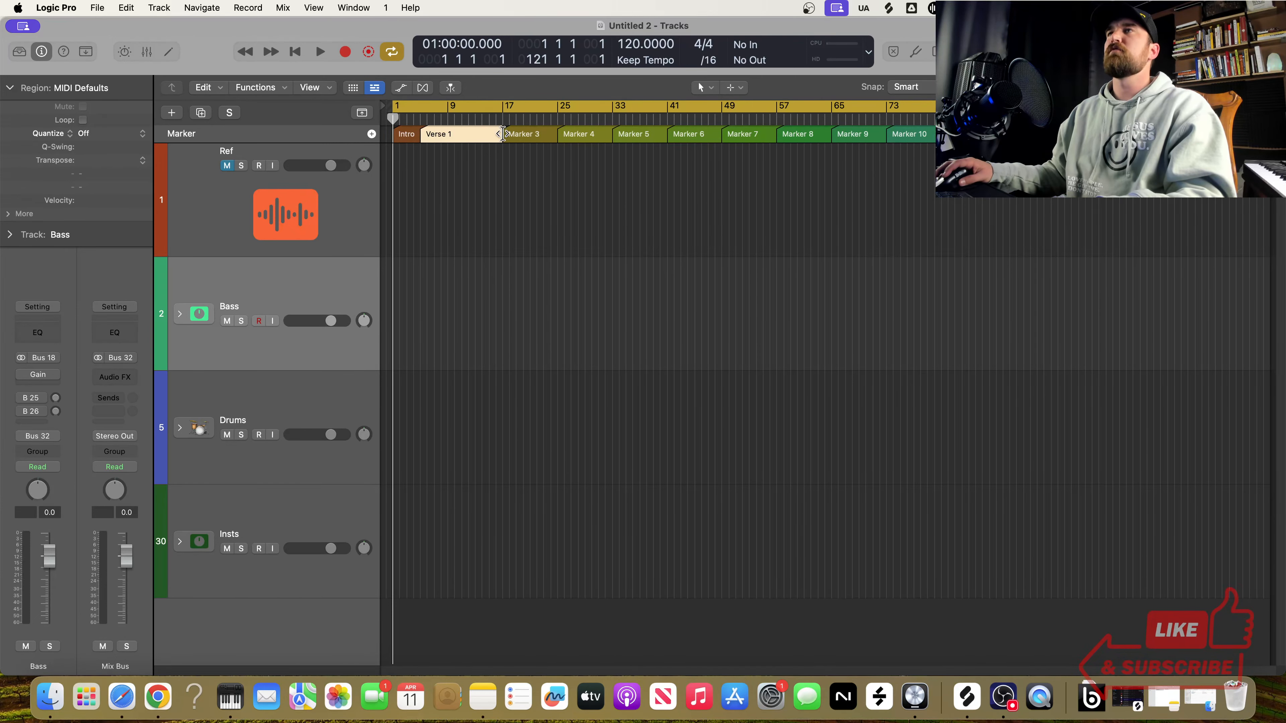
drag(501, 134, 530, 136)
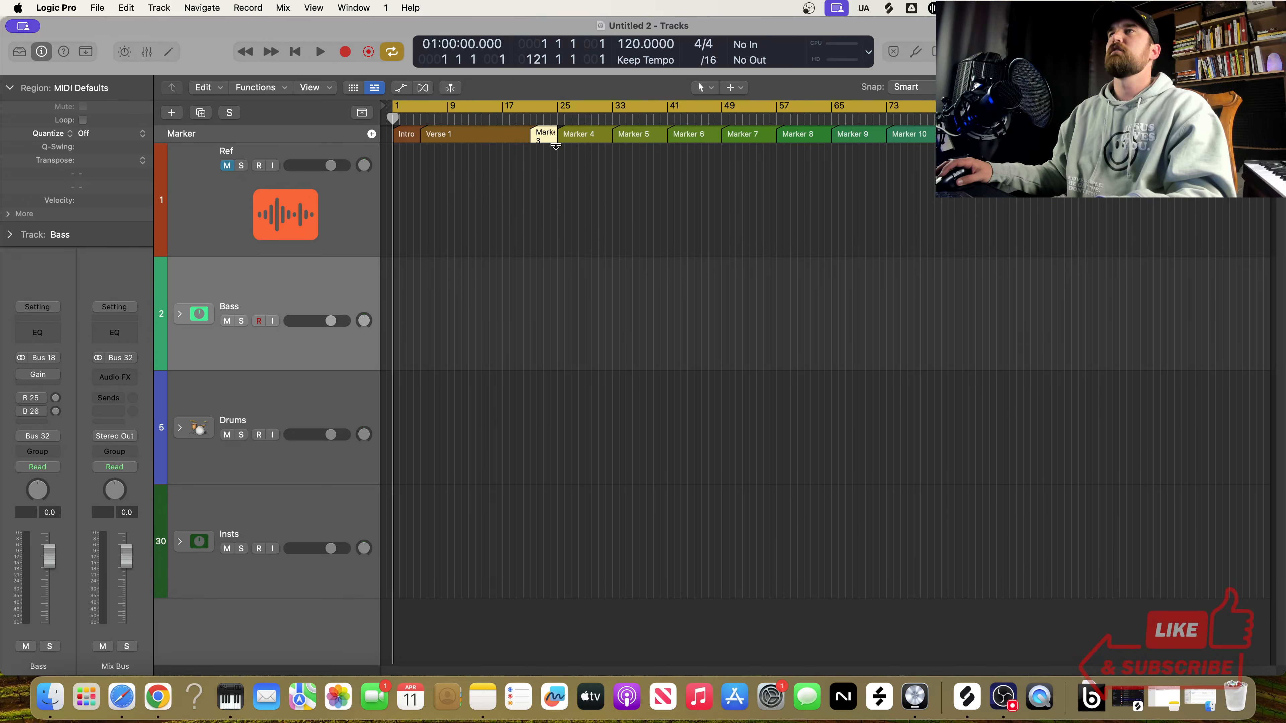
click(593, 135)
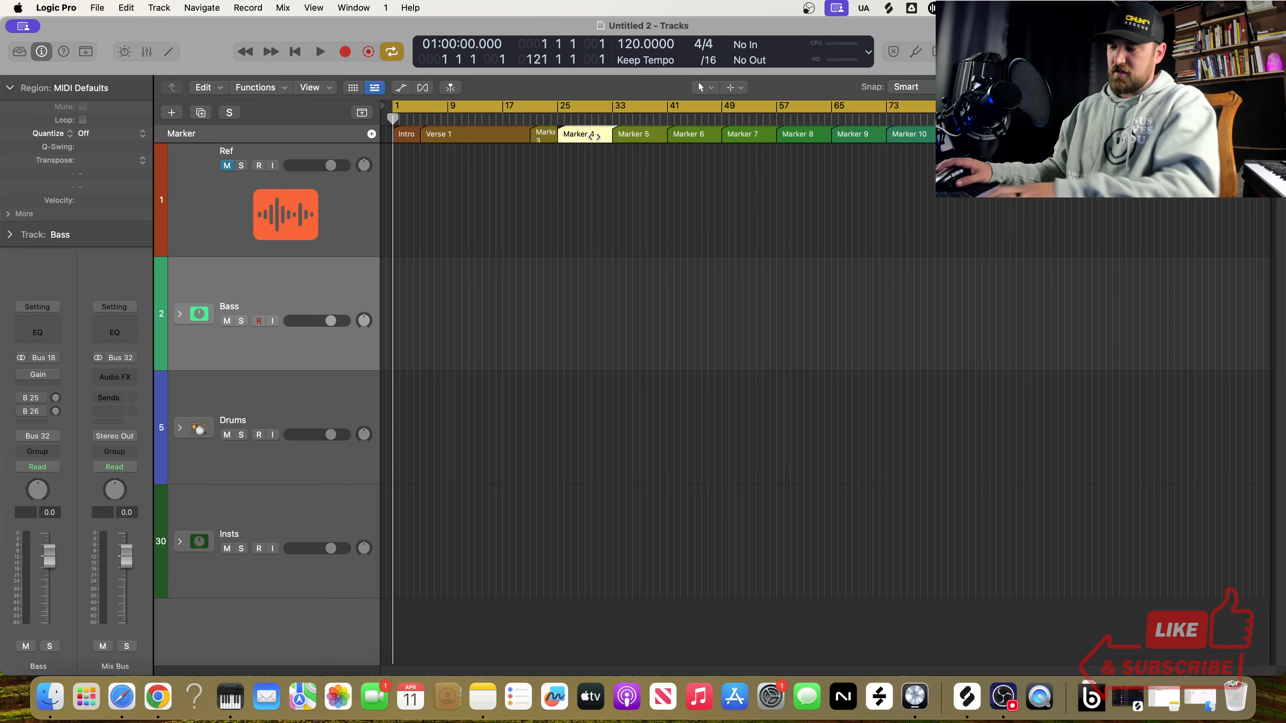
key(Delete)
drag(557, 136, 608, 135)
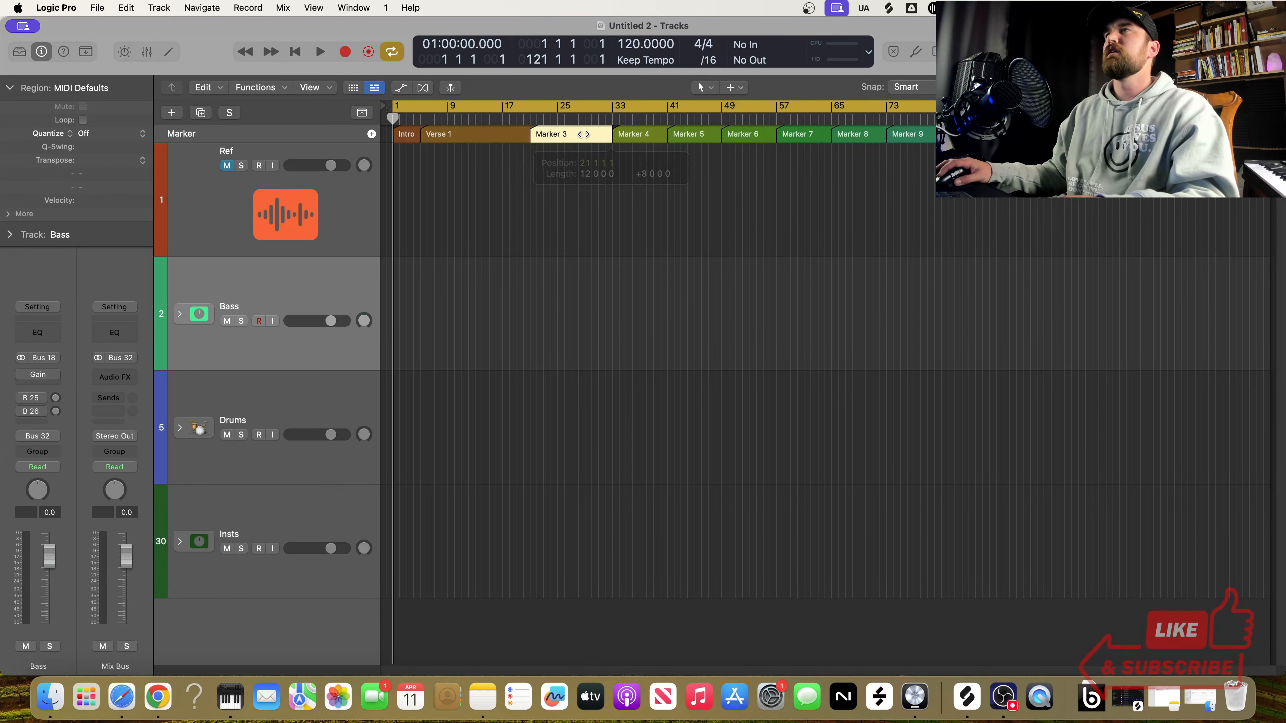
Step: Rename the 12-bar marker after Verse 1 as Hook
double_click(585, 135)
text(Hook)
key(Return)
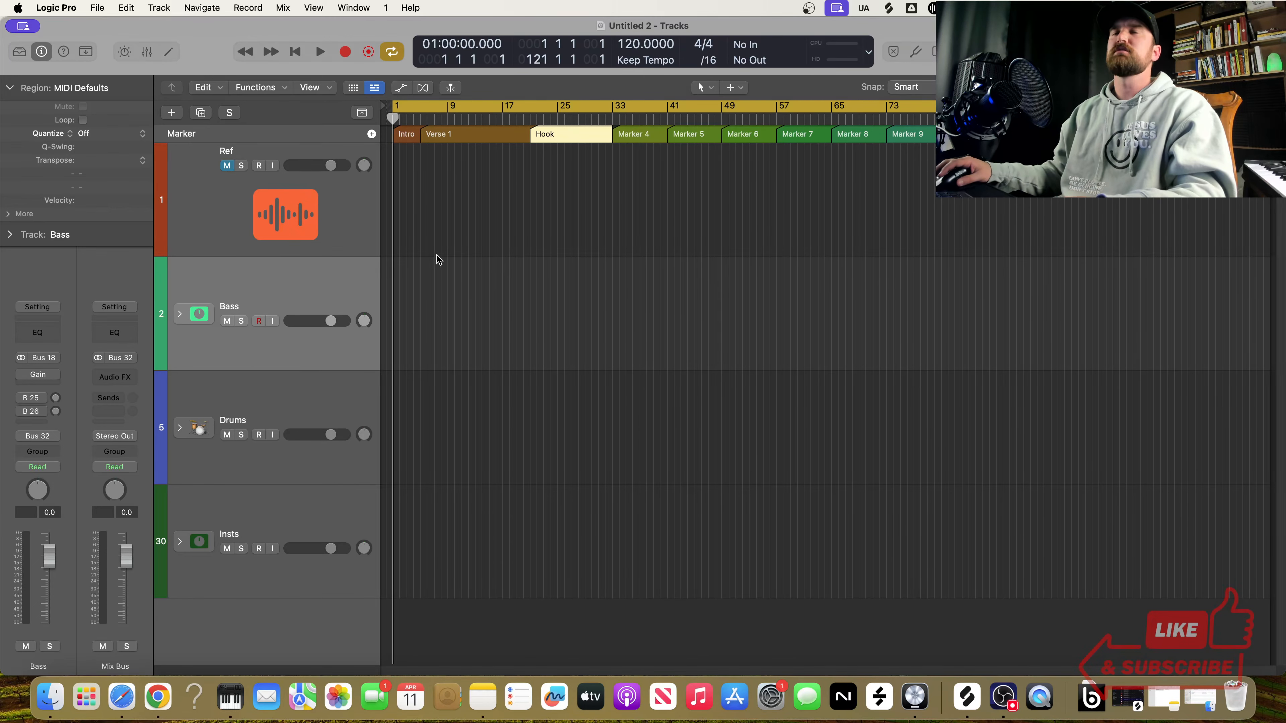
Step: Review the Ref, Bass, Drums and Insts tracks by selecting each one in turn
click(347, 236)
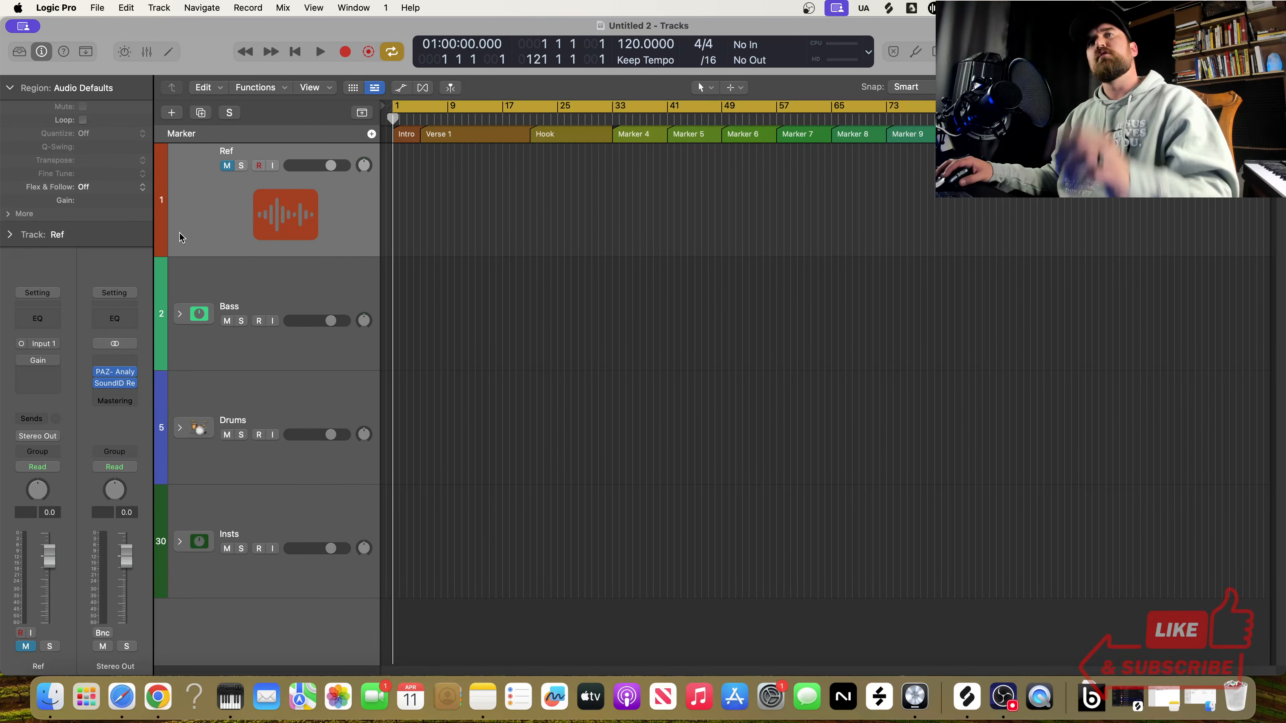
click(221, 355)
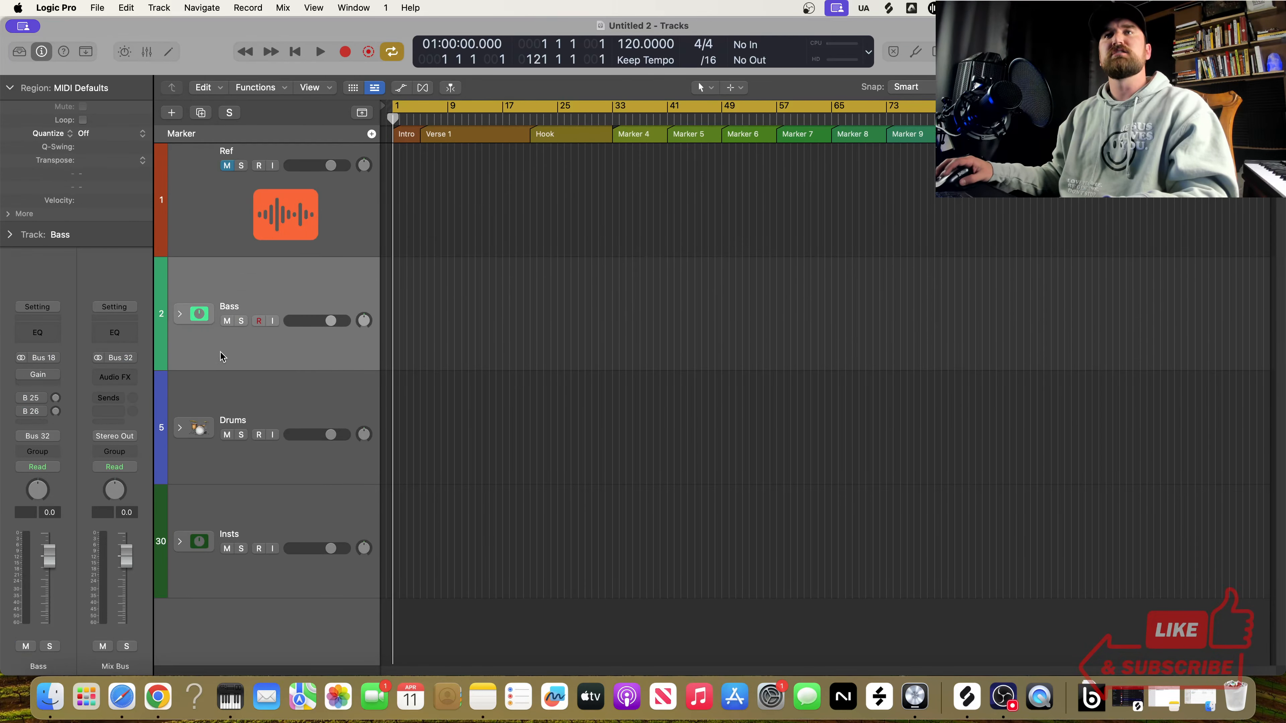
click(236, 403)
click(259, 529)
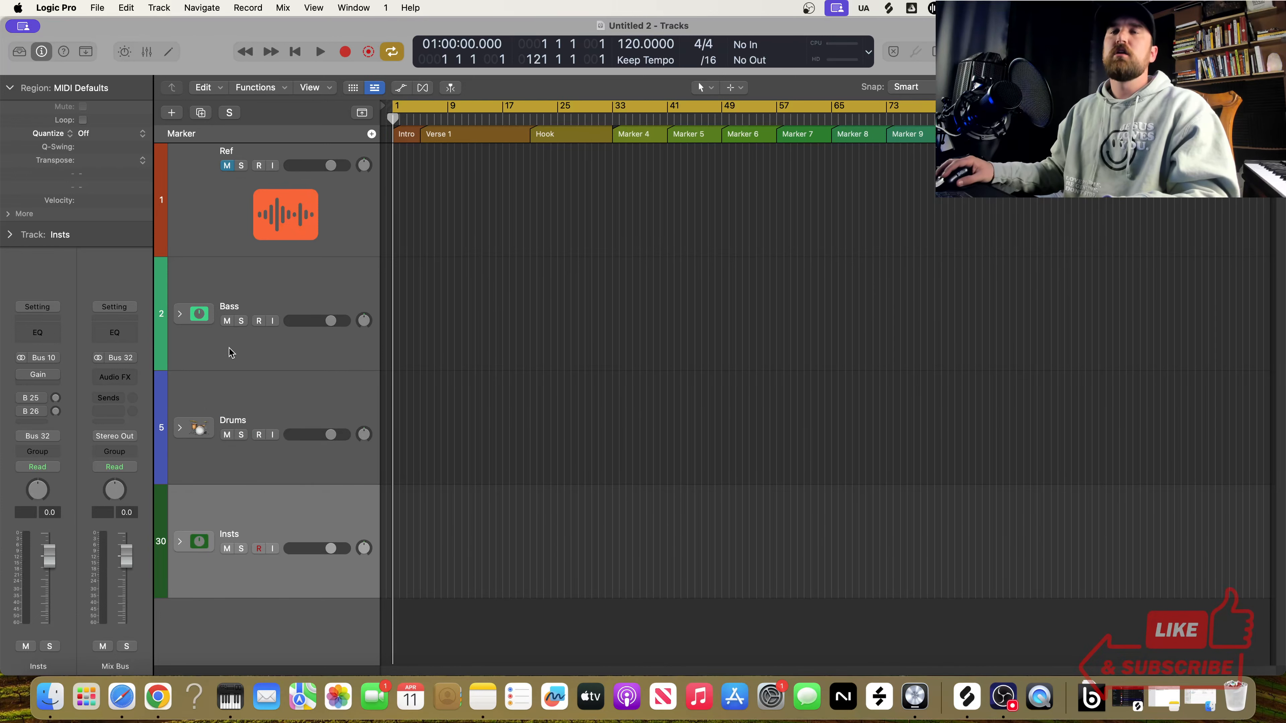
Step: Expand the Bass and Drums stacks to review their subtracks, and collapse both stacks again
click(182, 315)
key(super+Up)
key(super+Up)
key(super+Up)
key(super+Up)
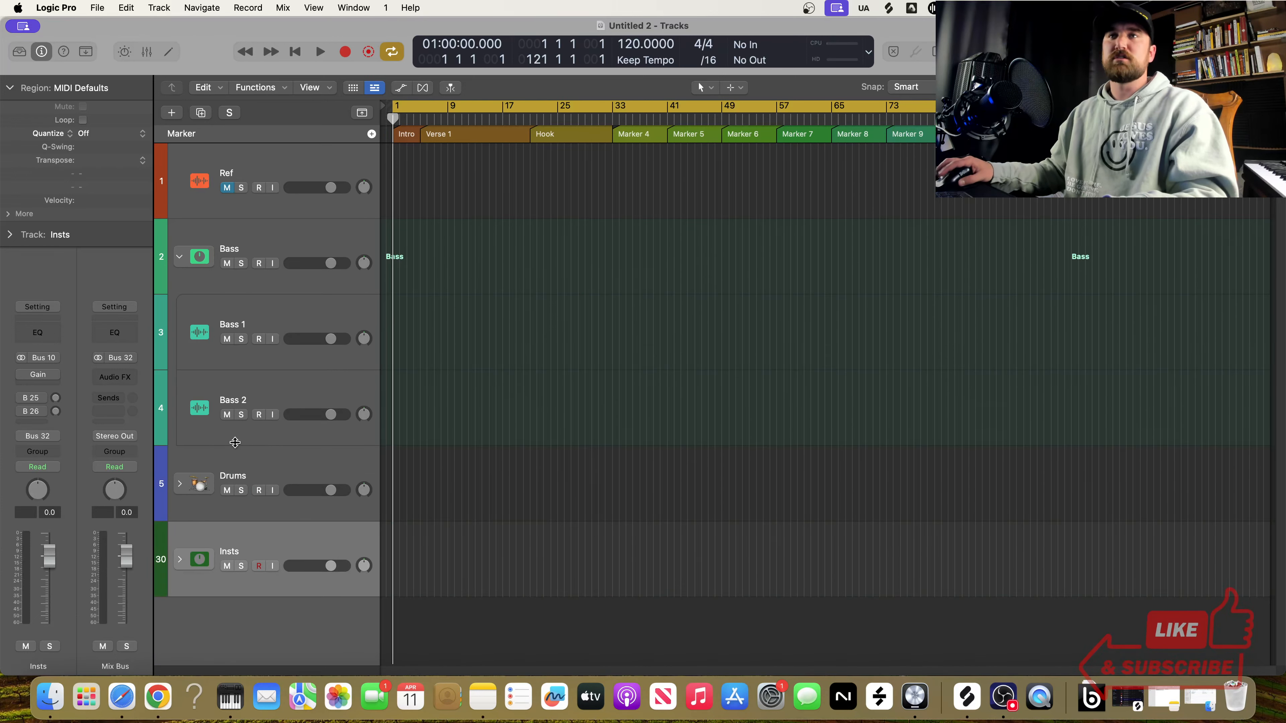
click(179, 484)
key(super+Up)
key(super+Up)
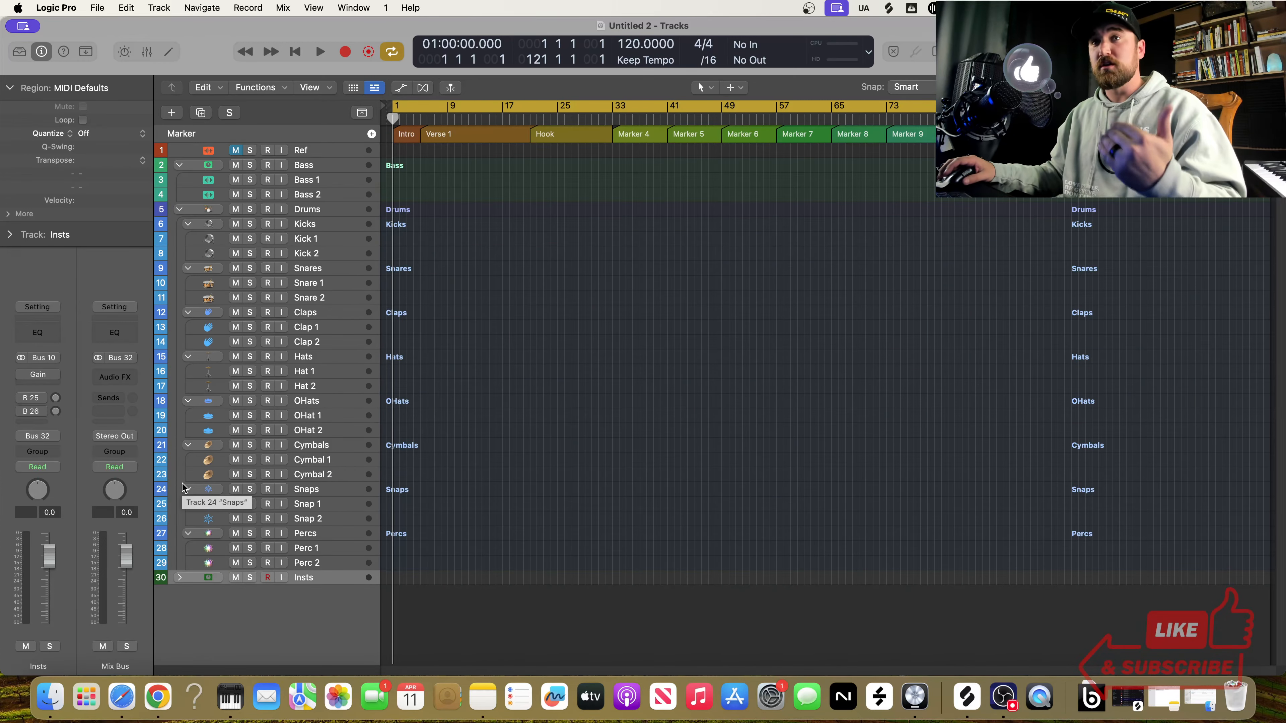
click(179, 166)
click(181, 183)
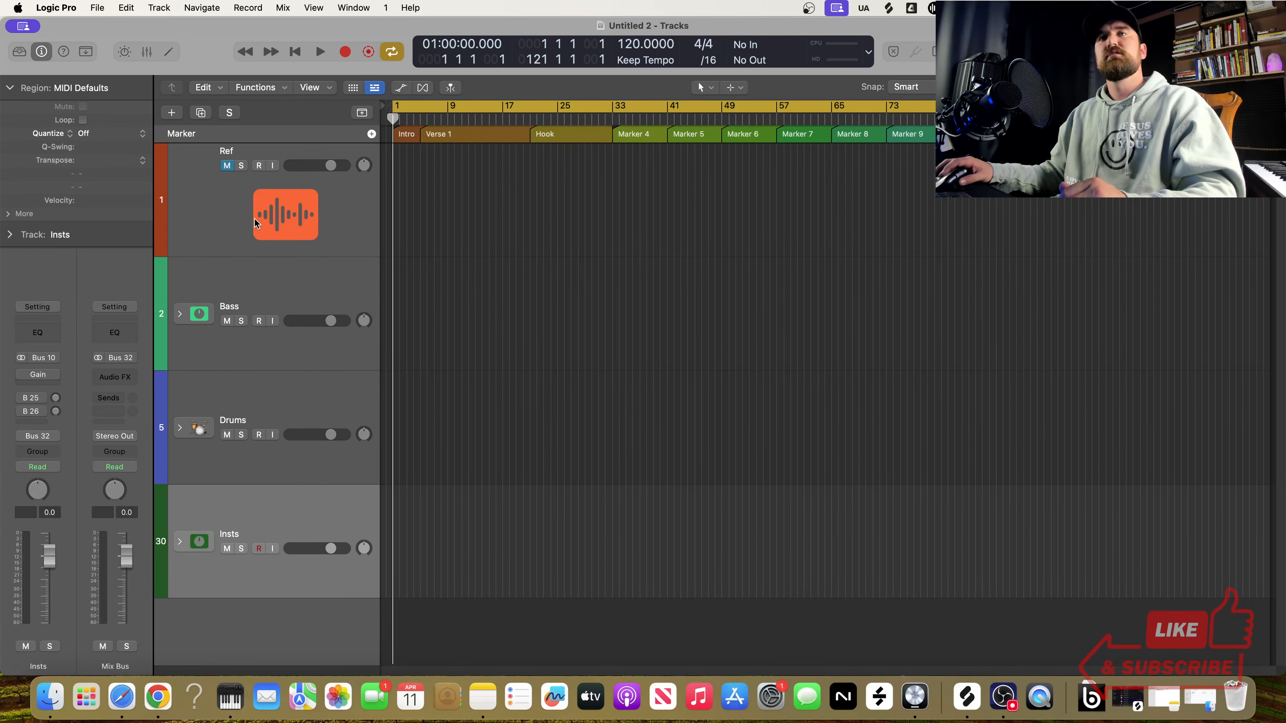
Step: Select the Bass, Drums and Insts tracks in turn, and expand the Bass stack to review its subtracks
click(274, 295)
click(233, 413)
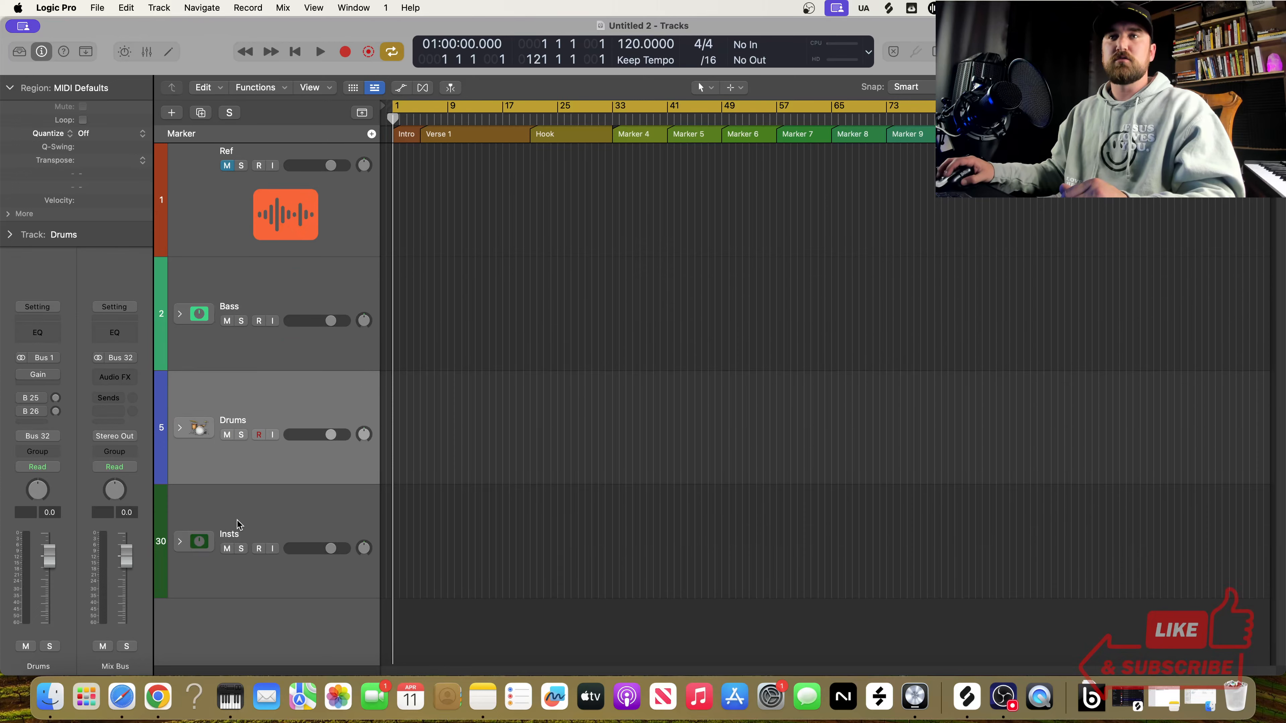
click(238, 523)
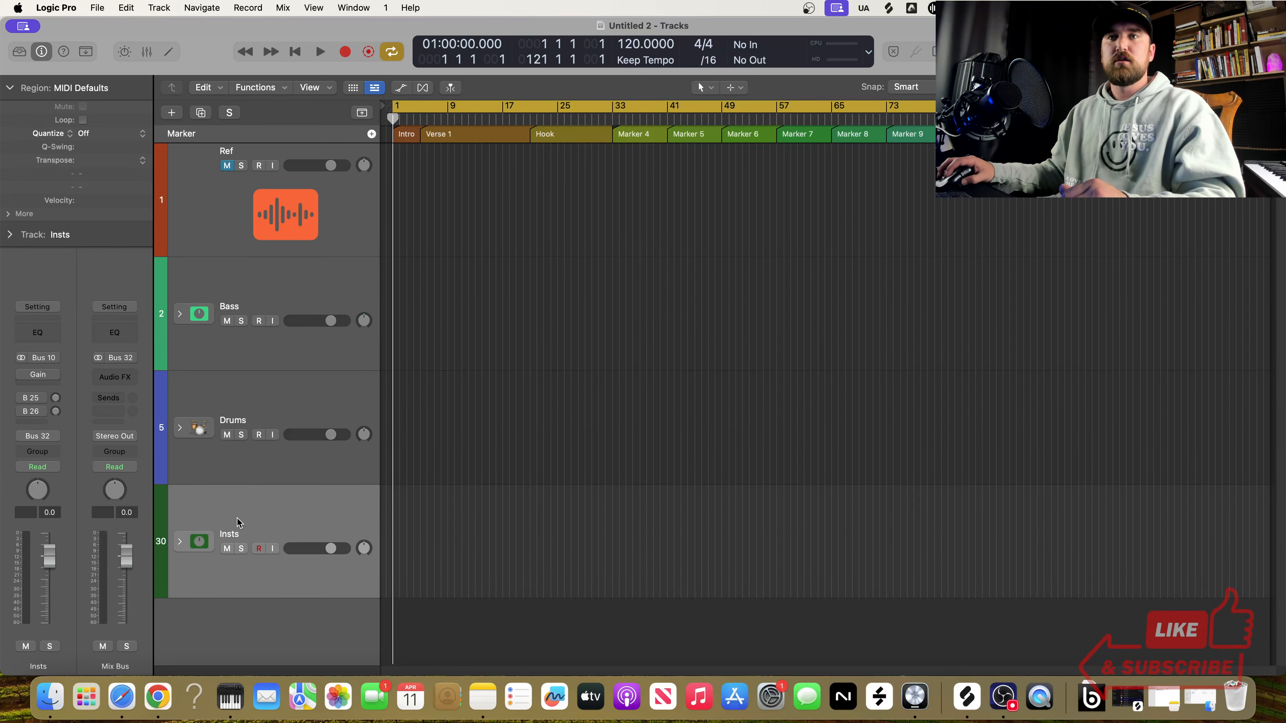
click(179, 318)
drag(200, 323, 206, 383)
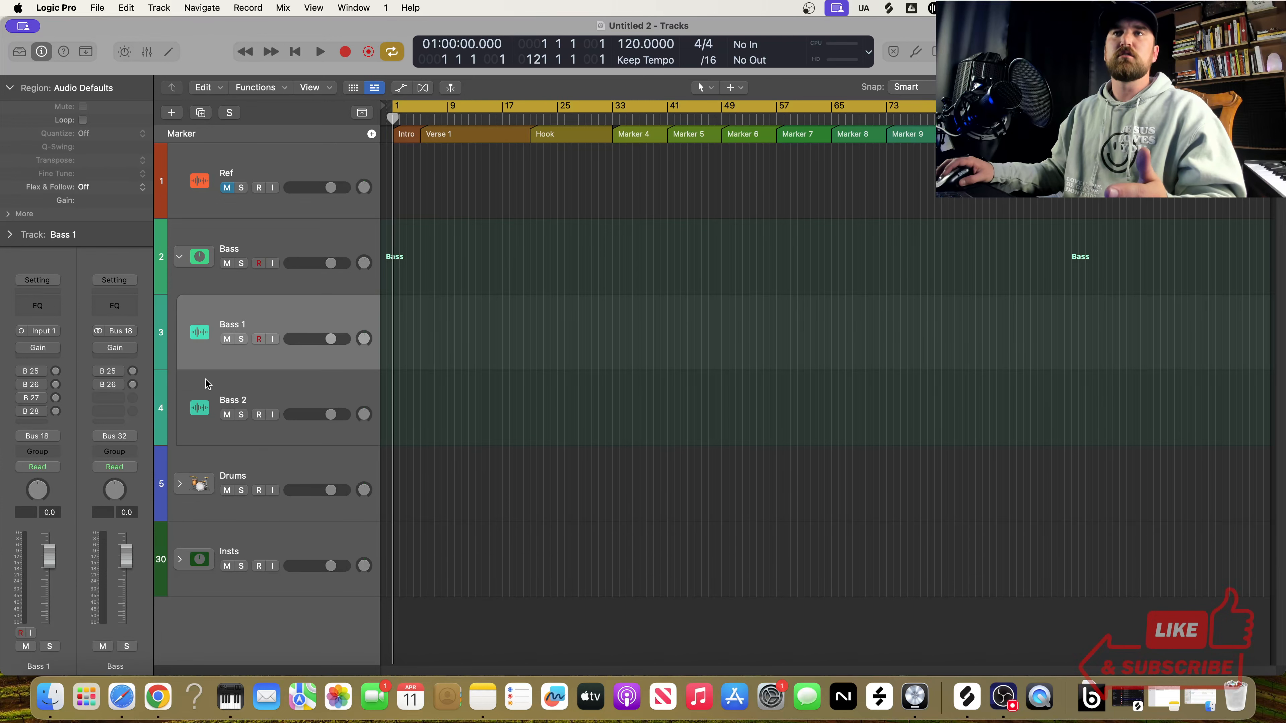
Step: Expand the Drums stack to review its substacks, including the Kicks stack and Kick 1, and collapse Drums again
click(180, 483)
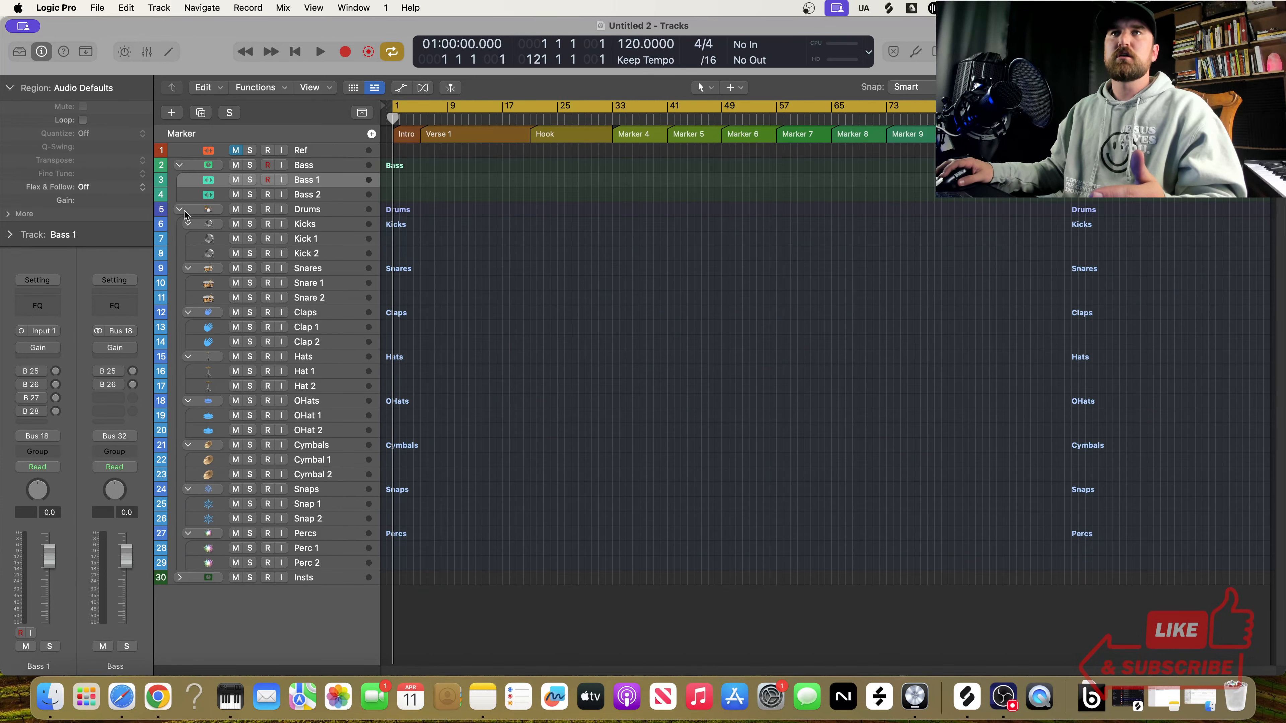
click(188, 224)
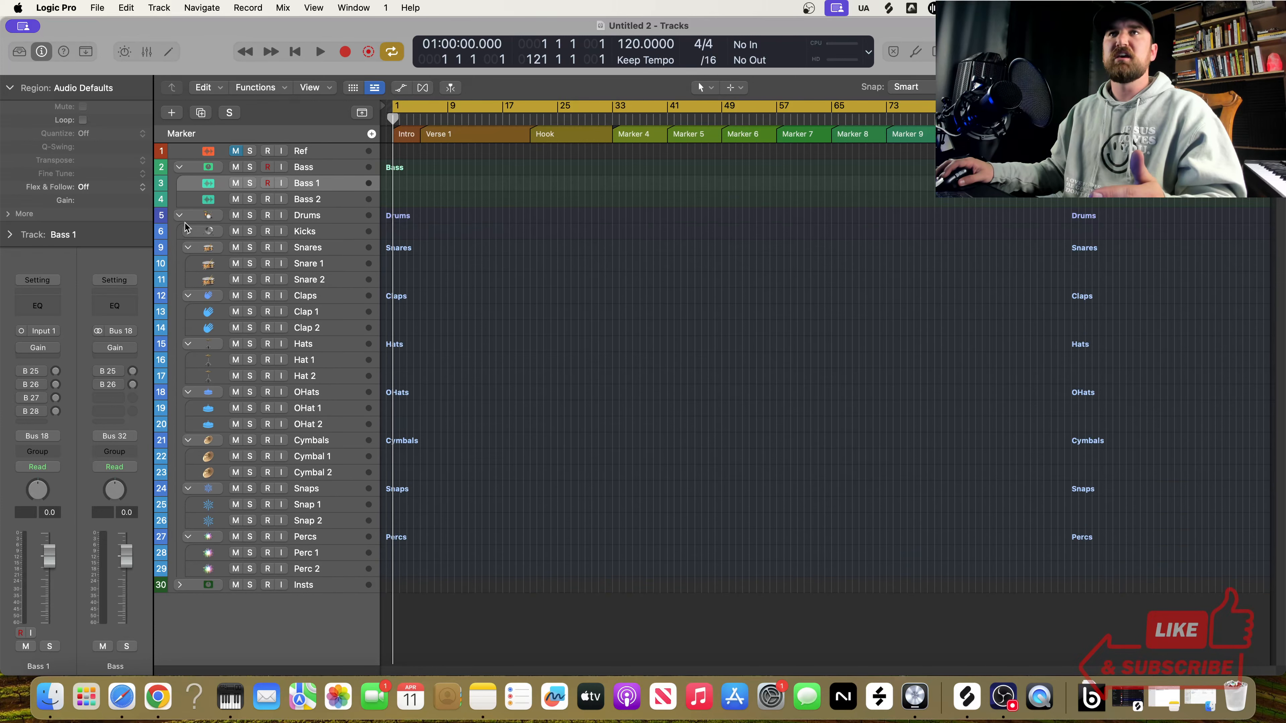
click(187, 232)
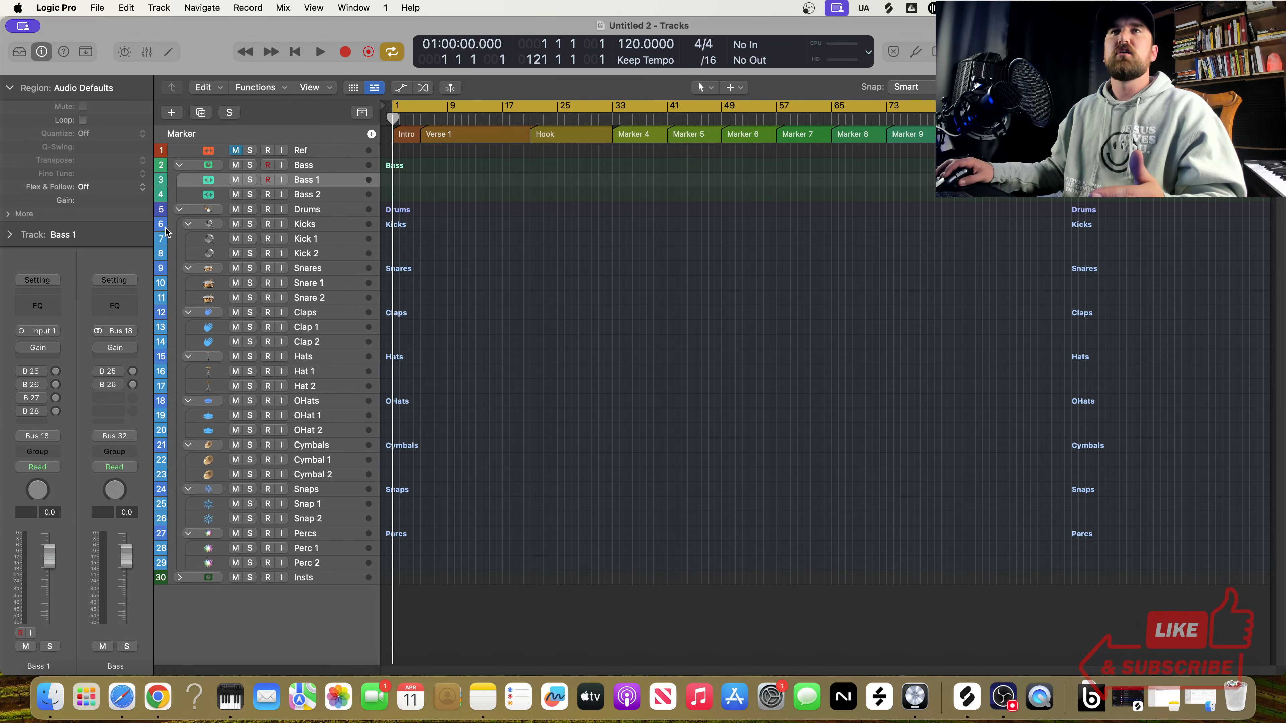
click(288, 241)
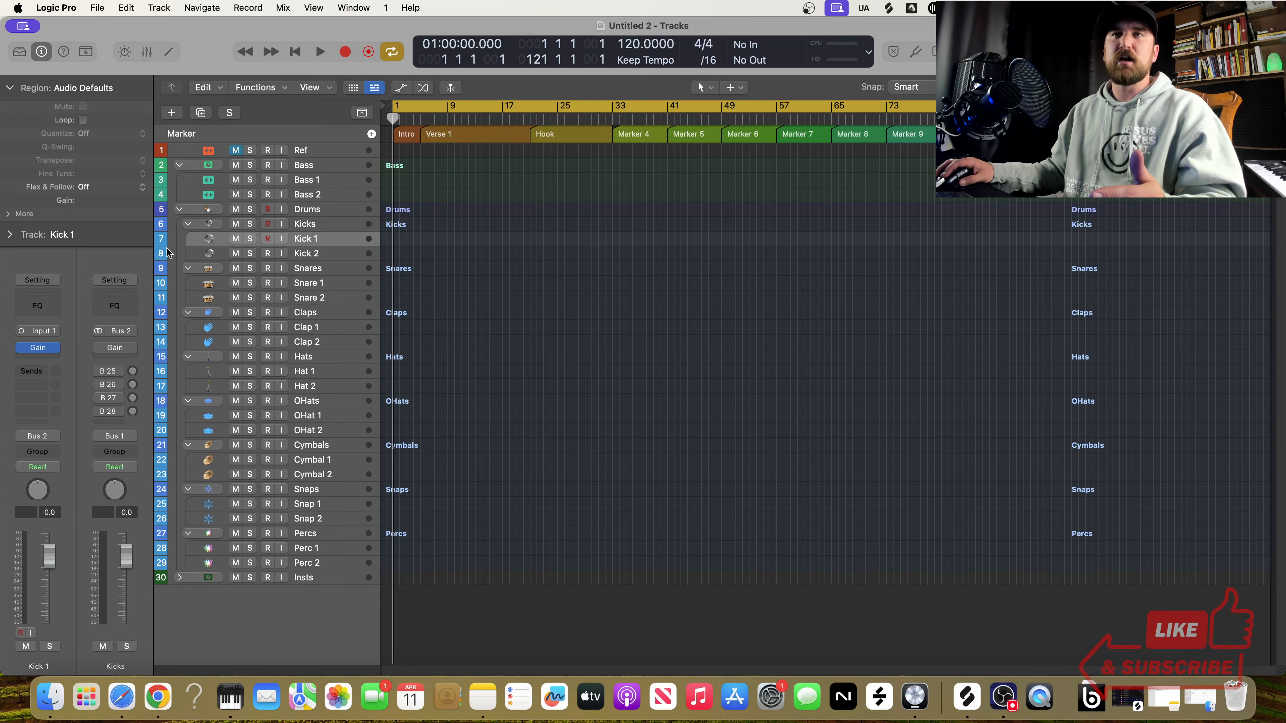
click(180, 209)
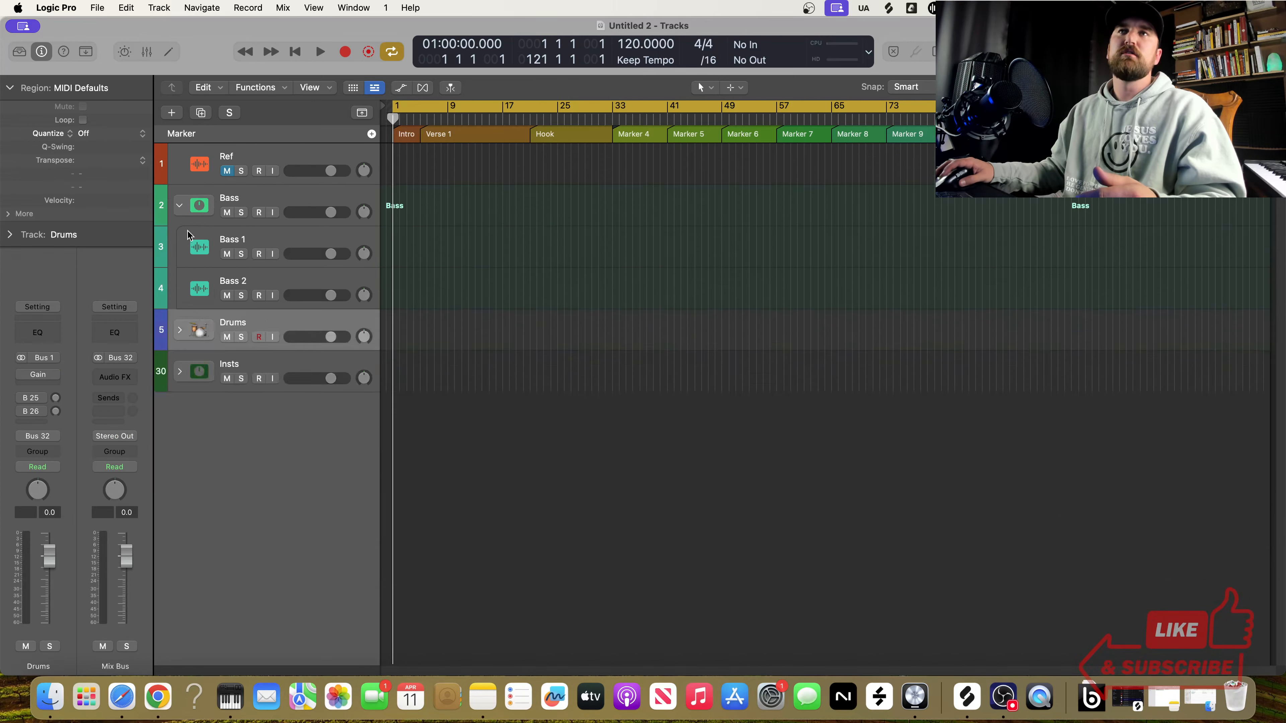
Step: Expand the Insts stack to review its instrument substacks, and collapse both the Insts and Bass stacks
click(179, 372)
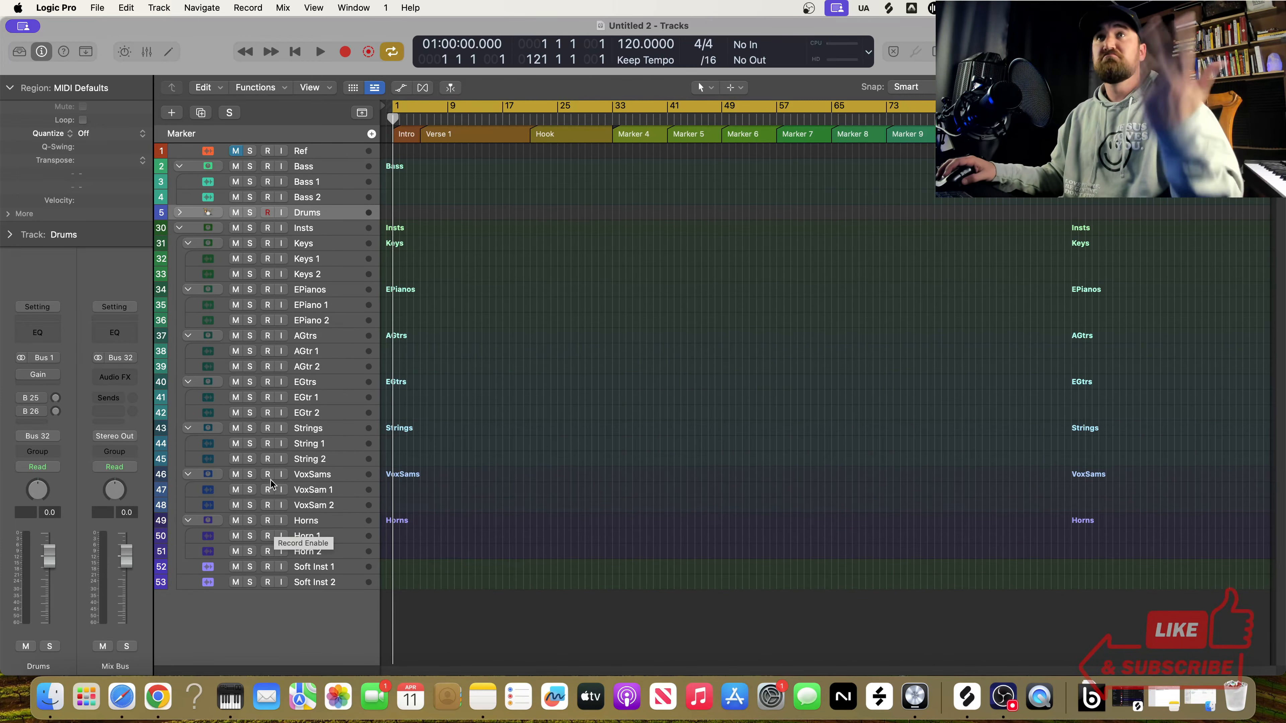
click(179, 228)
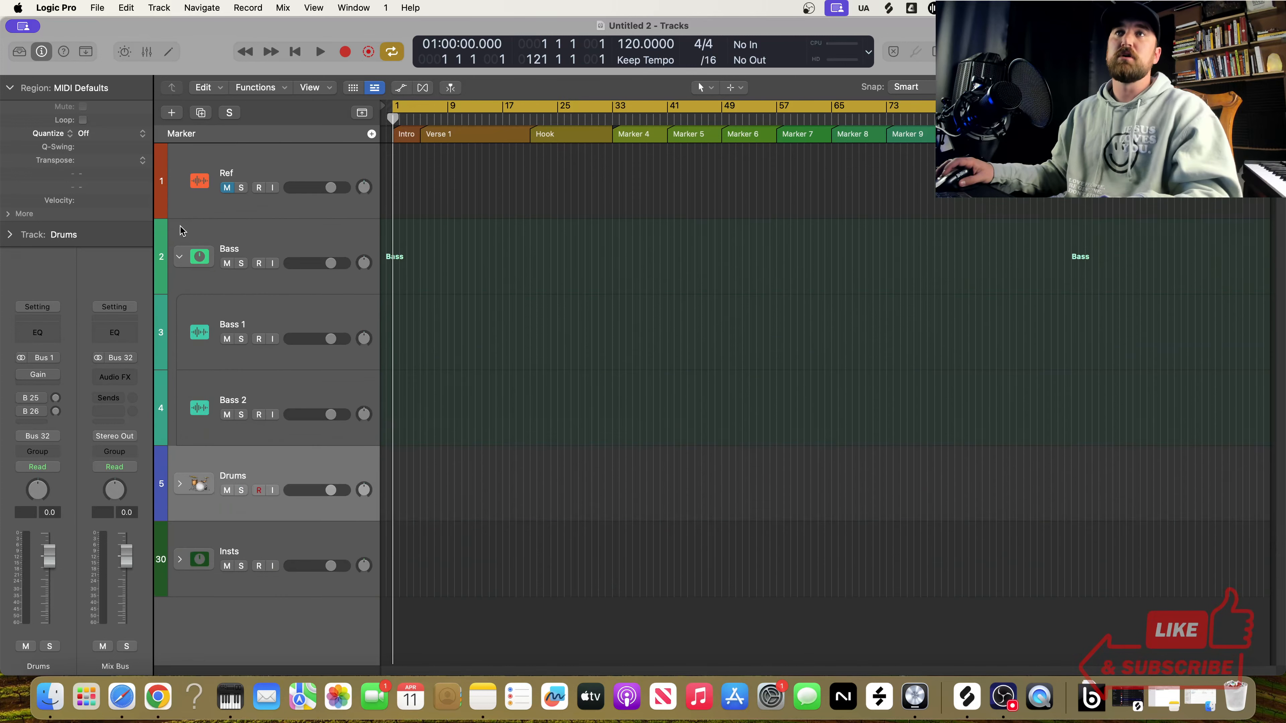
click(179, 257)
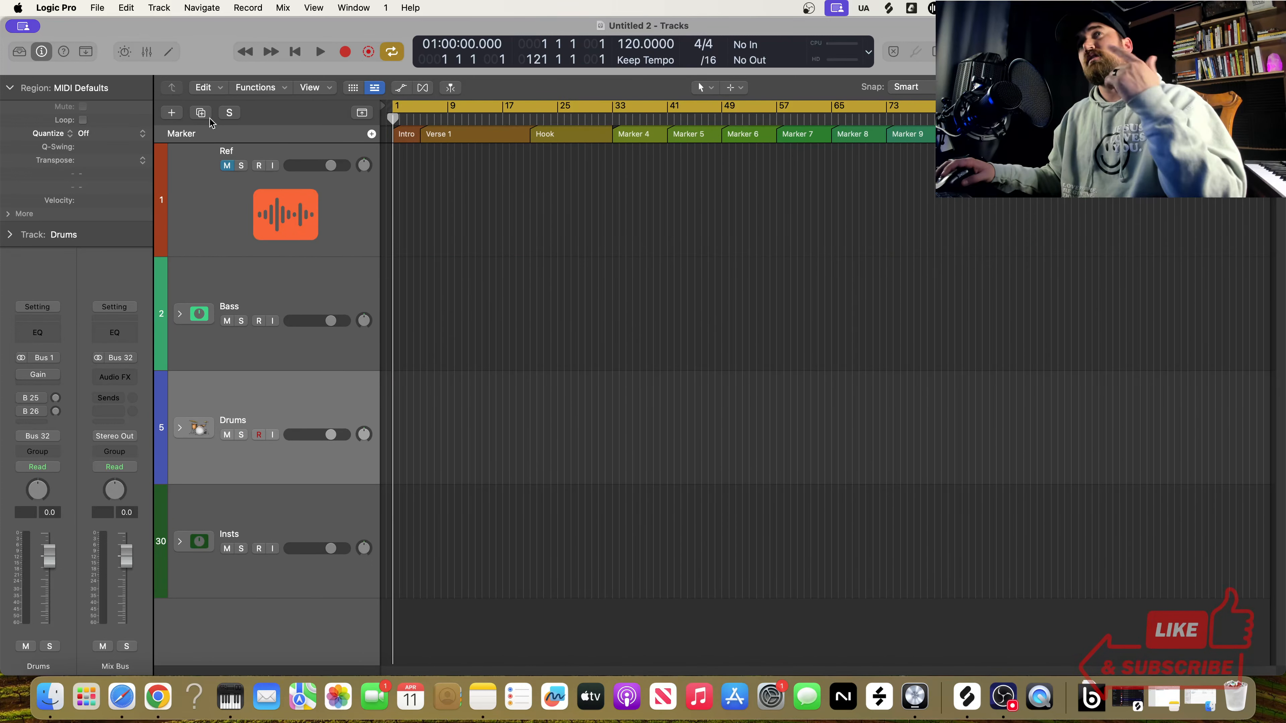
Step: Review the application's audio device settings, including input and output device and buffer size, and close the settings window
click(97, 8)
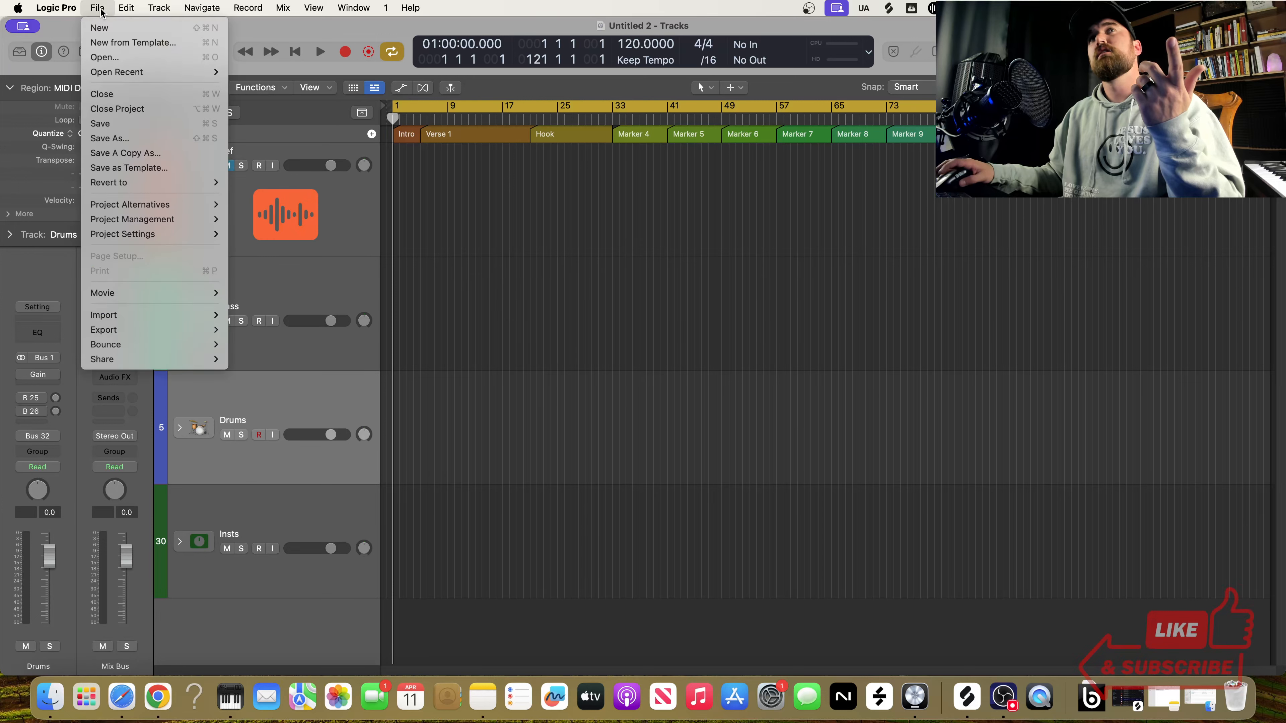
mouse_move(57, 8)
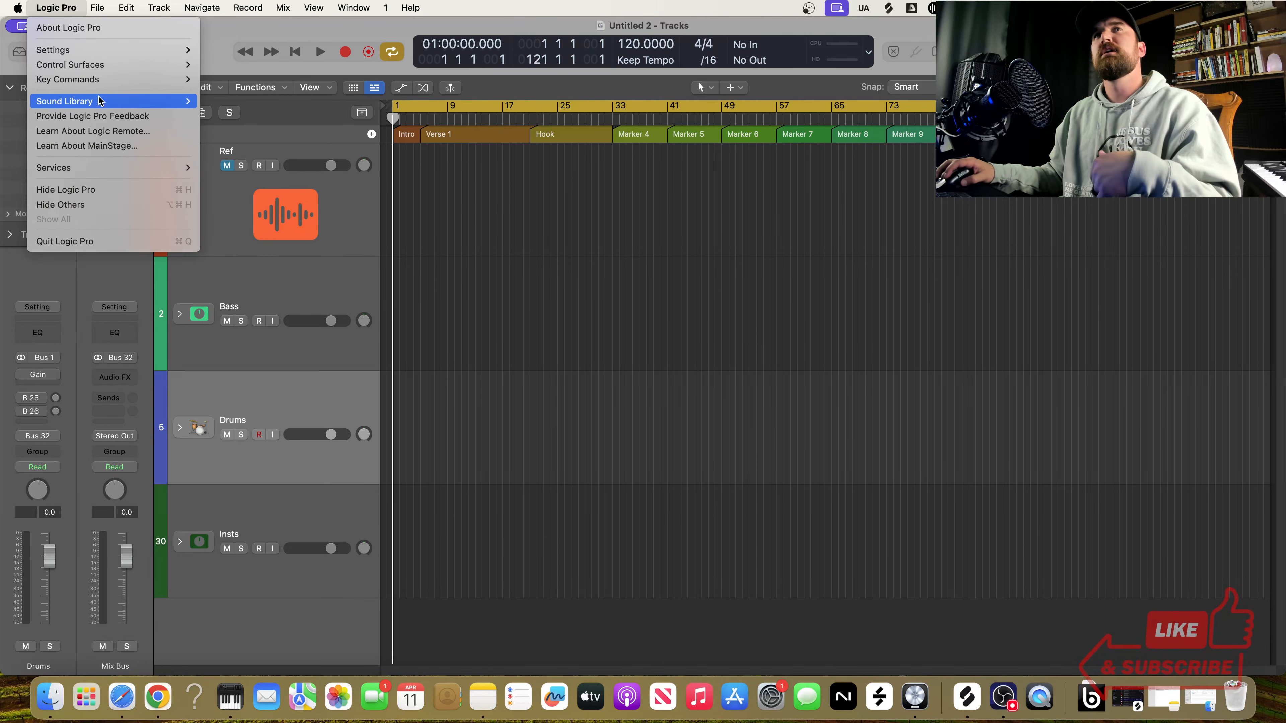
mouse_move(108, 51)
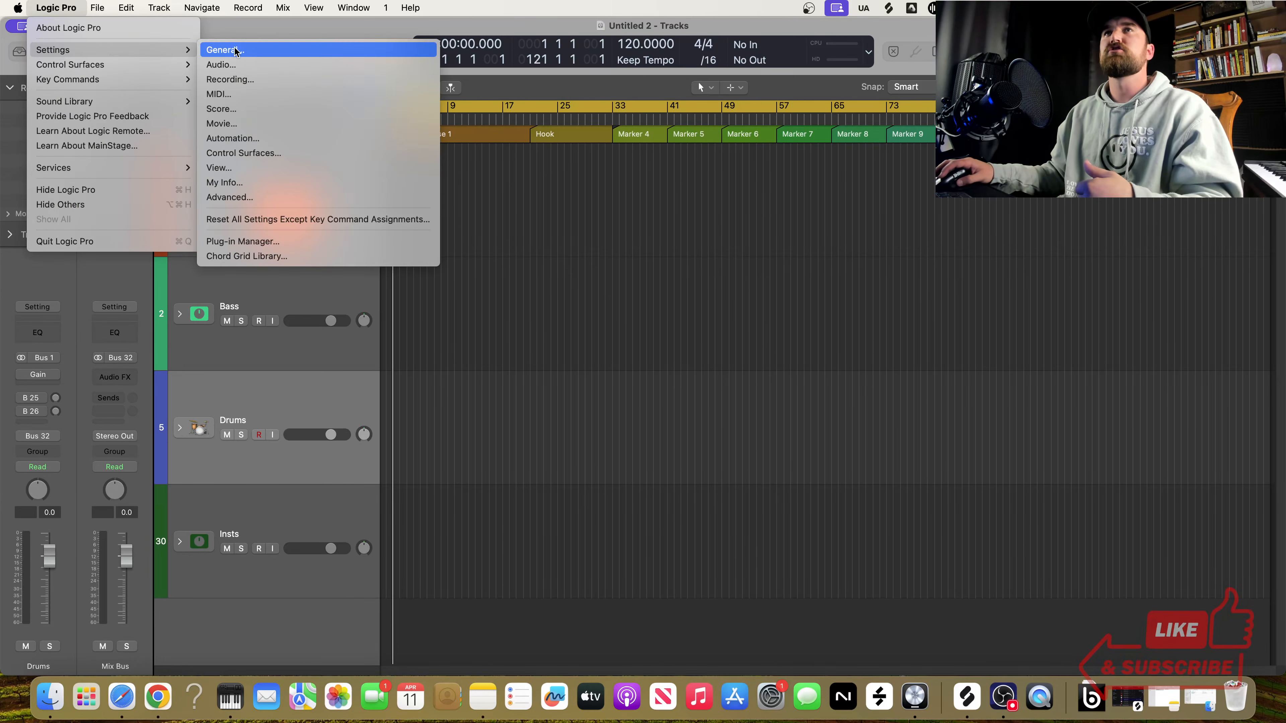
click(247, 67)
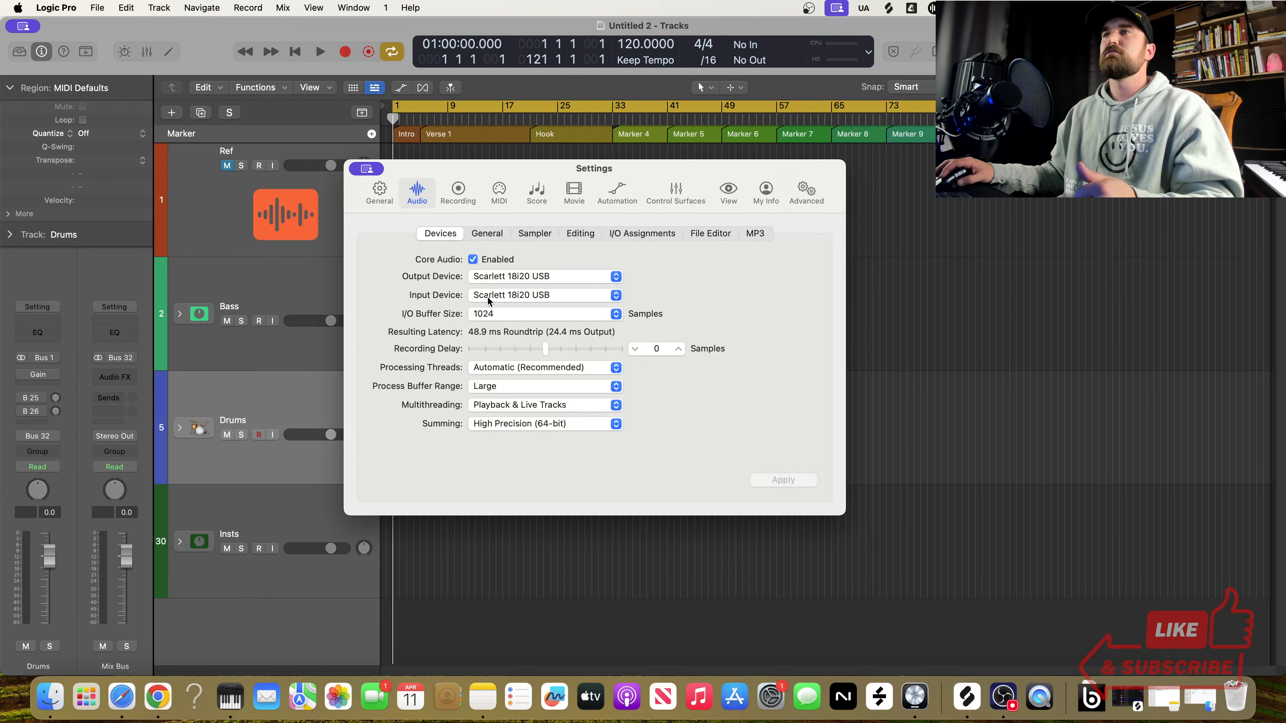
click(367, 168)
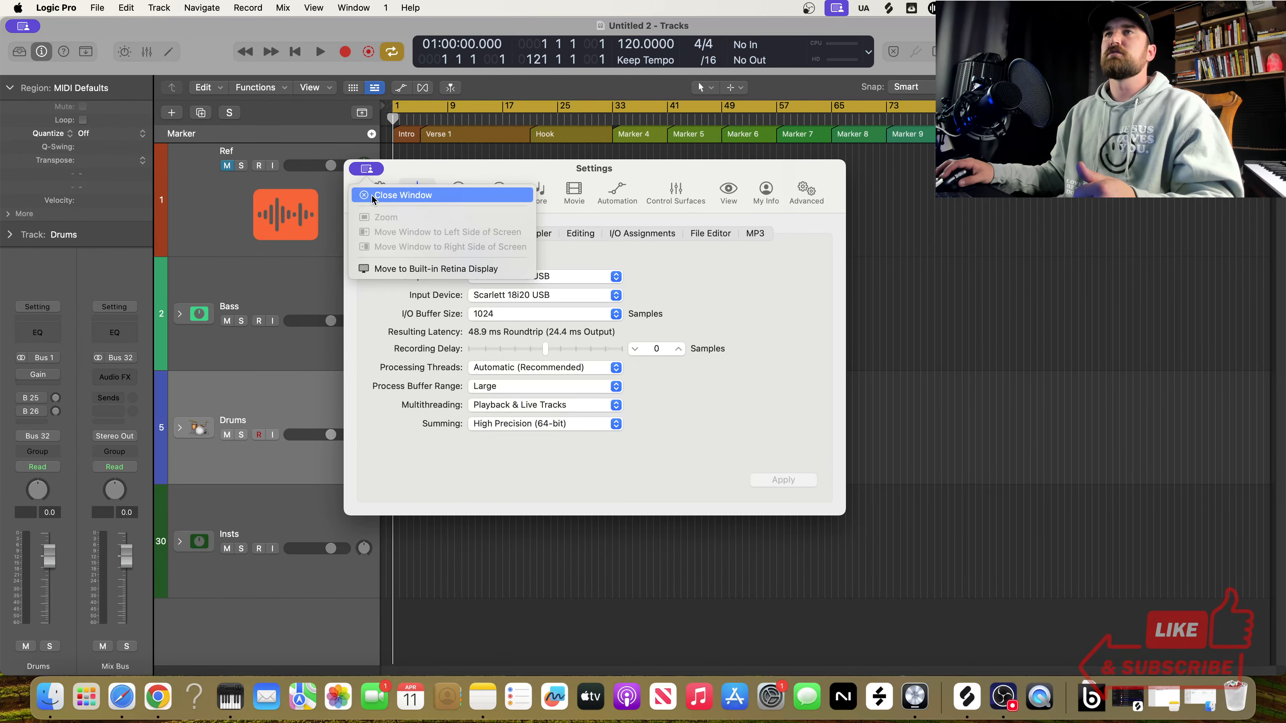
click(390, 192)
Step: Review the sample rate options in the project's audio settings without changing them, and close the project settings window
click(97, 7)
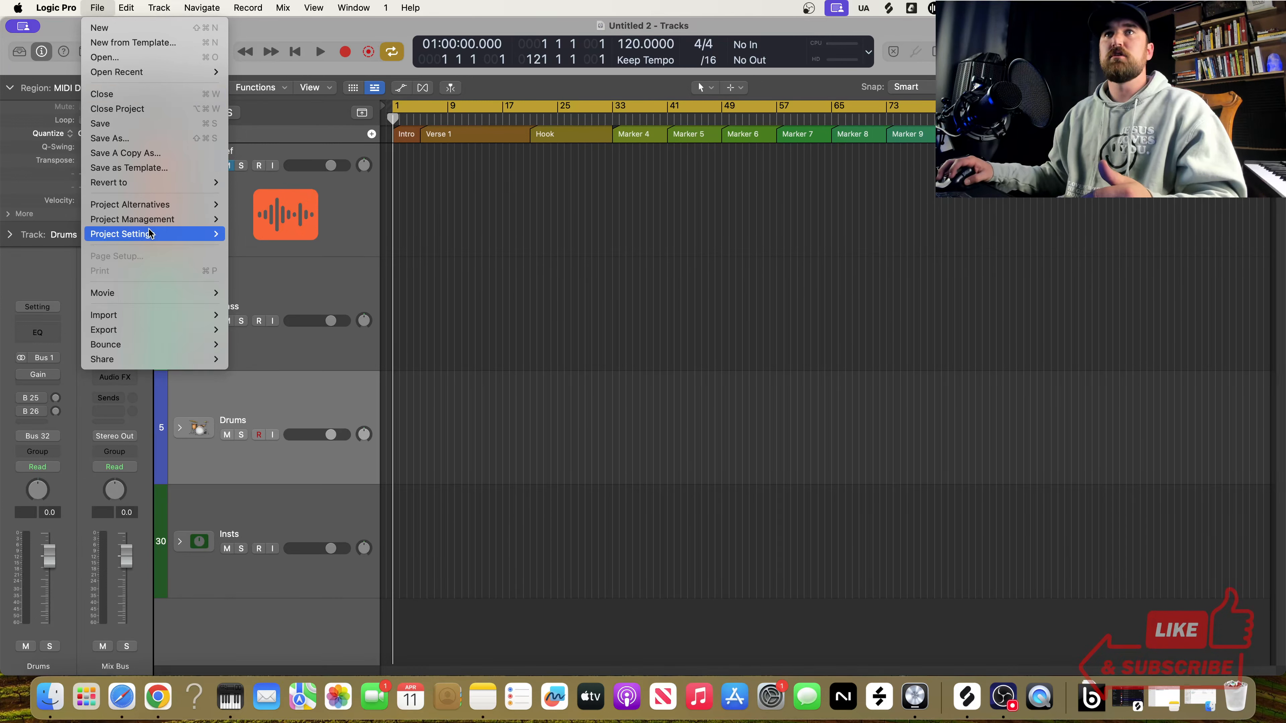
mouse_move(211, 238)
click(270, 250)
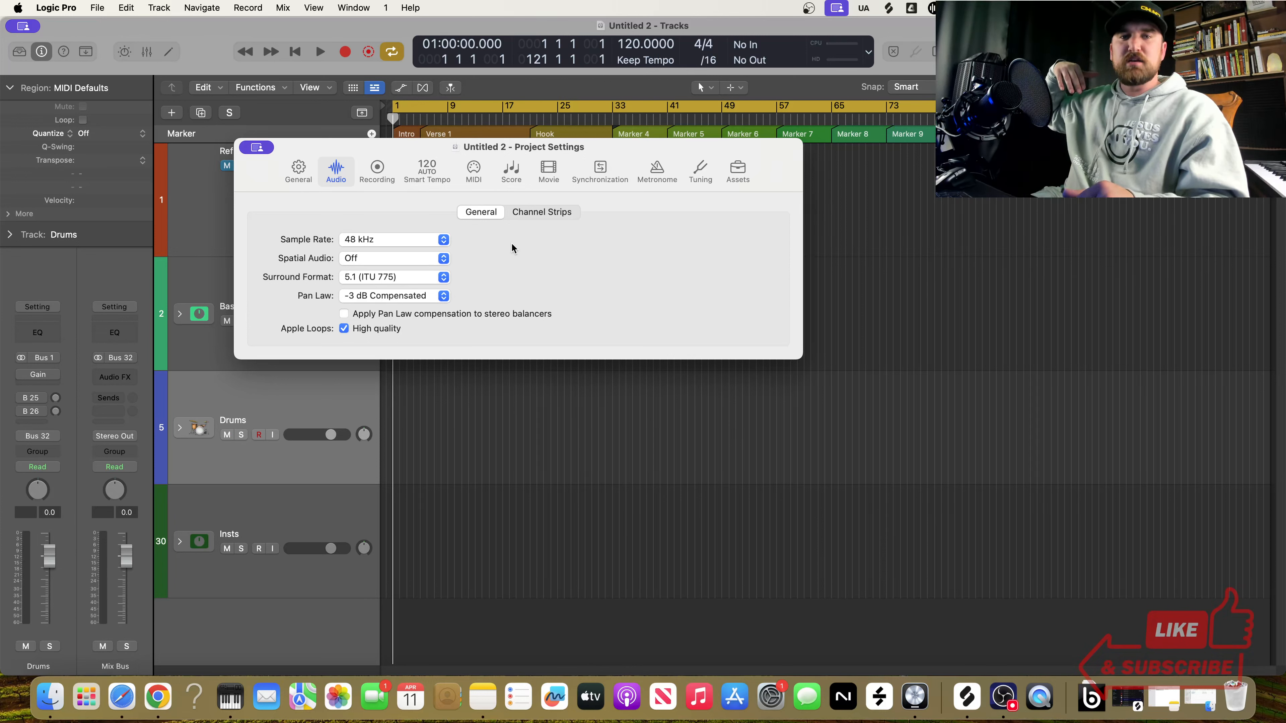
click(423, 239)
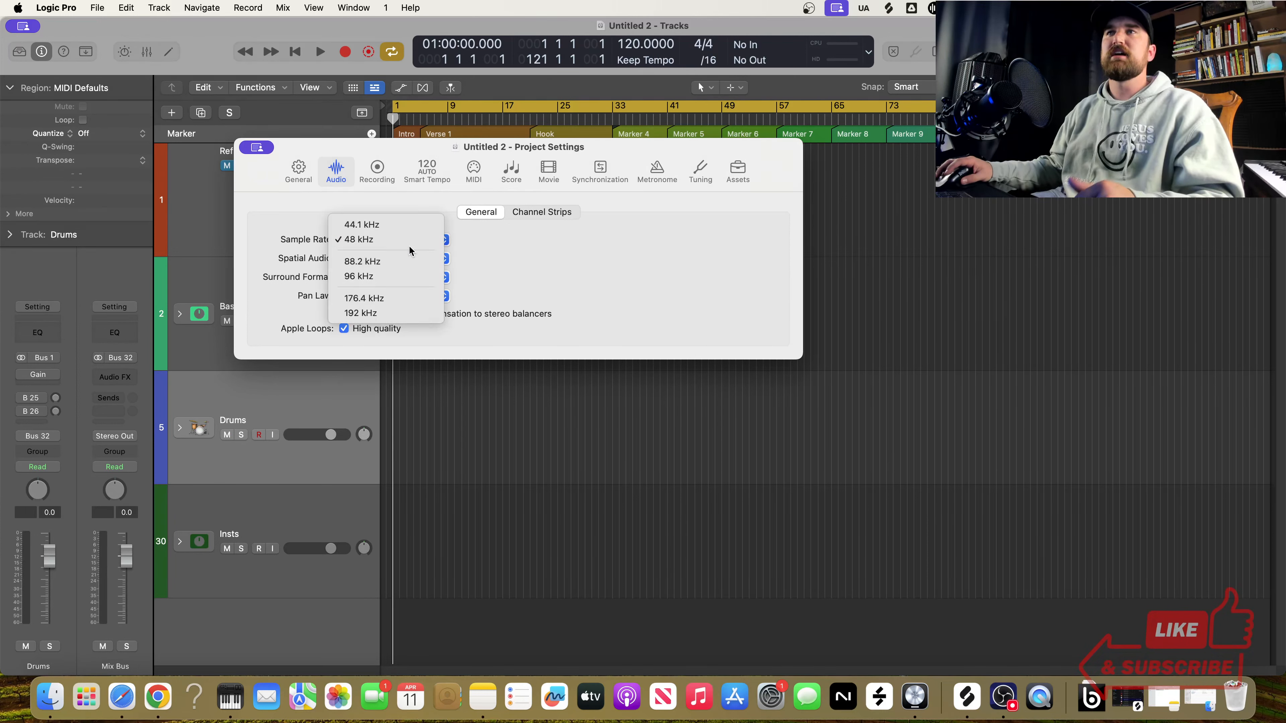
click(518, 259)
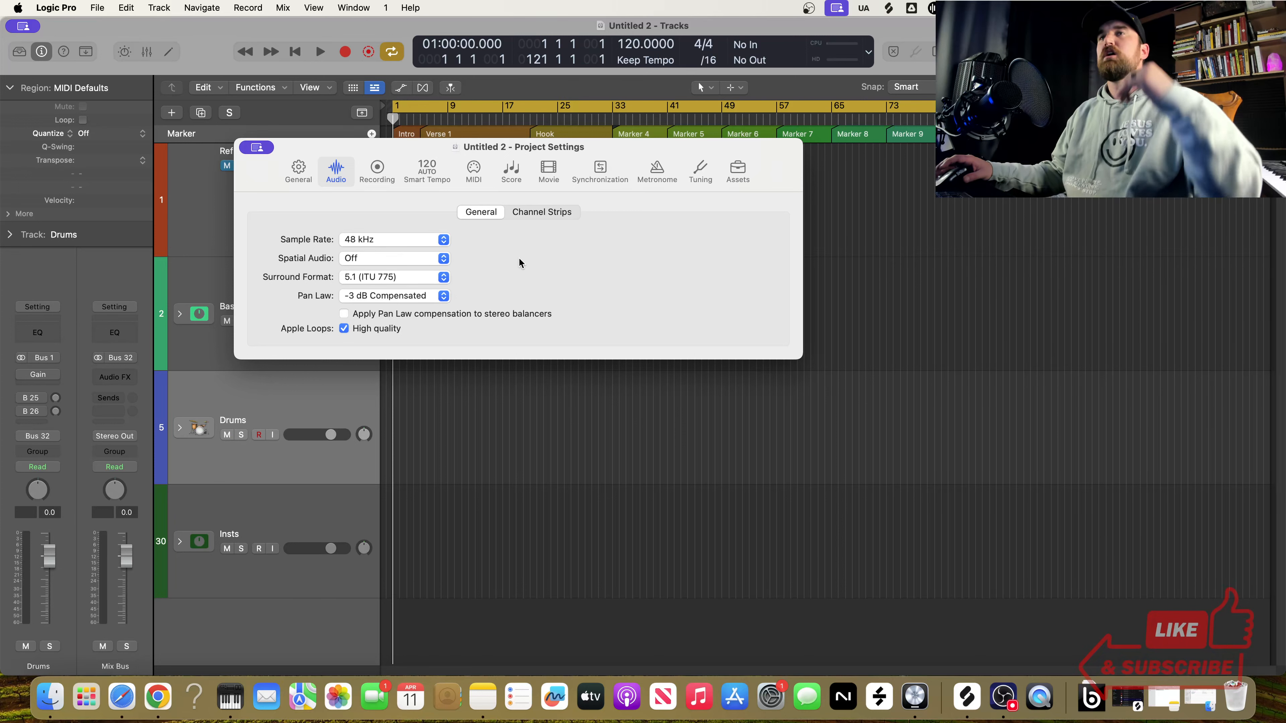
click(259, 148)
click(258, 174)
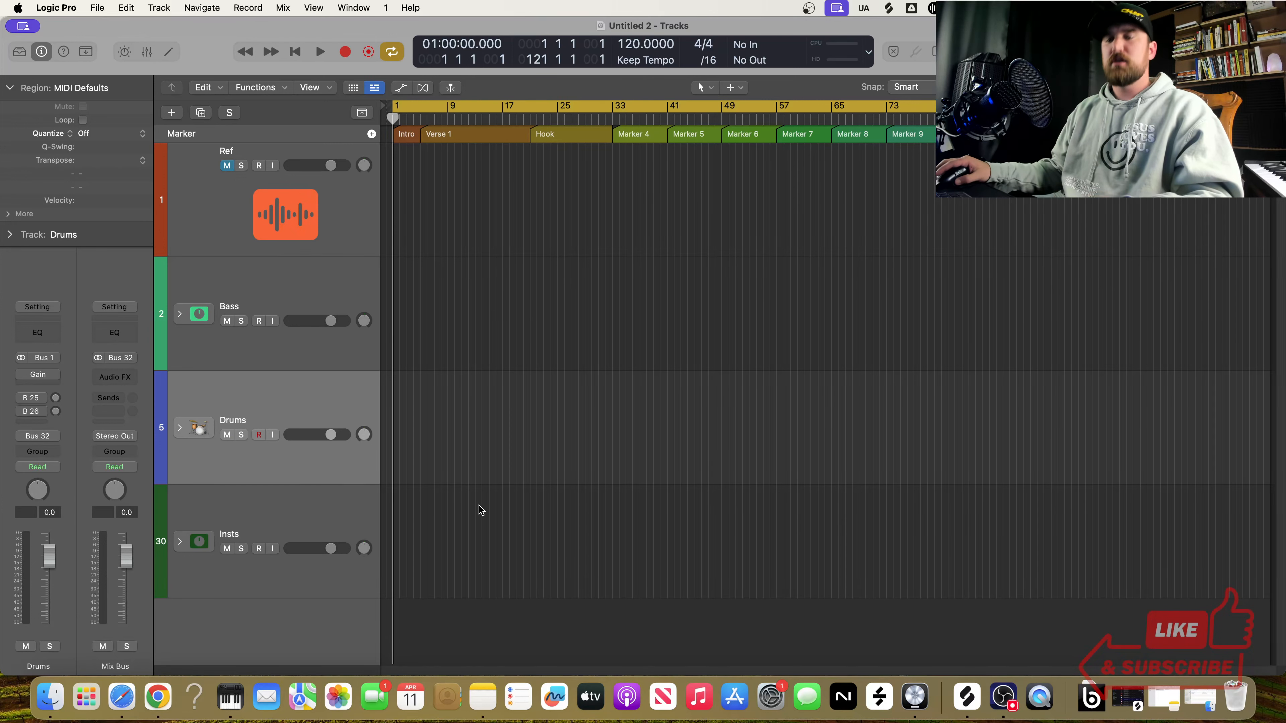
Step: Add two new audio tracks below the Insts stack
scroll(479, 507, down, 3)
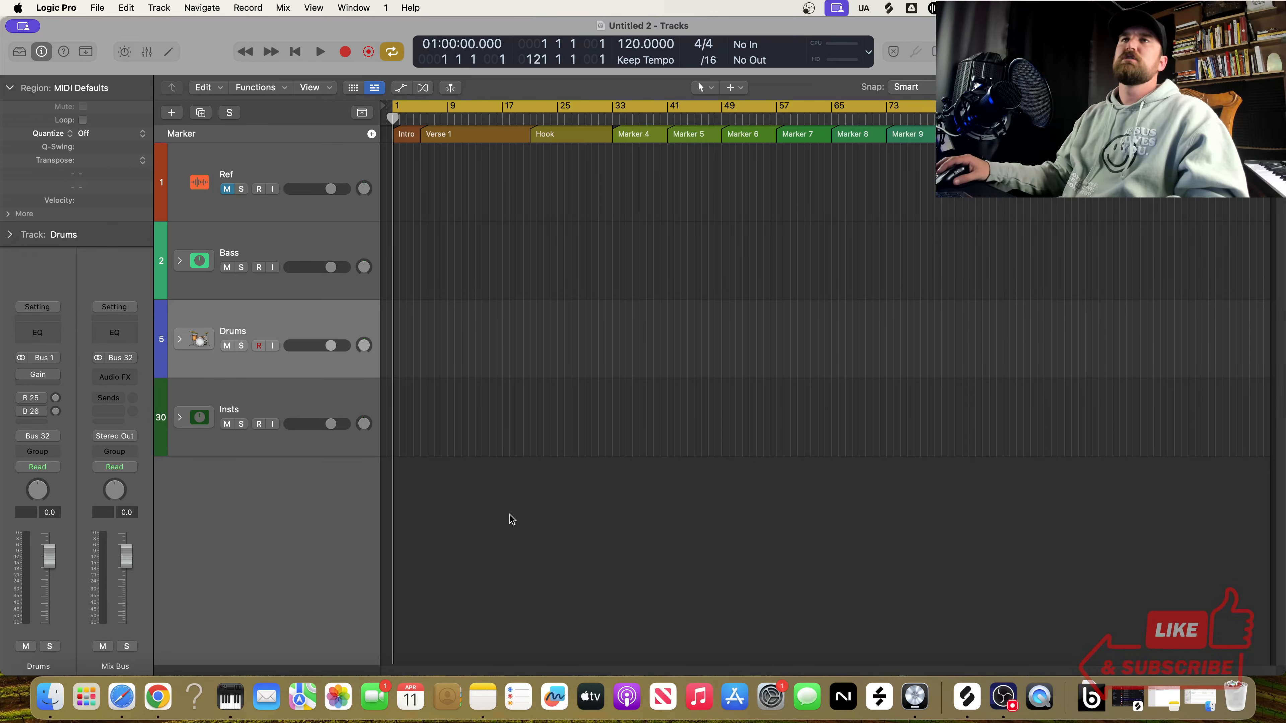
click(287, 447)
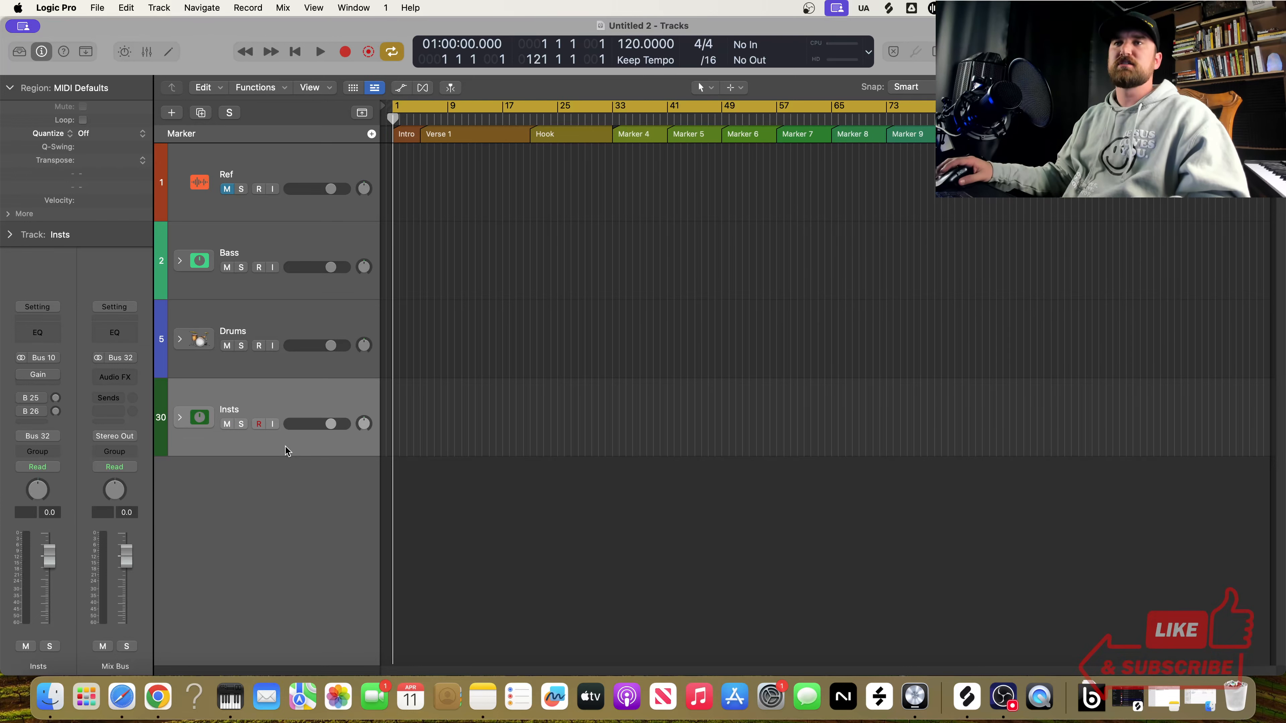
right_click(286, 447)
click(254, 502)
right_click(268, 489)
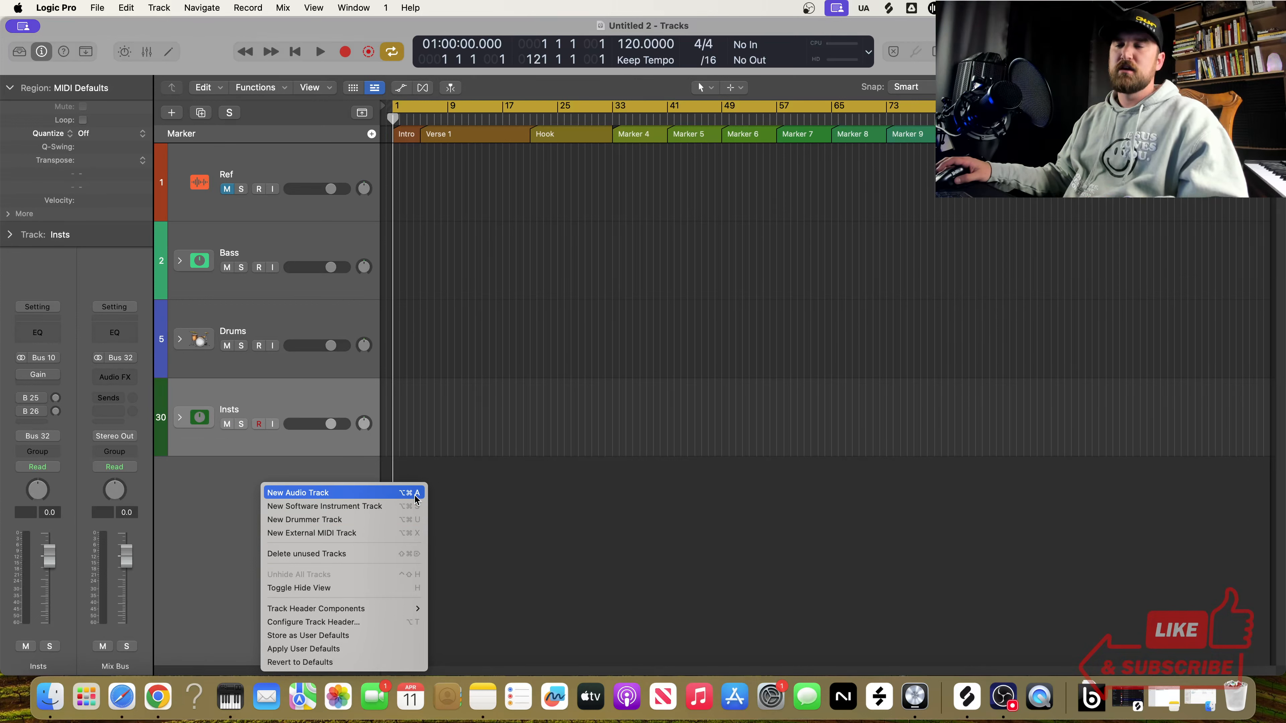
click(222, 504)
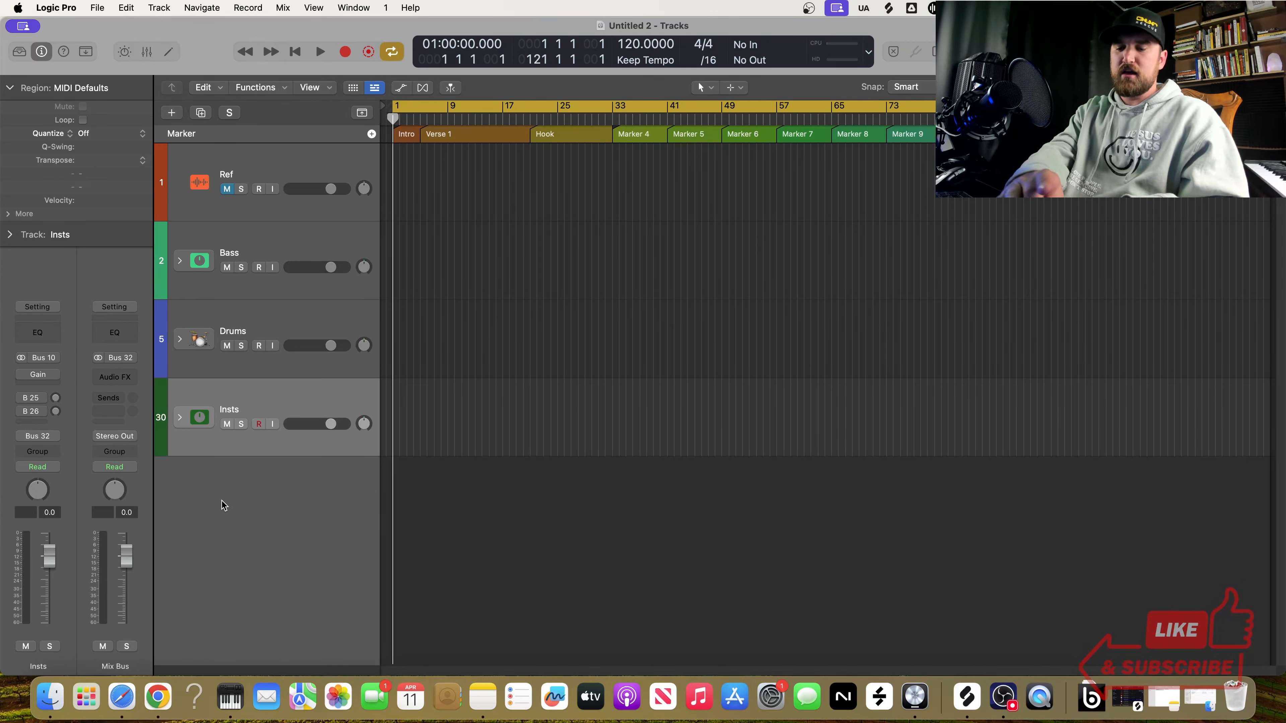
key(alt+super+a)
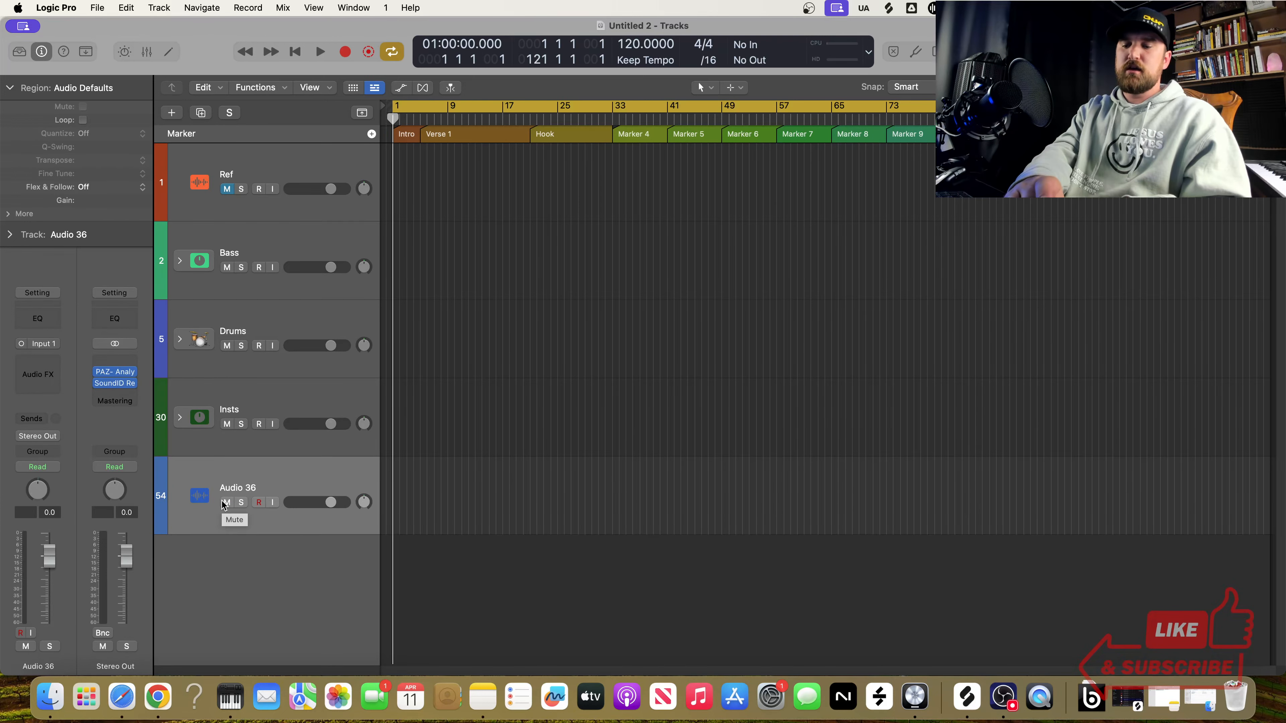
key(alt+super+a)
Step: Rename the two new audio tracks as Gtr 1 and Gtr 2
double_click(238, 485)
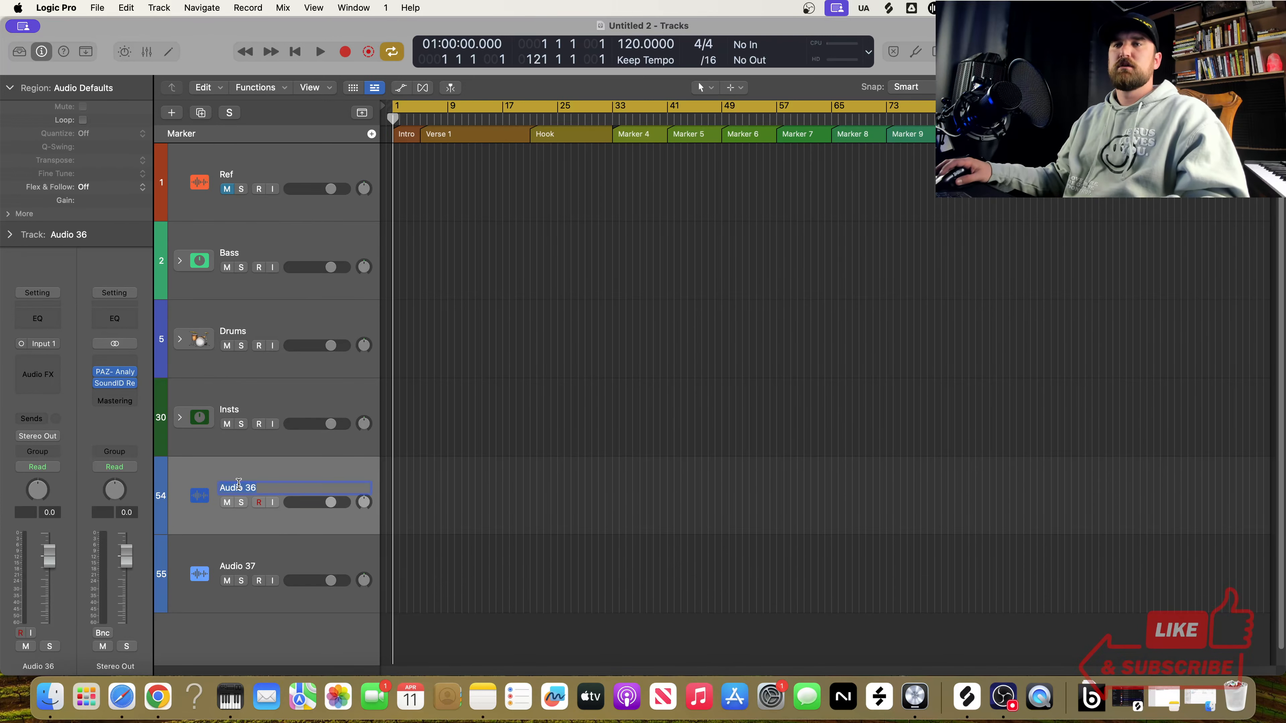
text(Gt)
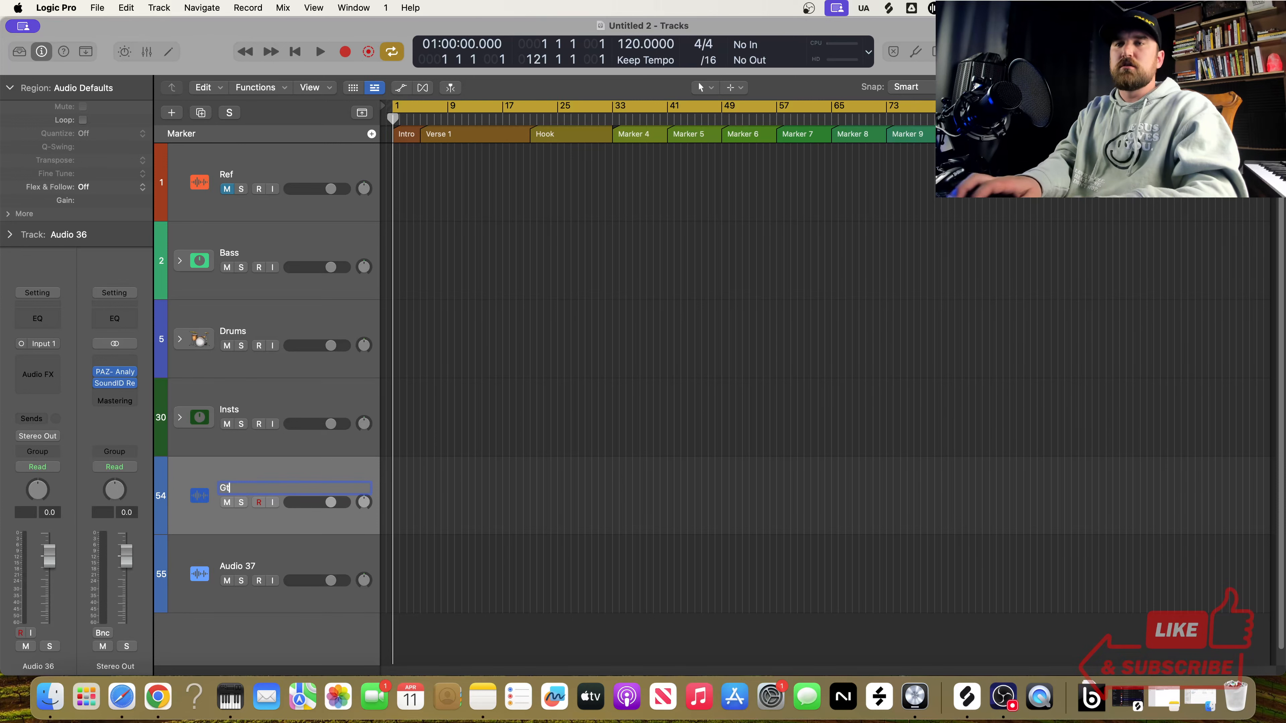
text(r 1)
key(Return)
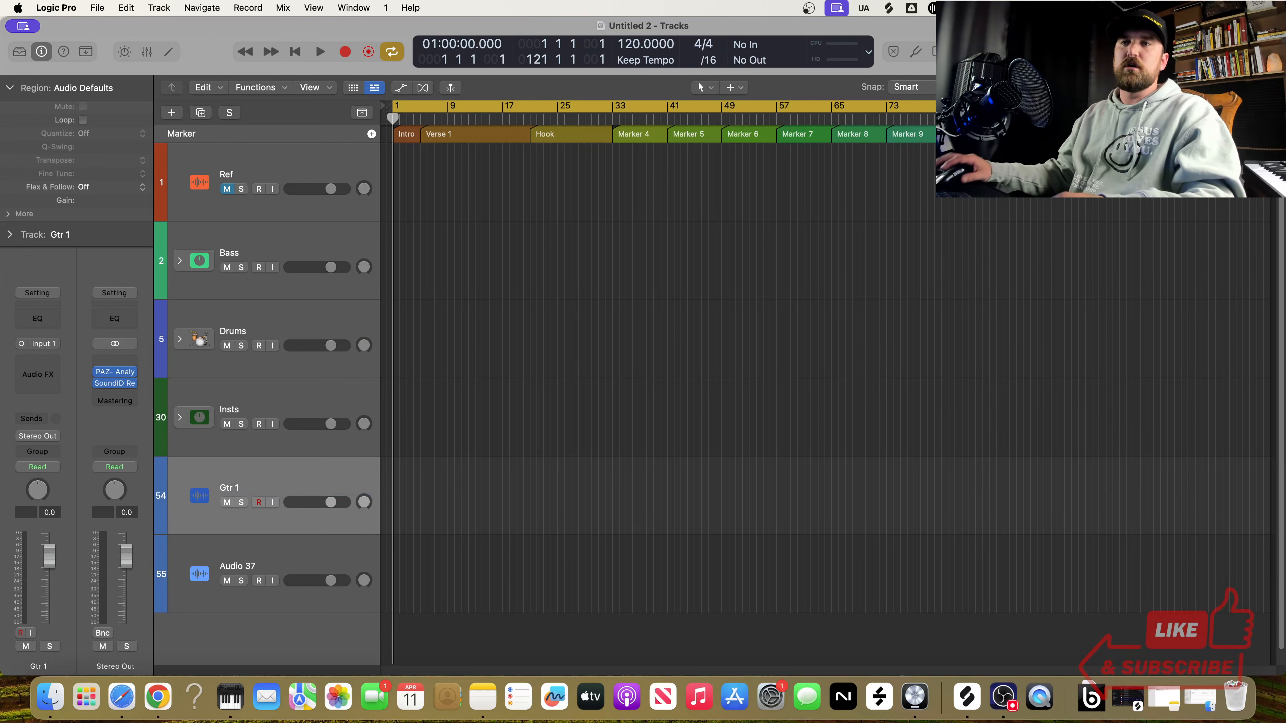
double_click(256, 568)
text(Gtr 2)
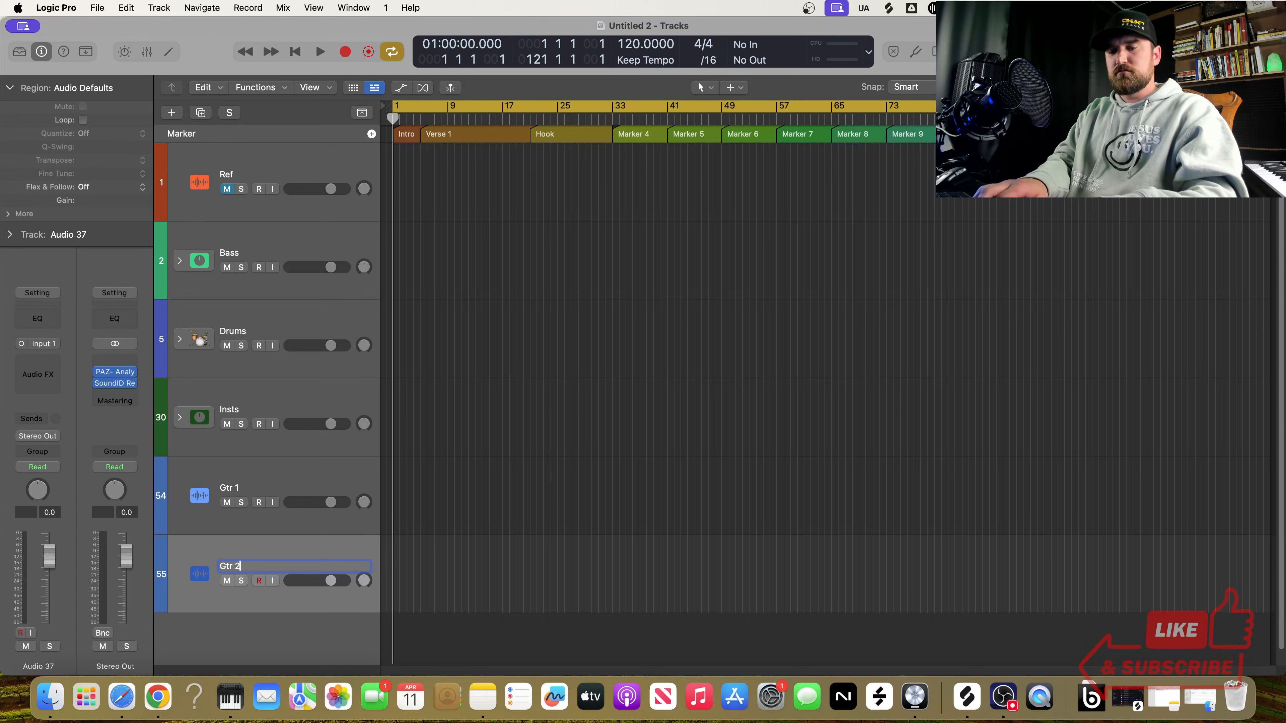
key(Return)
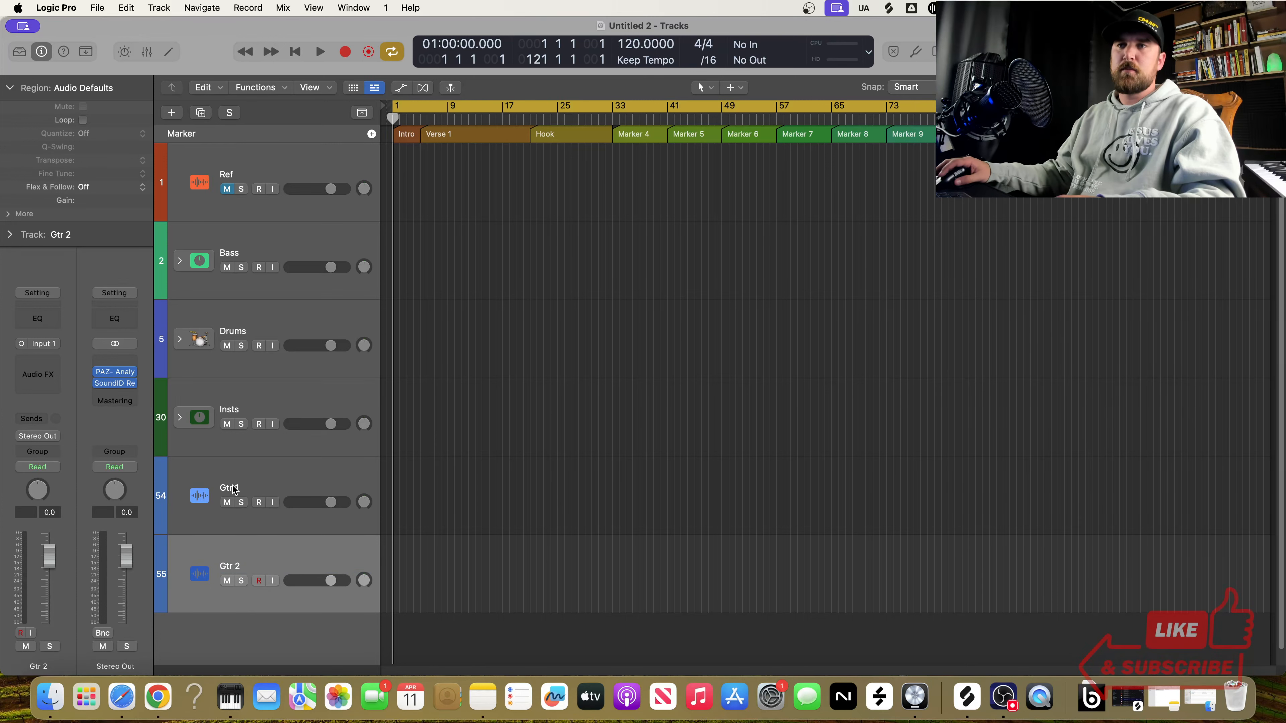
Step: Create a summing stack from the Gtr 1 and Gtr 2 tracks and name it Gtr Bus
click(299, 480)
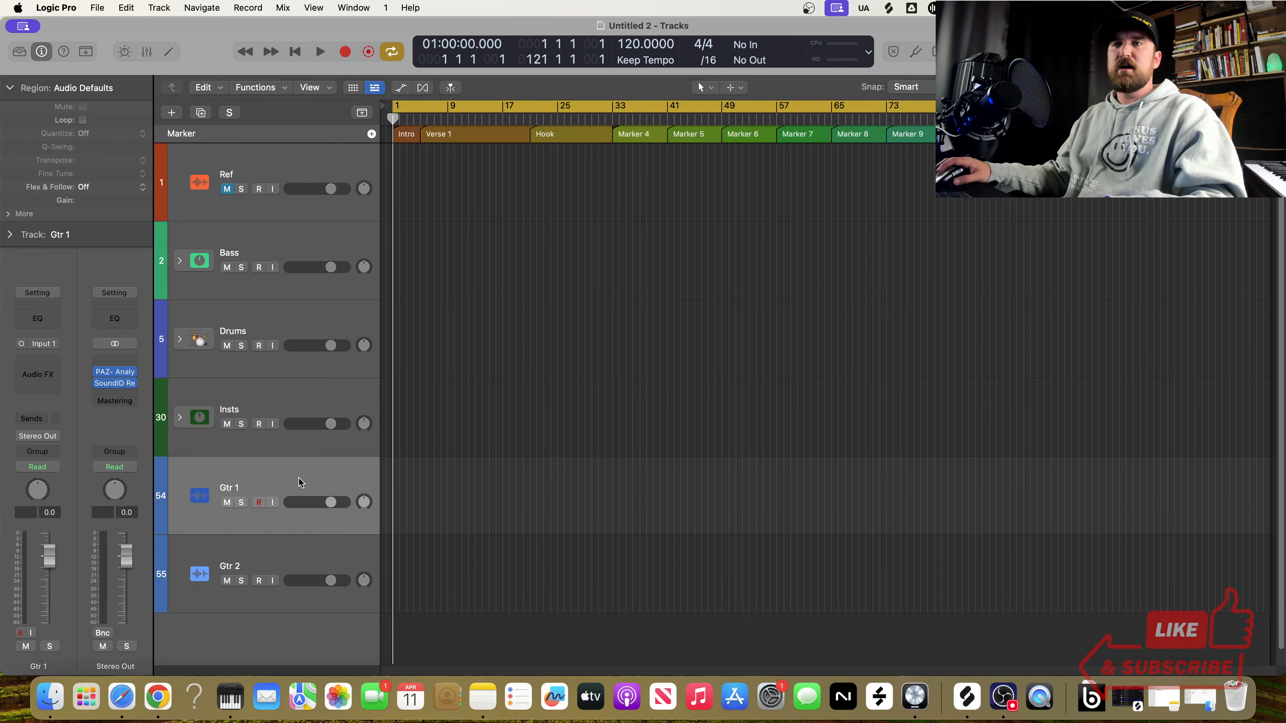
shift+click(292, 557)
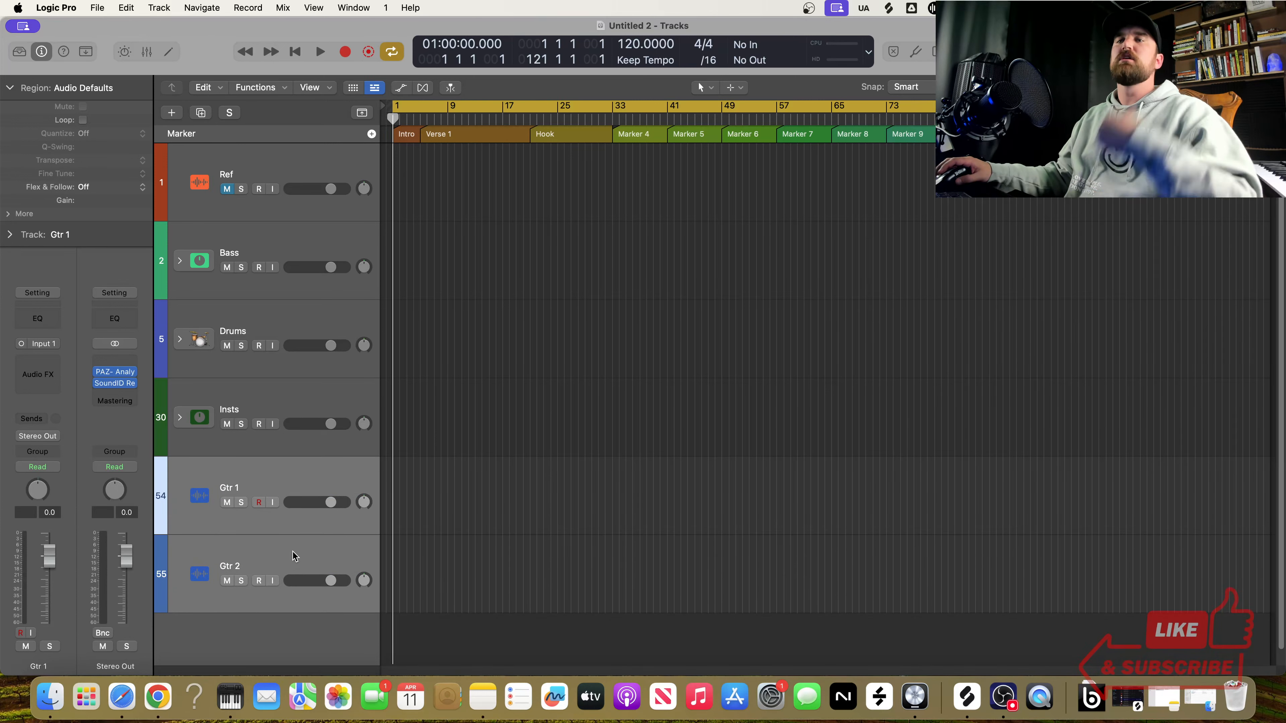
right_click(290, 480)
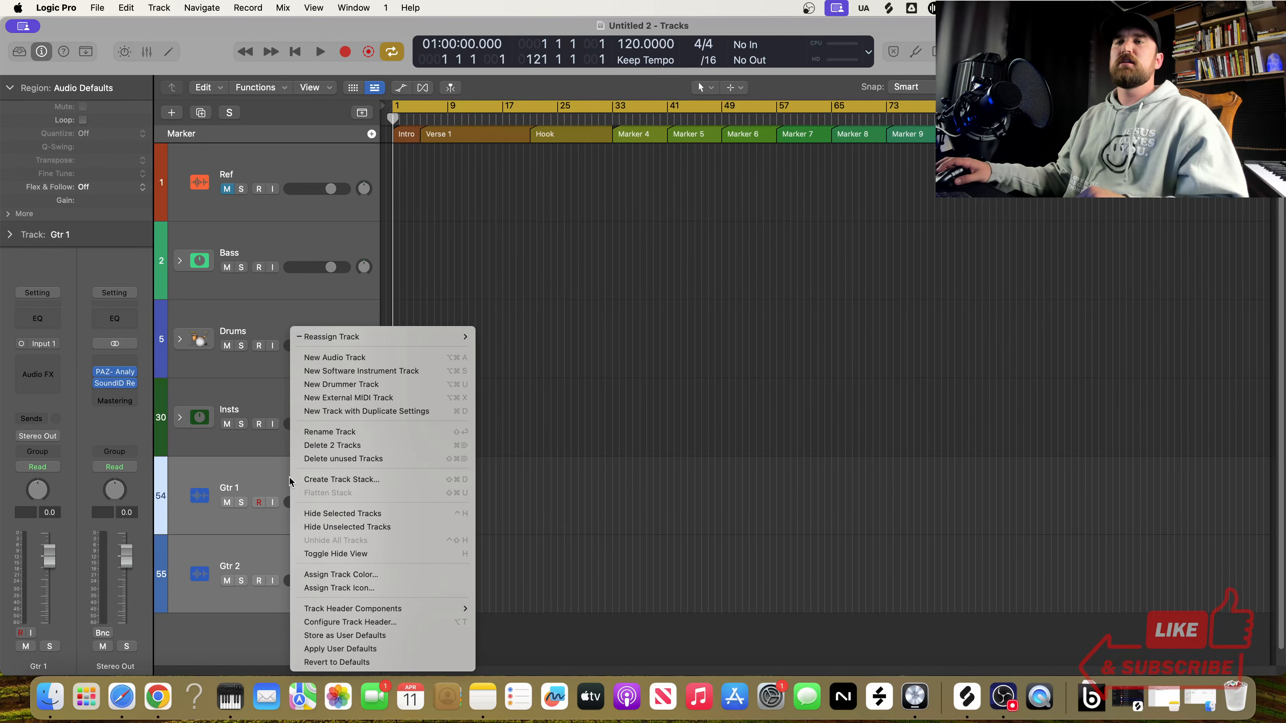
click(375, 479)
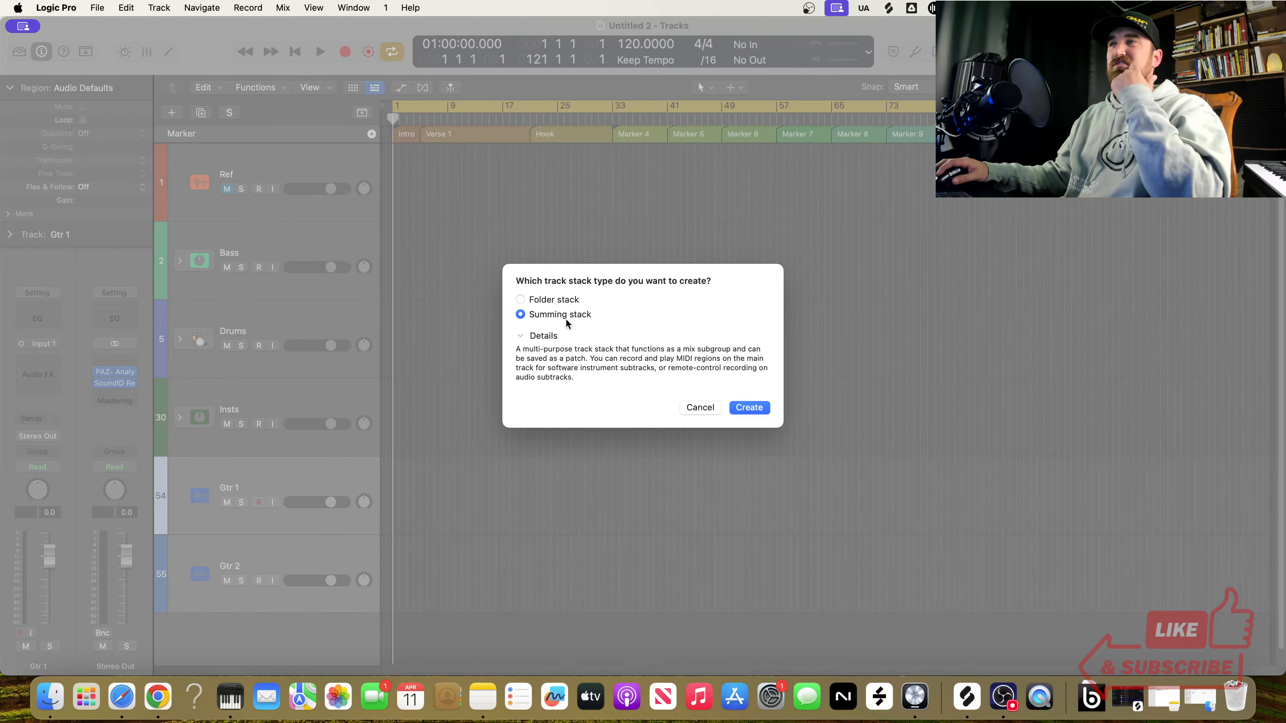
click(748, 409)
scroll(297, 483, down, 3)
double_click(239, 393)
text(Gtr Bus)
key(Return)
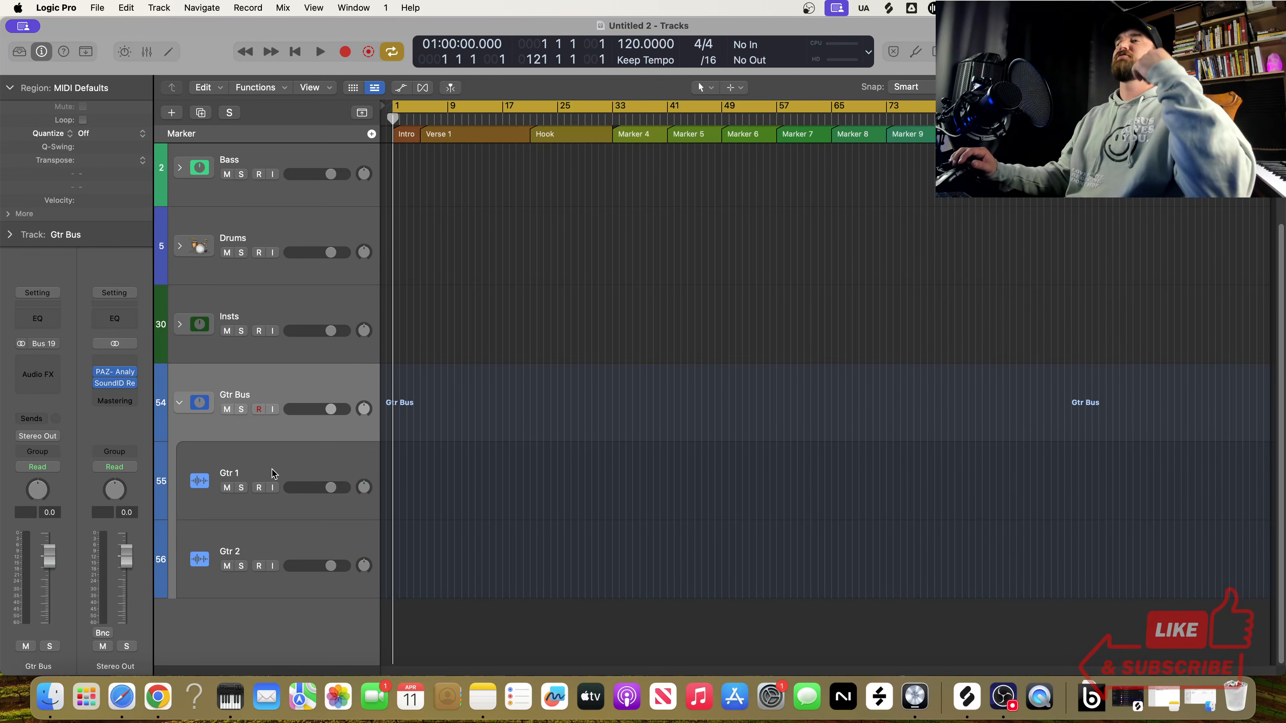
Step: In the mixer, route the Gtr Bus output to Bus 32 (Mix Bus), and close the mixer
key(x)
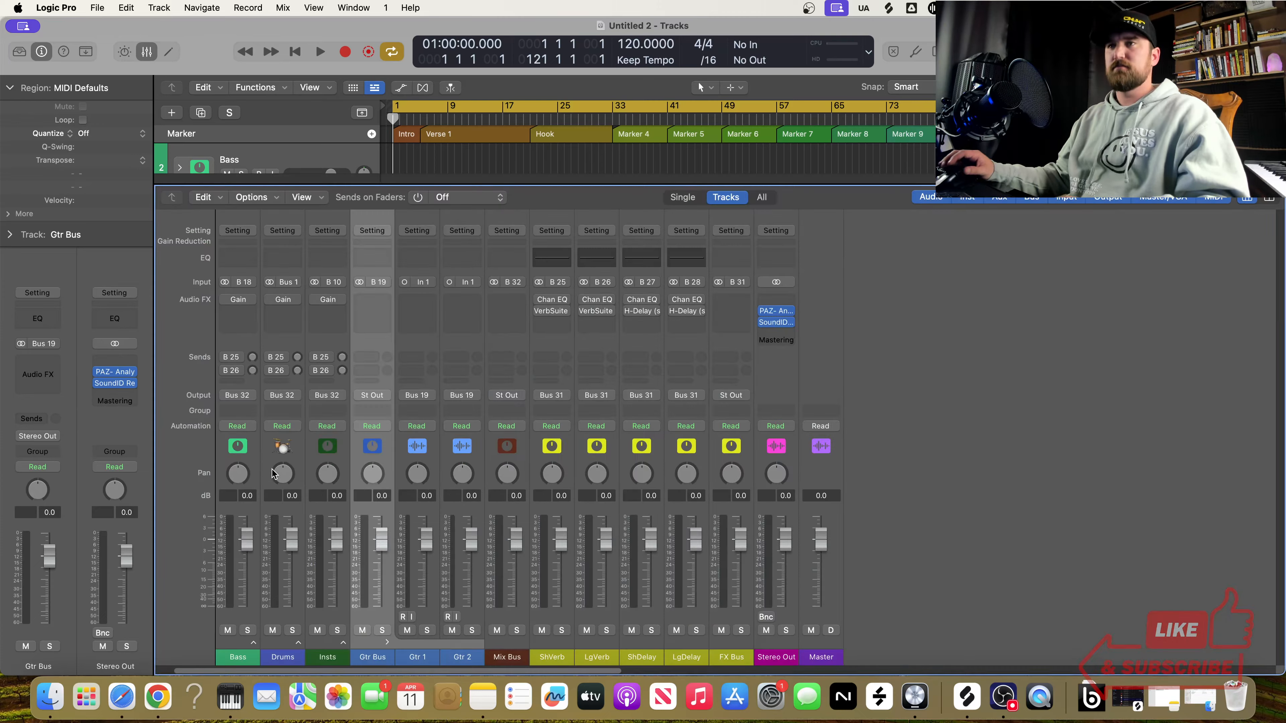
scroll(476, 385, left, 1)
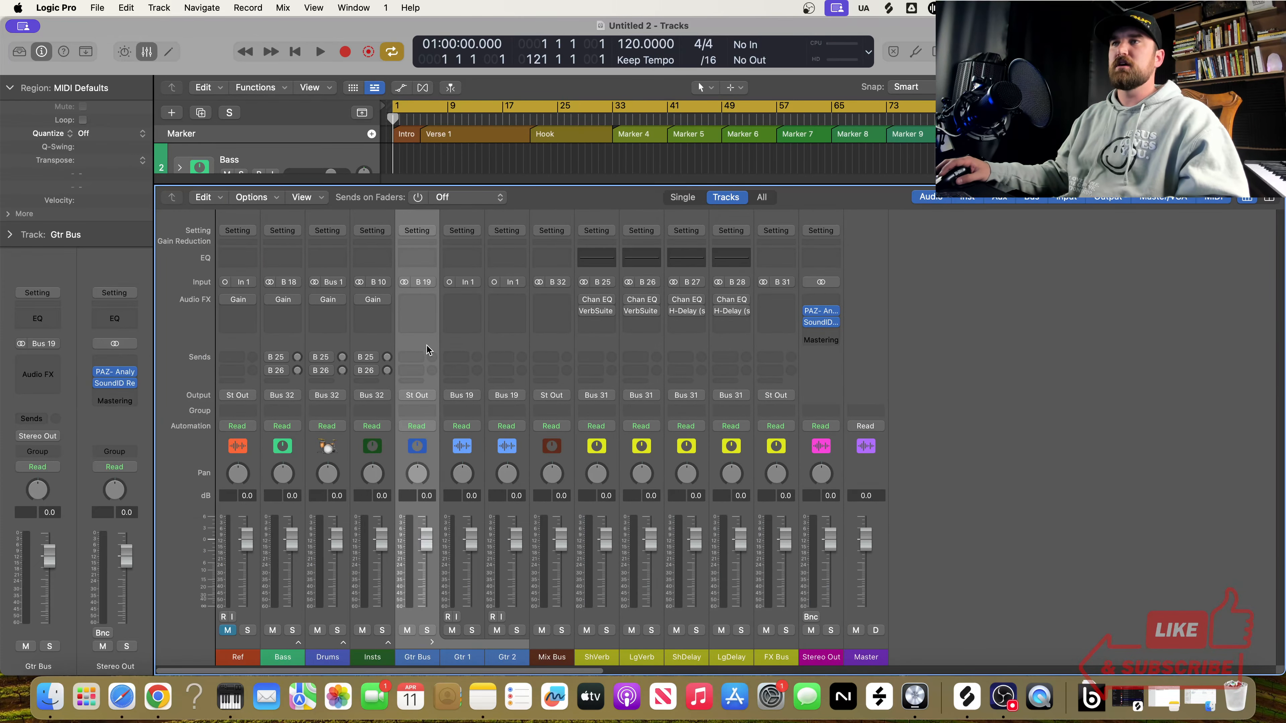
drag(455, 346, 501, 344)
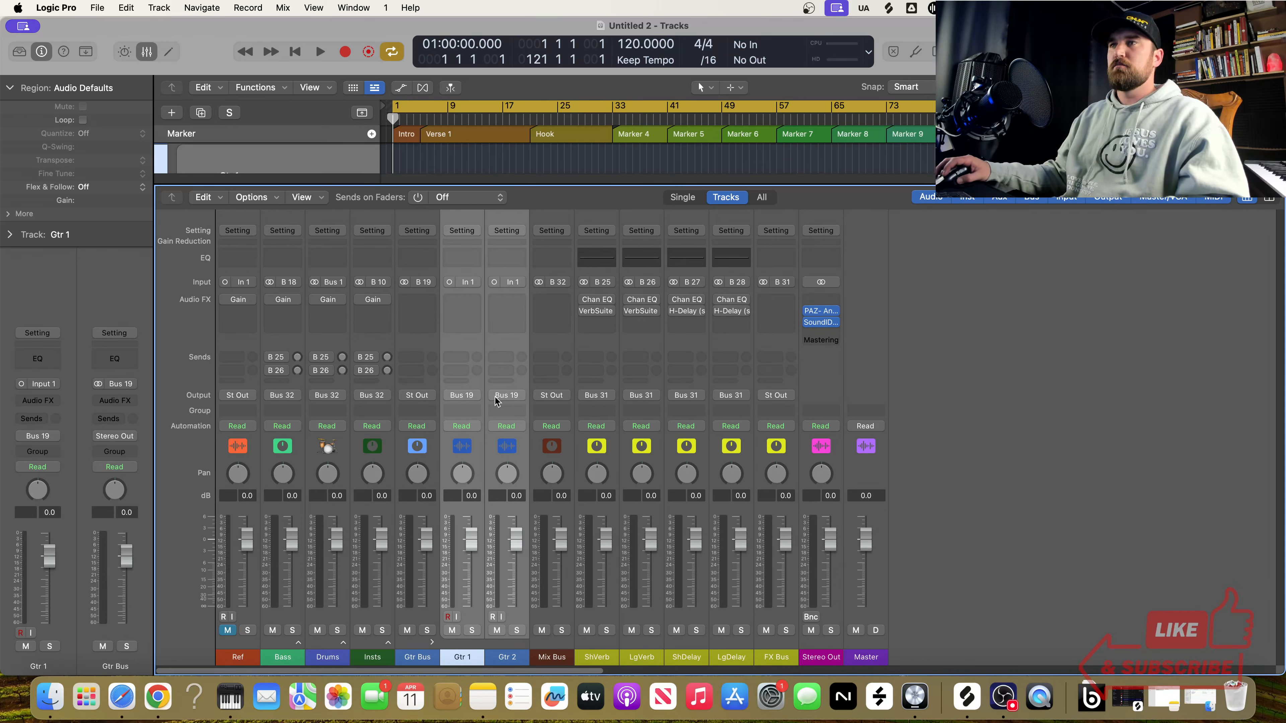
click(418, 271)
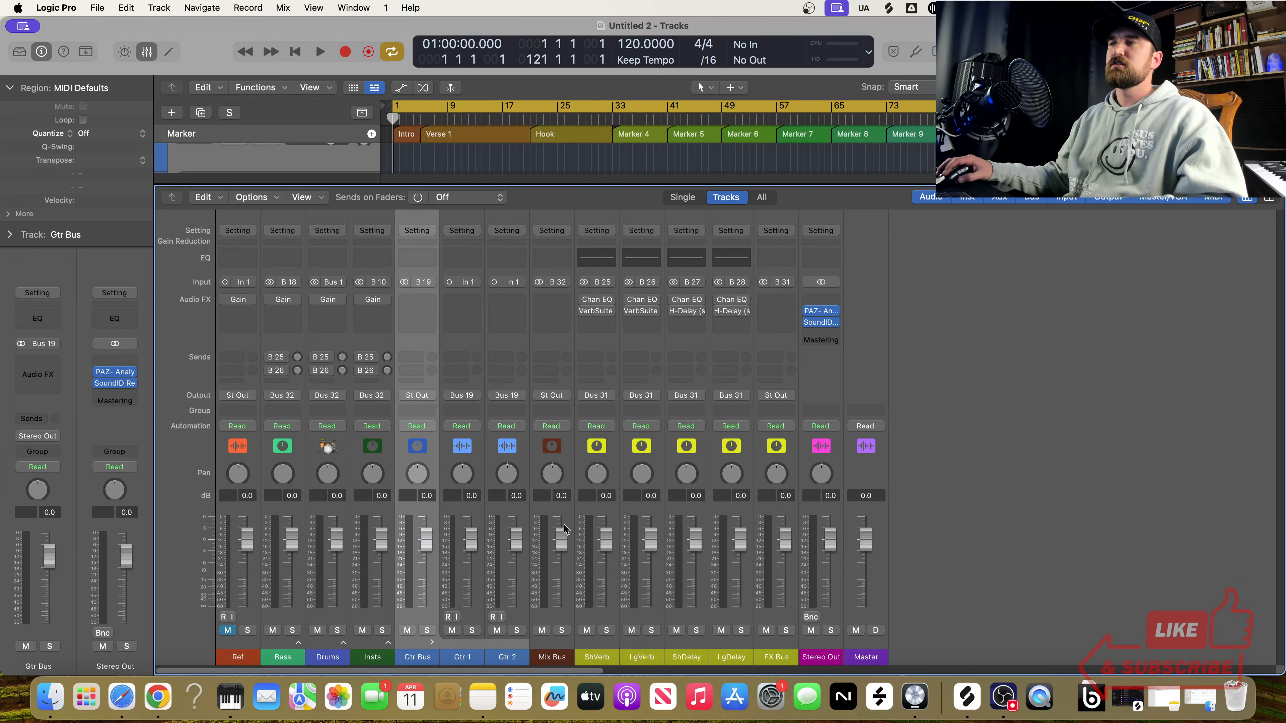
click(418, 395)
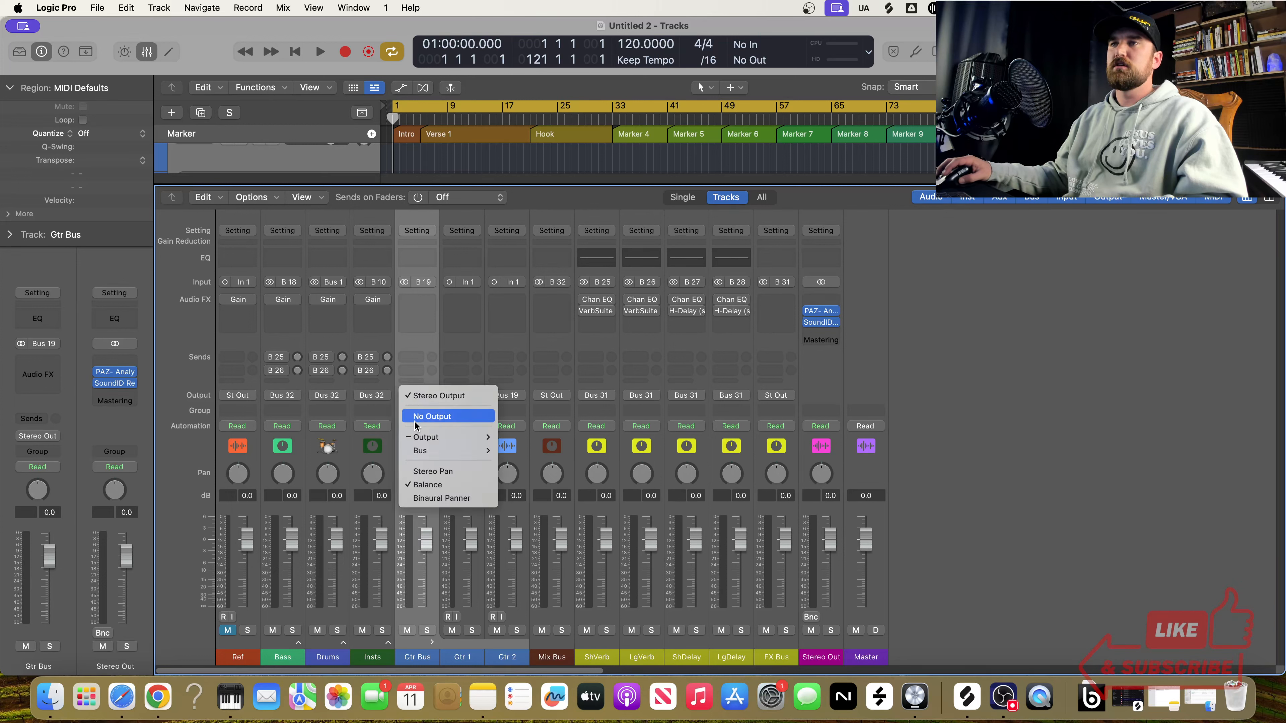
mouse_move(420, 450)
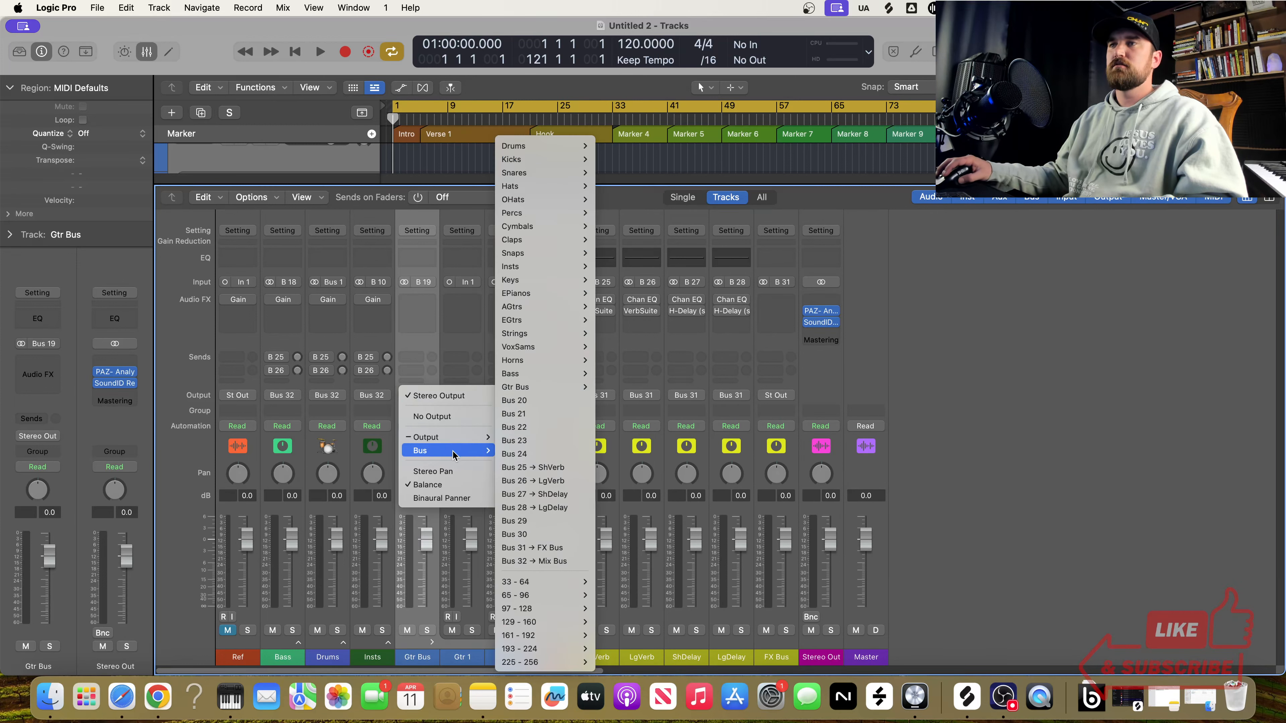
click(533, 561)
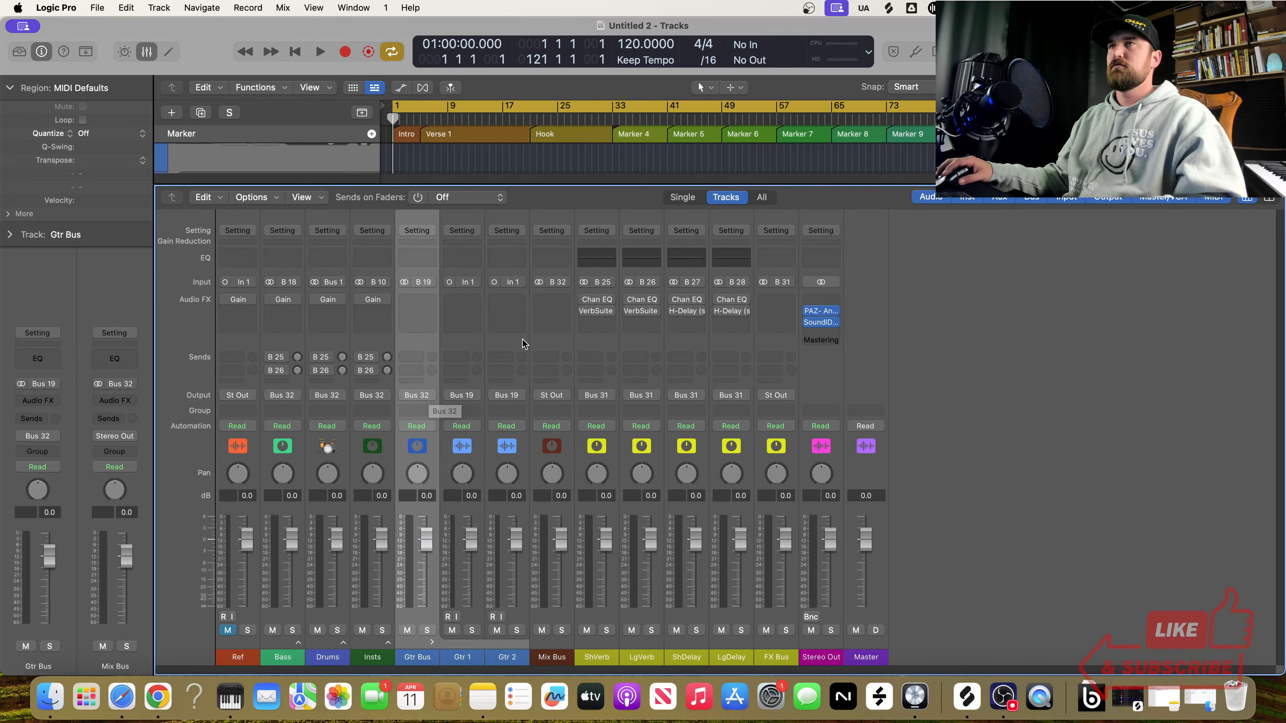
key(x)
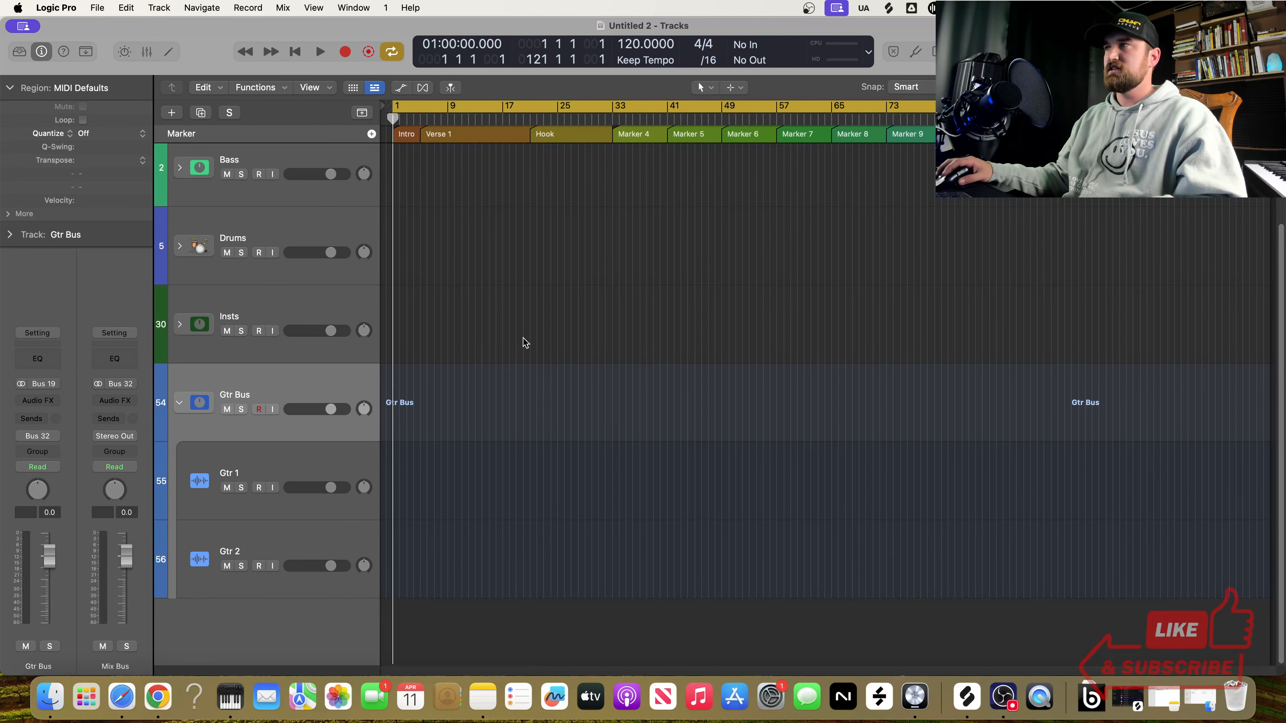
Step: Delete the Gtr Bus stack together with its two guitar tracks
right_click(324, 376)
click(506, 432)
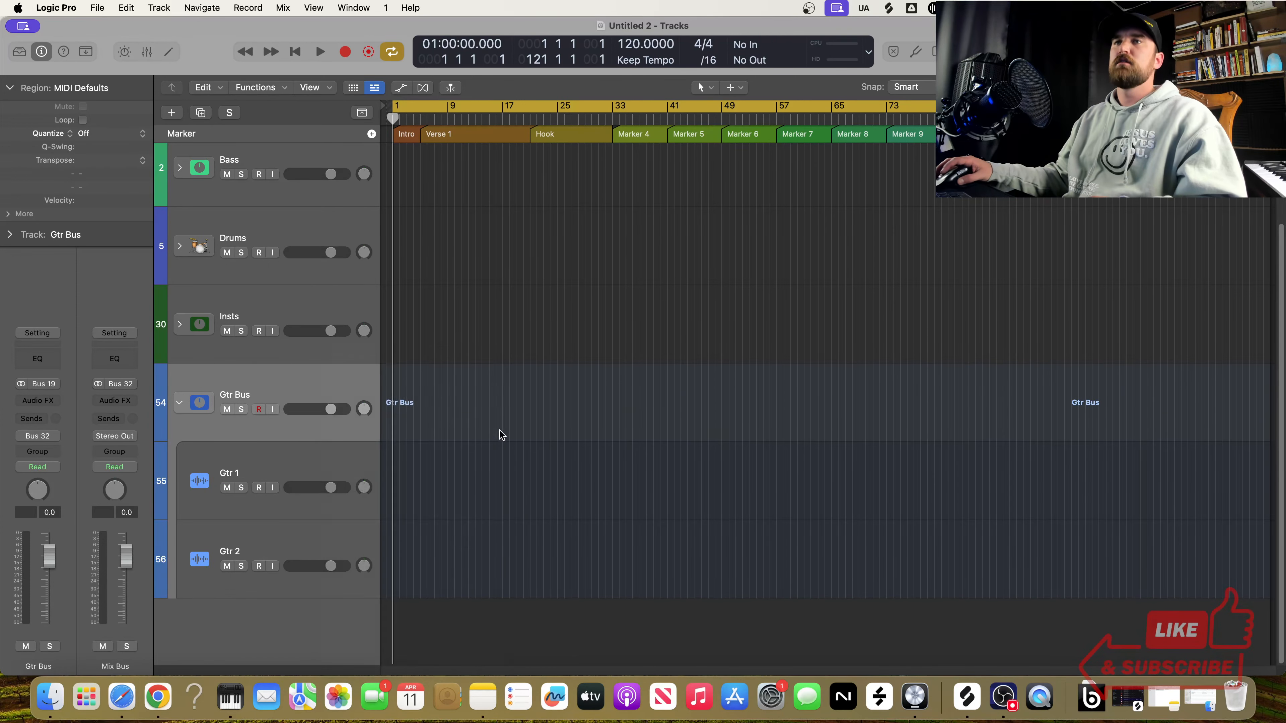
key(super+BackSpace)
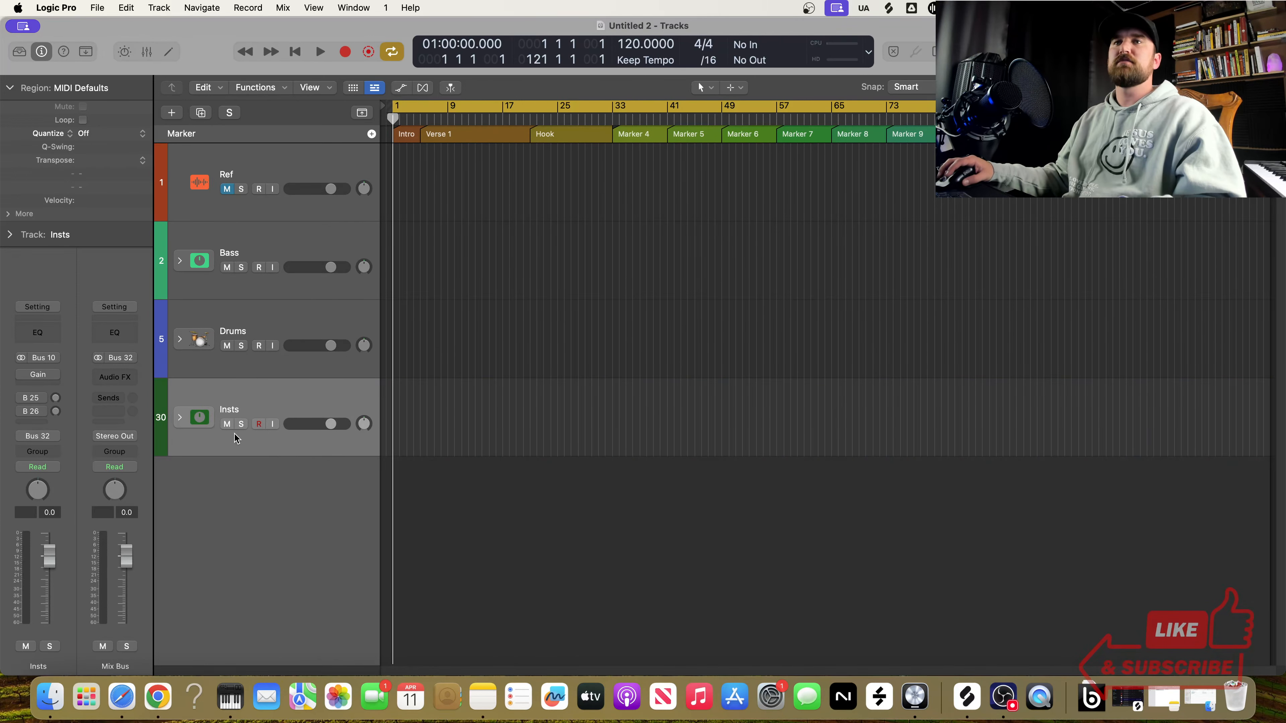
scroll(473, 462, up, 3)
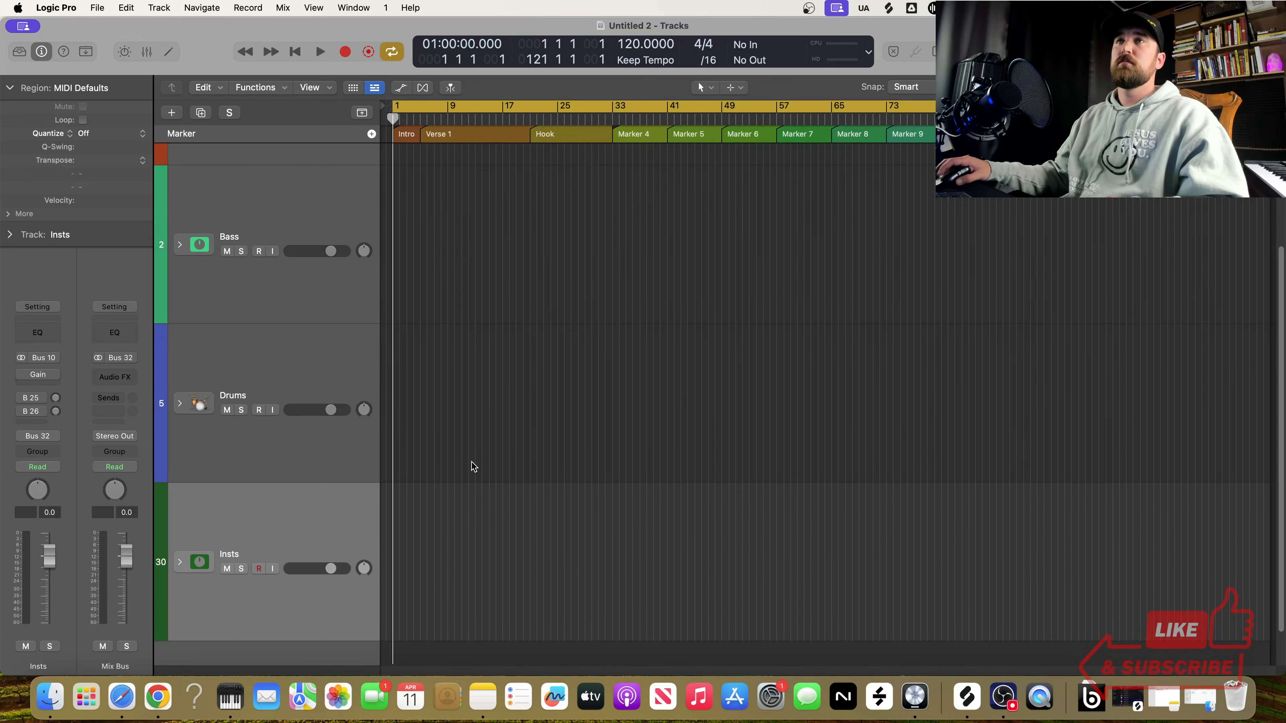
scroll(472, 463, down, 3)
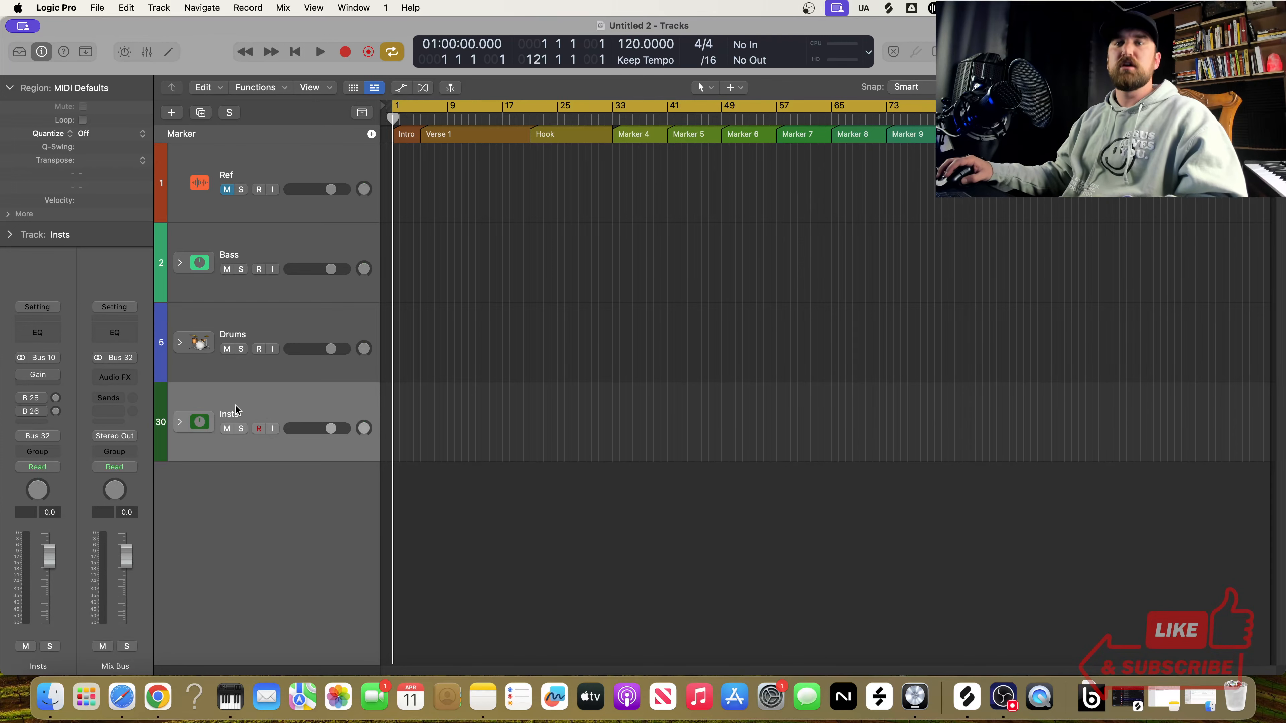
key(x)
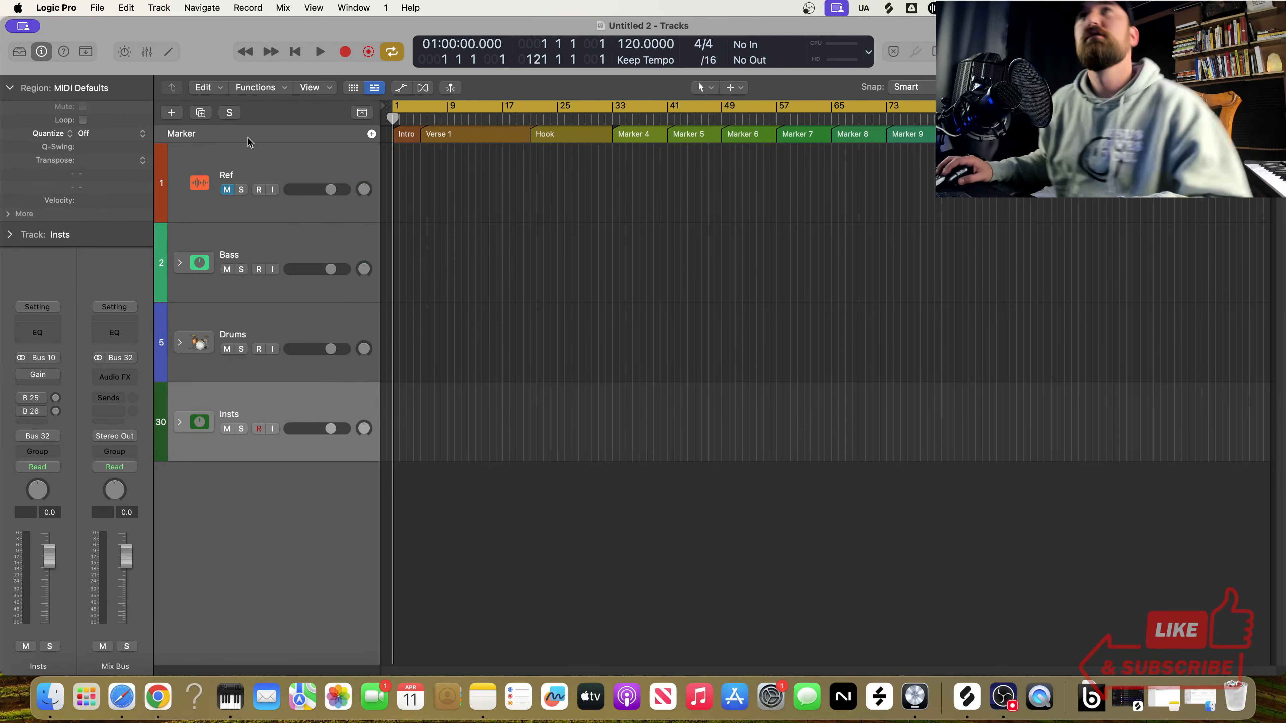
Step: Start saving the project as a template named Production in the Project Templates folder, and cancel the save
click(97, 7)
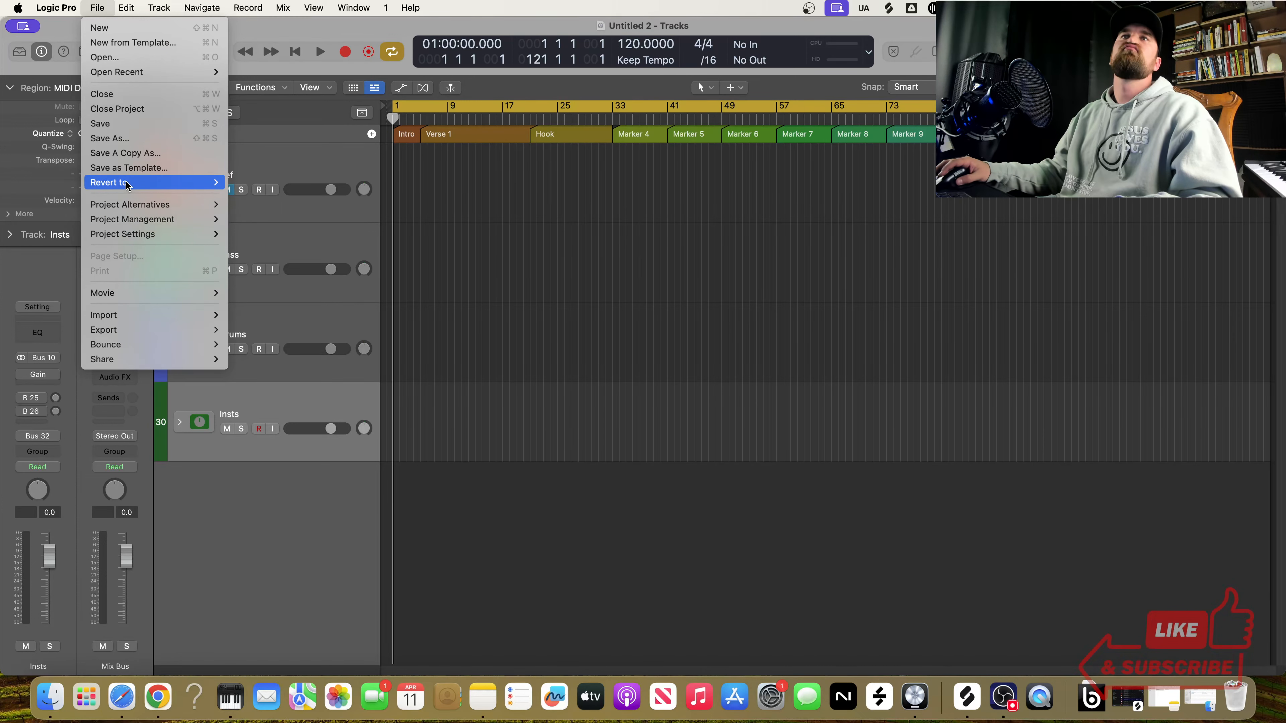
click(130, 169)
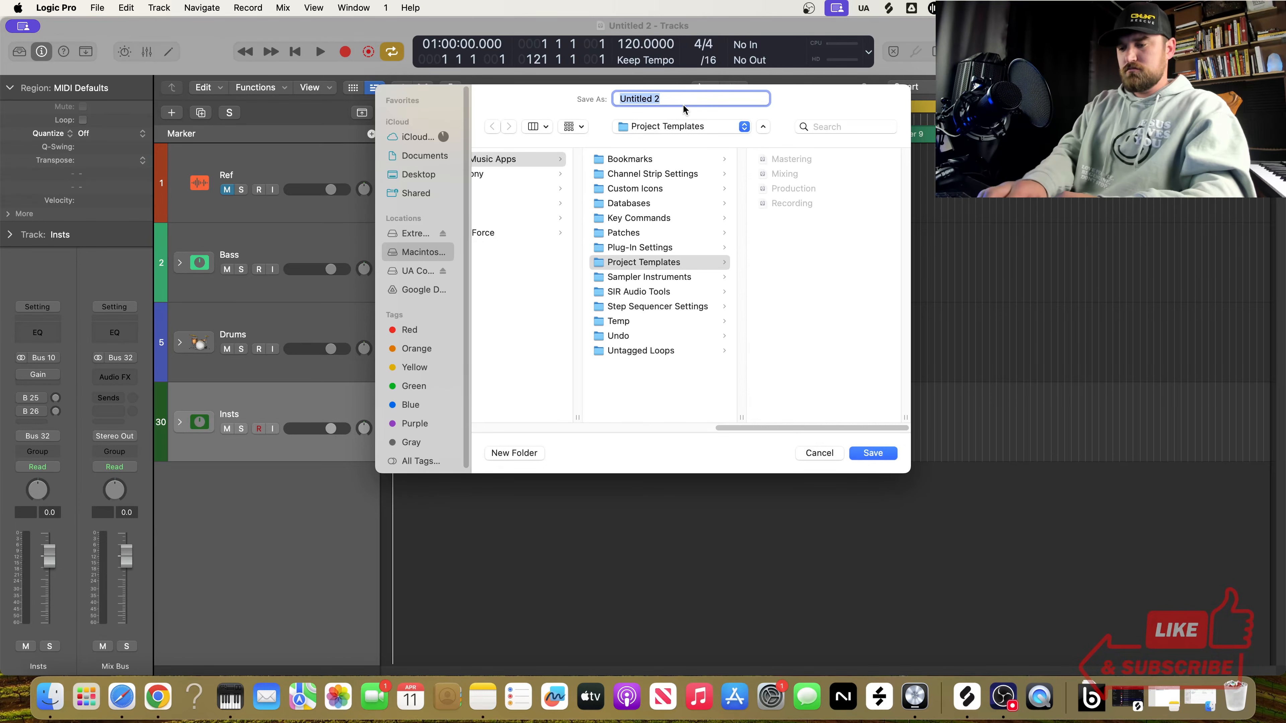
text(Production)
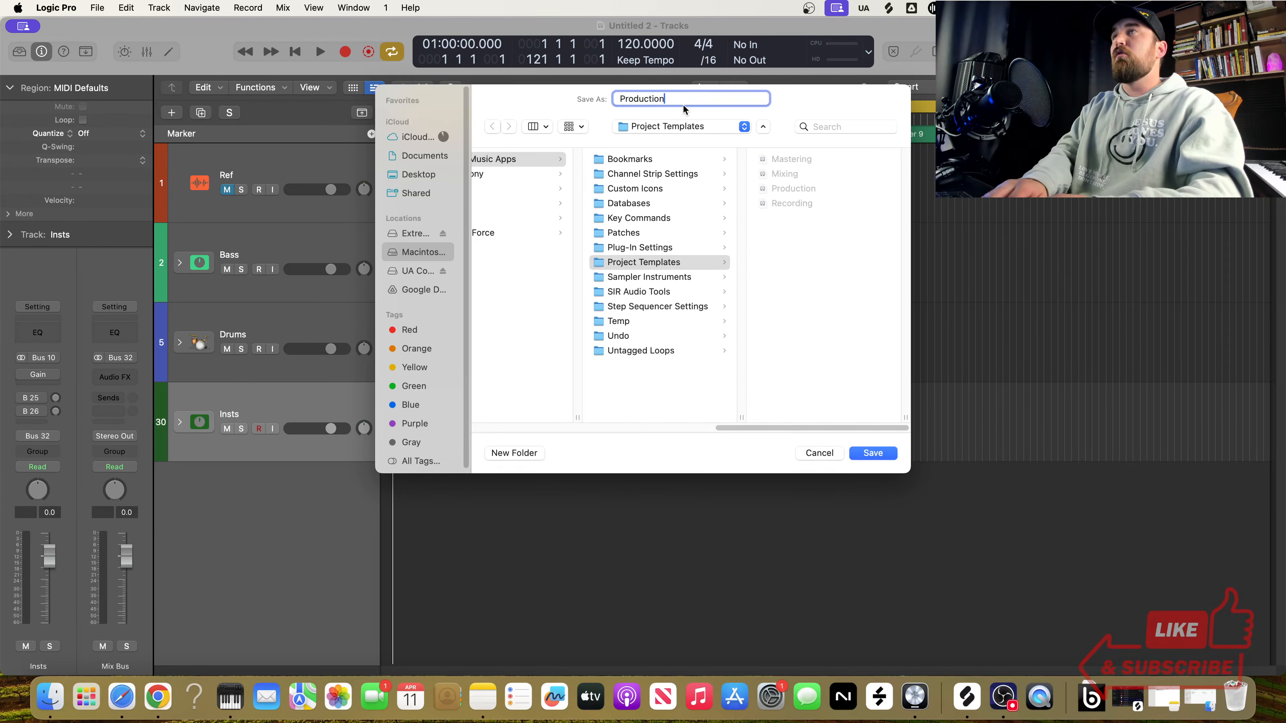
click(799, 451)
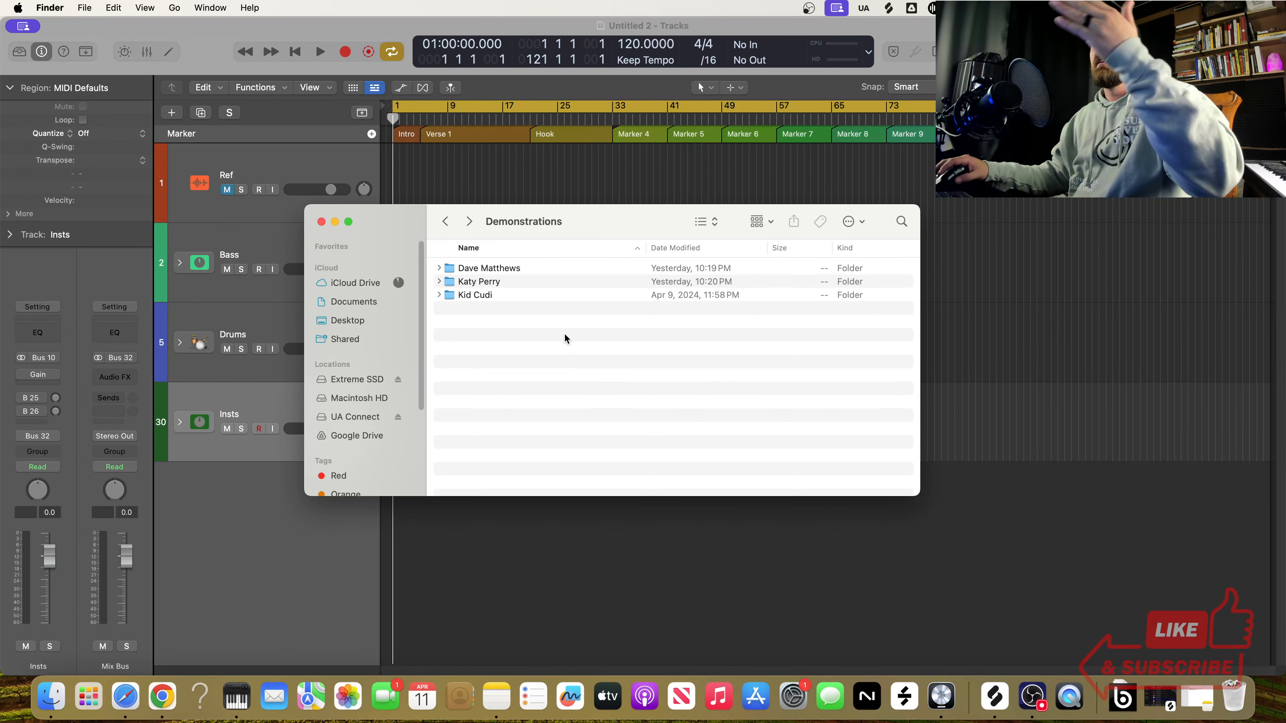
Step: Examine the Kid Cudi folder's structure, going through Project Files and Masters down to the Day & Night song folder
click(484, 296)
double_click(484, 296)
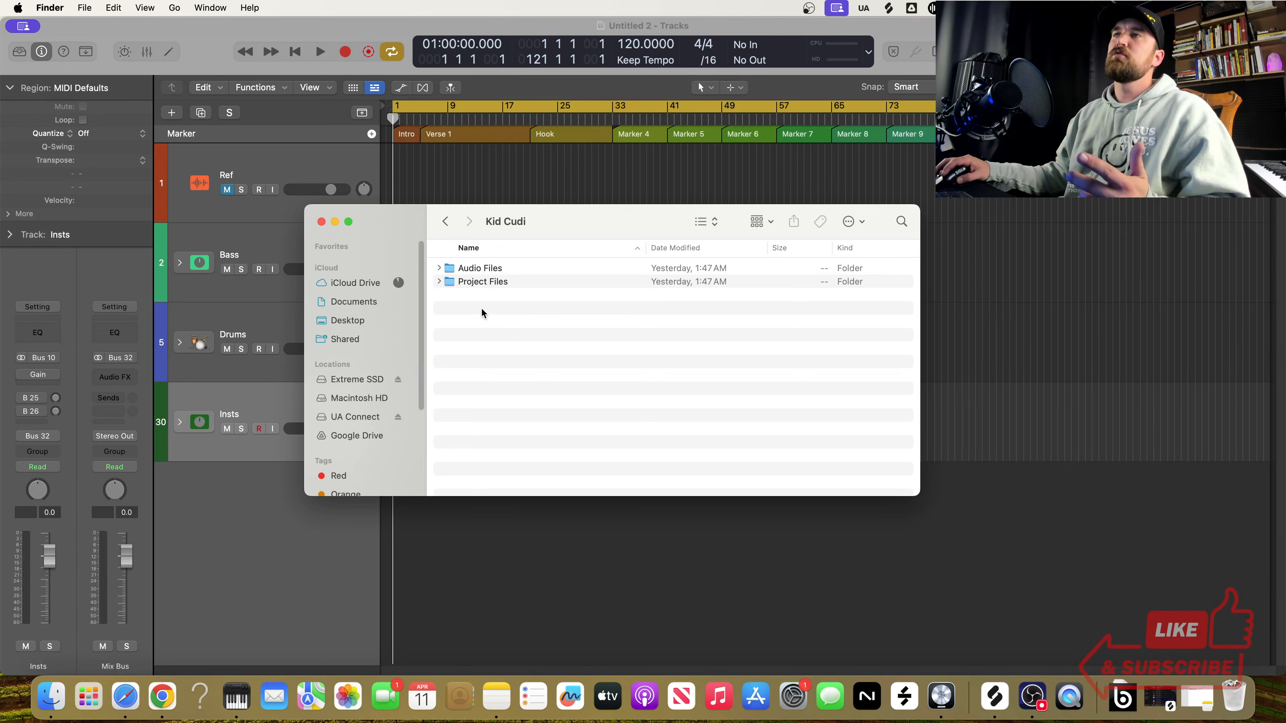
drag(481, 305, 489, 270)
click(502, 318)
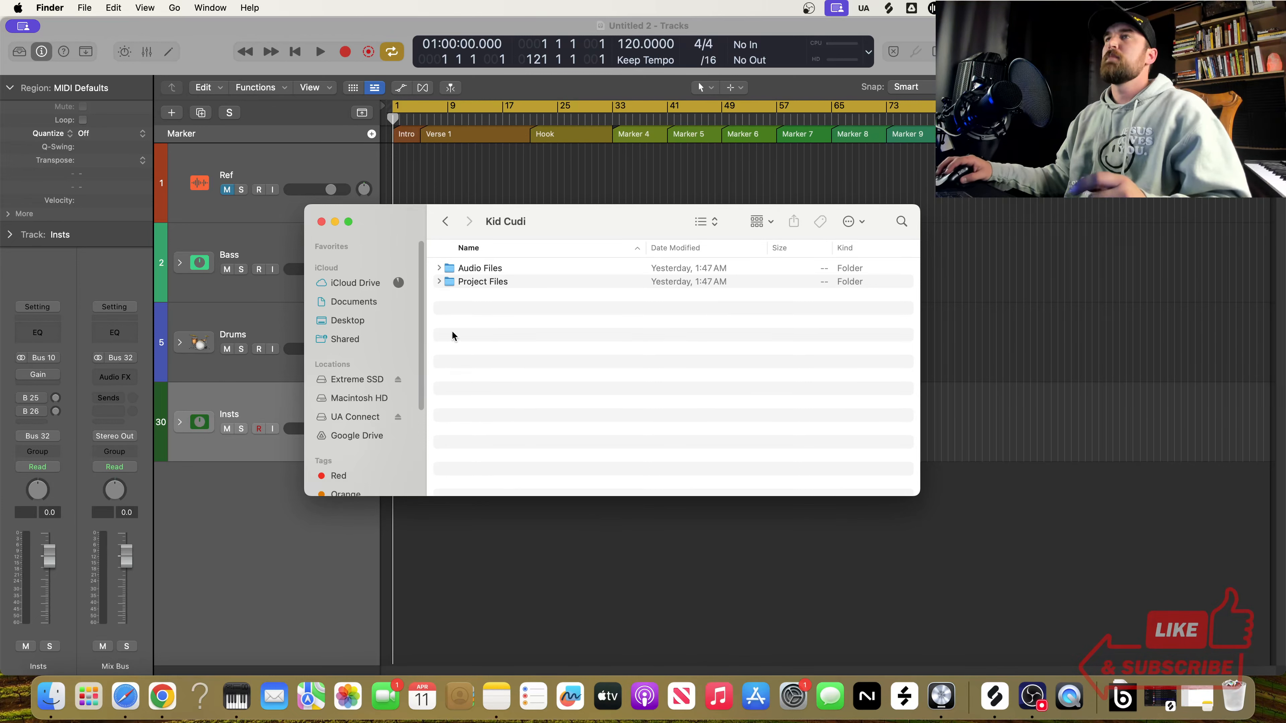
double_click(481, 281)
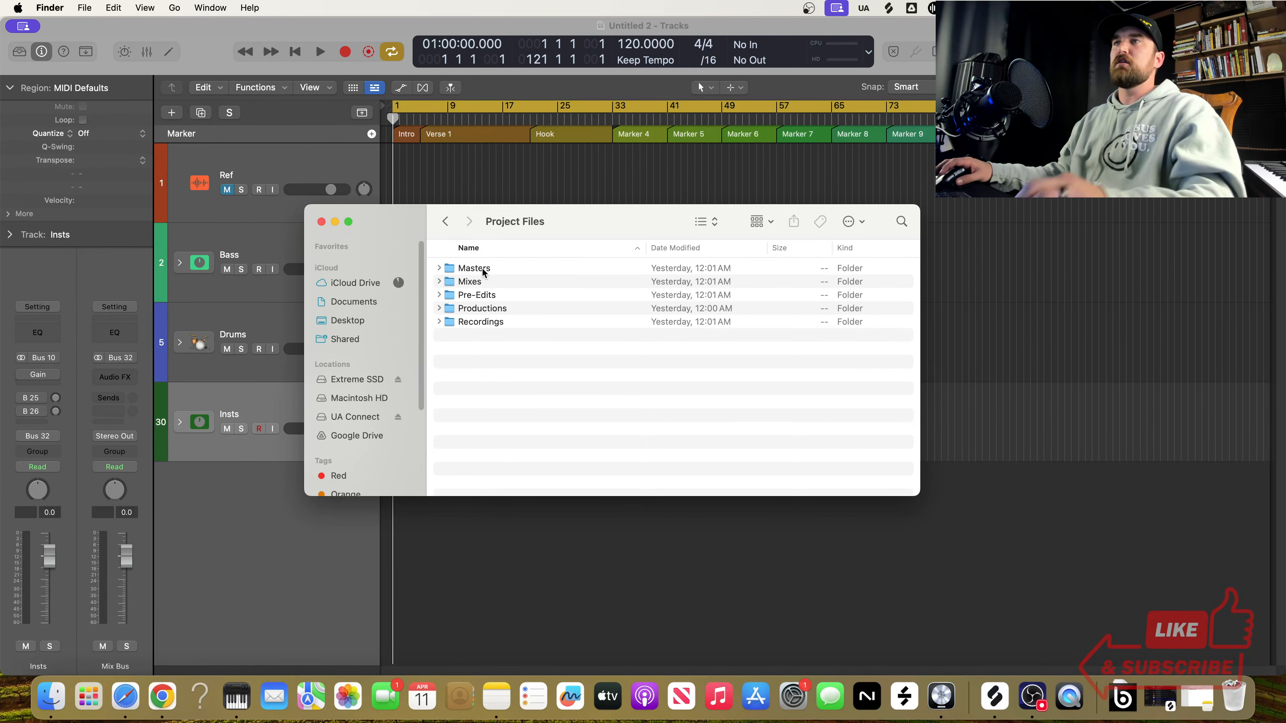
double_click(482, 267)
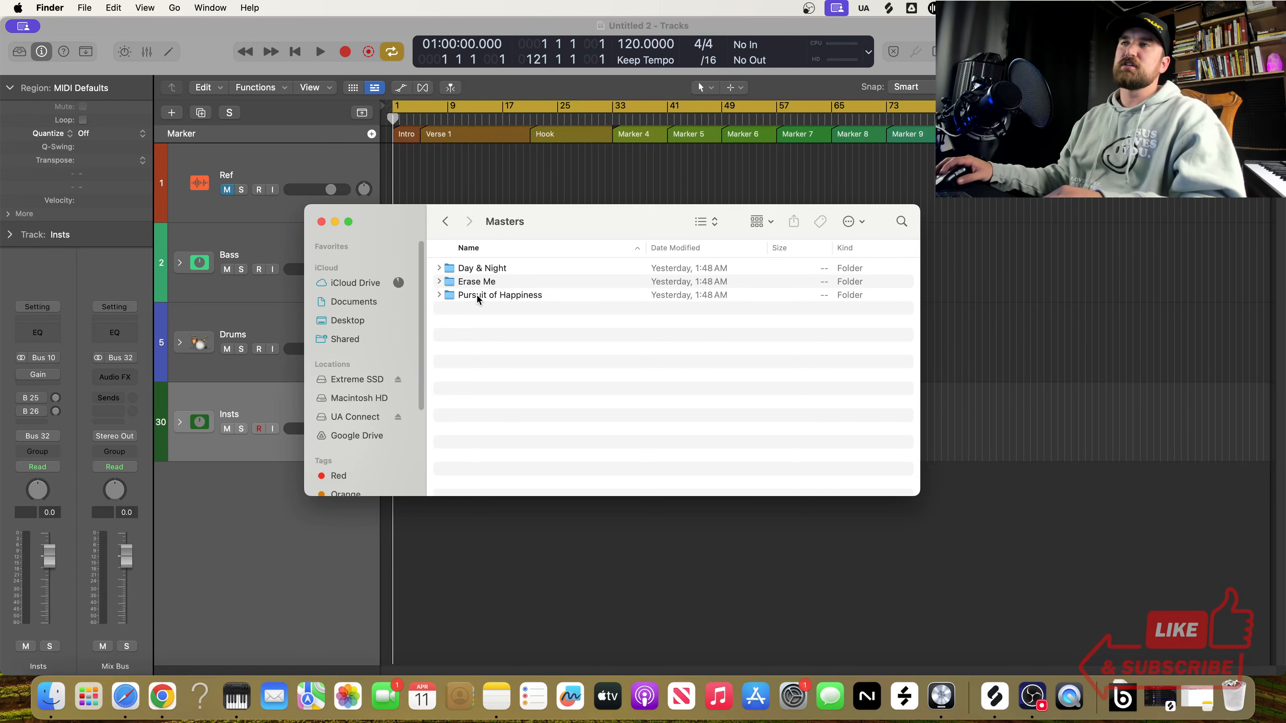
double_click(491, 268)
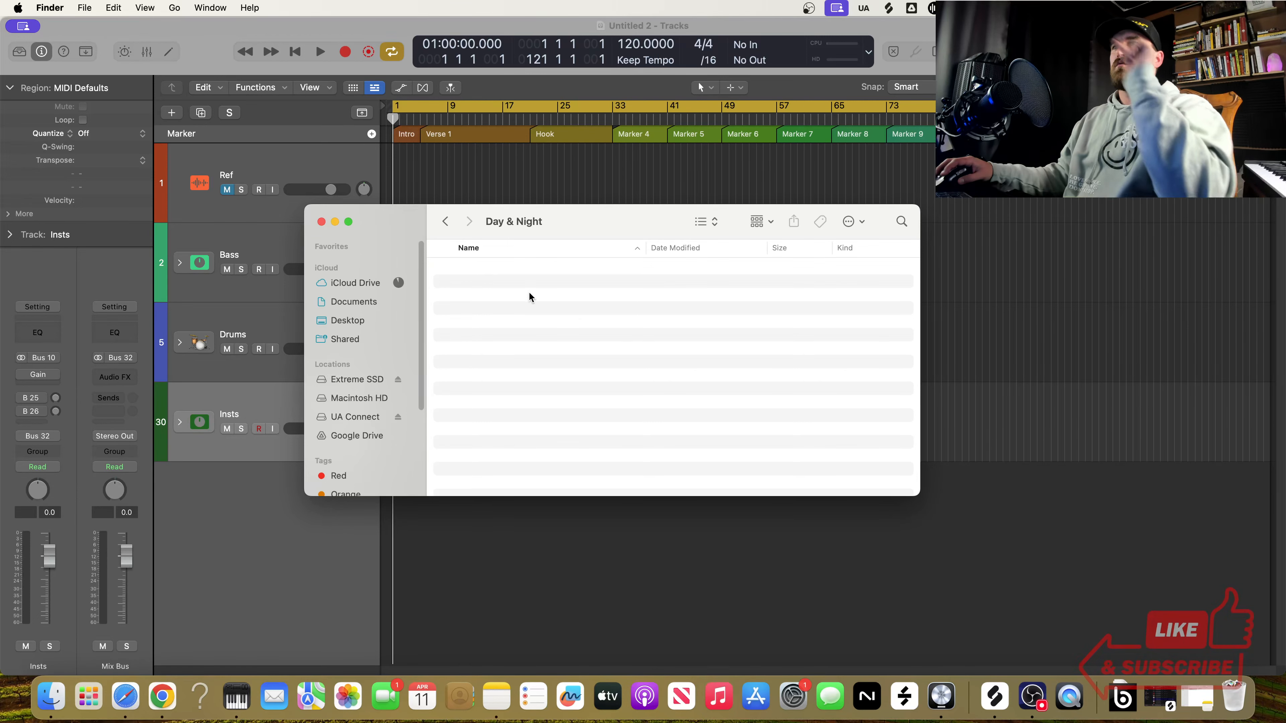
Step: Examine the Mixes folder and its Day & Night subfolder, and return to the Kid Cudi folder
click(445, 222)
click(445, 221)
double_click(470, 283)
click(472, 282)
click(473, 271)
double_click(474, 271)
click(445, 222)
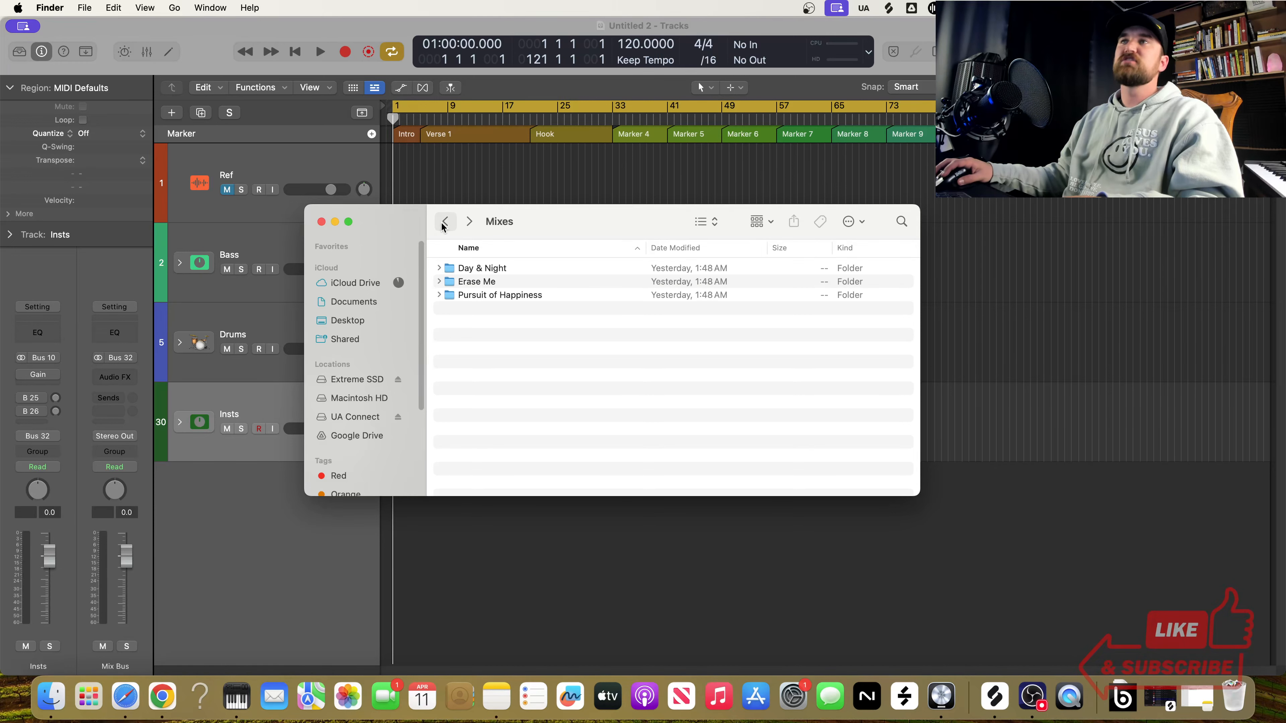
click(444, 223)
double_click(469, 282)
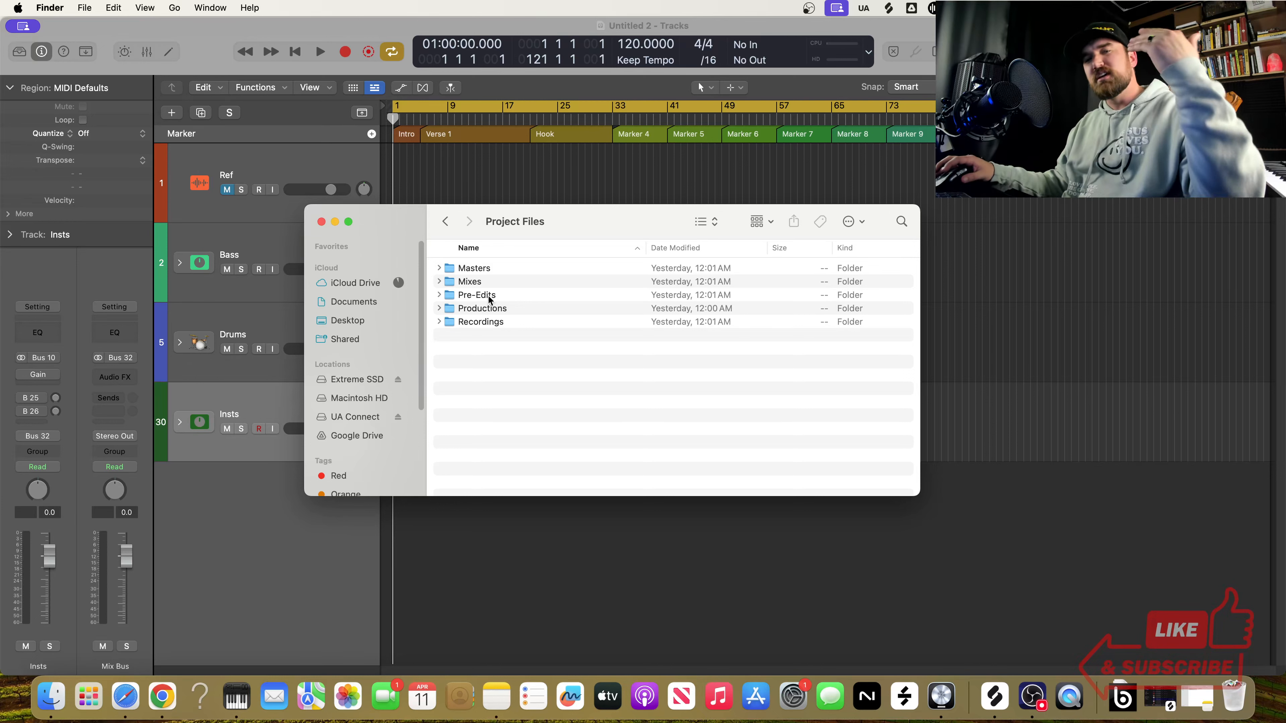
click(445, 223)
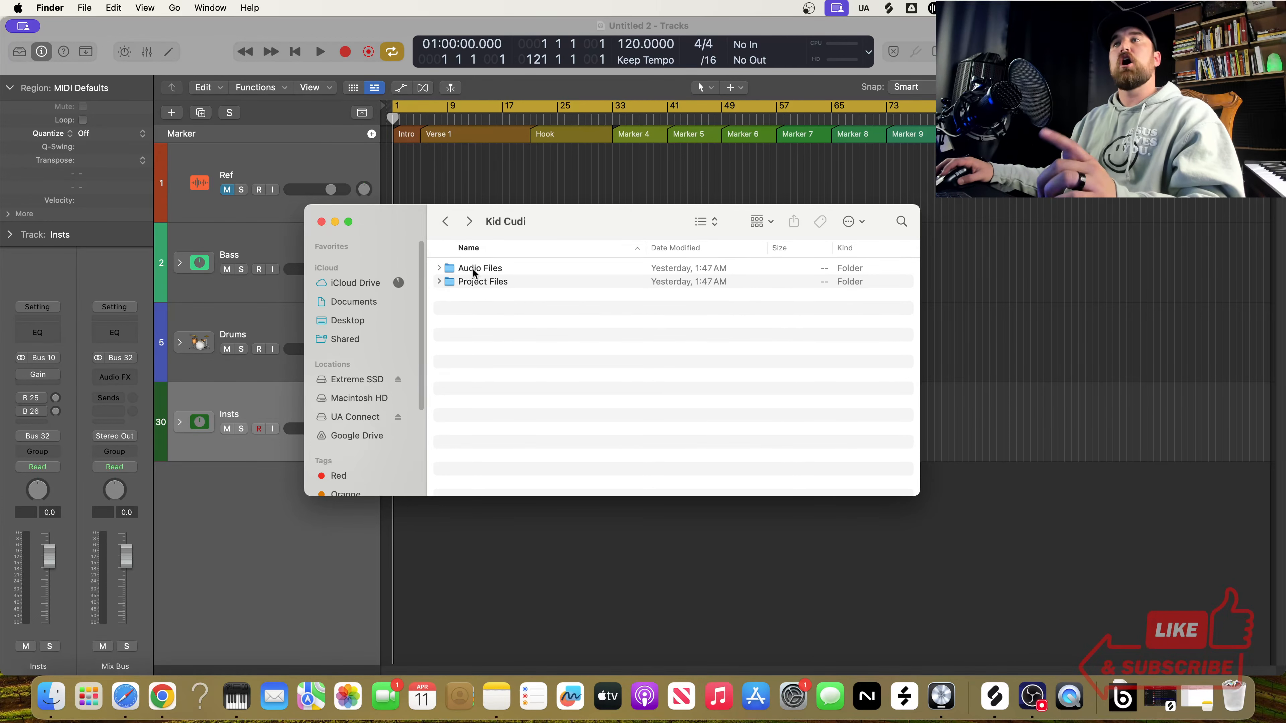
Step: Examine the Day & Night folder inside Audio Files, and return to the Kid Cudi folder
double_click(472, 267)
double_click(497, 269)
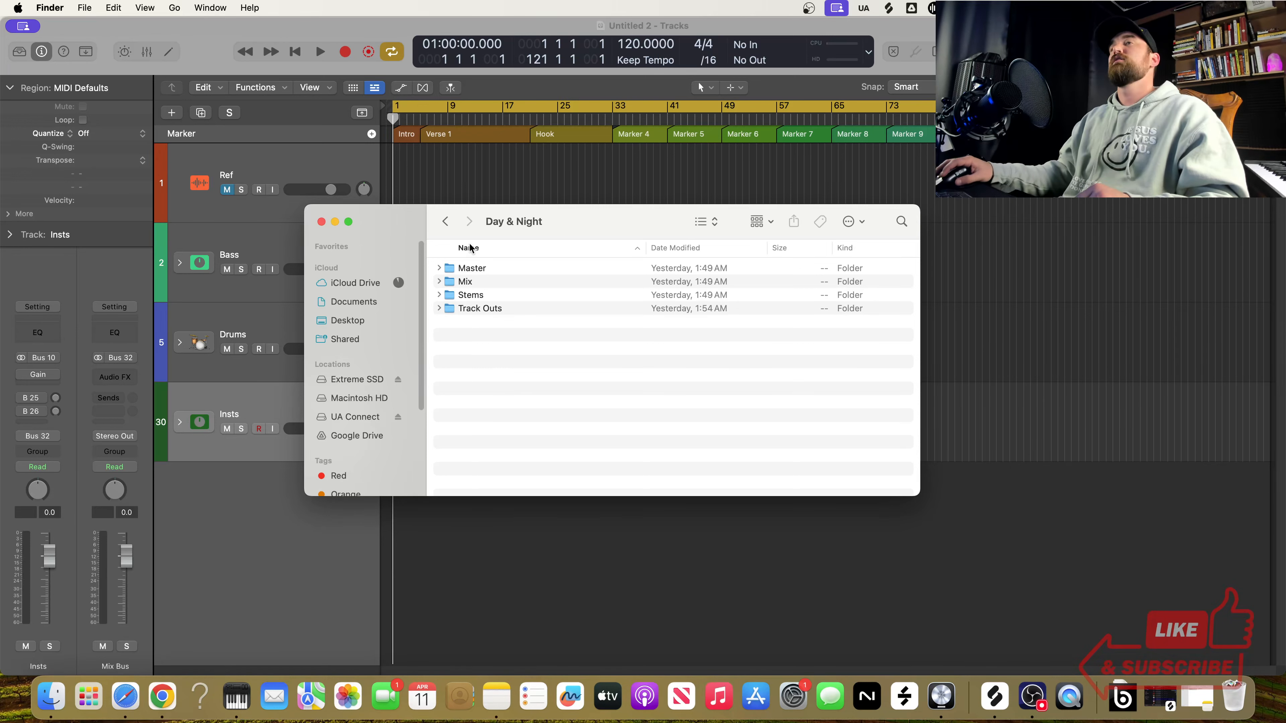
click(444, 223)
click(444, 223)
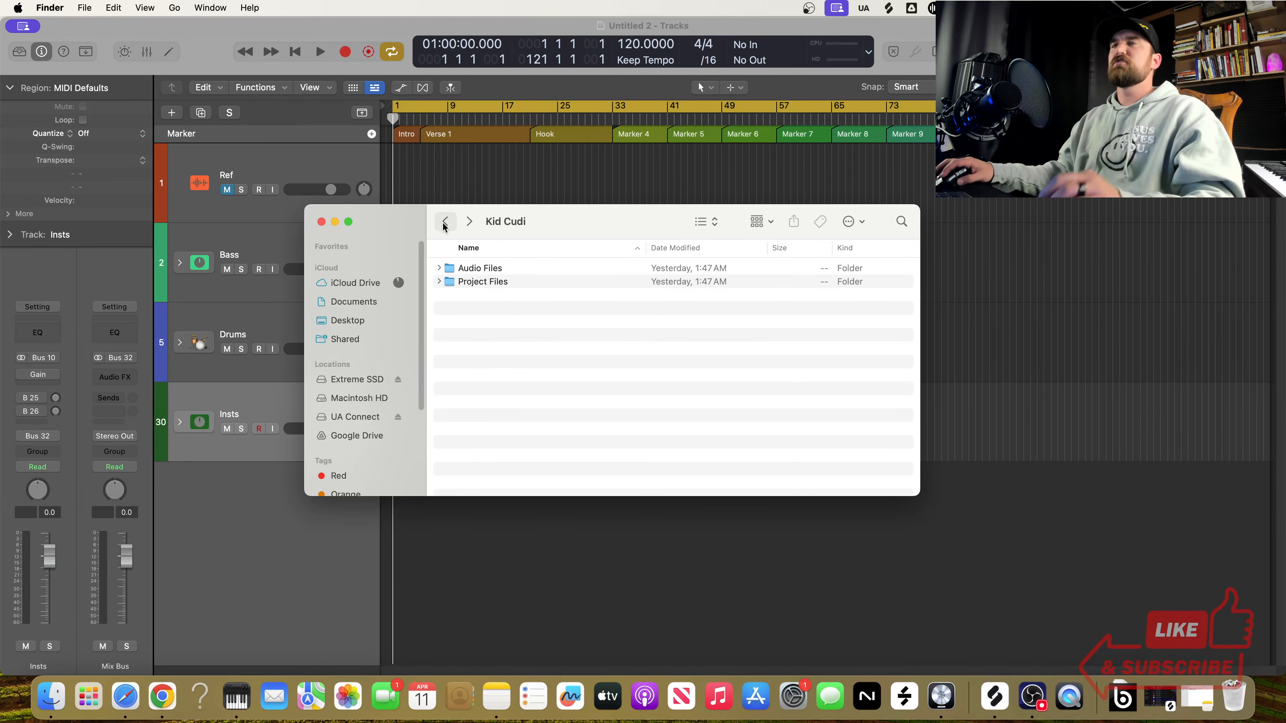
click(444, 223)
click(476, 222)
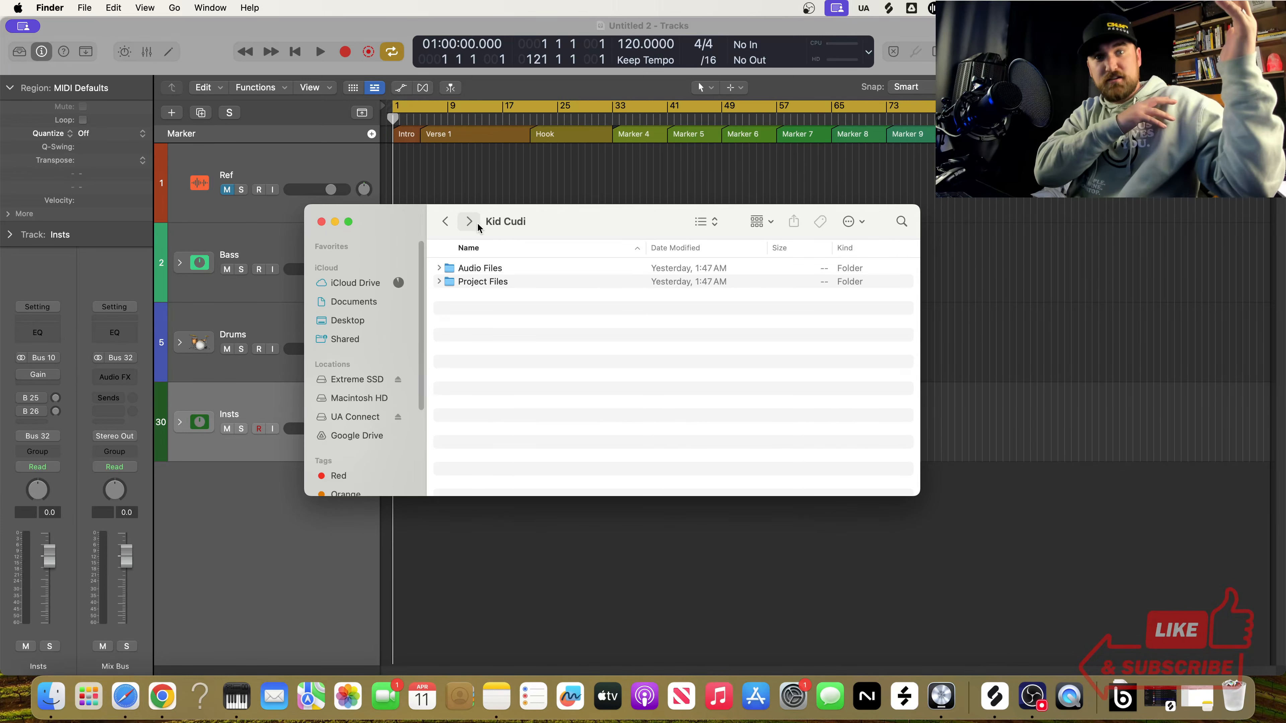
Step: Open the Day & Night folder under Productions in the Kid Cudi Project Files
double_click(483, 281)
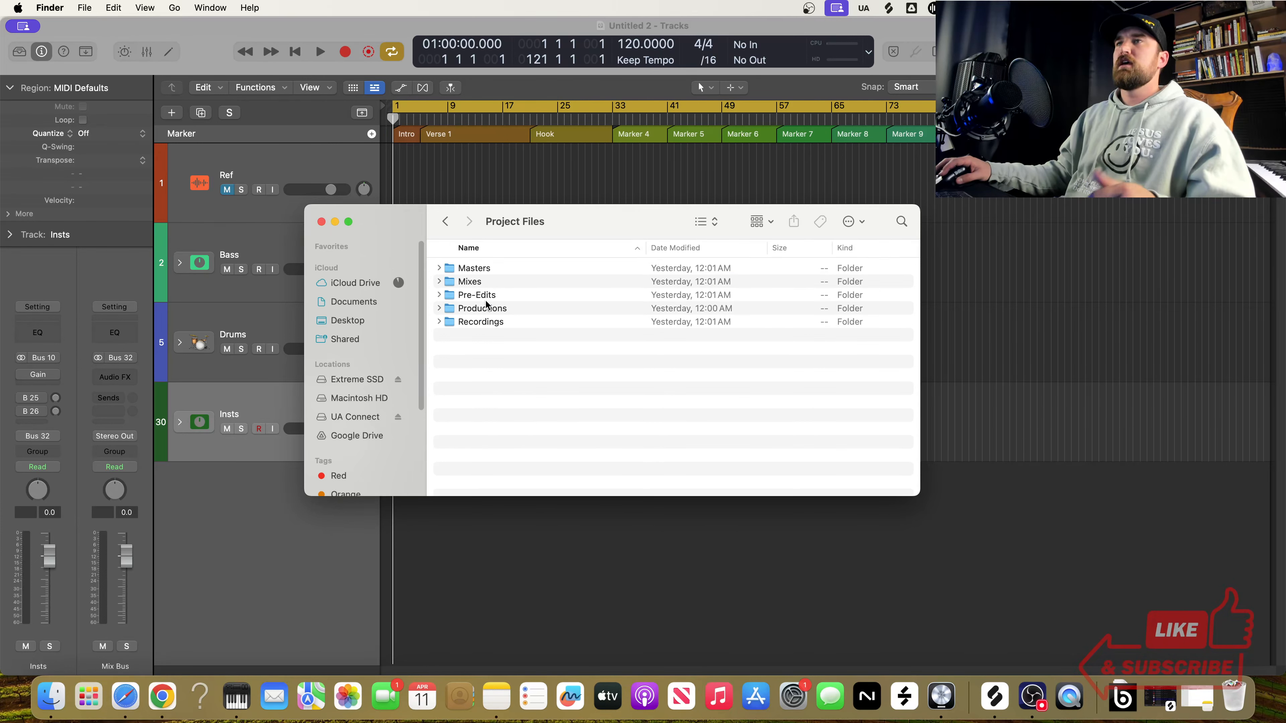
double_click(482, 308)
double_click(481, 267)
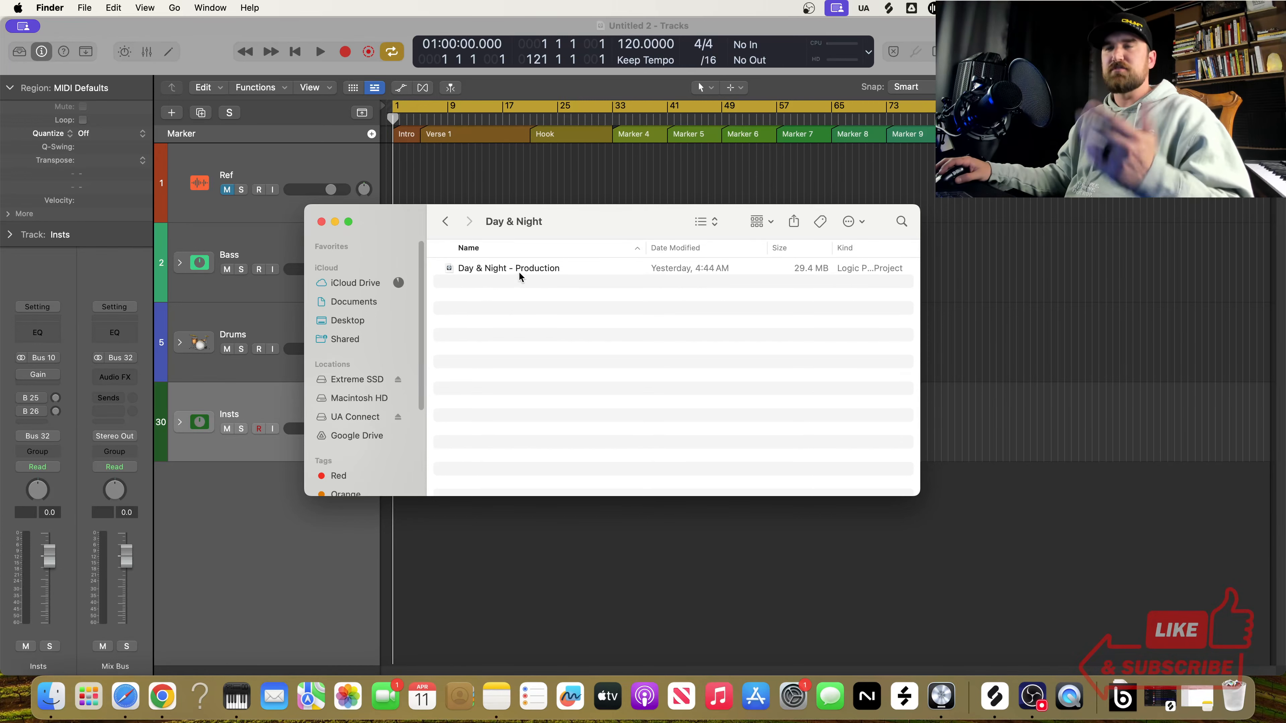
Step: Open the Day & Night - Production project in Logic Pro and start exporting all its tracks as audio files
double_click(521, 267)
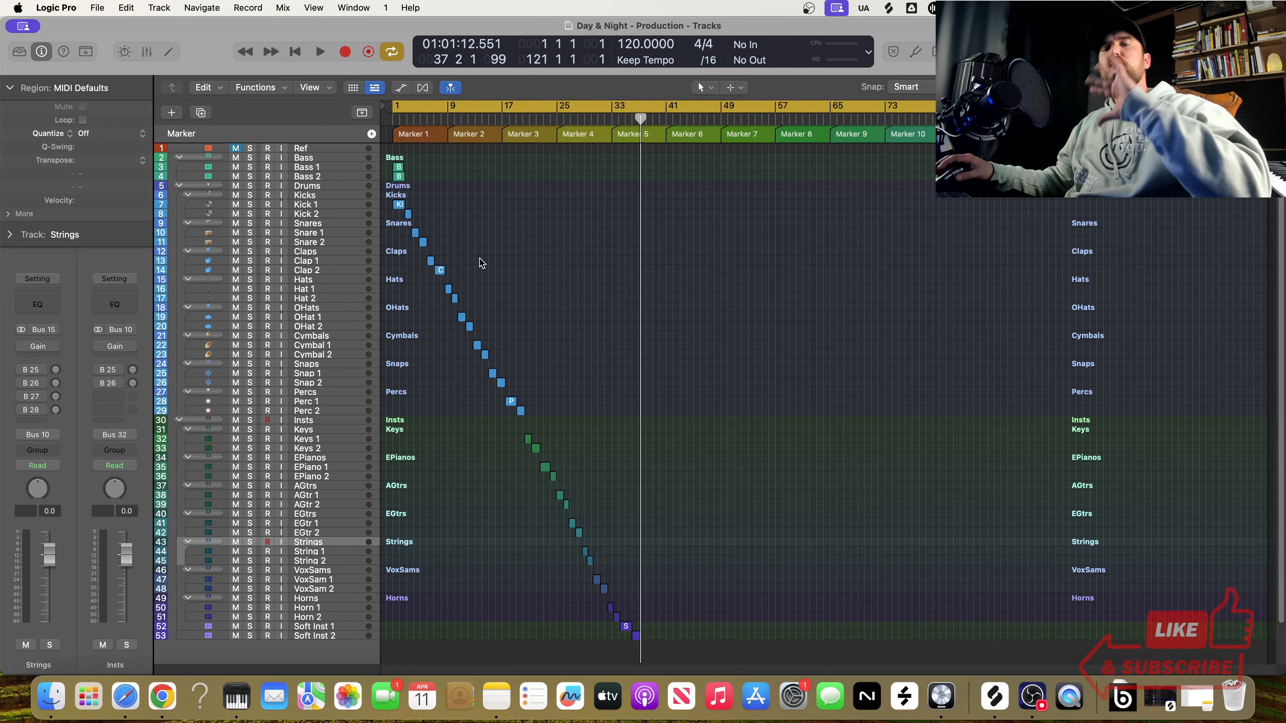
click(98, 8)
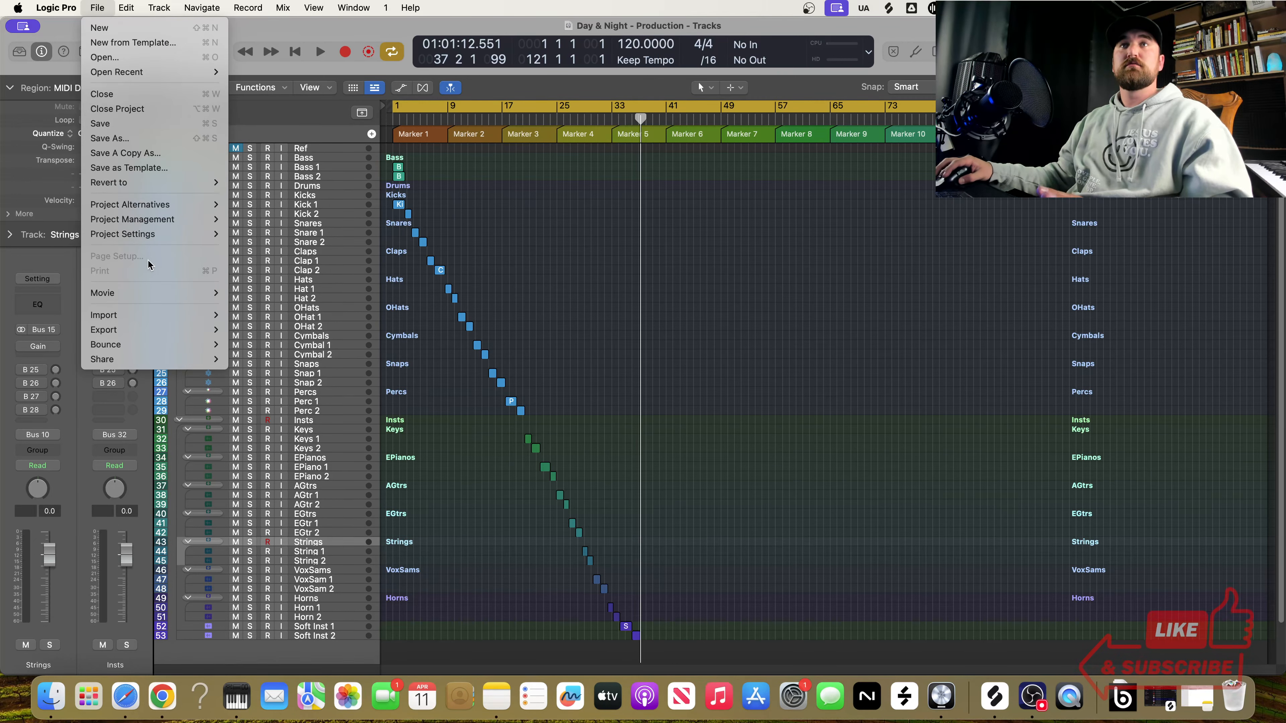
mouse_move(154, 330)
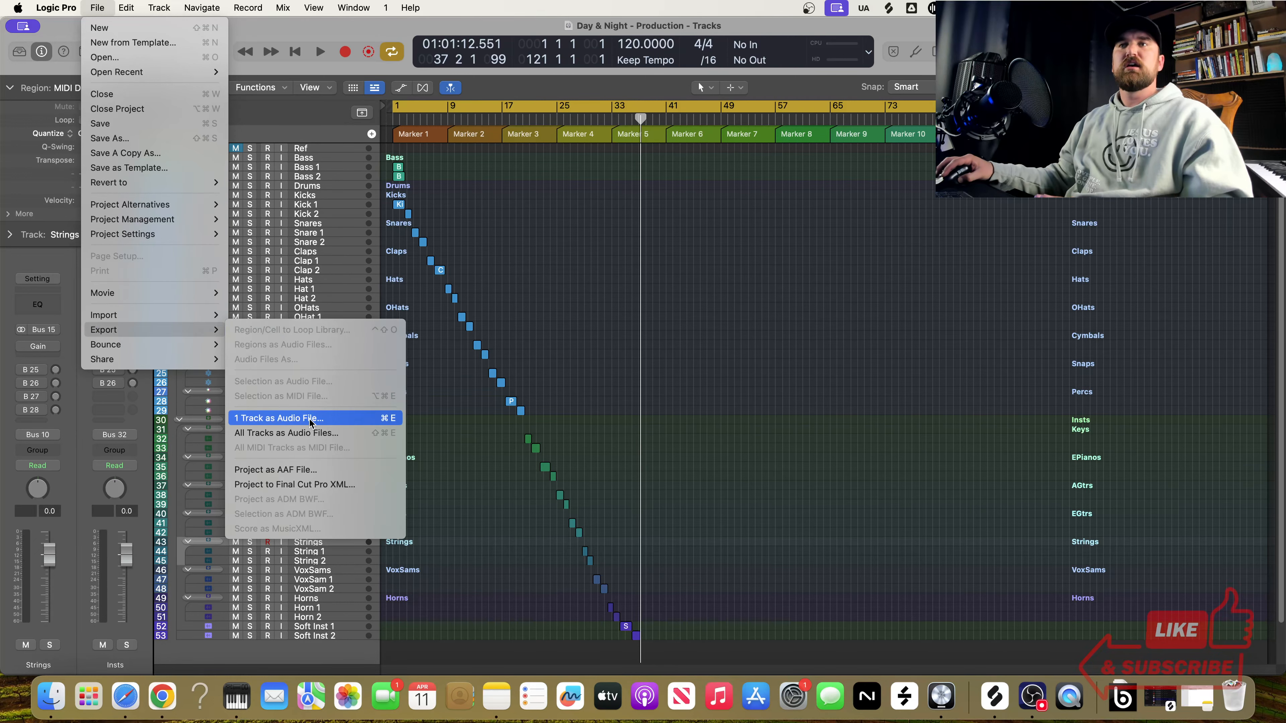
click(308, 436)
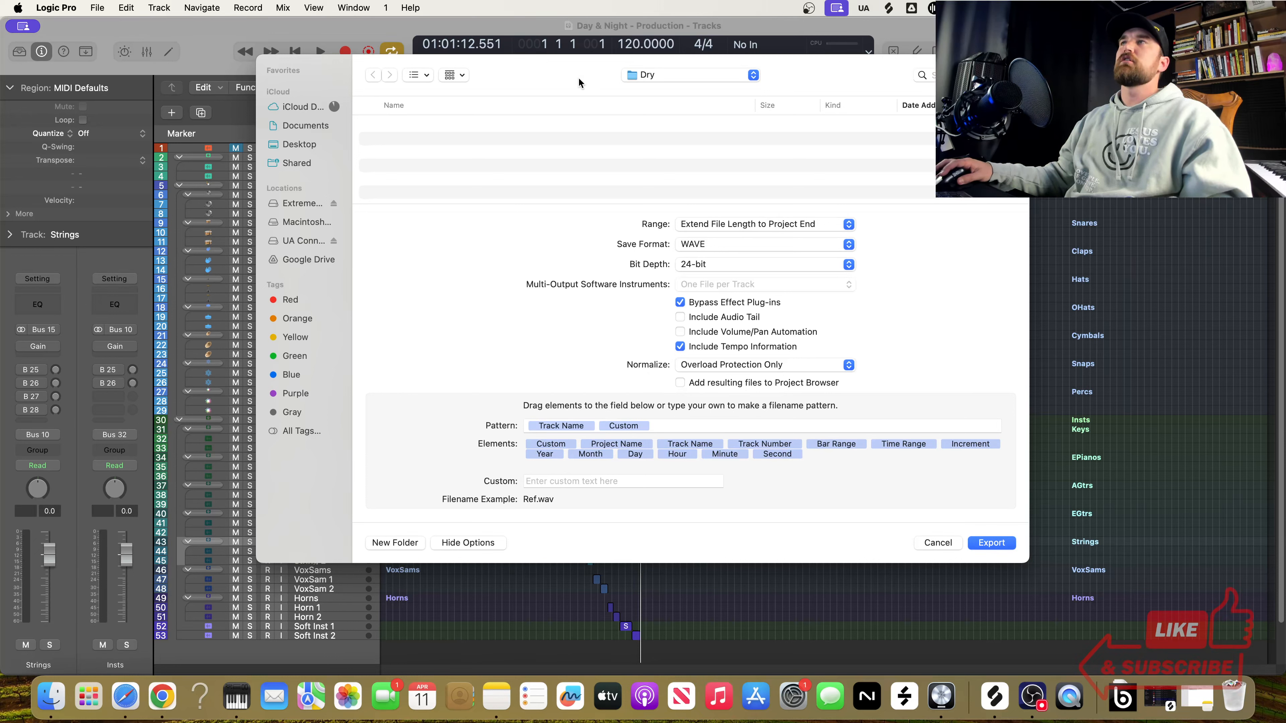
Step: Set the export destination to the Dry folder in Kid Cudi's Audio Files, under Day & Night and Track Outs
click(659, 75)
click(681, 91)
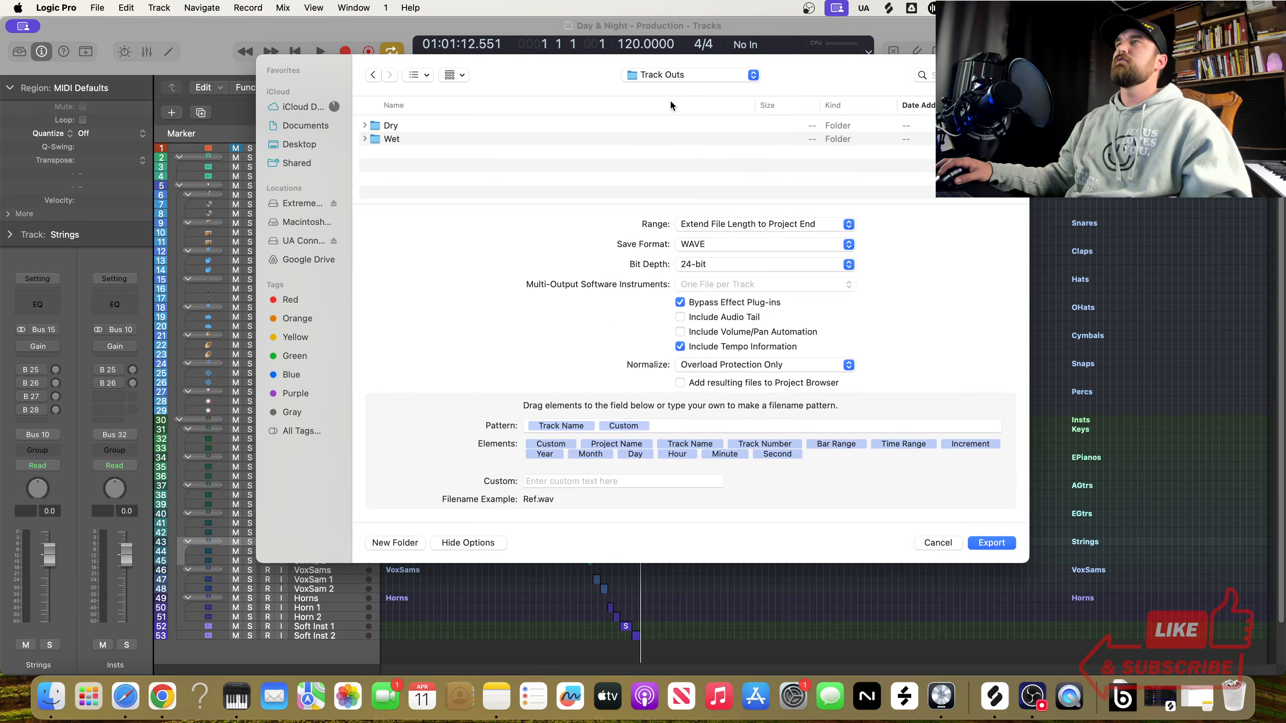
click(671, 76)
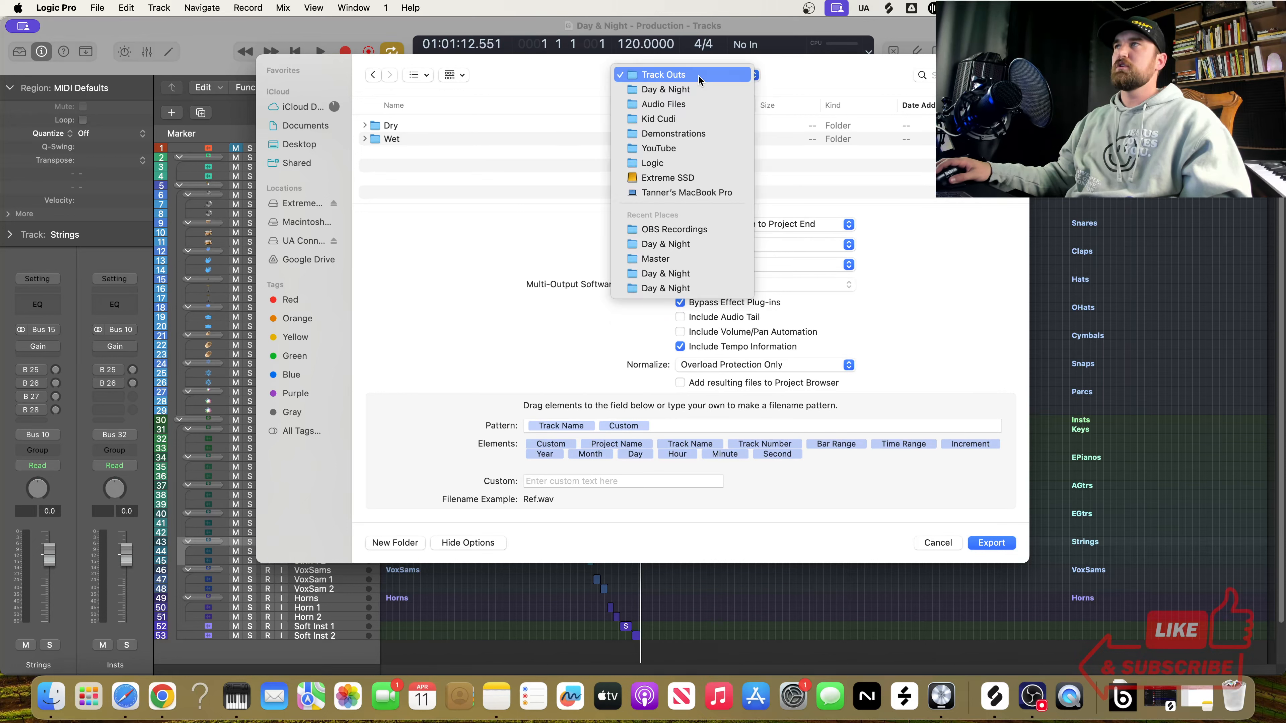
click(670, 120)
double_click(414, 124)
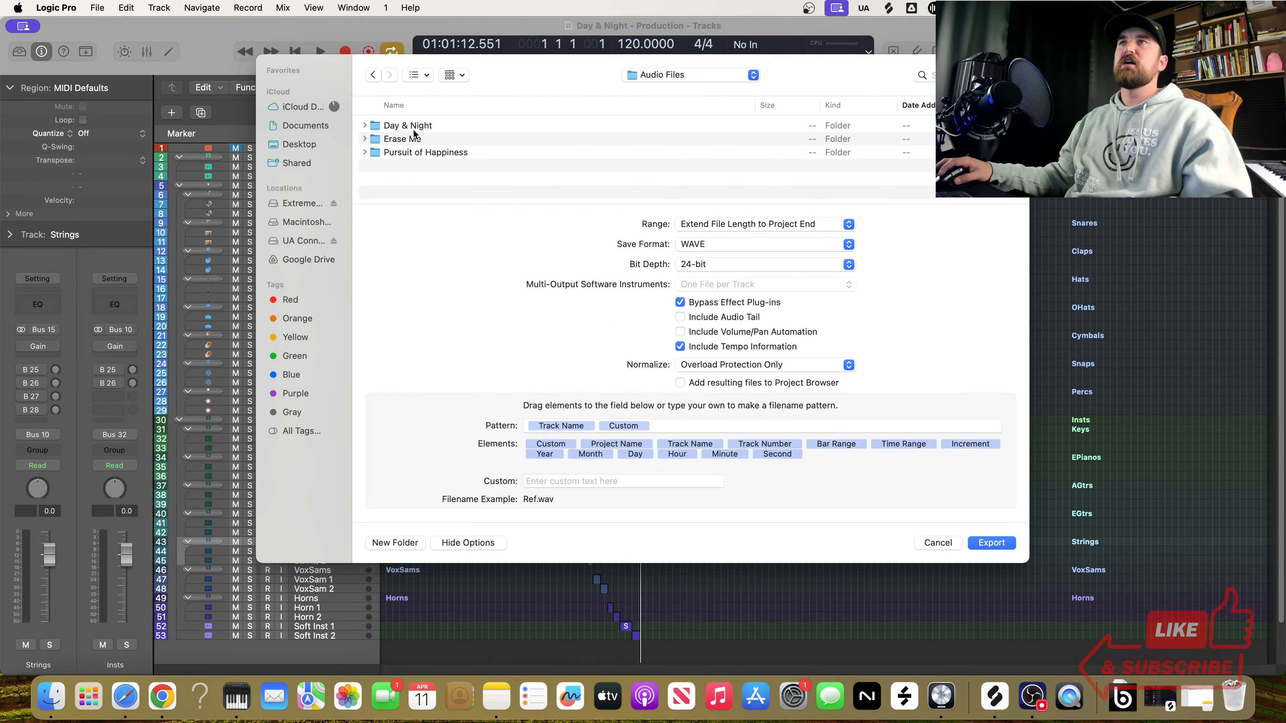
double_click(414, 127)
double_click(405, 165)
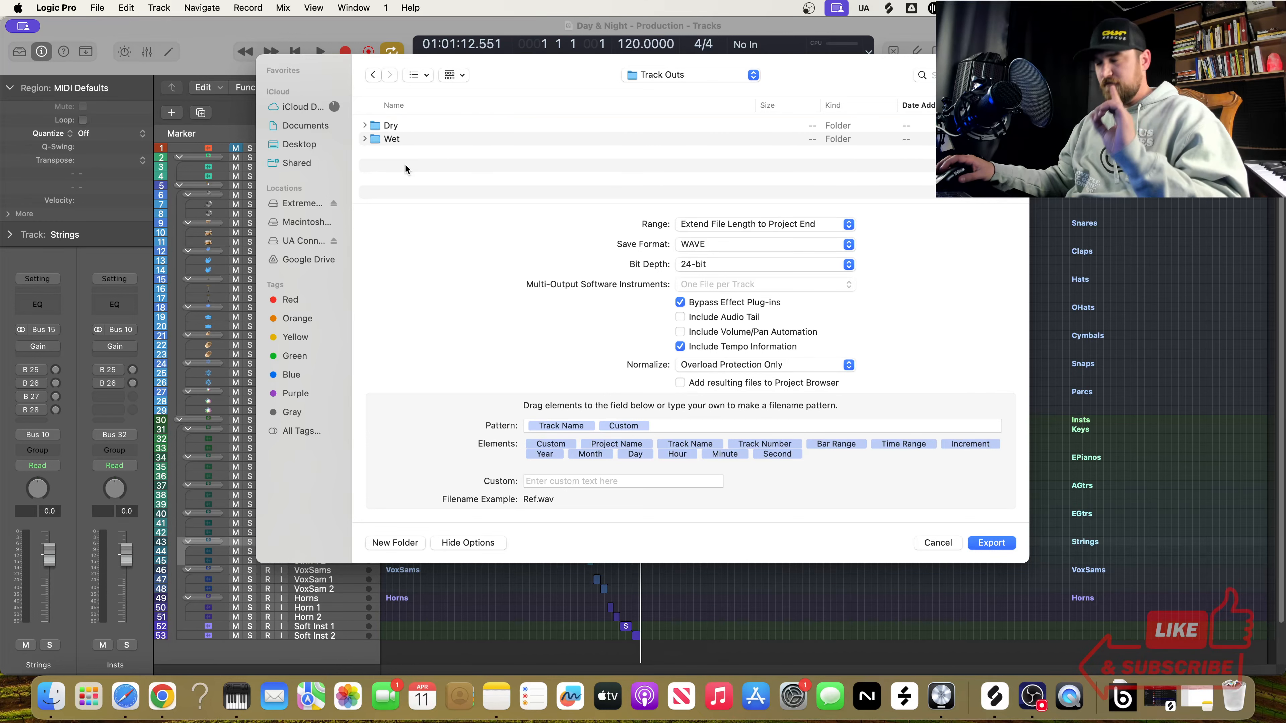
click(372, 76)
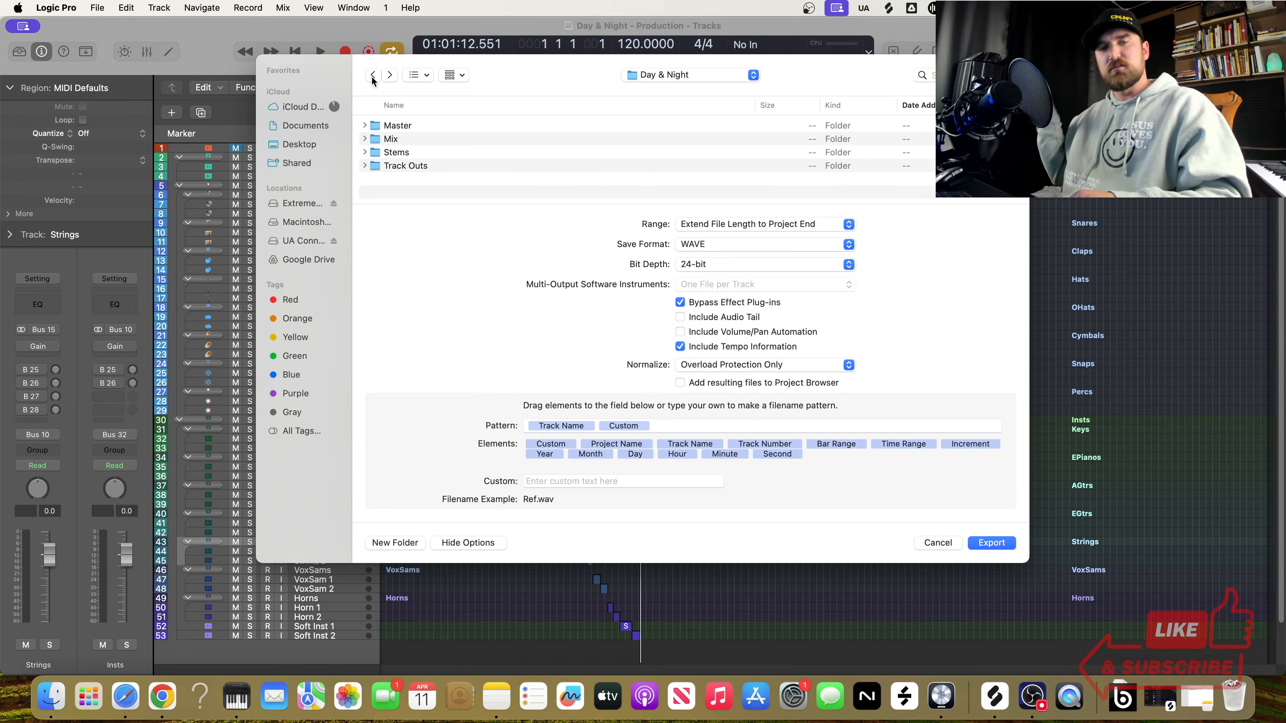
double_click(424, 166)
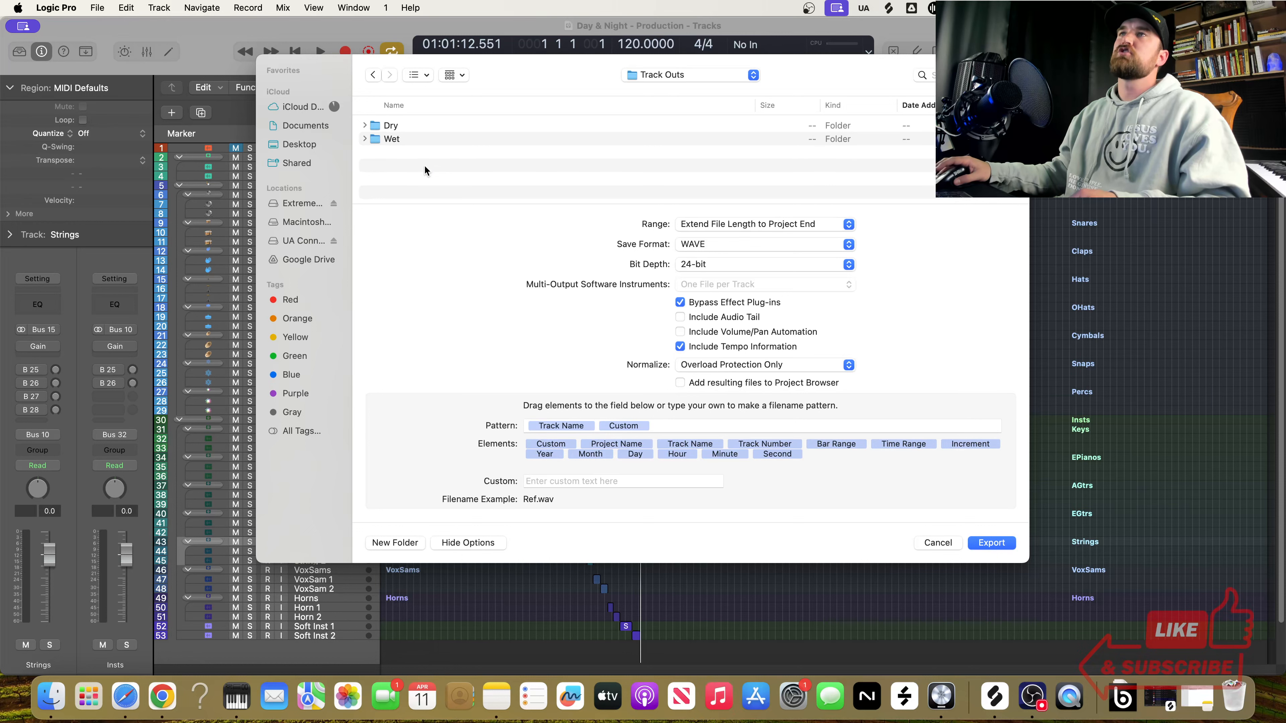
double_click(401, 125)
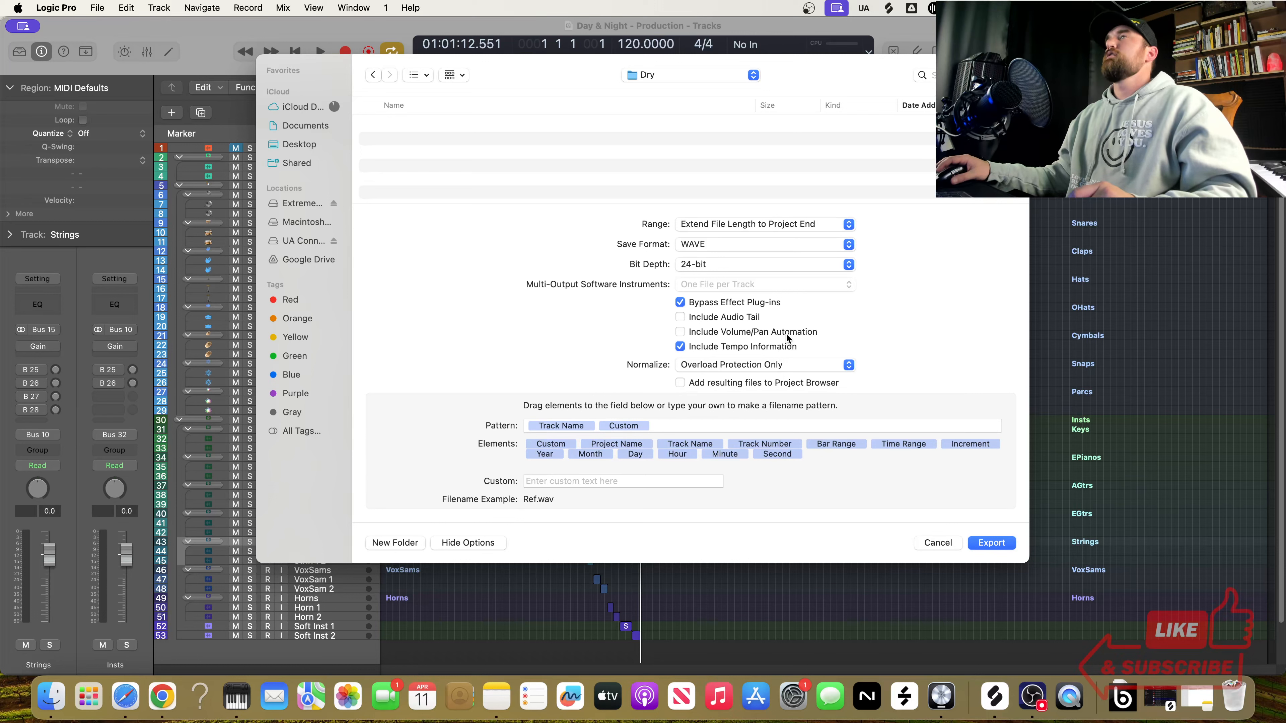
Step: Export the tracks with Bypass Effect Plug-ins enabled and the range set to Extend File Length to Project End
click(682, 303)
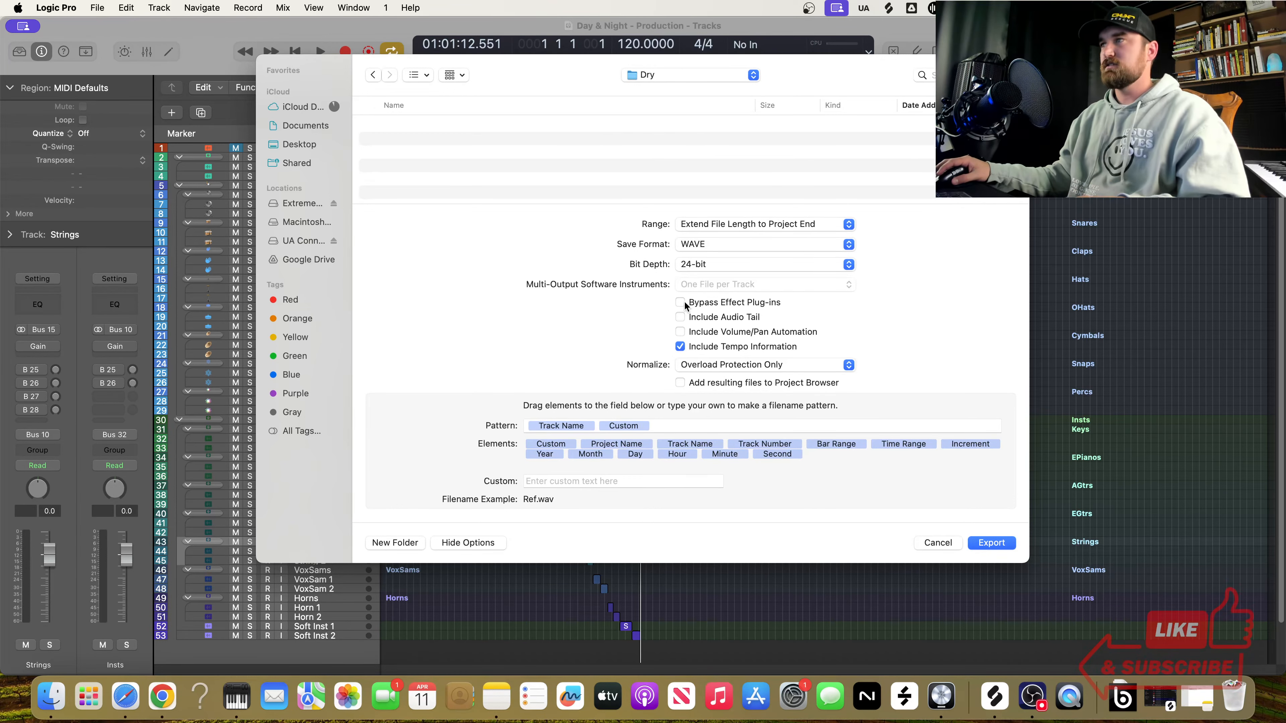
click(681, 302)
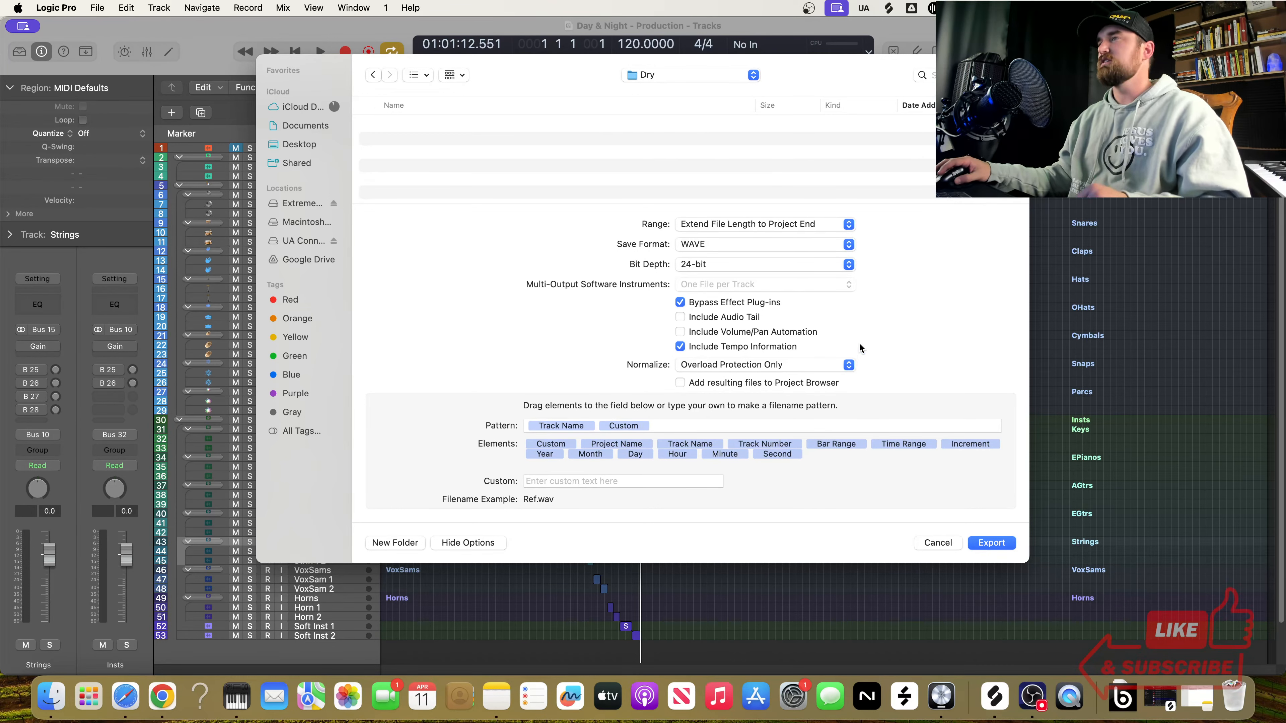
click(749, 226)
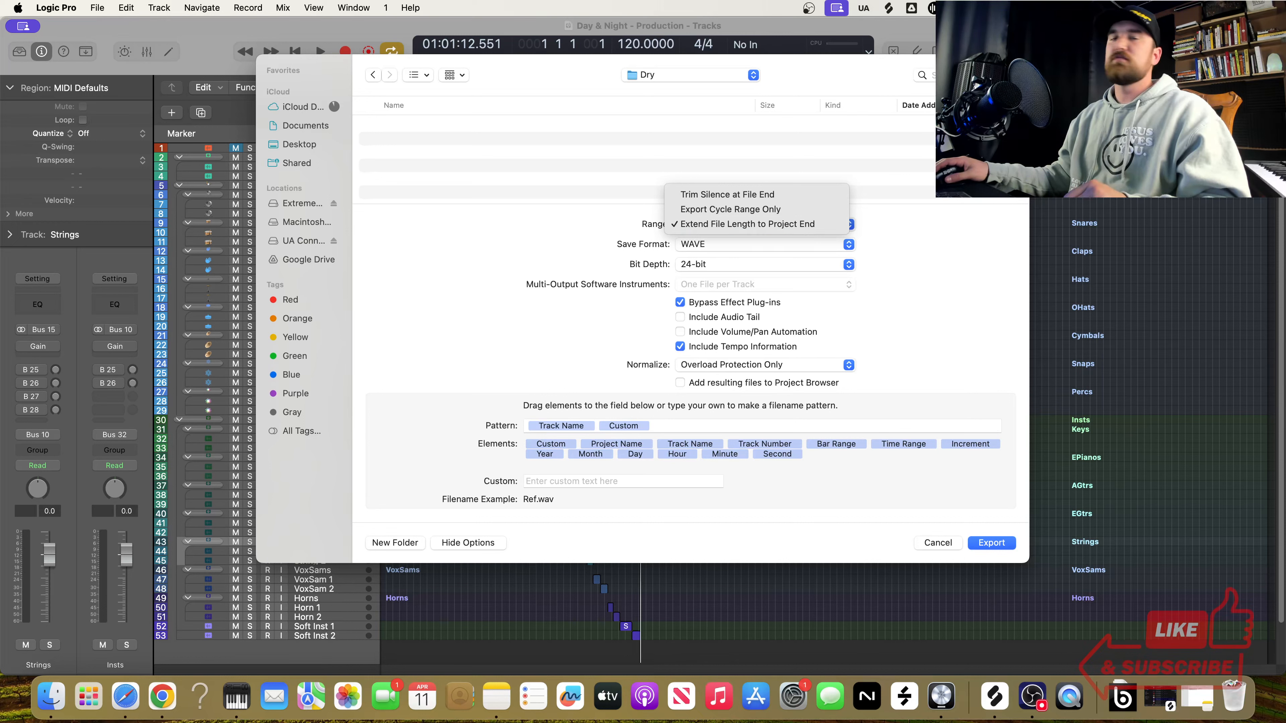
key(Escape)
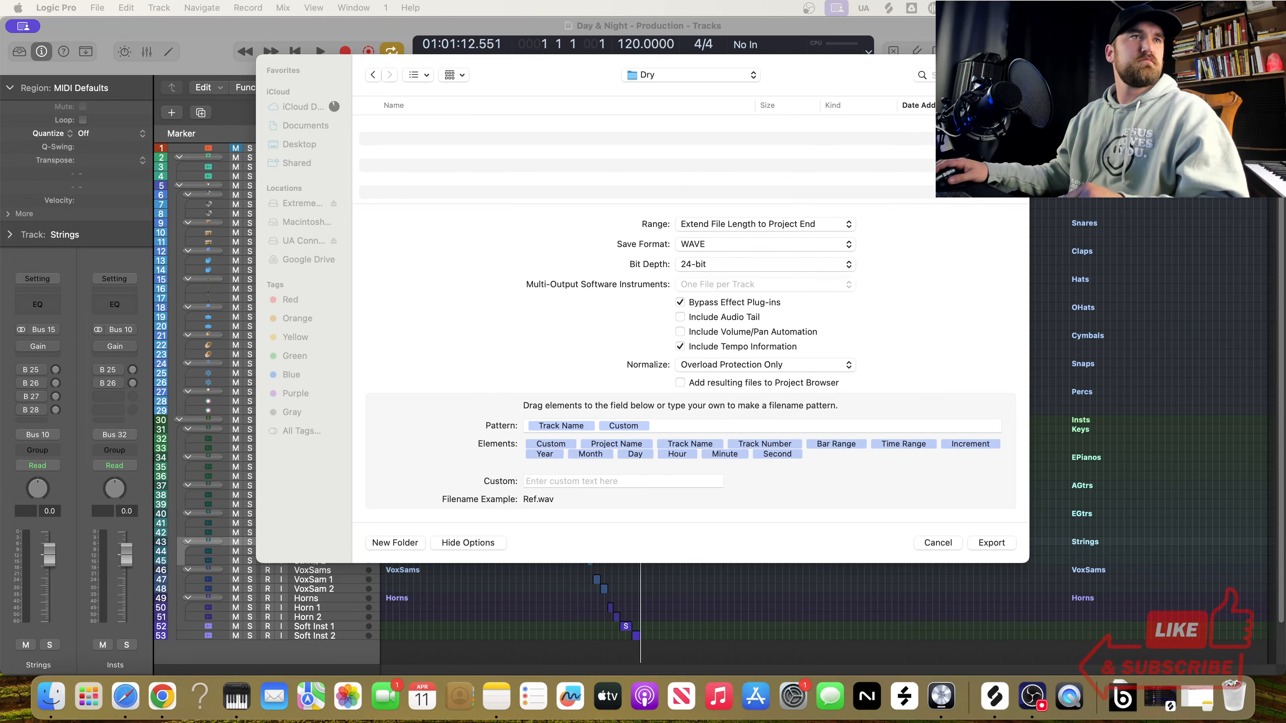
click(711, 226)
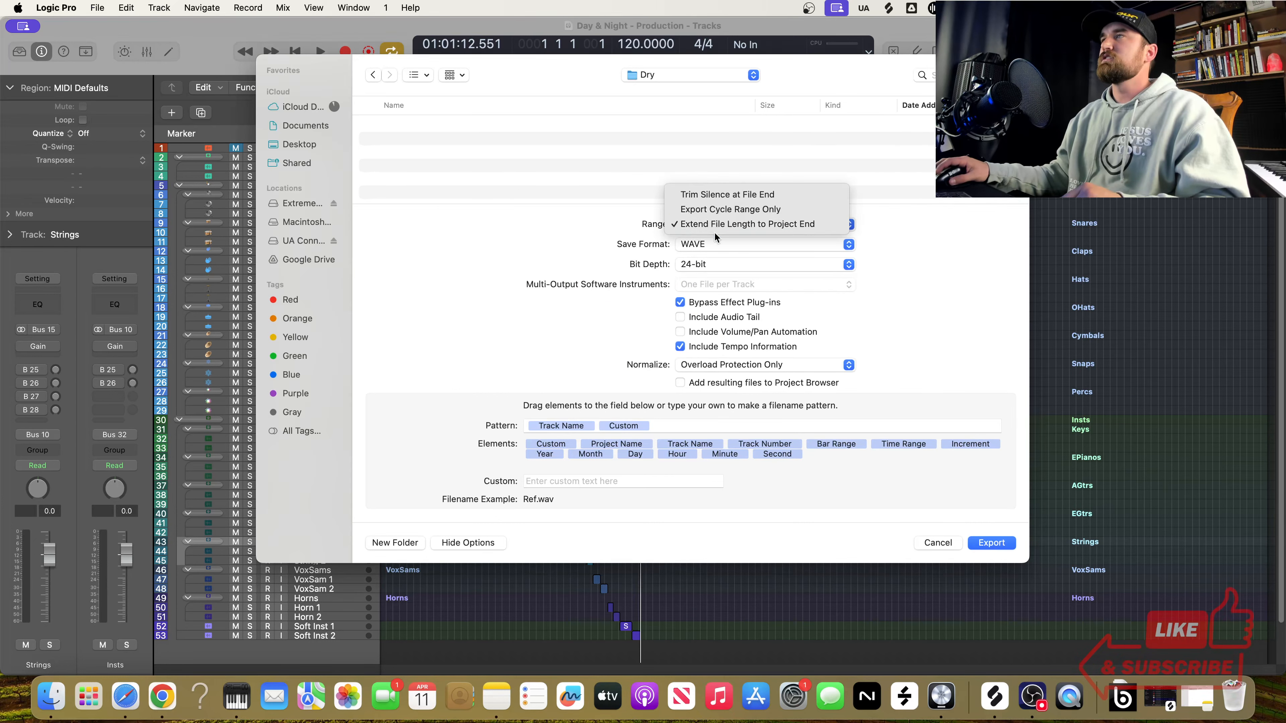
click(733, 224)
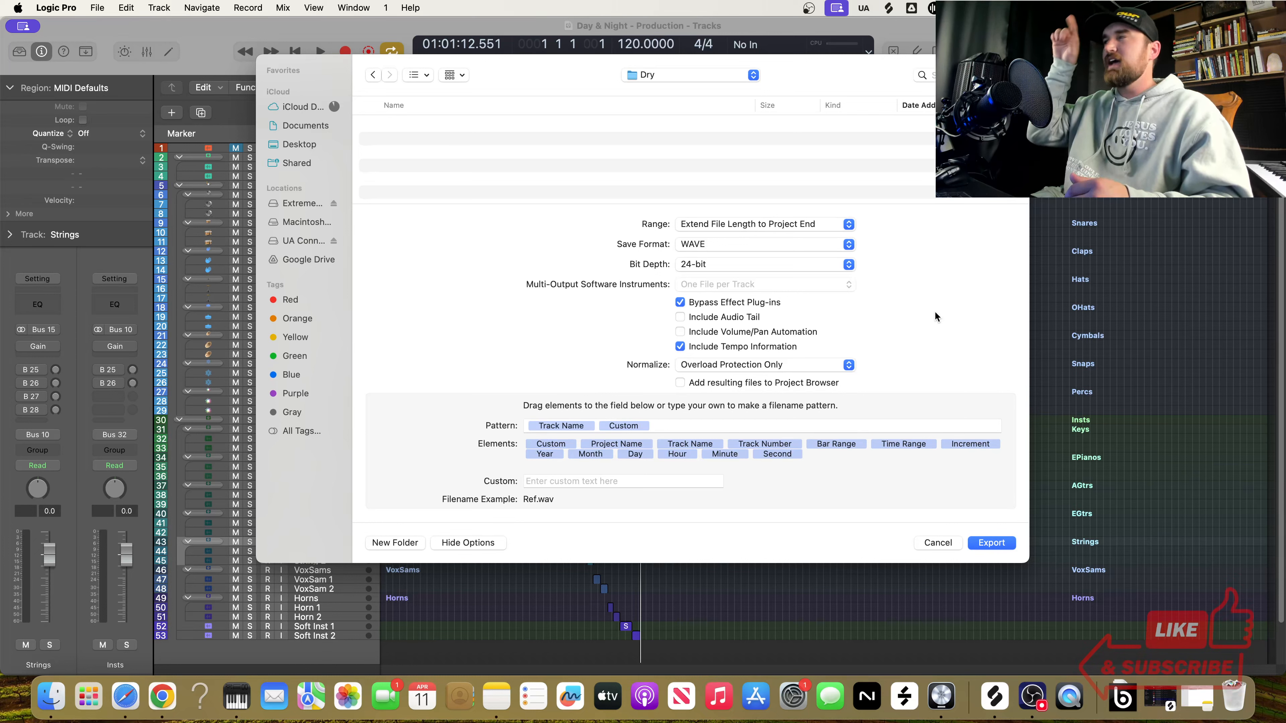
click(777, 226)
click(925, 262)
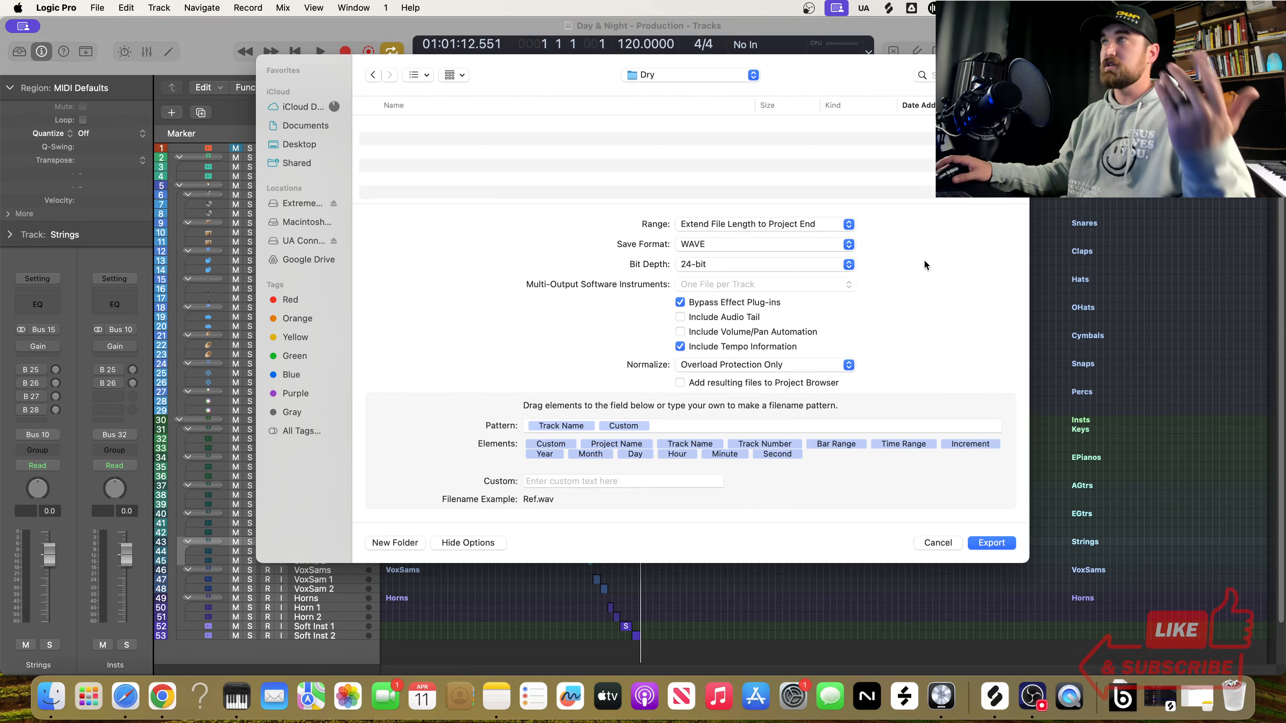
click(799, 228)
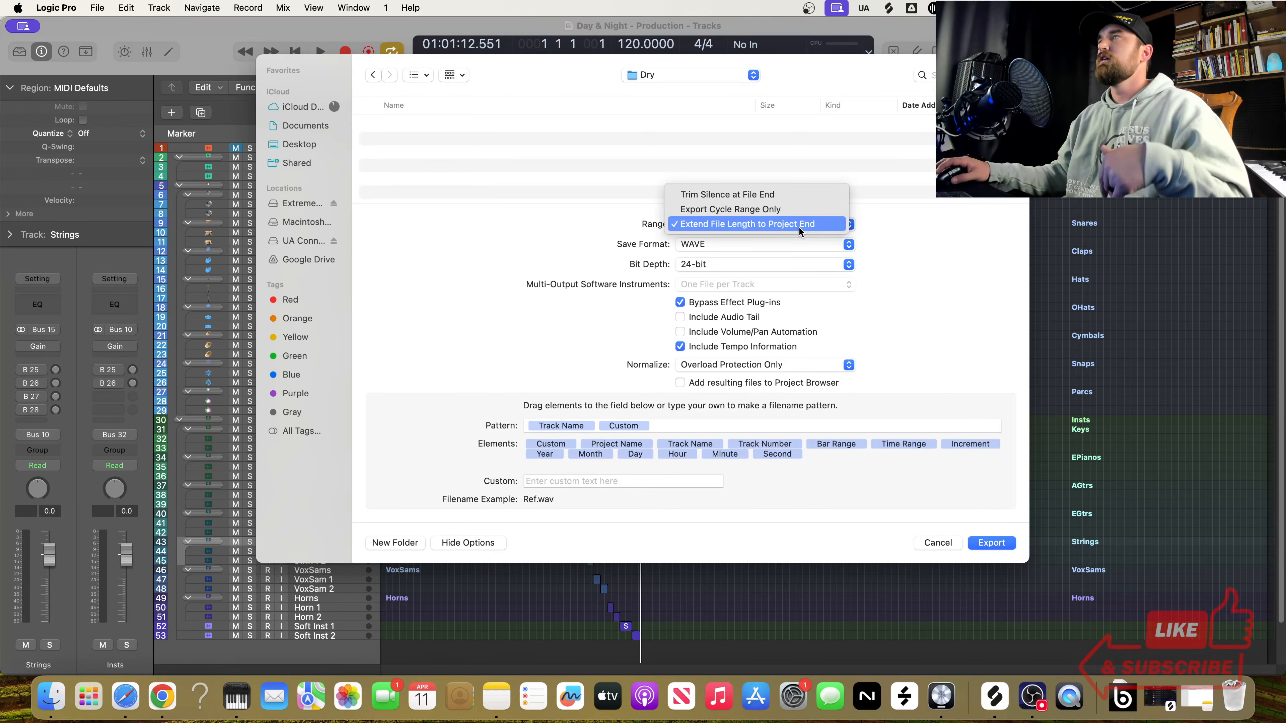
click(798, 227)
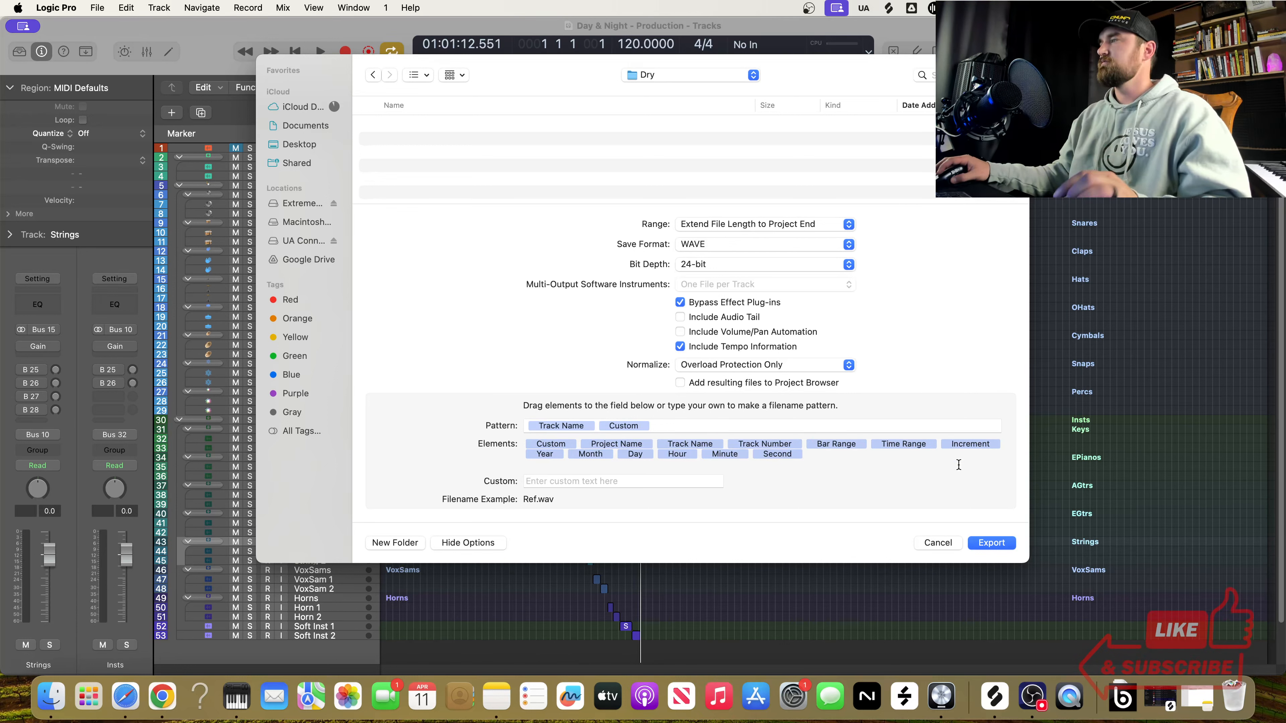
click(992, 543)
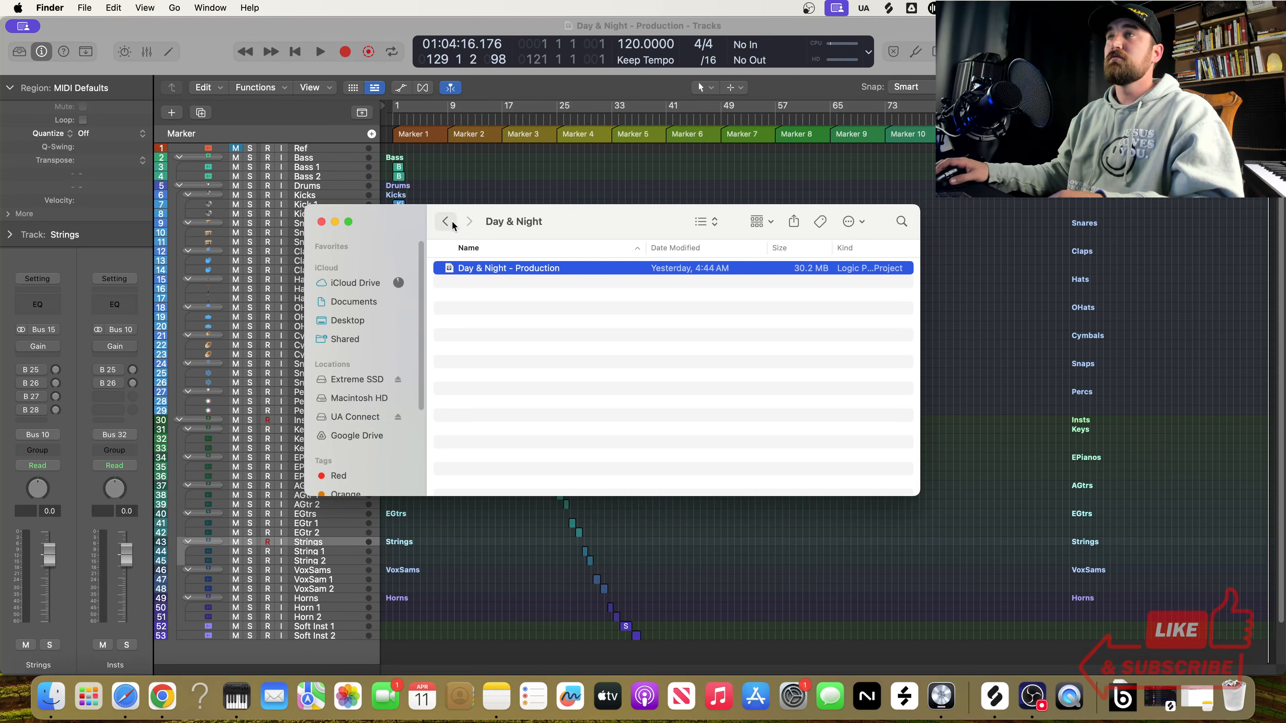
Step: Examine the exported track files in the Dry folder, reached through Audio Files, Day & Night and Track Outs
click(443, 222)
click(446, 223)
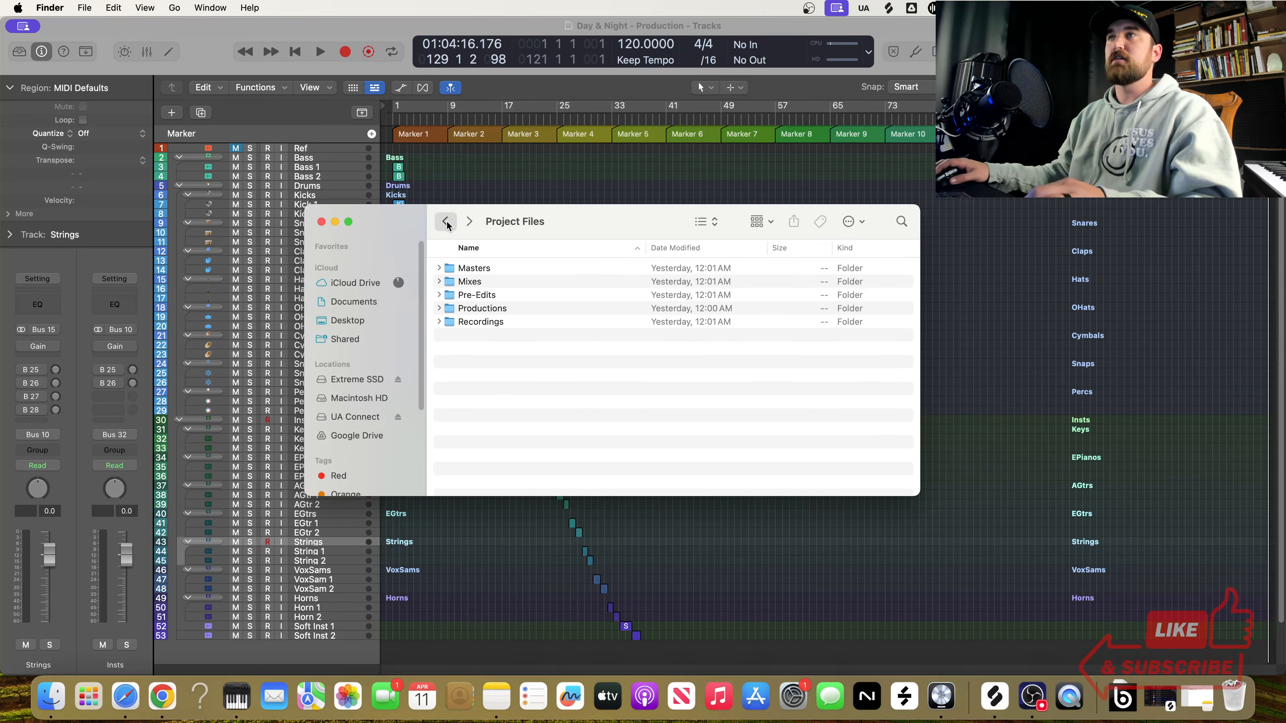
click(446, 223)
click(488, 268)
double_click(489, 269)
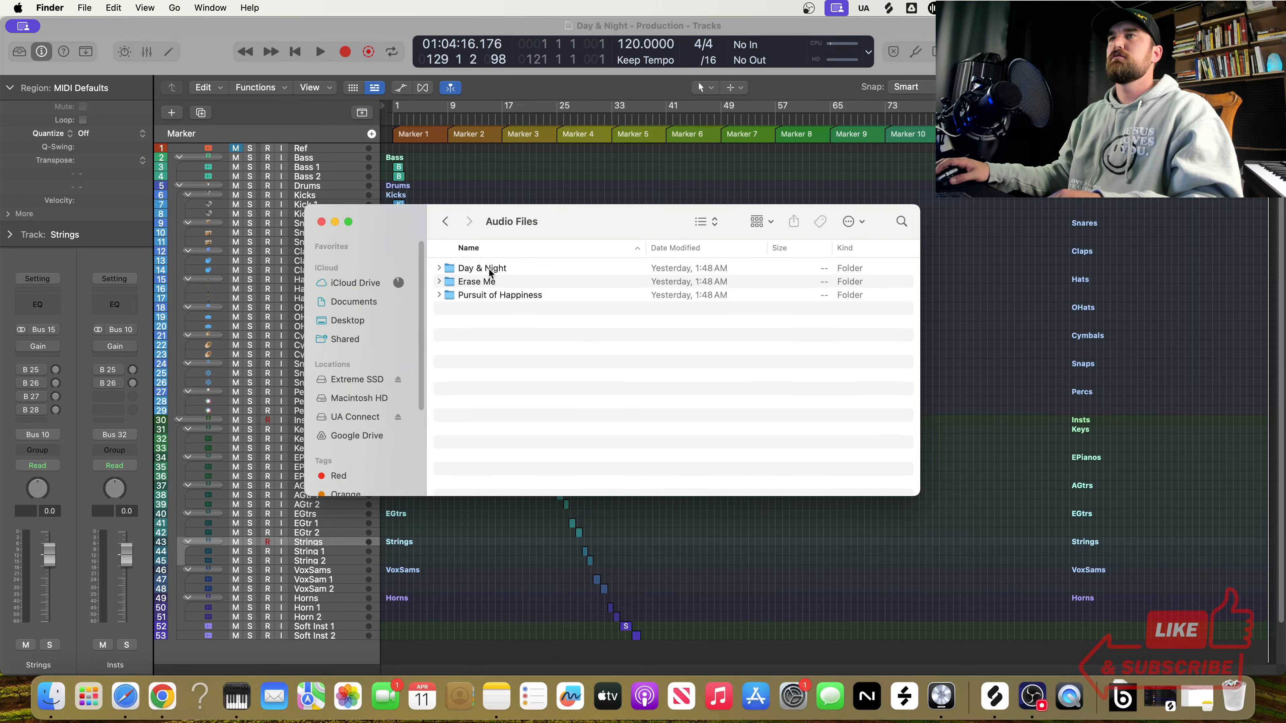
double_click(490, 268)
double_click(487, 309)
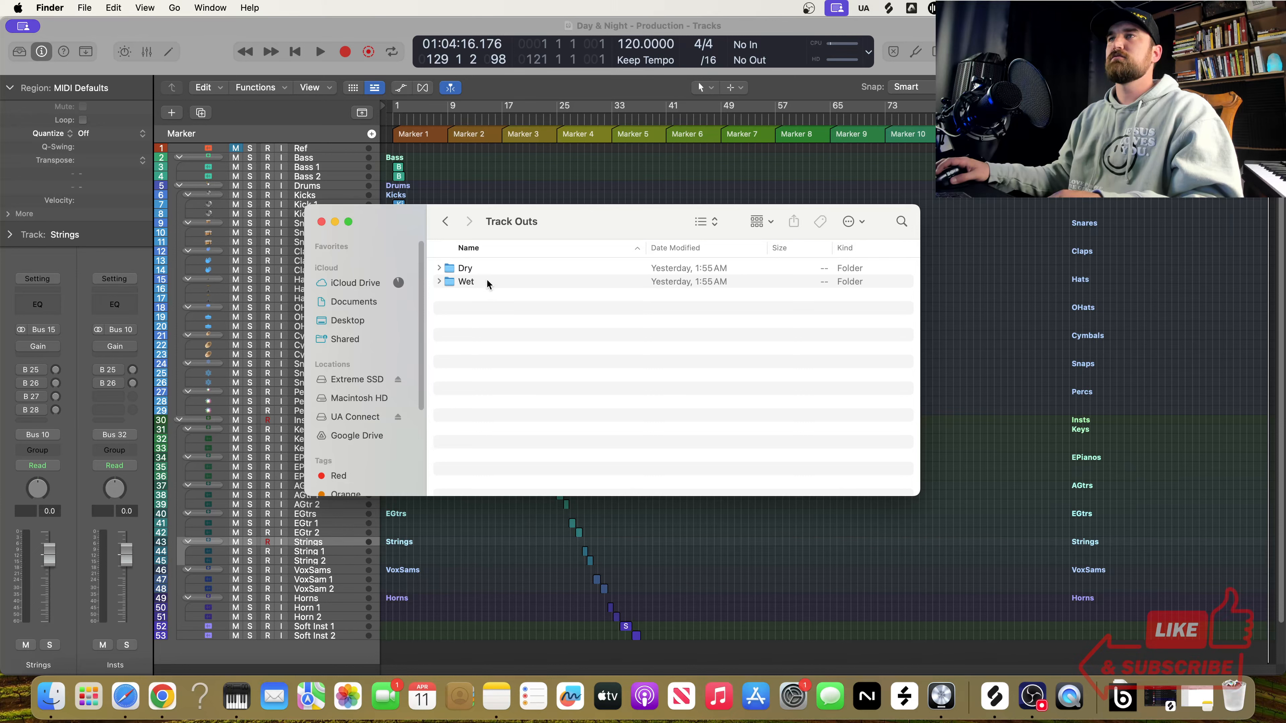
double_click(490, 268)
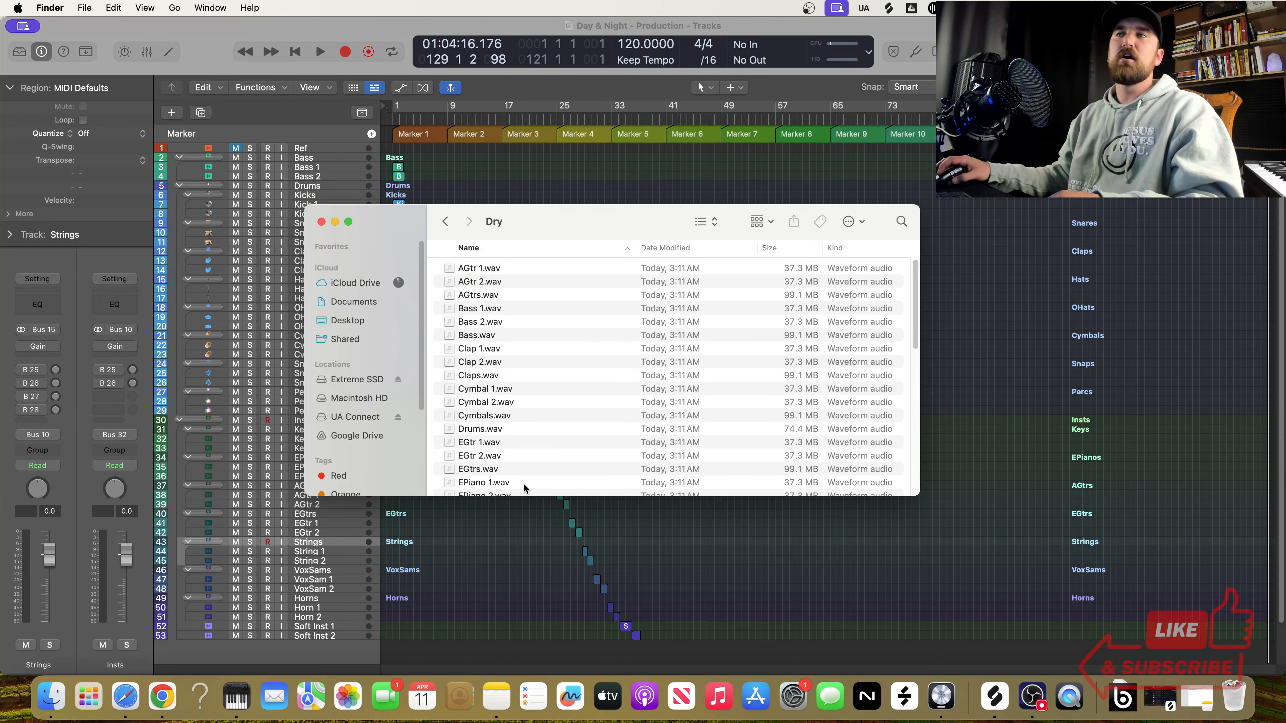
scroll(512, 405, down, 15)
scroll(525, 402, up, 15)
Step: Return to the Day & Night audio folder, minimize the Finder window and switch back to Logic Pro
click(446, 222)
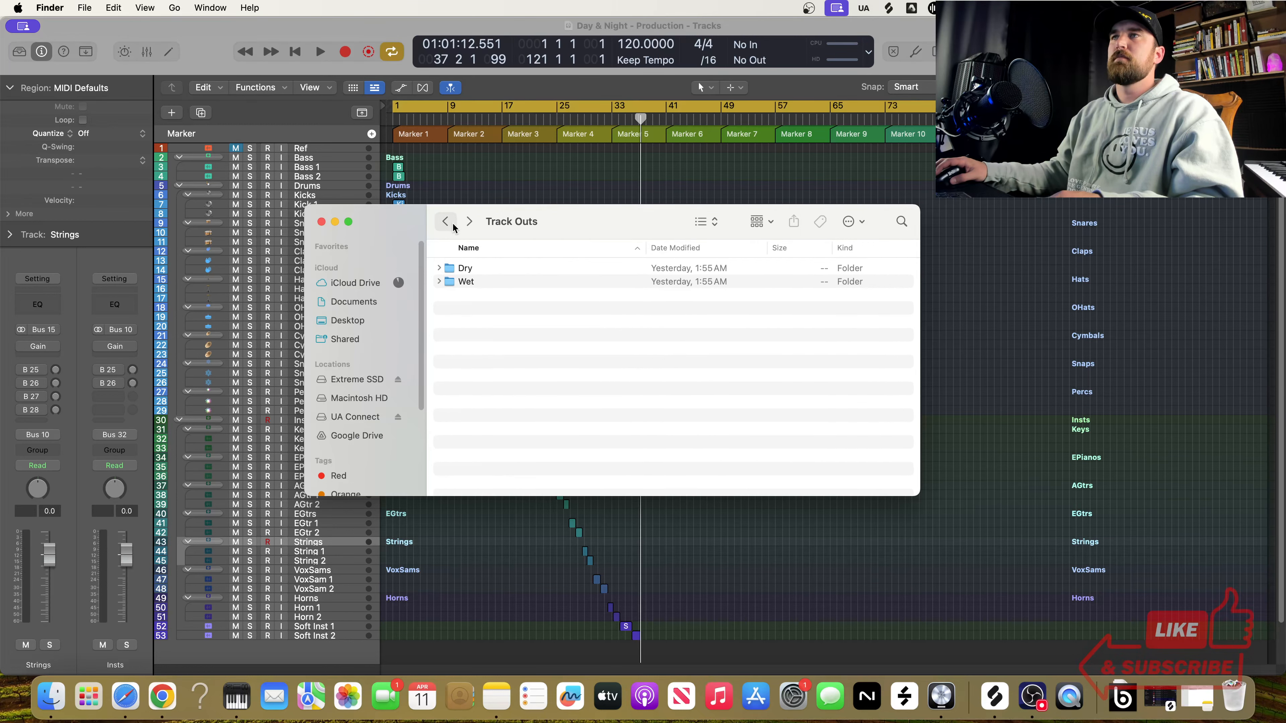
click(446, 222)
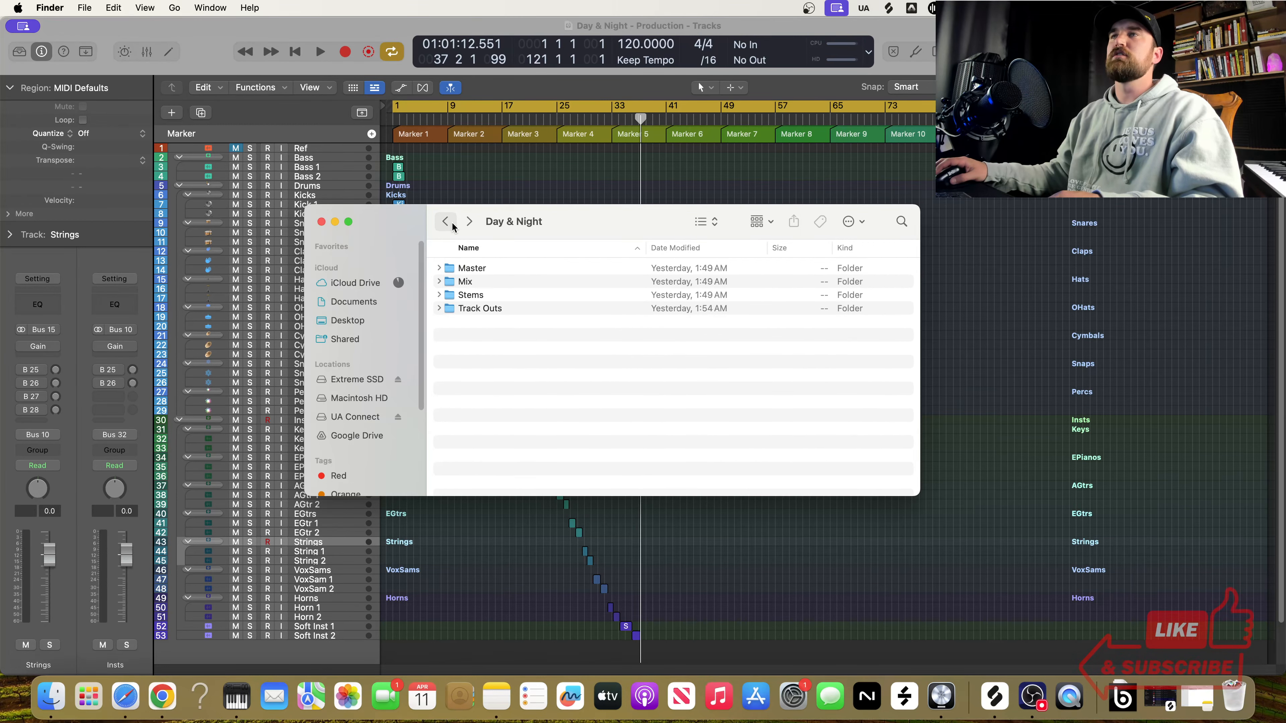
click(335, 222)
click(75, 25)
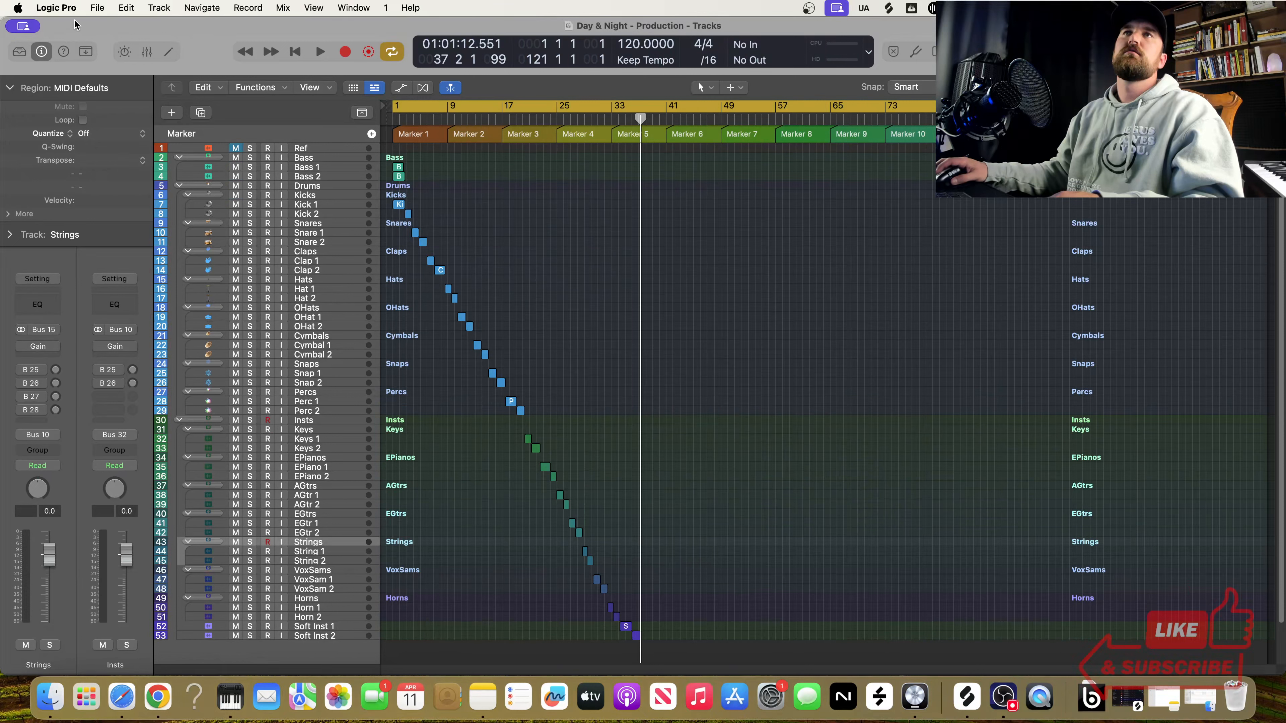
Step: Start a bounce of the whole Day & Night - Production project and accept the bounce settings
click(107, 10)
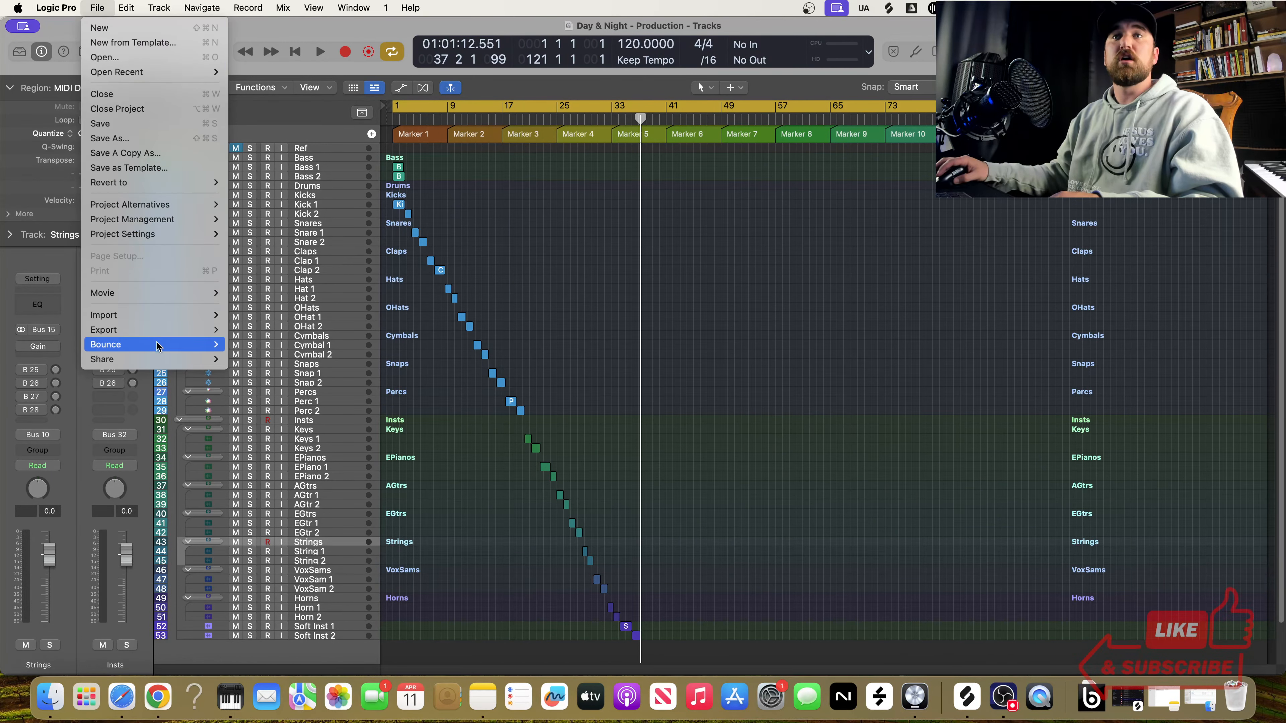
mouse_move(179, 345)
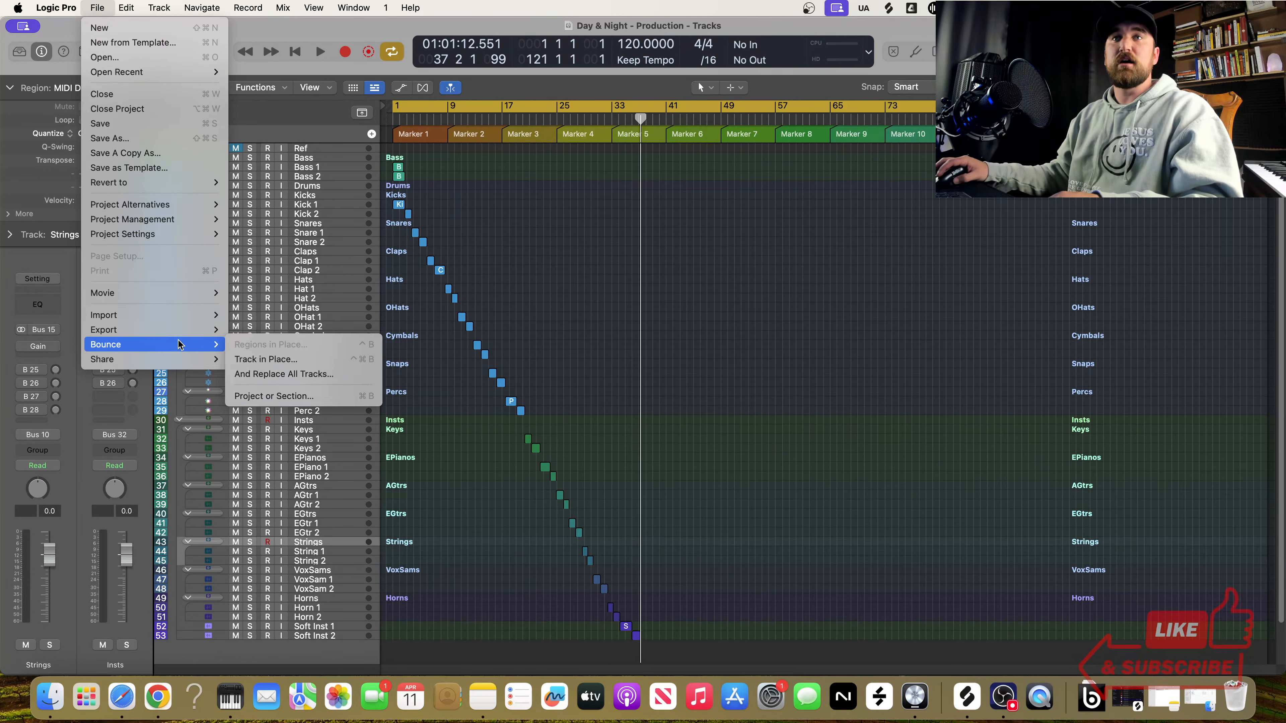
click(290, 400)
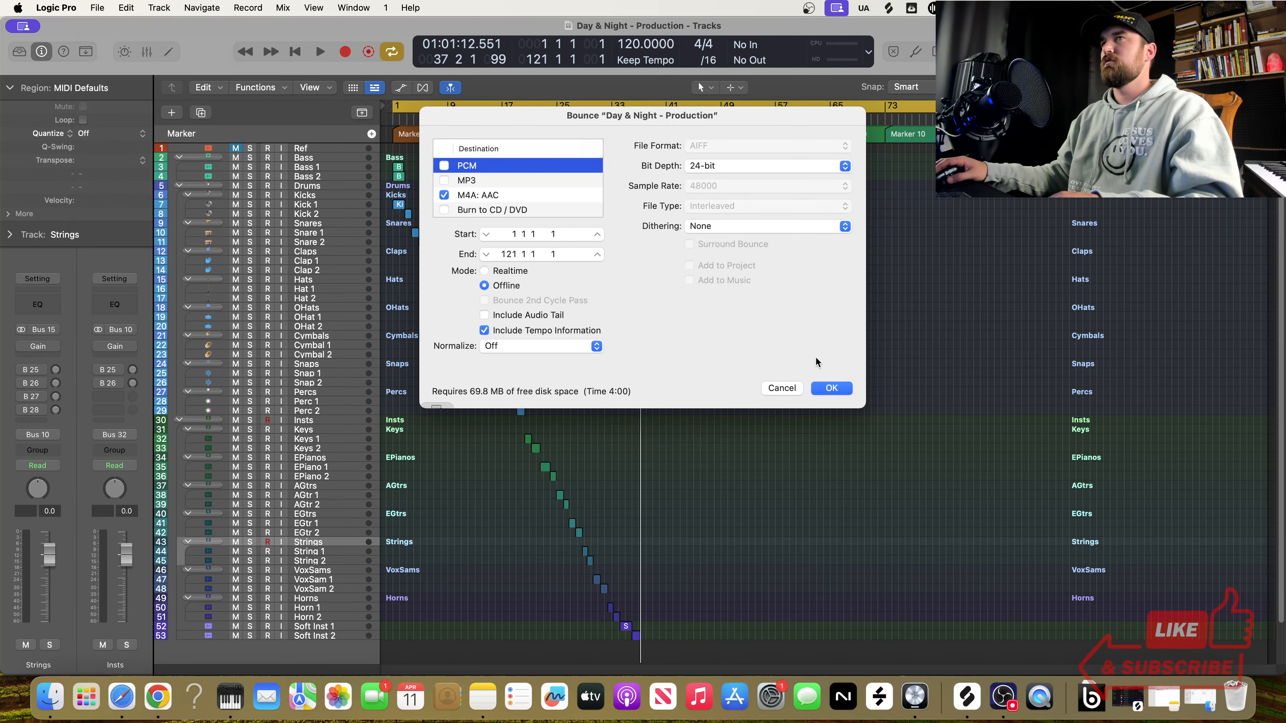
click(831, 389)
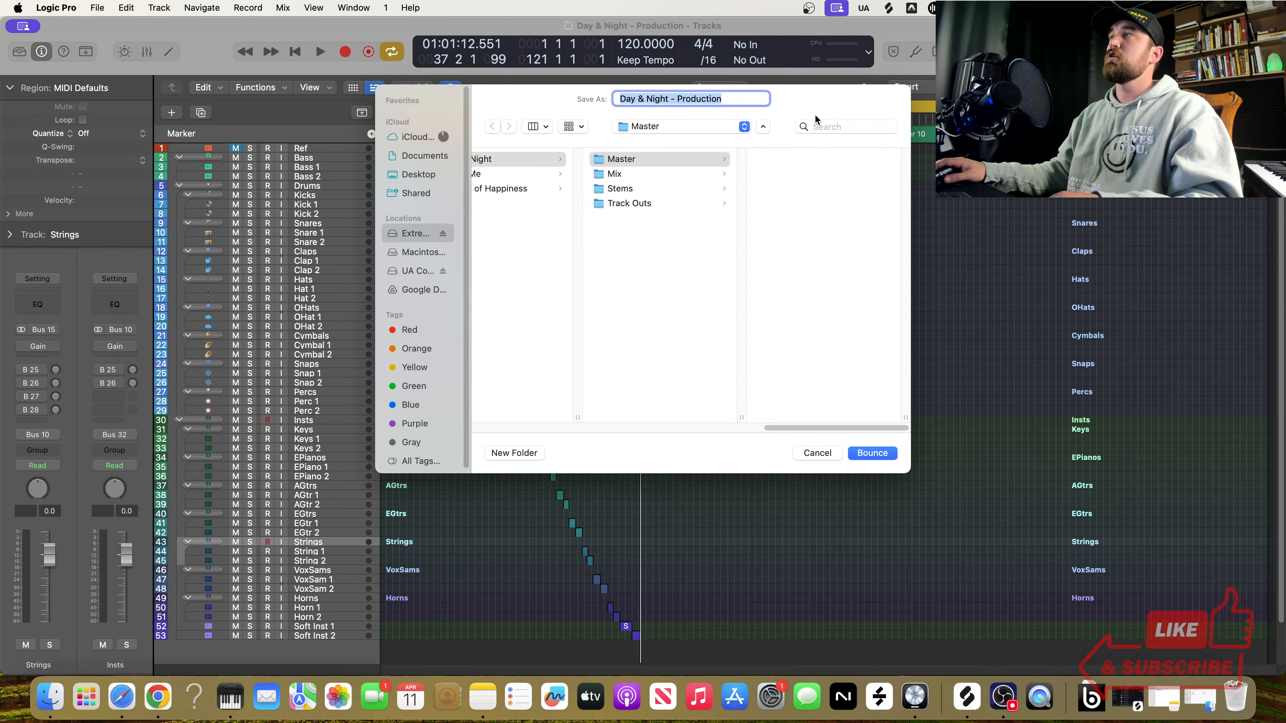
Step: Bounce Day & Night - Production into the Wet folder, reached through Audio Files, Day & Night and Stems
drag(815, 113, 805, 300)
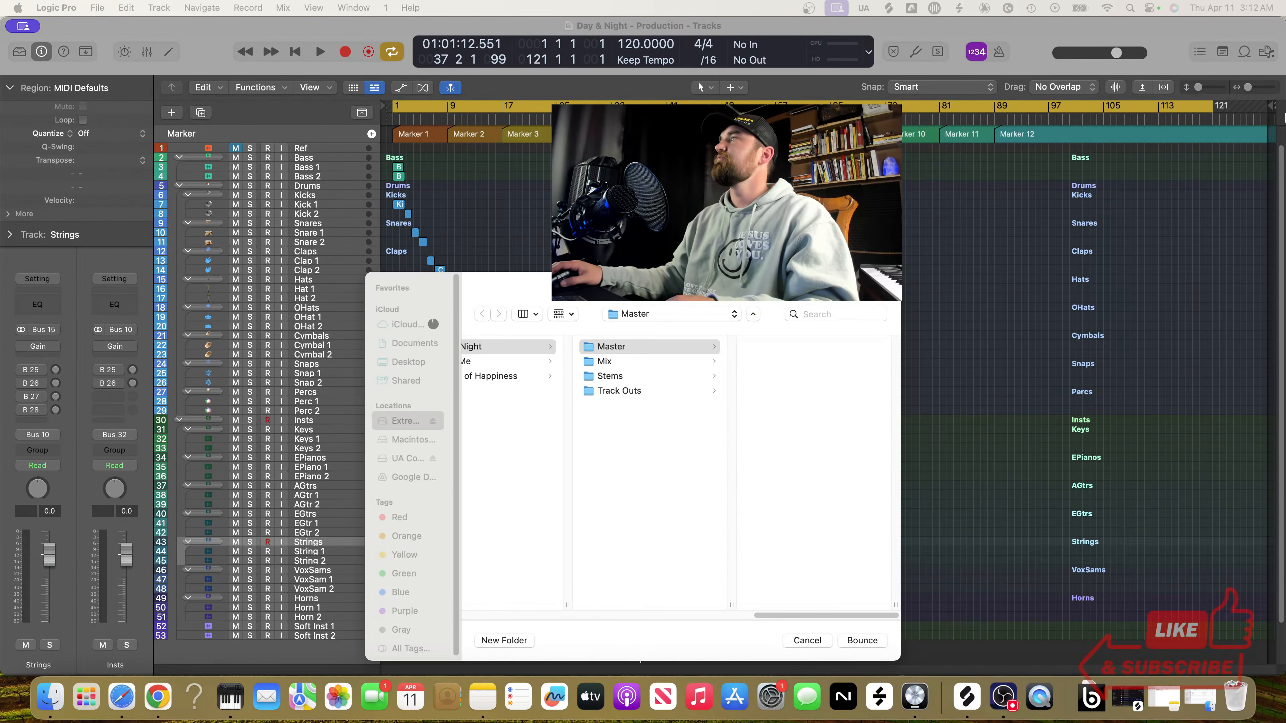
click(1209, 113)
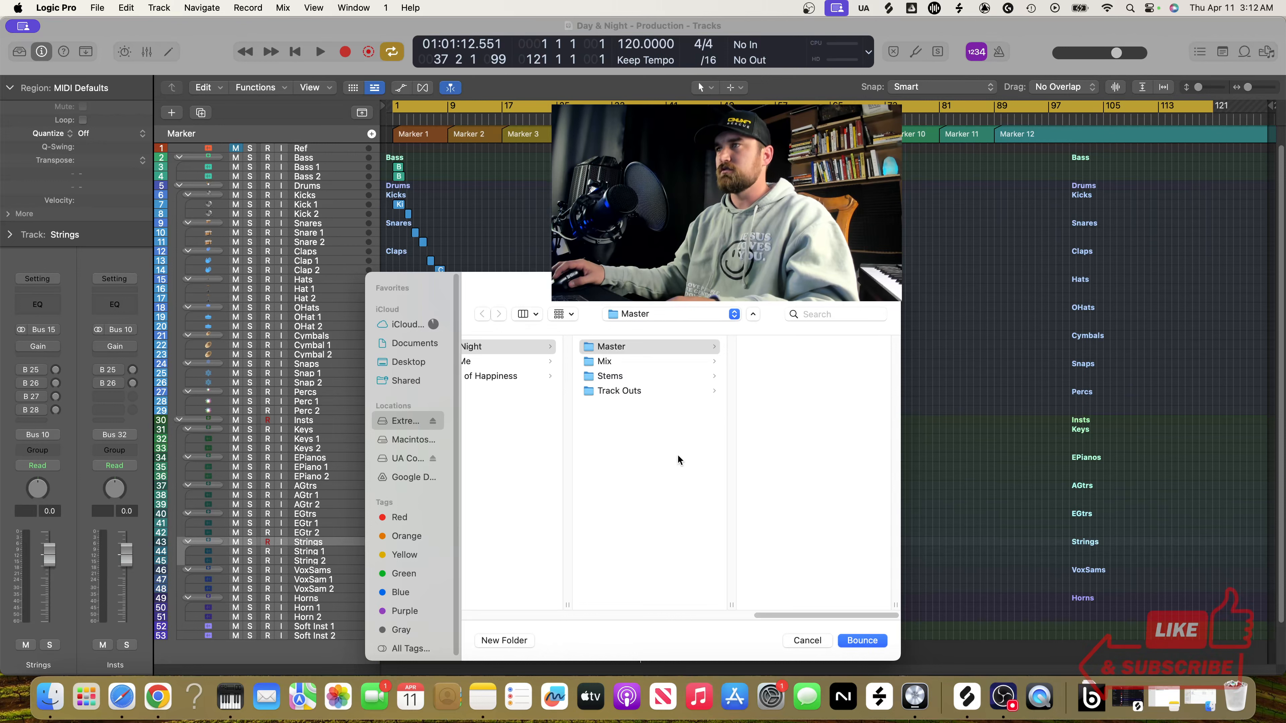
drag(770, 295, 756, 178)
click(489, 235)
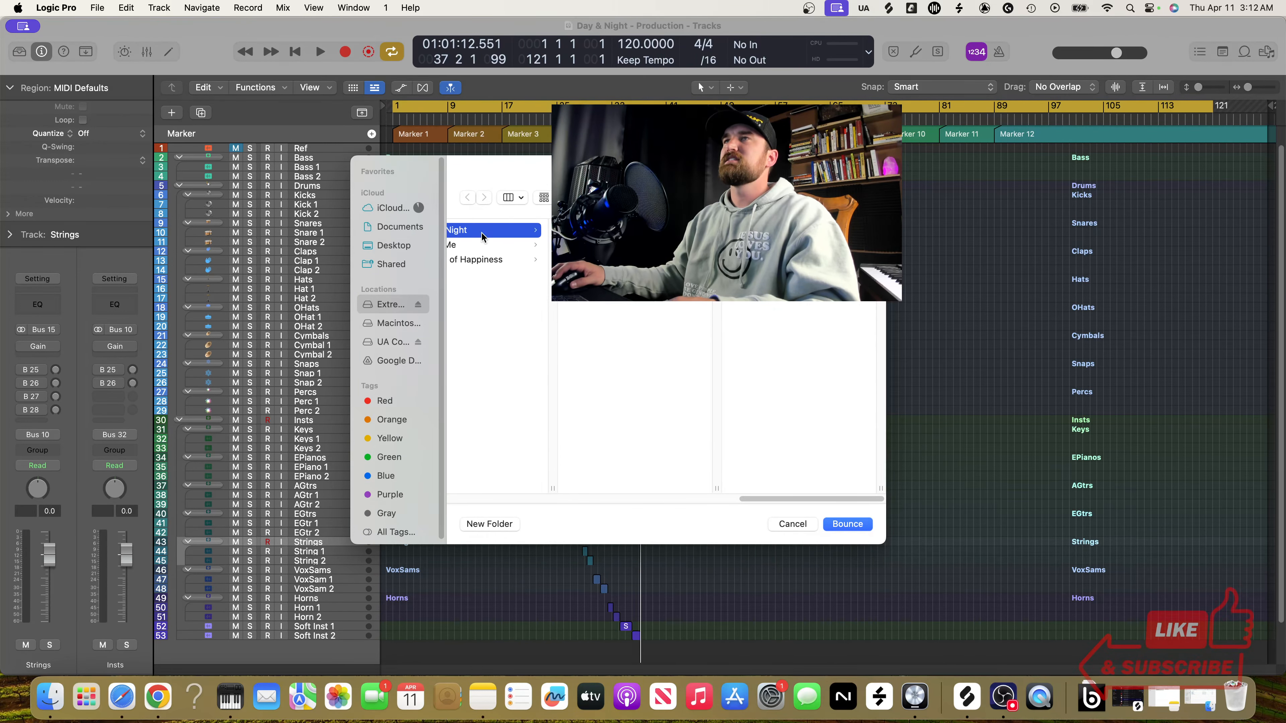
click(648, 197)
click(643, 242)
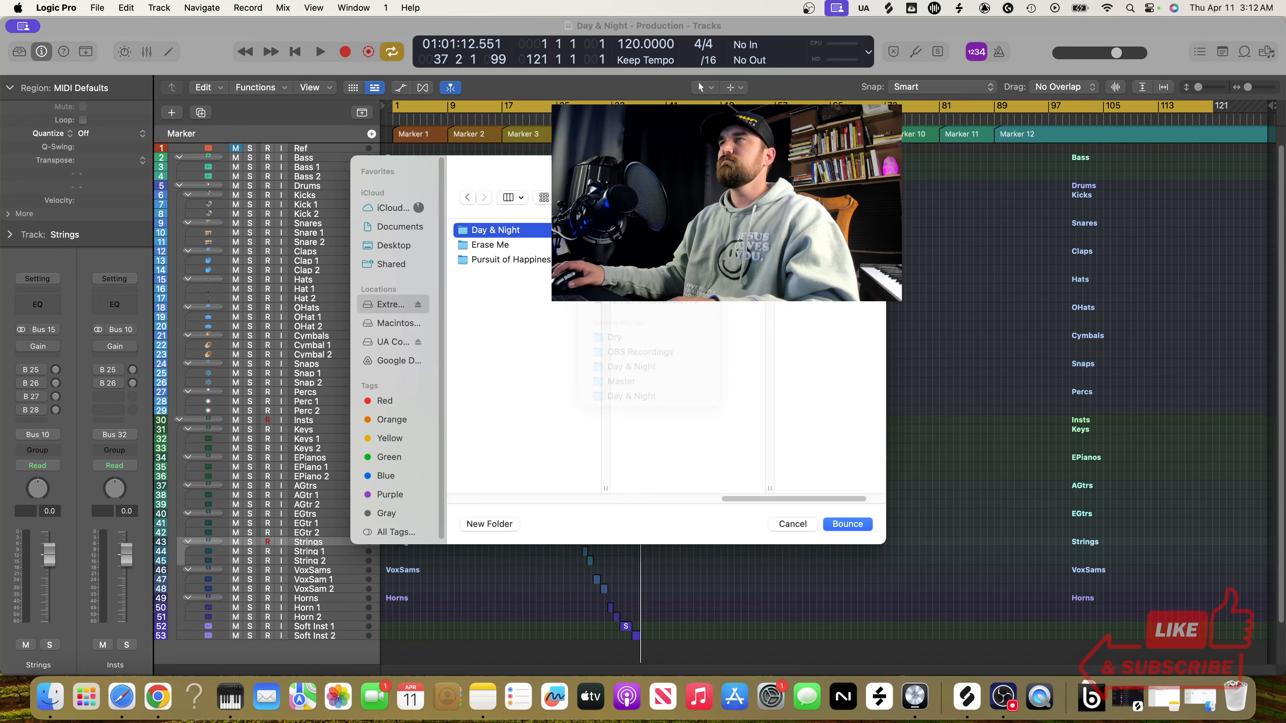
click(633, 259)
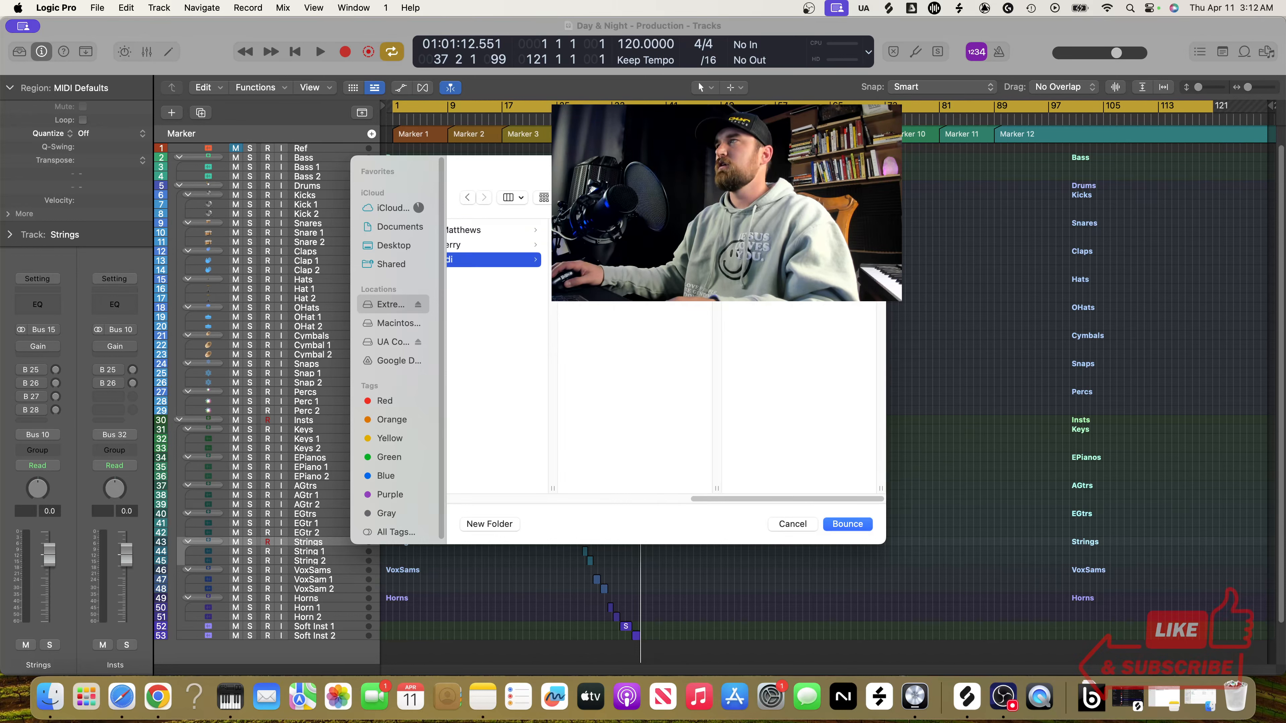
click(633, 230)
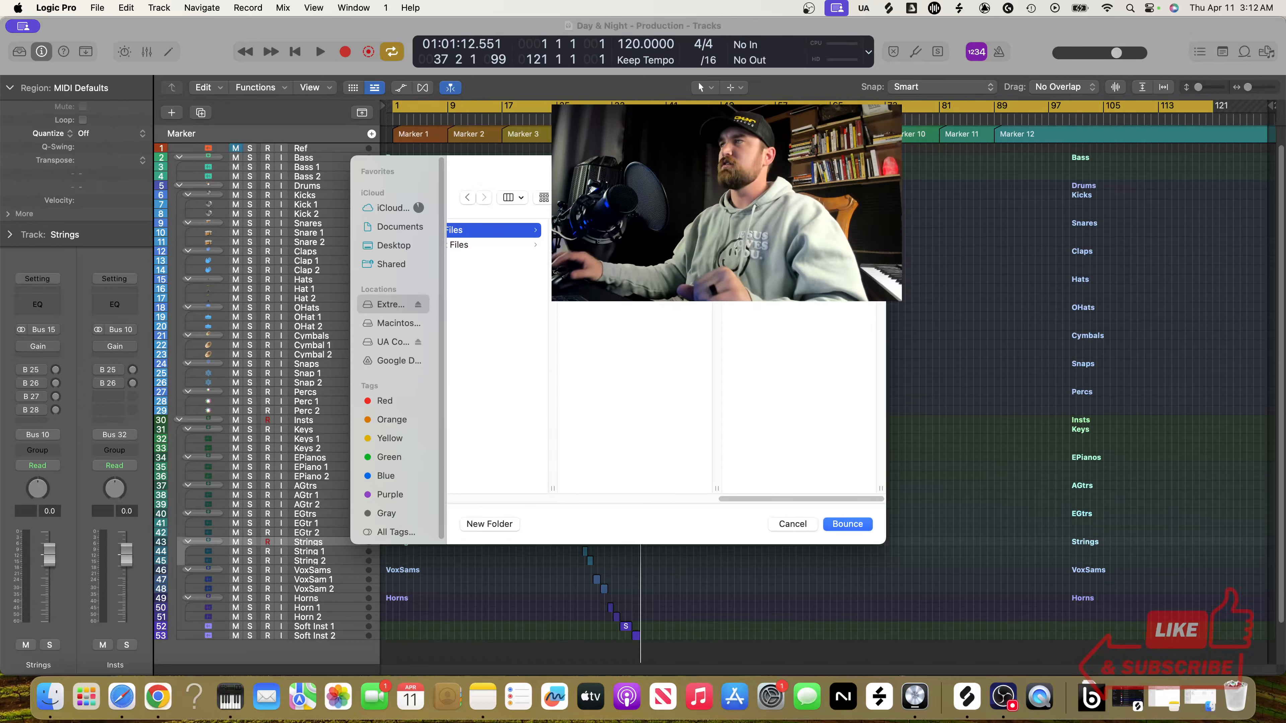
click(633, 230)
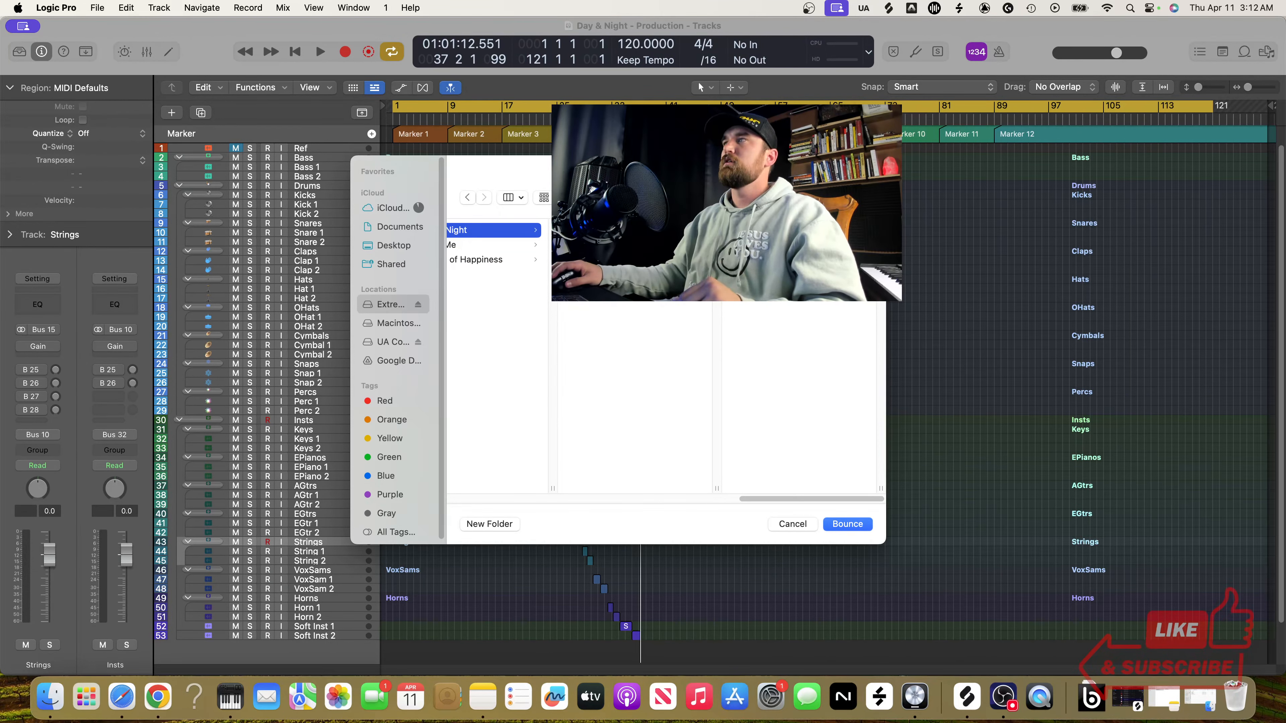
click(633, 260)
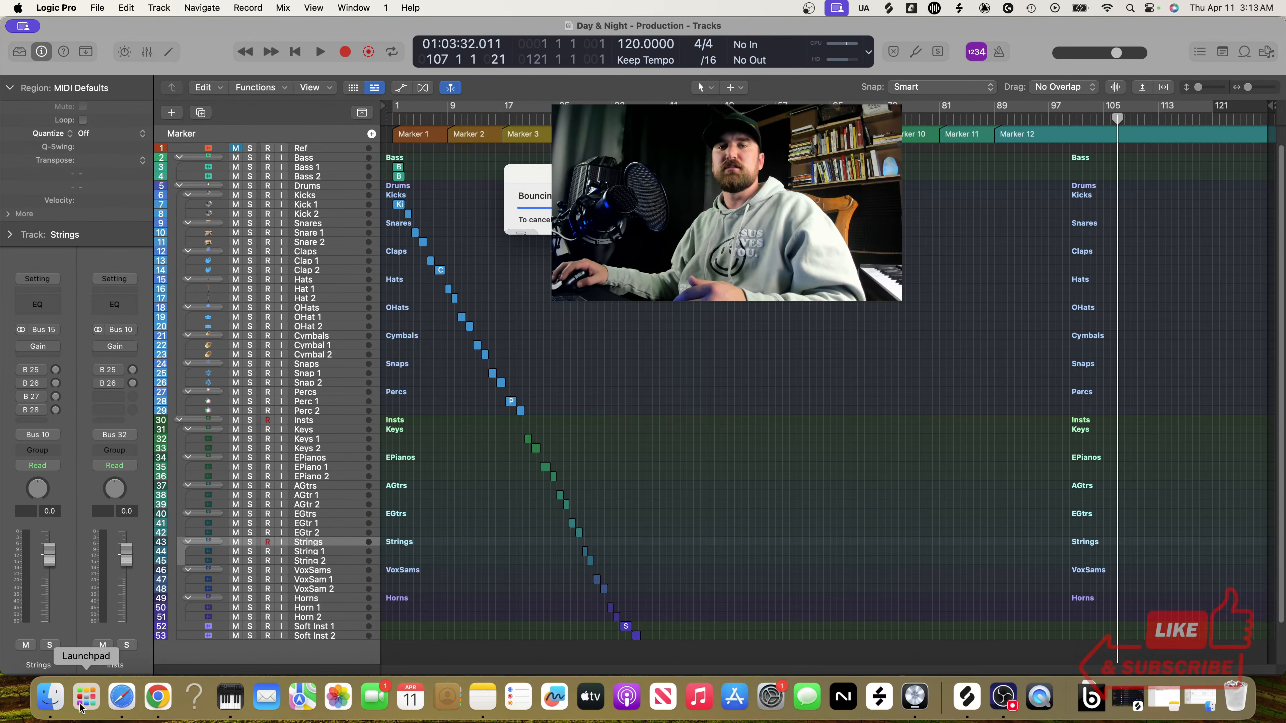
Step: Switch to Finder, check the bounced file in the Wet folder inside Stems, and minimize the window
click(51, 697)
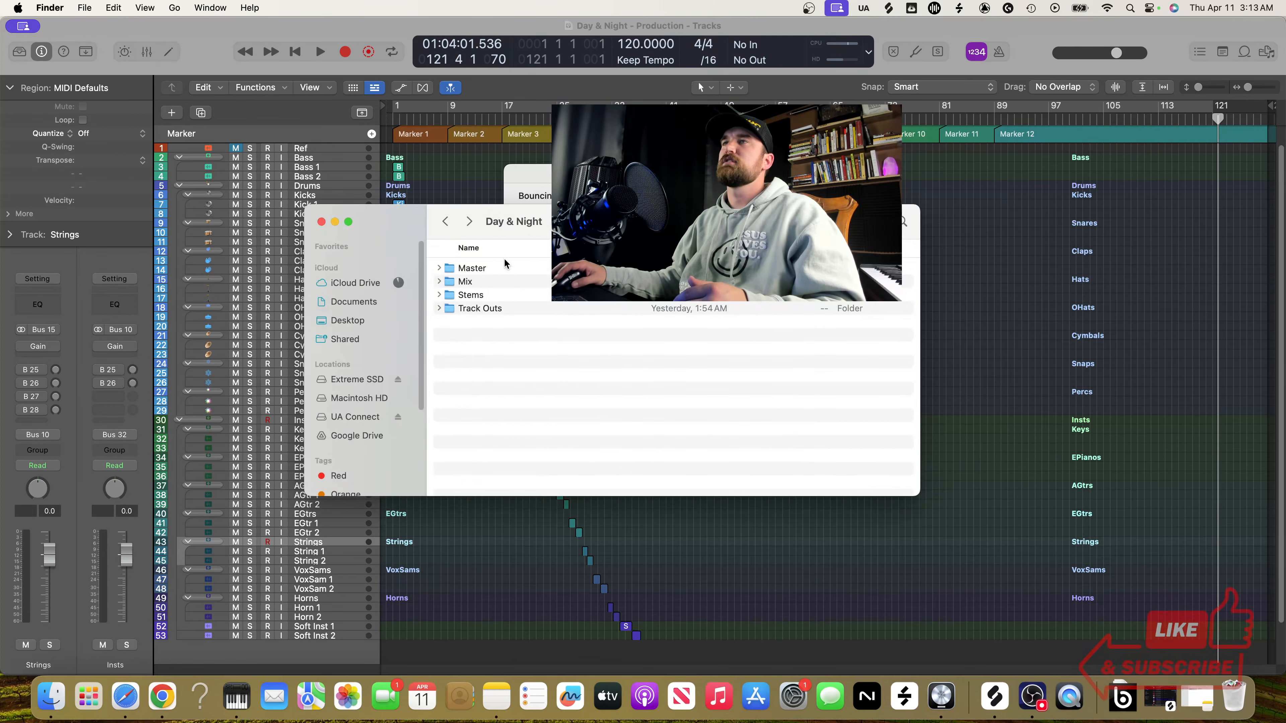
double_click(468, 295)
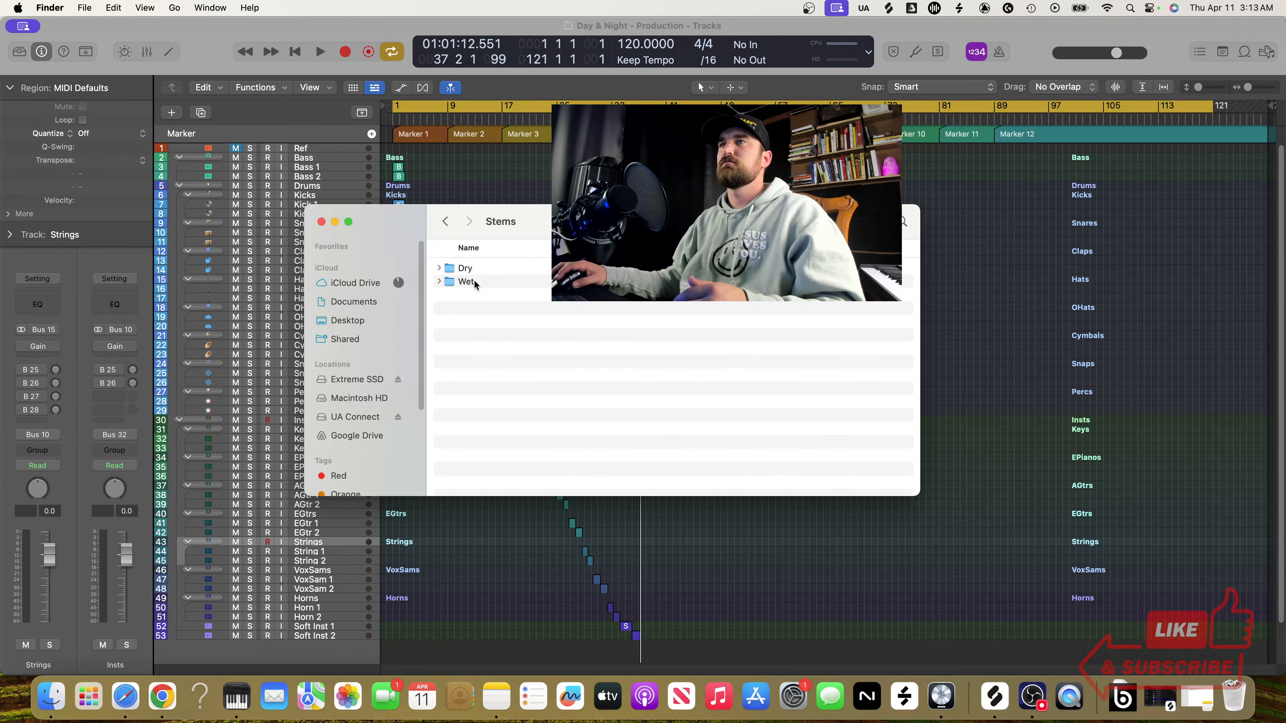
double_click(466, 282)
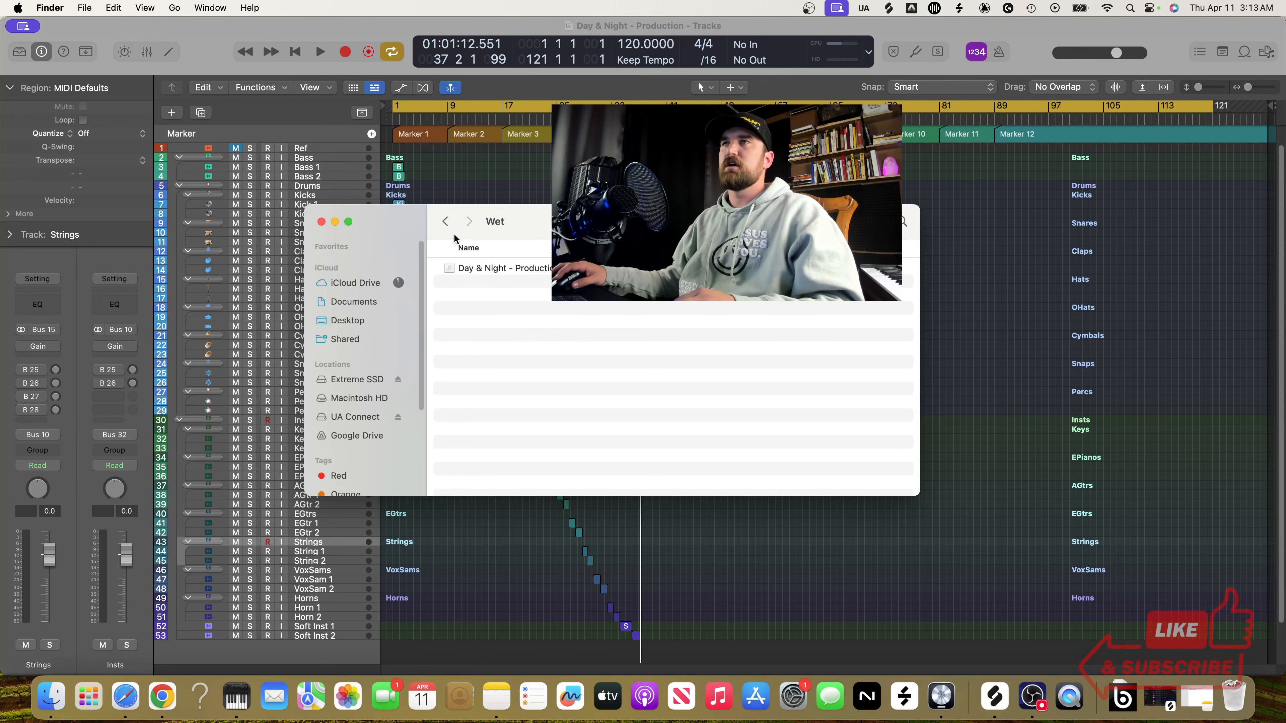
click(336, 223)
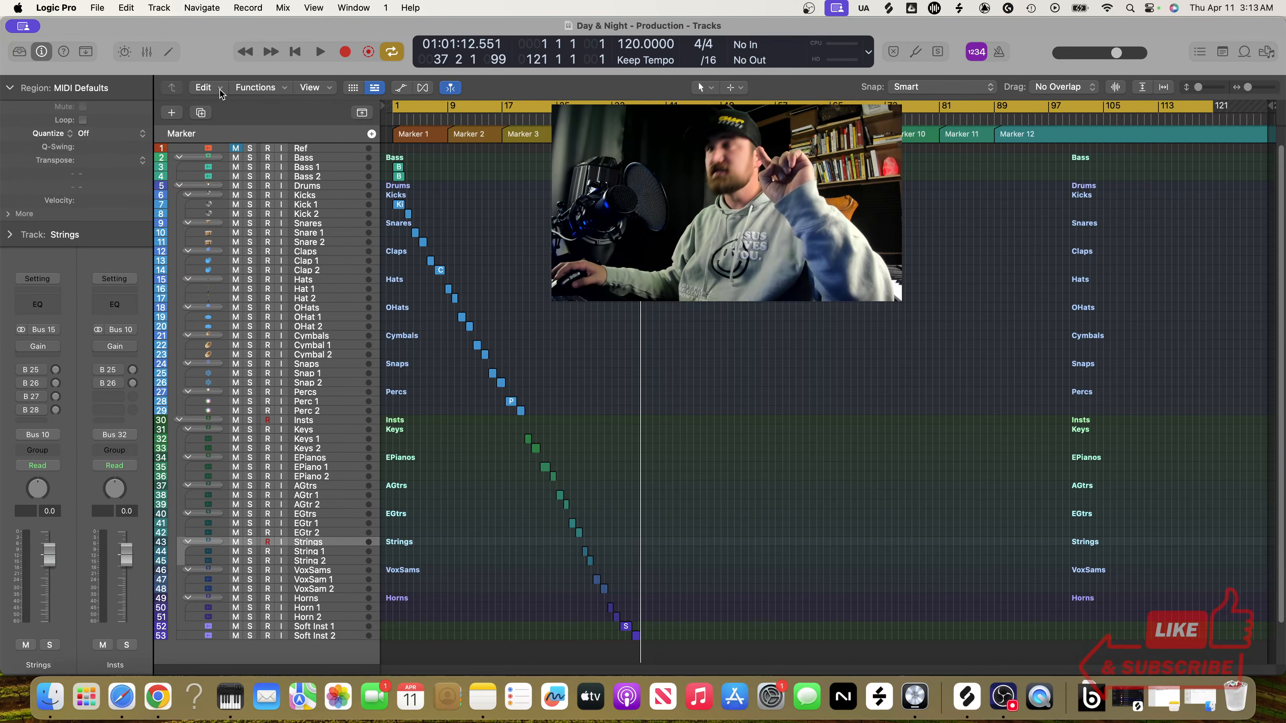
Step: Save the project as Day & Night - Production within Project Files, keeping audio files and Alchemy audio data copied into it
click(105, 8)
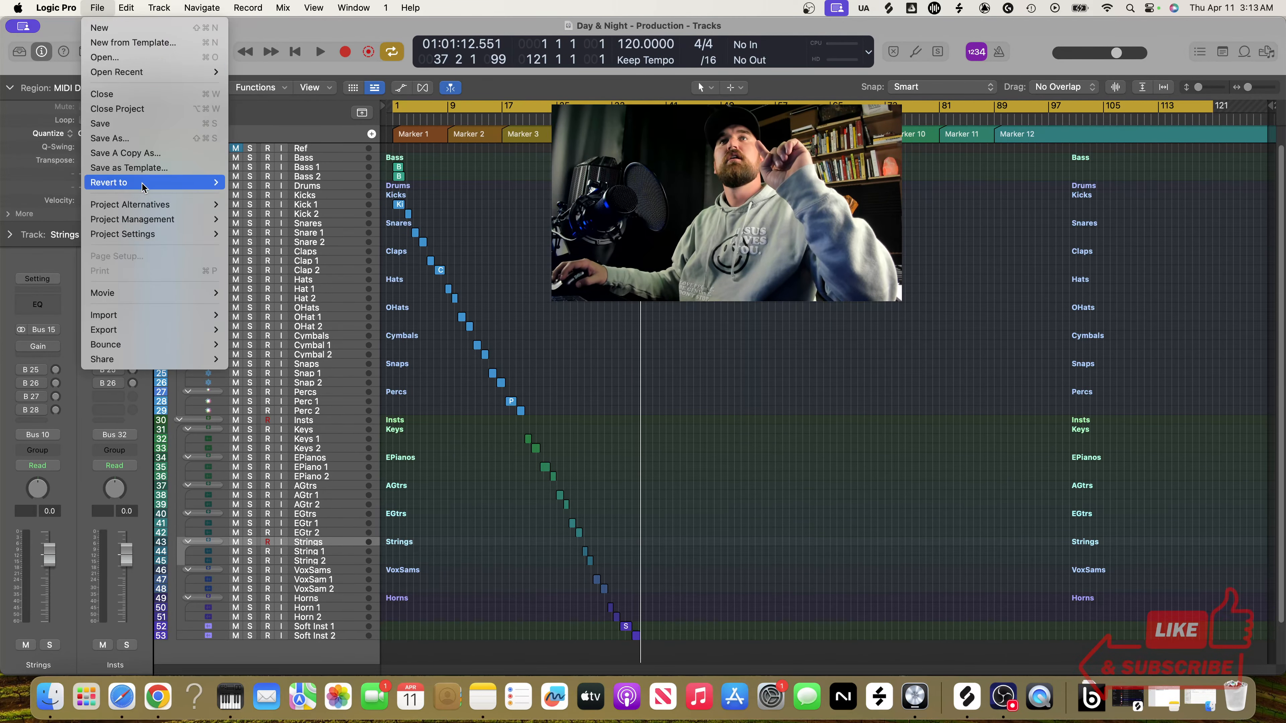
click(149, 139)
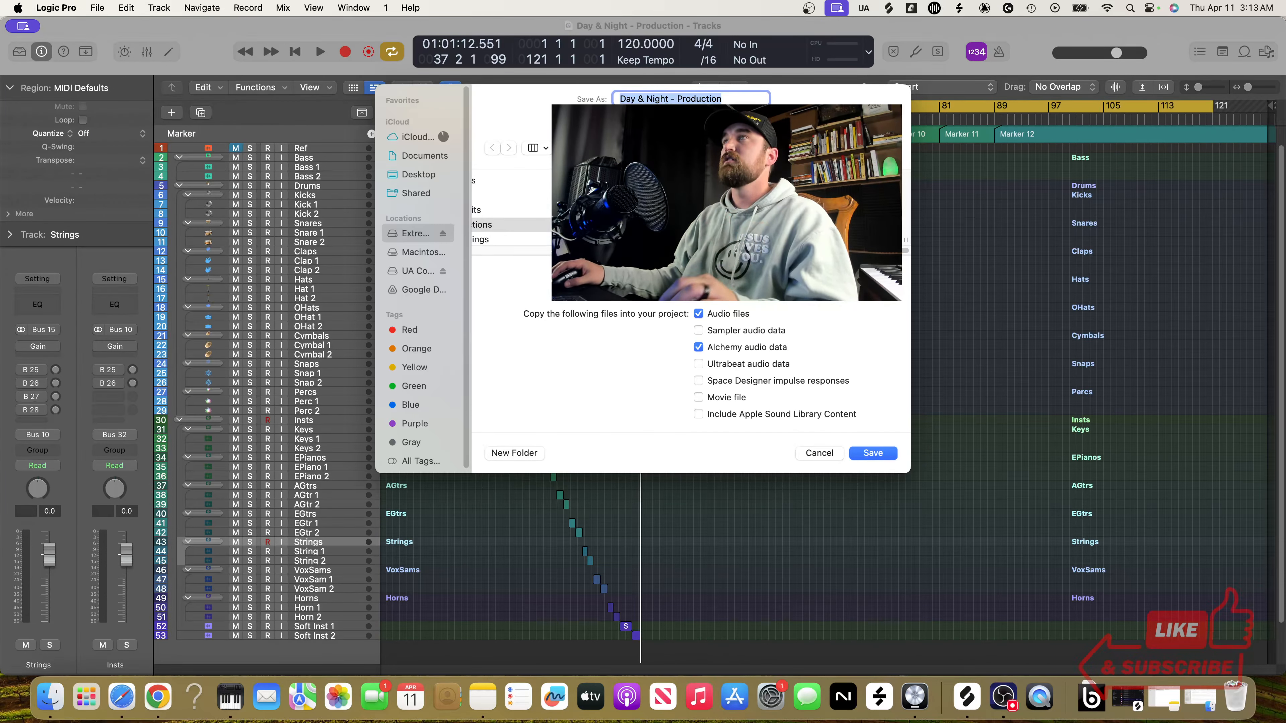
scroll(691, 213, left, 5)
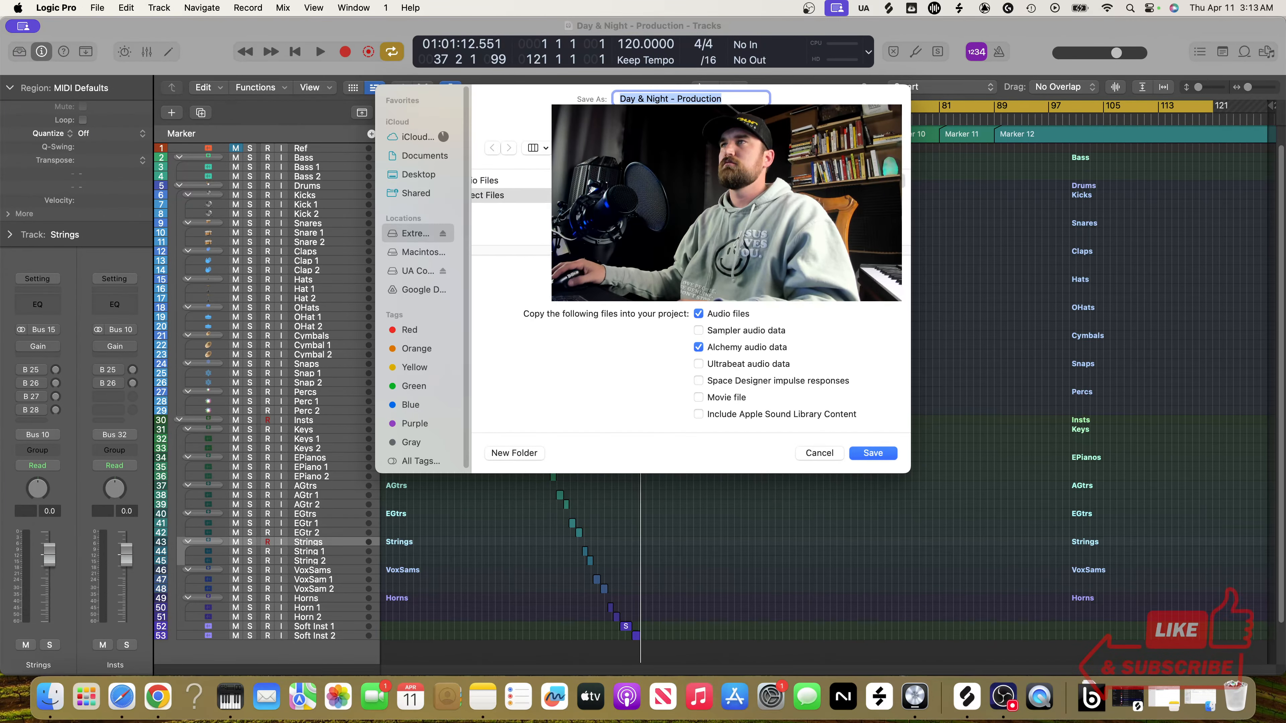
click(525, 196)
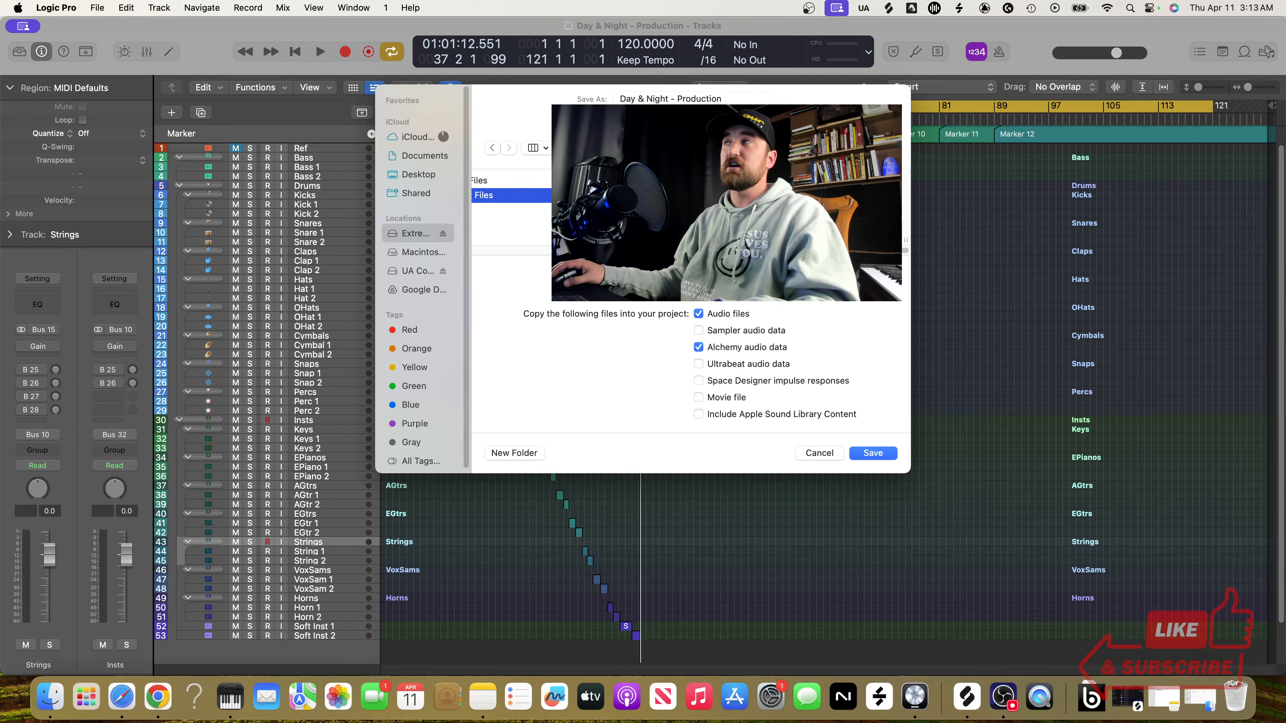
click(711, 224)
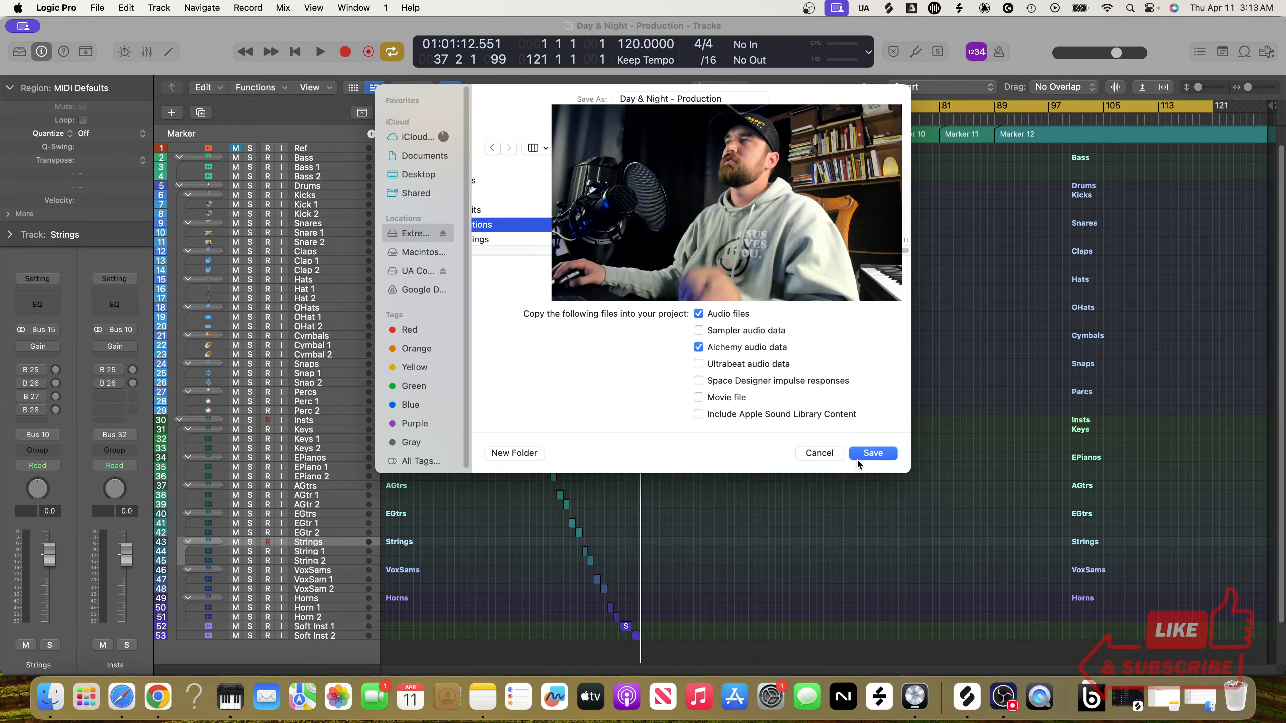
click(865, 453)
click(677, 351)
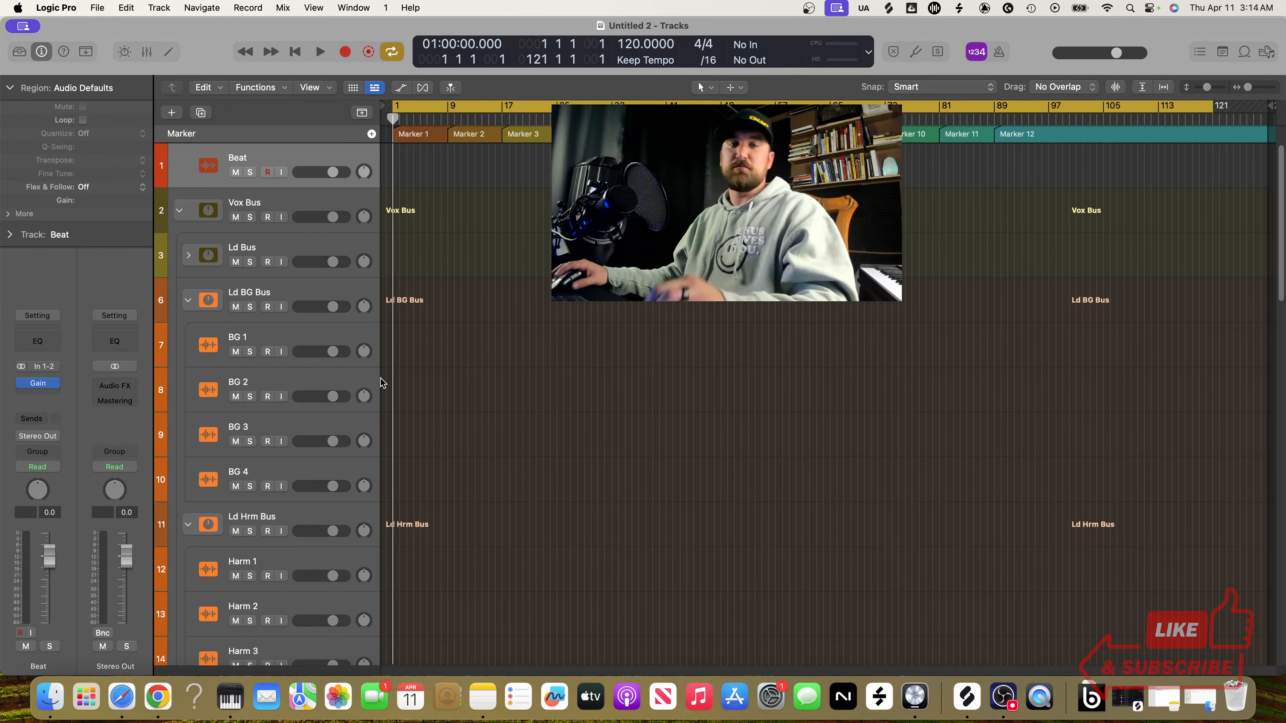
Step: Examine the vocal template's channel strips in an enlarged mixer, from Beat through the lead and hook buses to Master, and close it
key(x)
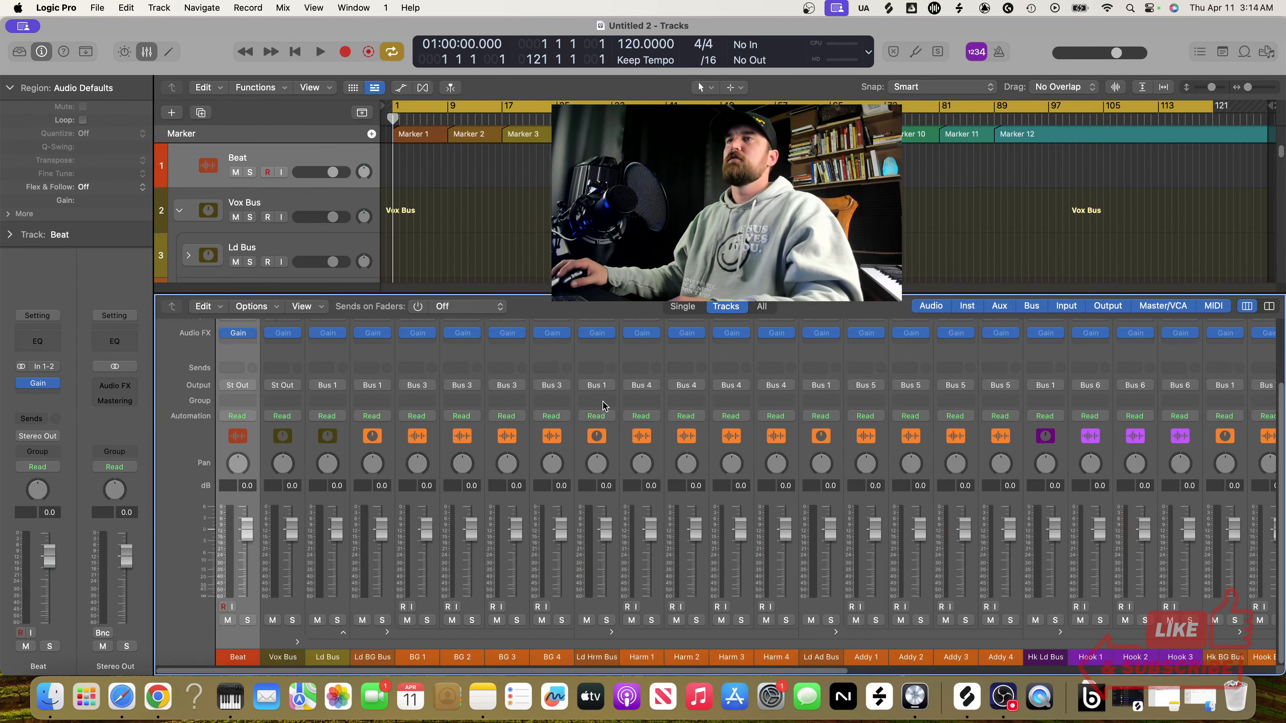
drag(709, 294, 709, 219)
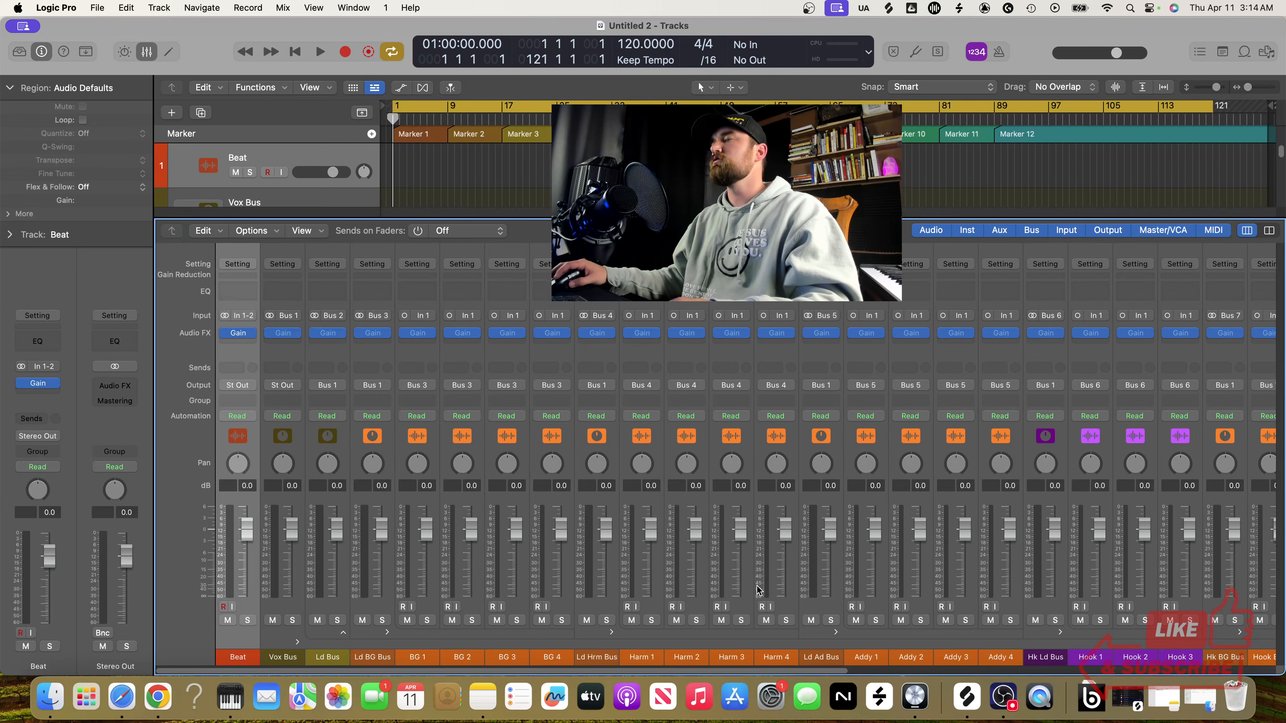
scroll(835, 562, right, 5)
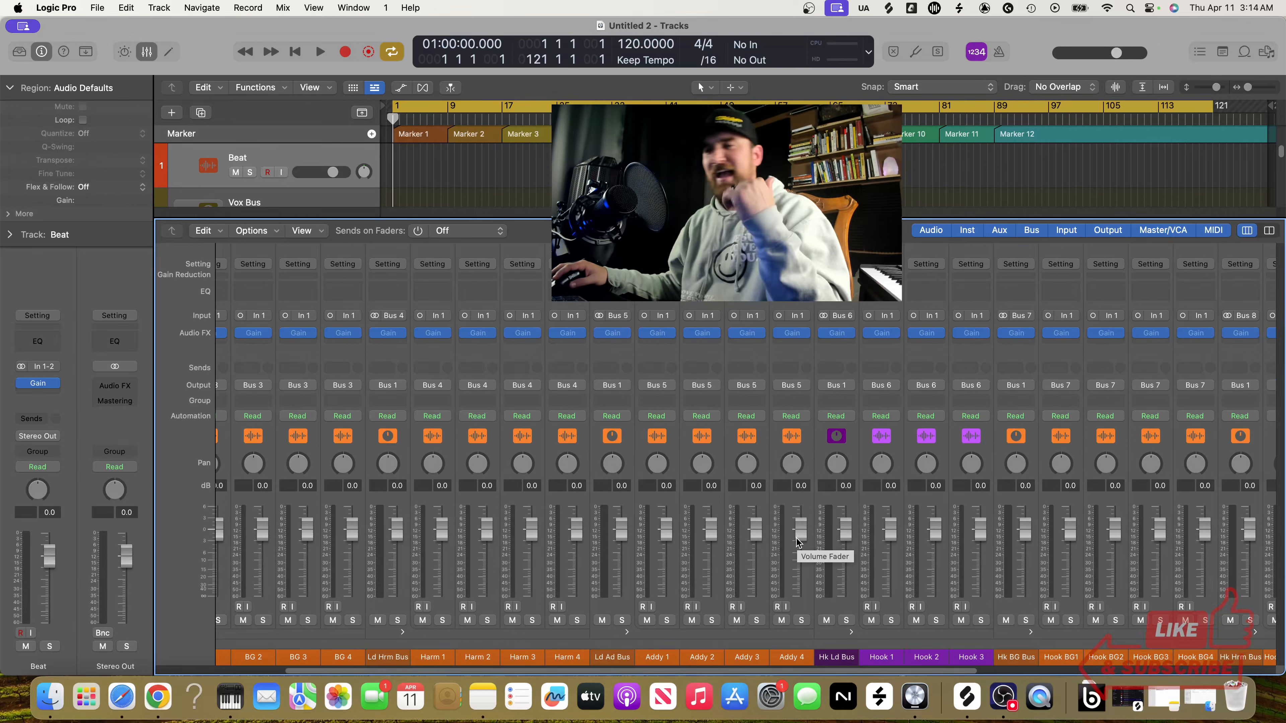
scroll(793, 544, right, 1)
scroll(723, 539, right, 3)
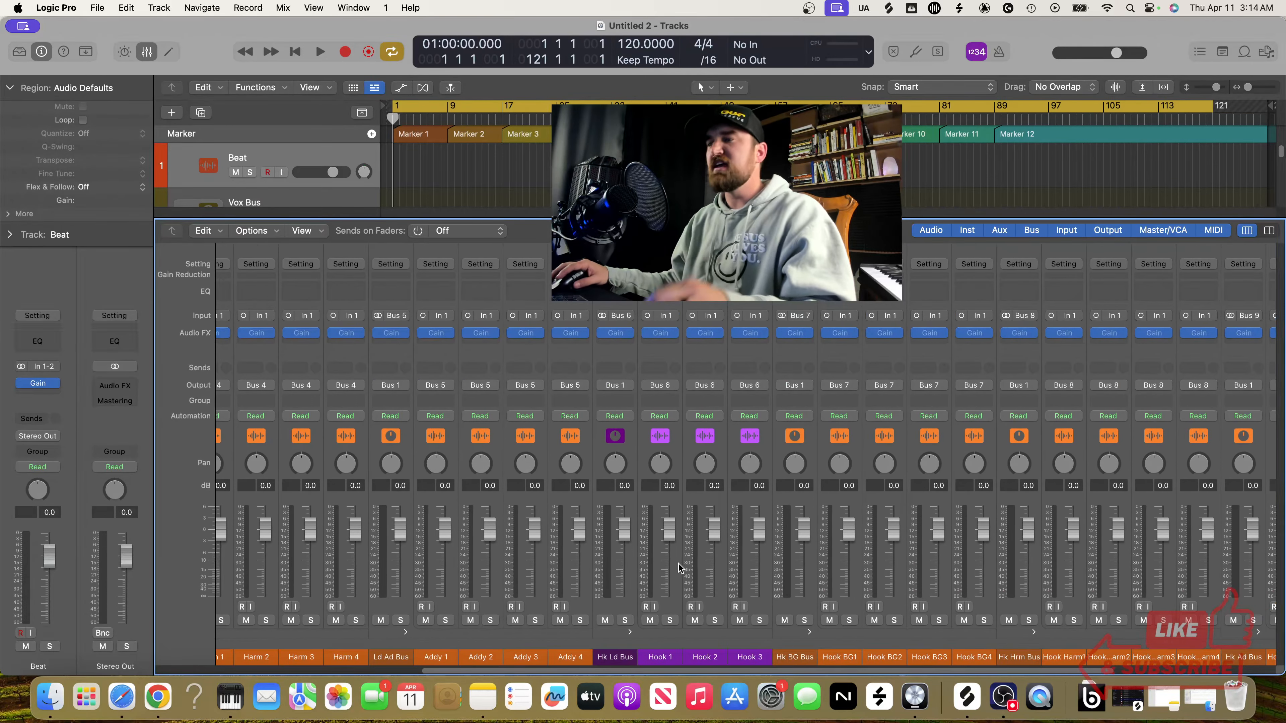
scroll(741, 633, right, 10)
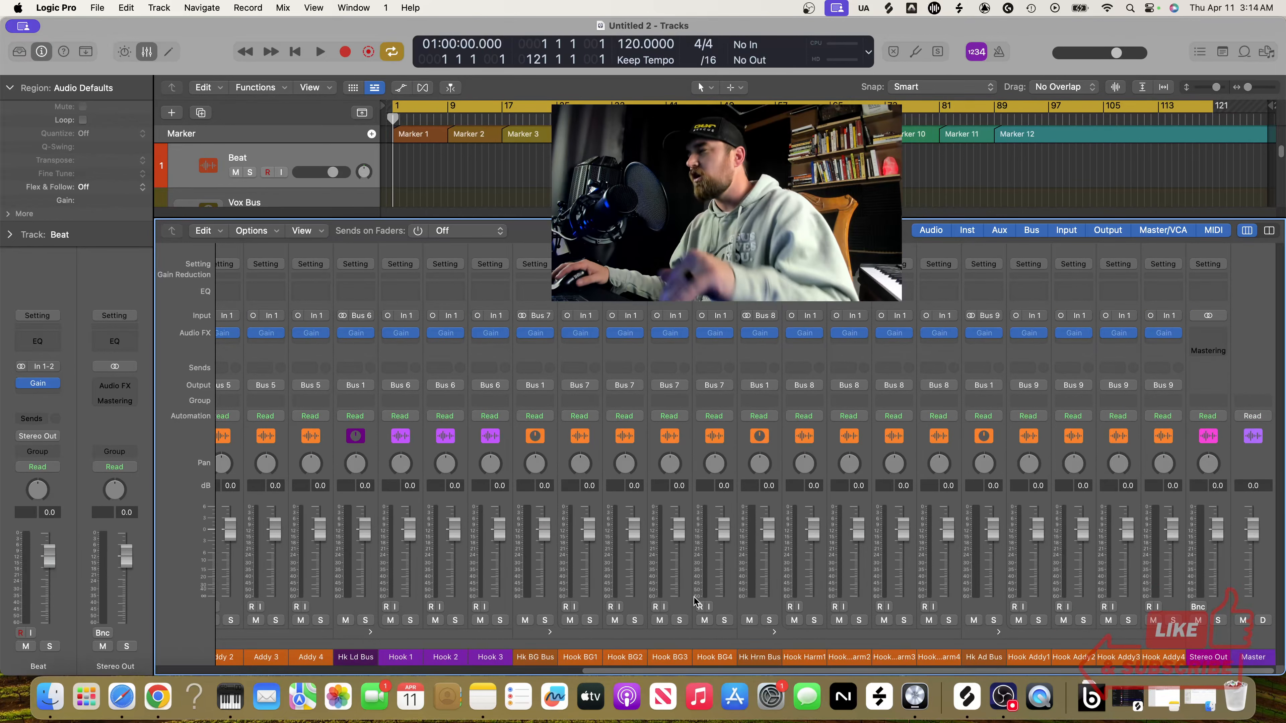
key(x)
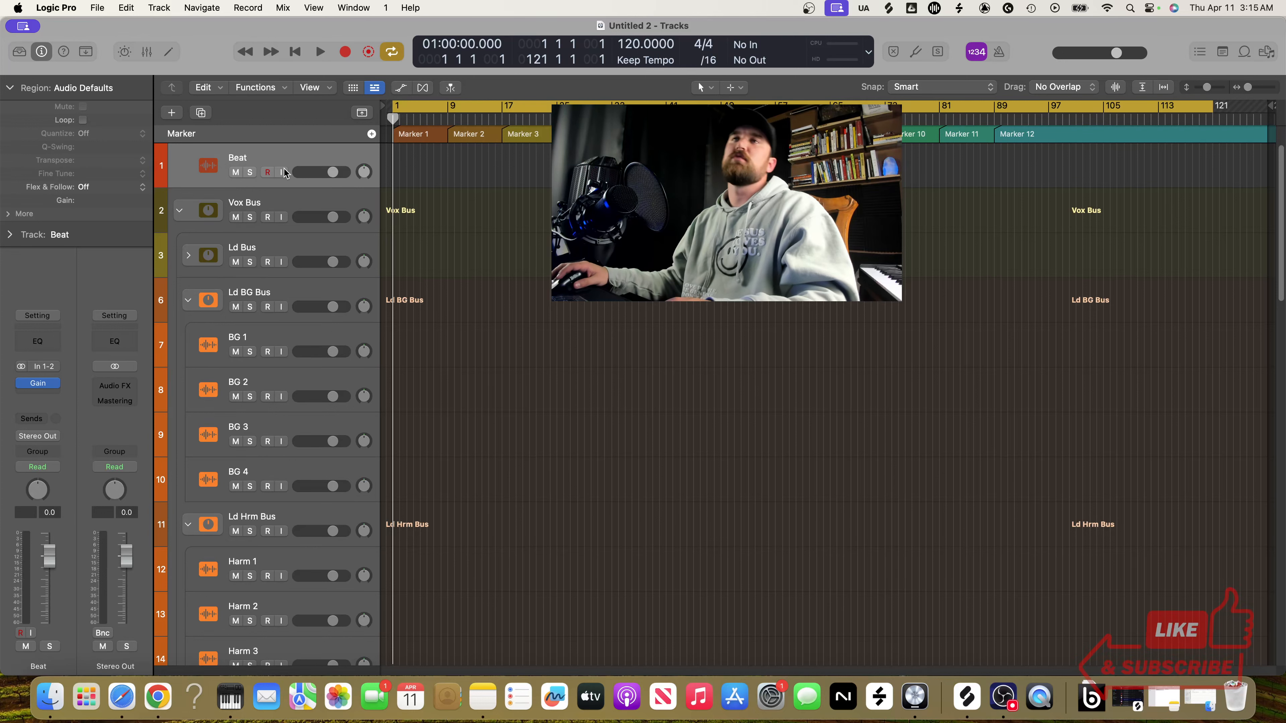
Step: Import the Day & Night - Production bounce from the Wet folder in Finder onto the Beat track at bar 1, and minimize Finder
click(50, 698)
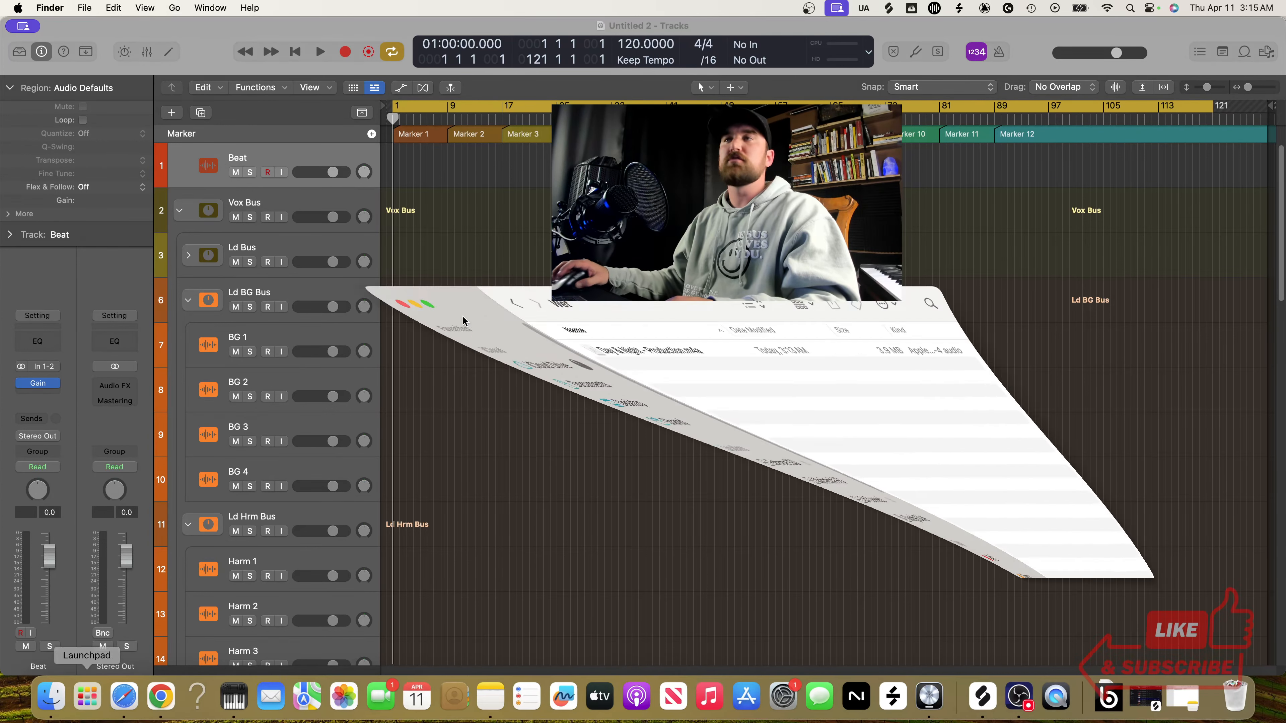
click(447, 223)
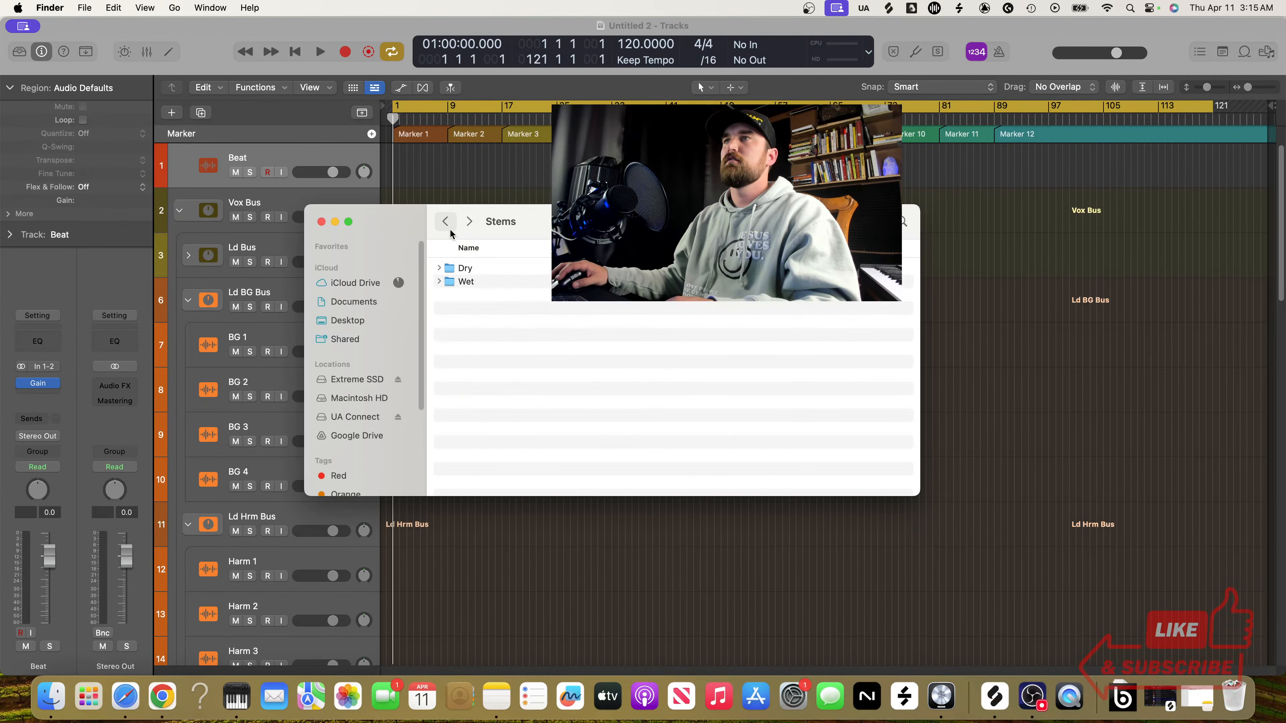
click(447, 223)
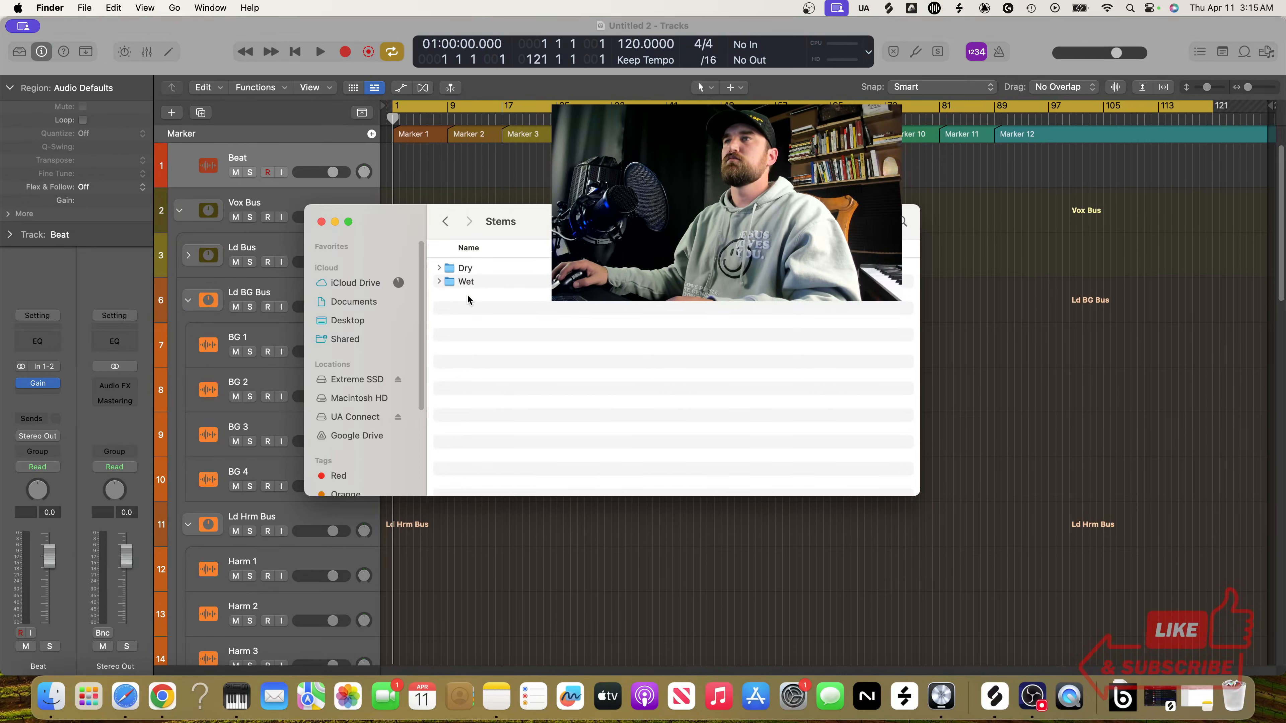
double_click(469, 282)
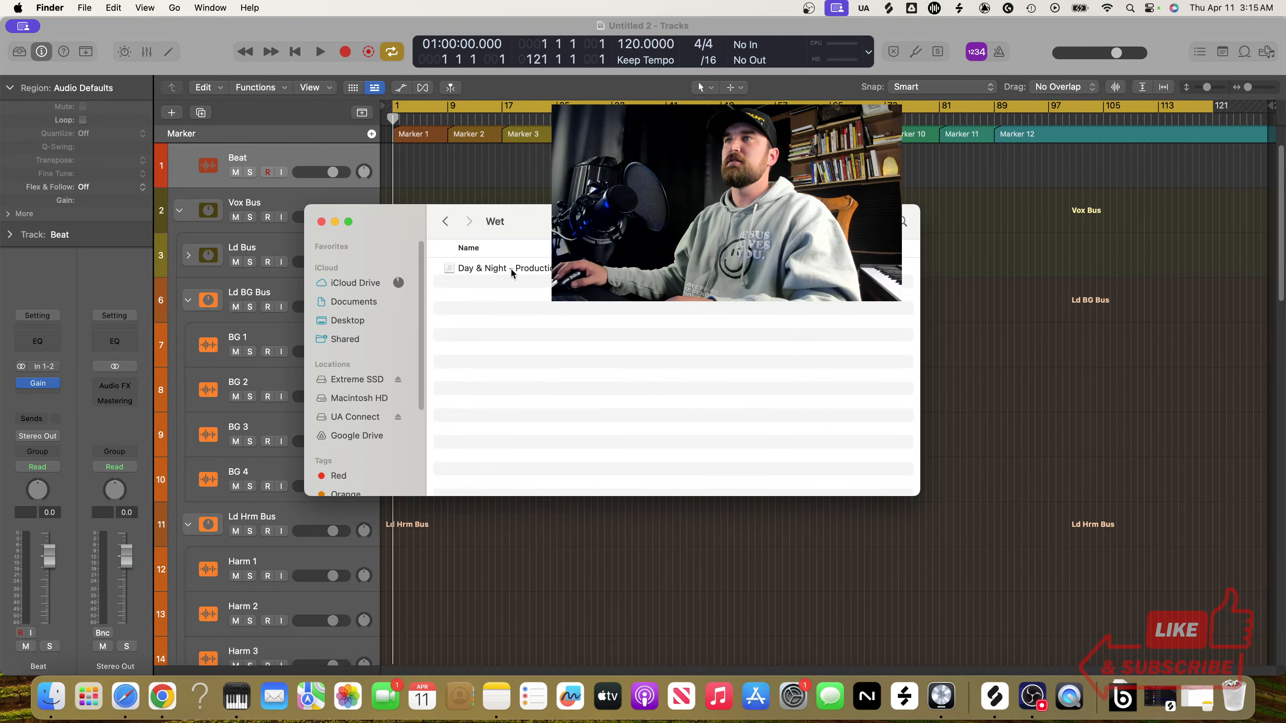
drag(509, 268, 397, 169)
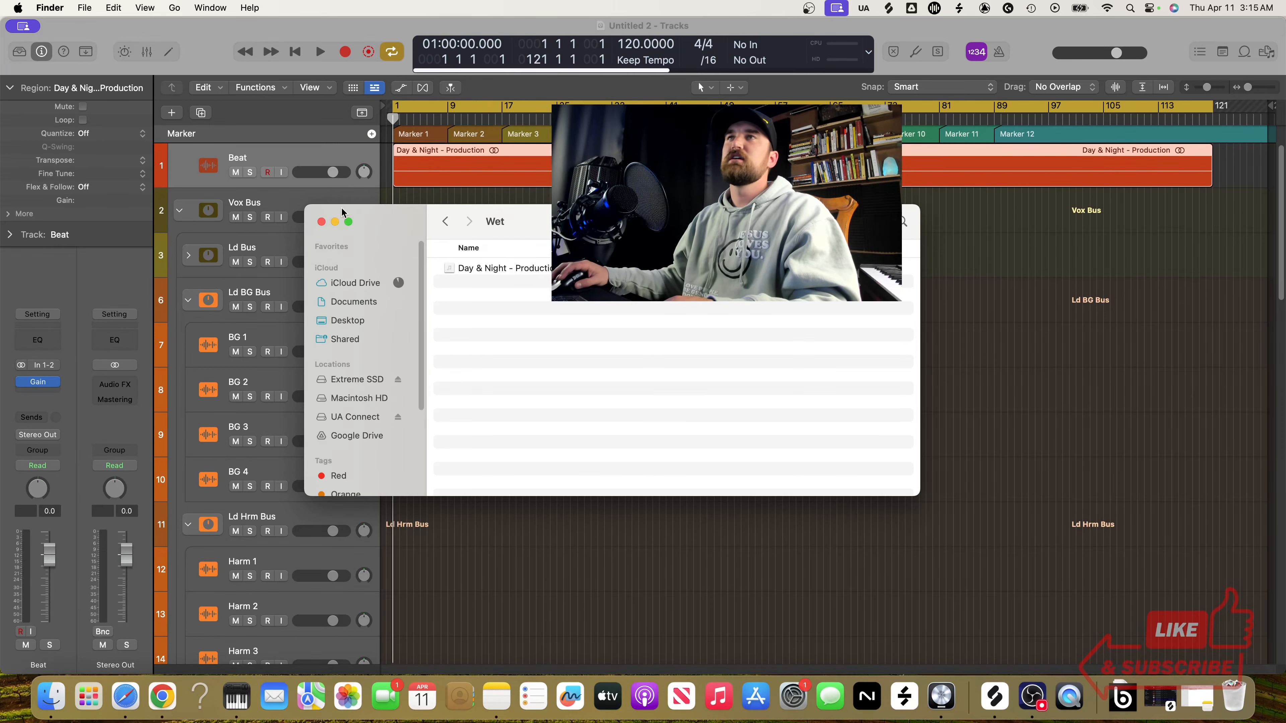
click(336, 221)
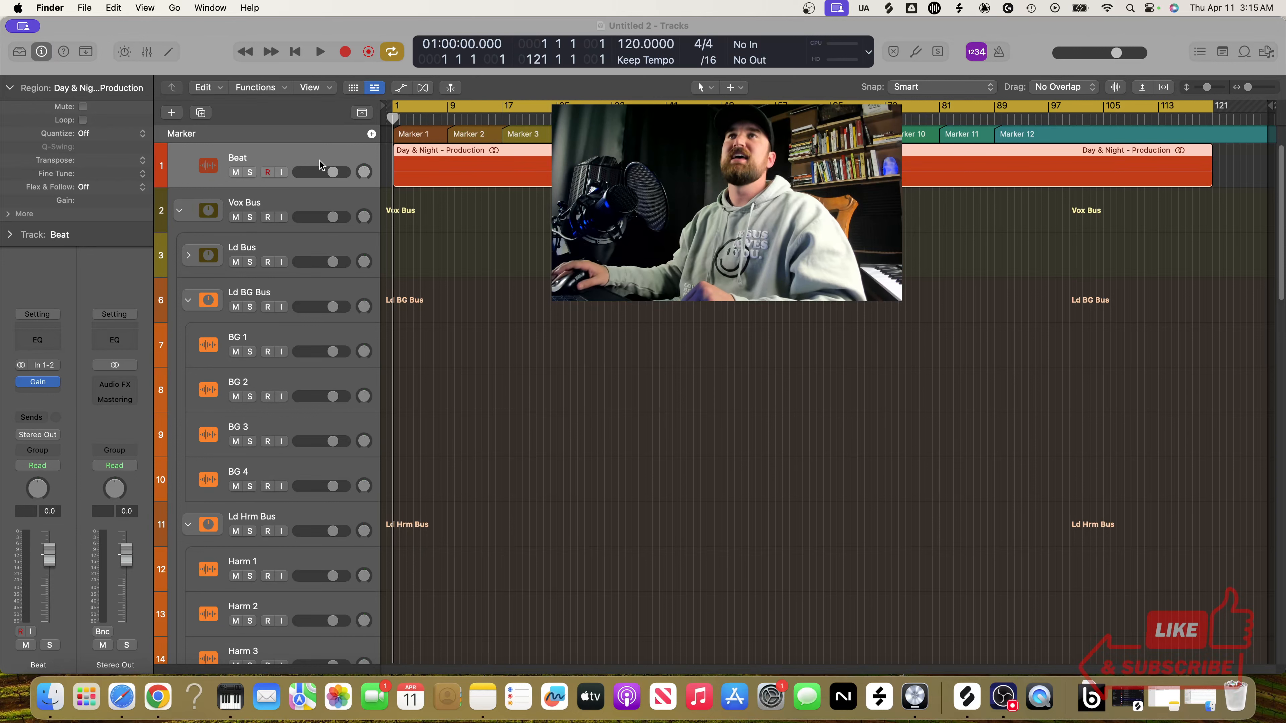
click(191, 47)
click(97, 8)
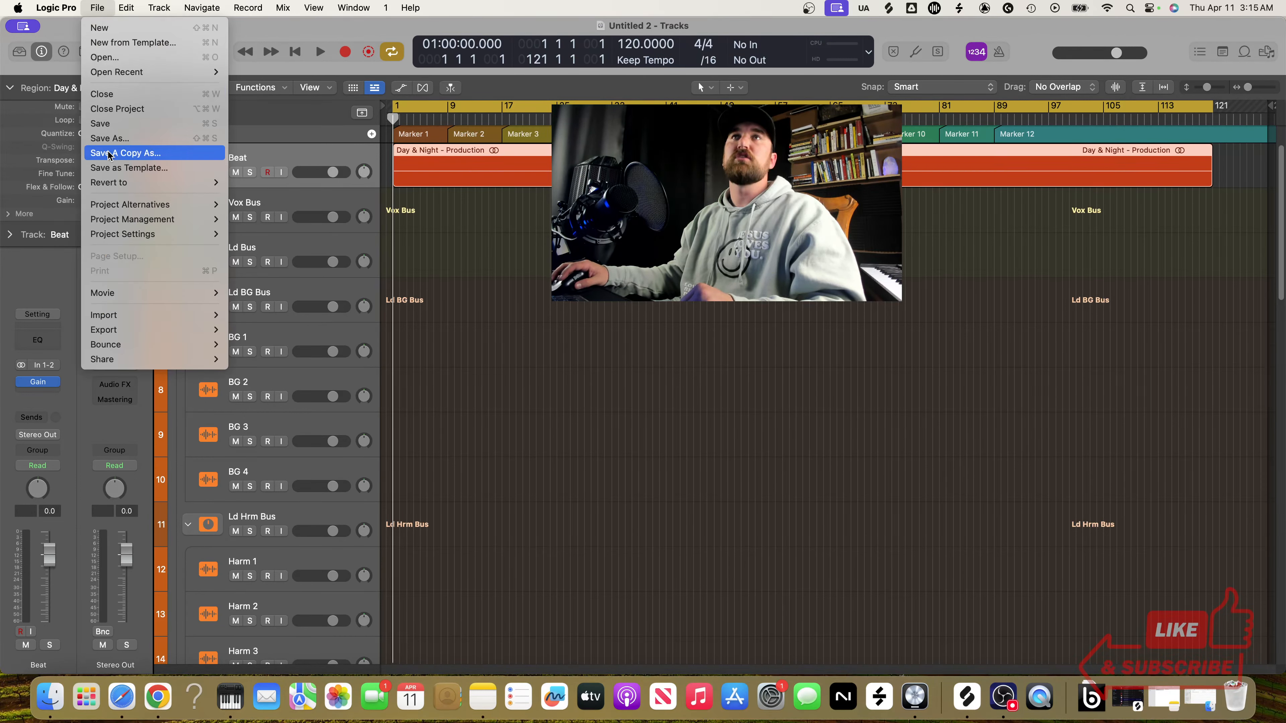
mouse_move(132, 234)
click(280, 249)
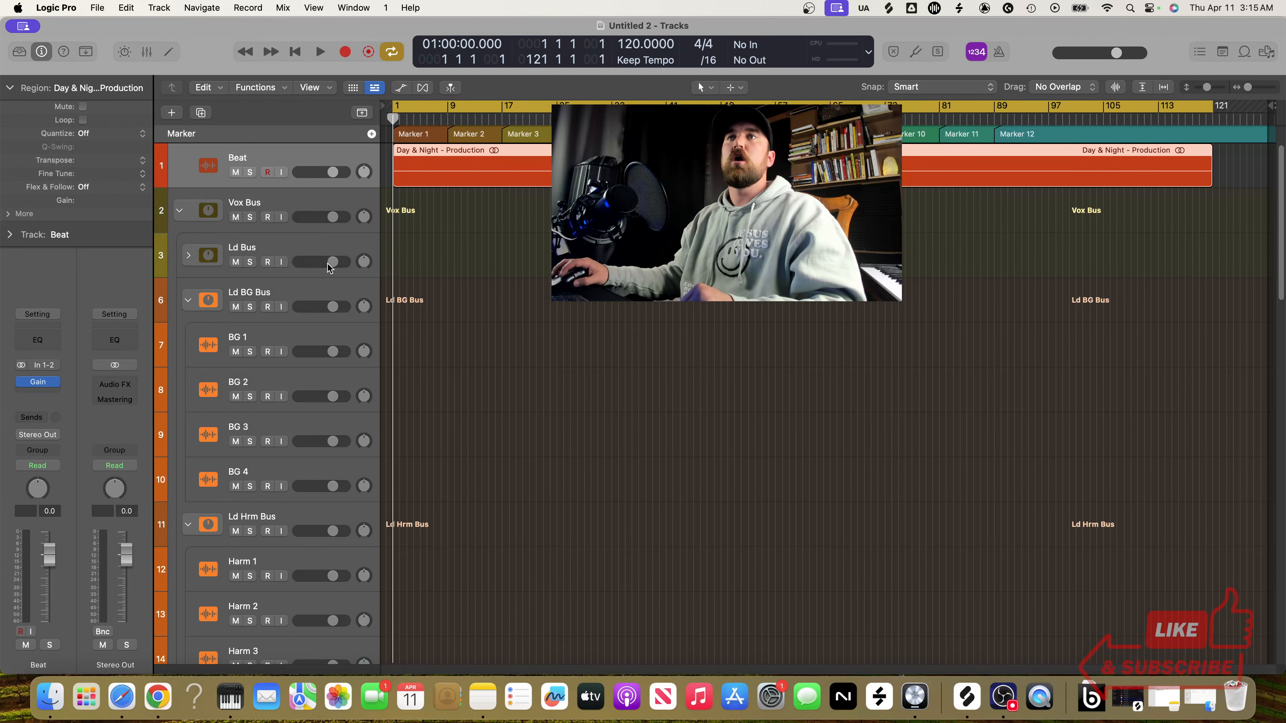
click(260, 152)
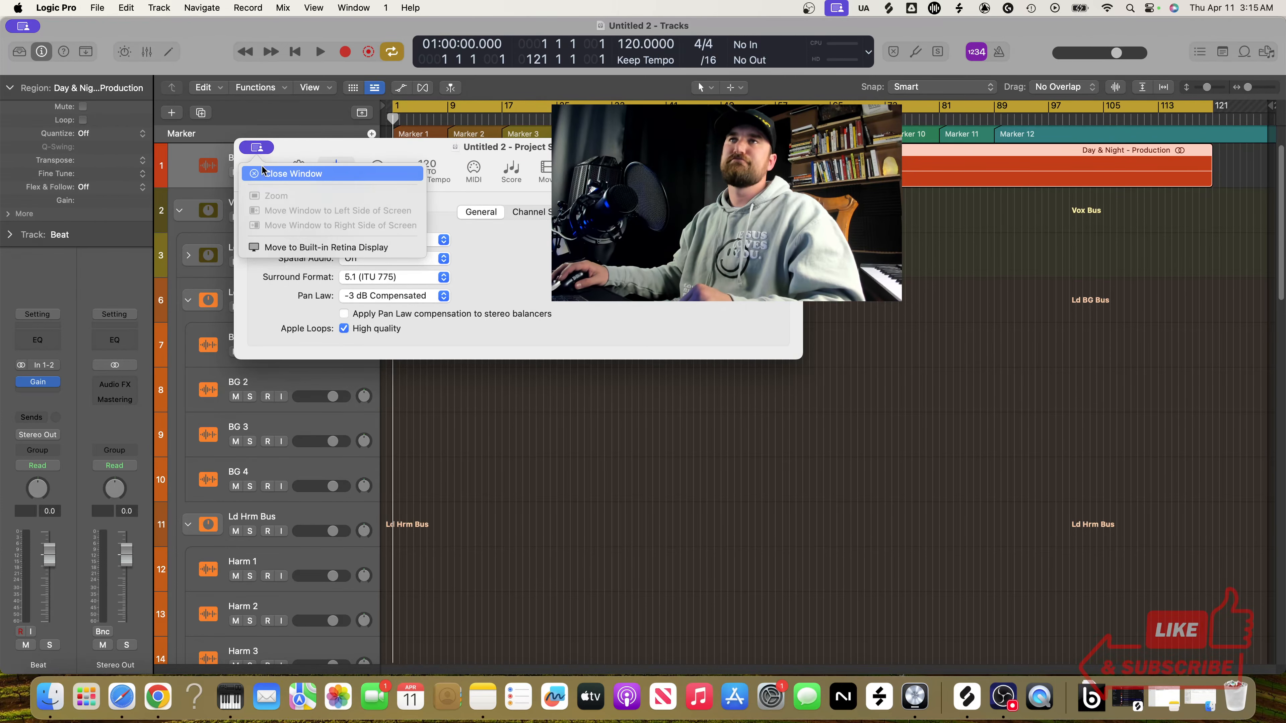
click(263, 173)
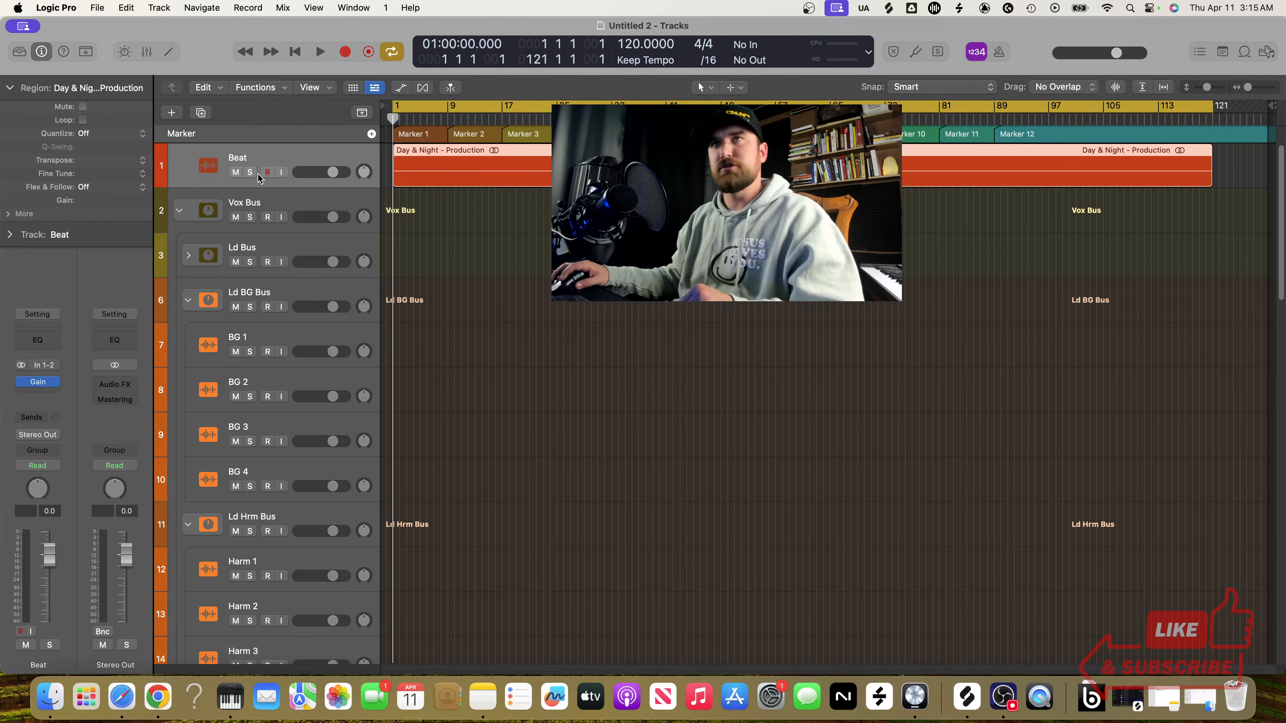
Step: Set the I/O buffer size to 32 samples in the audio device settings, check the resulting latency, and close the settings window
click(45, 8)
mouse_move(86, 49)
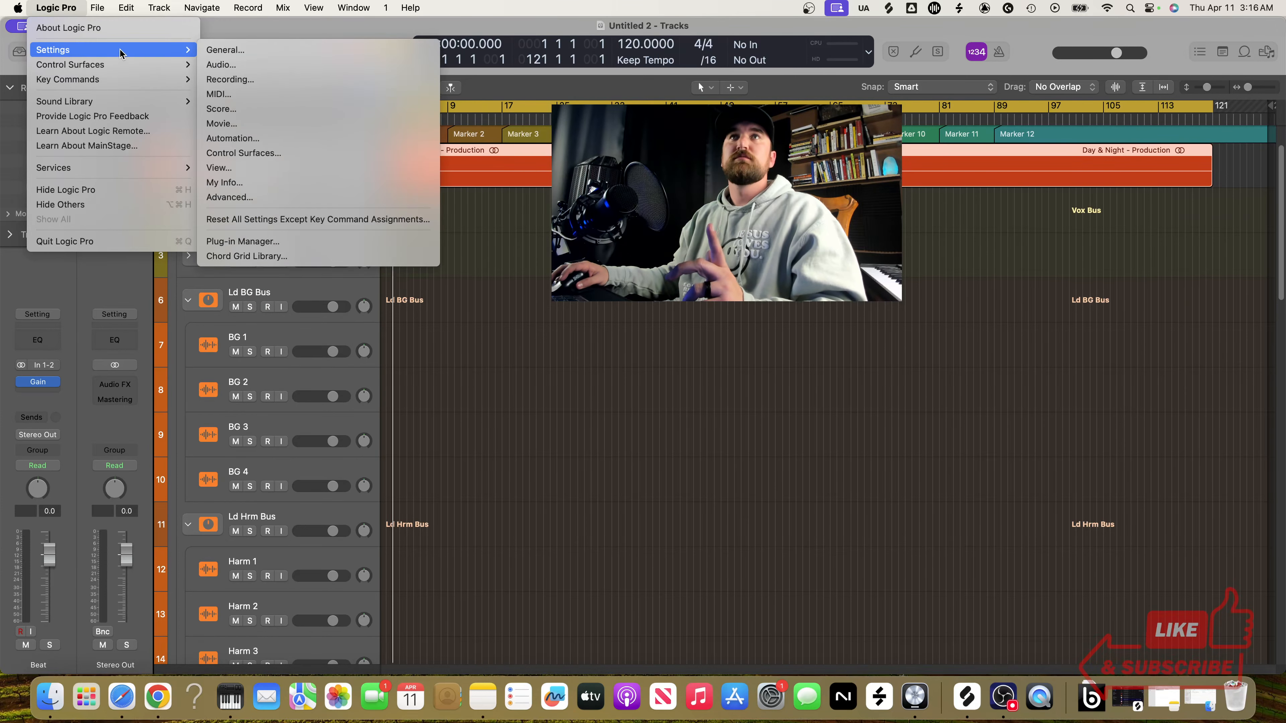
click(222, 65)
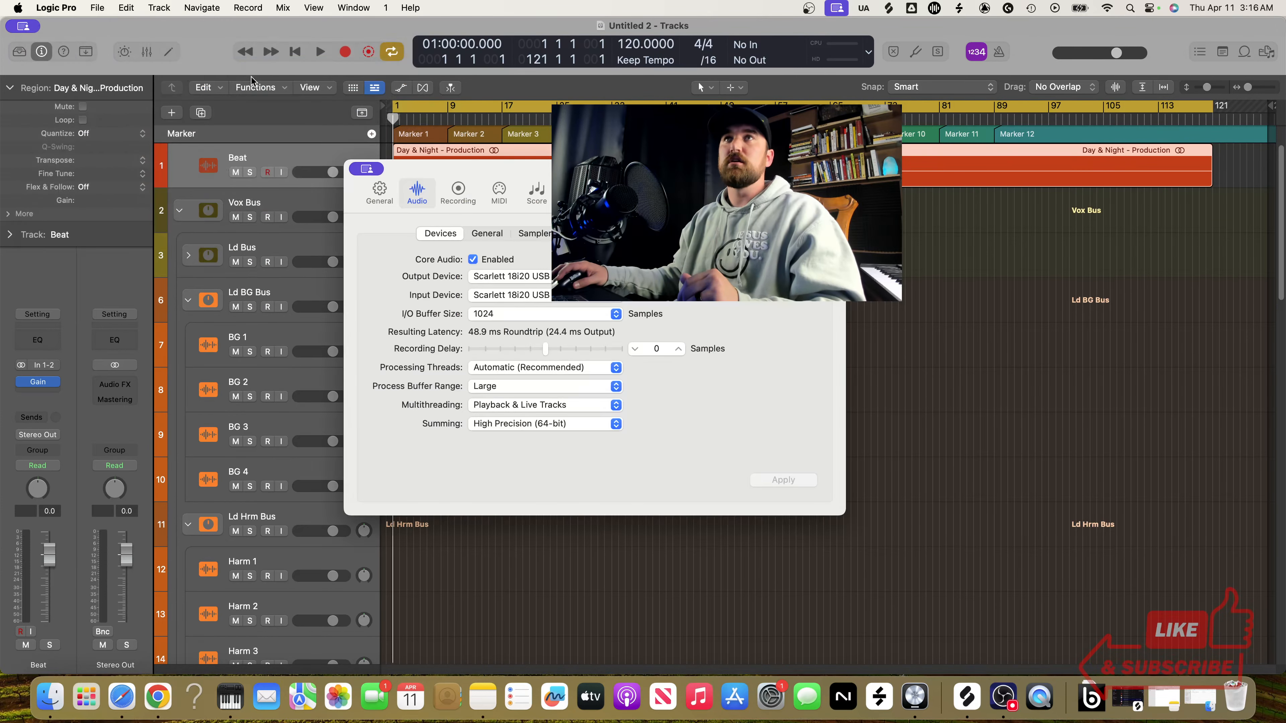
click(513, 315)
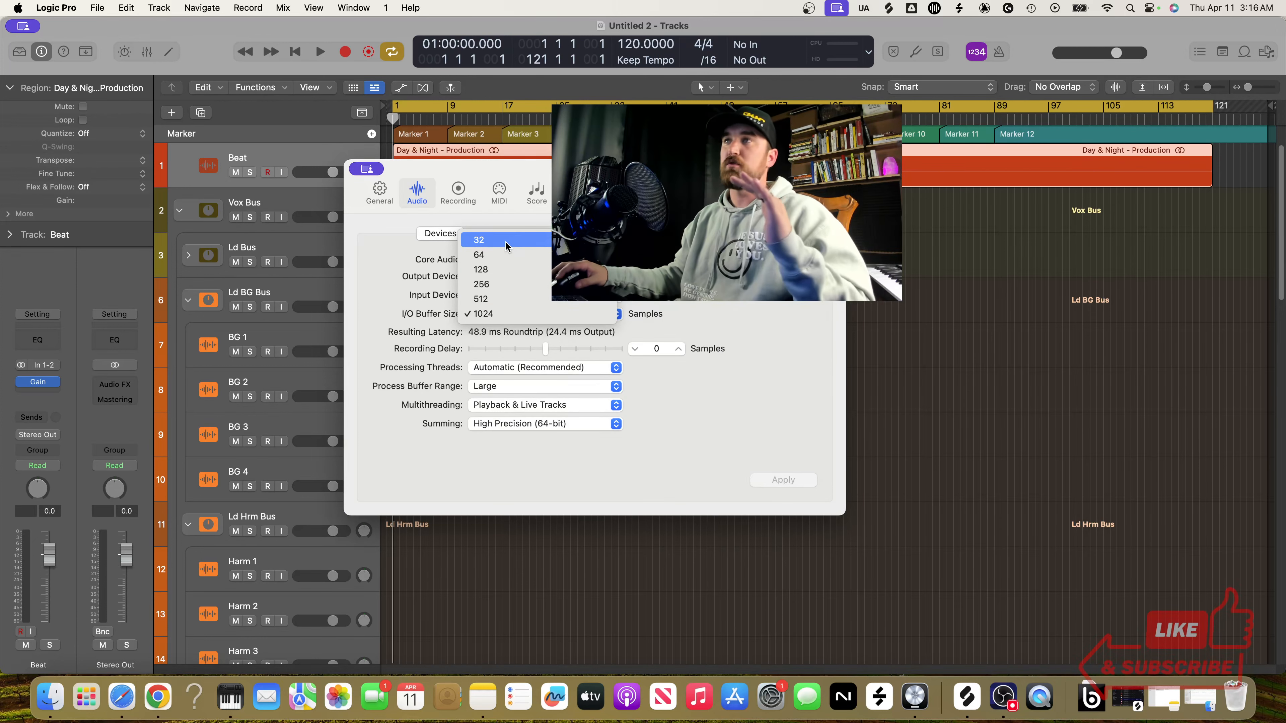
click(420, 318)
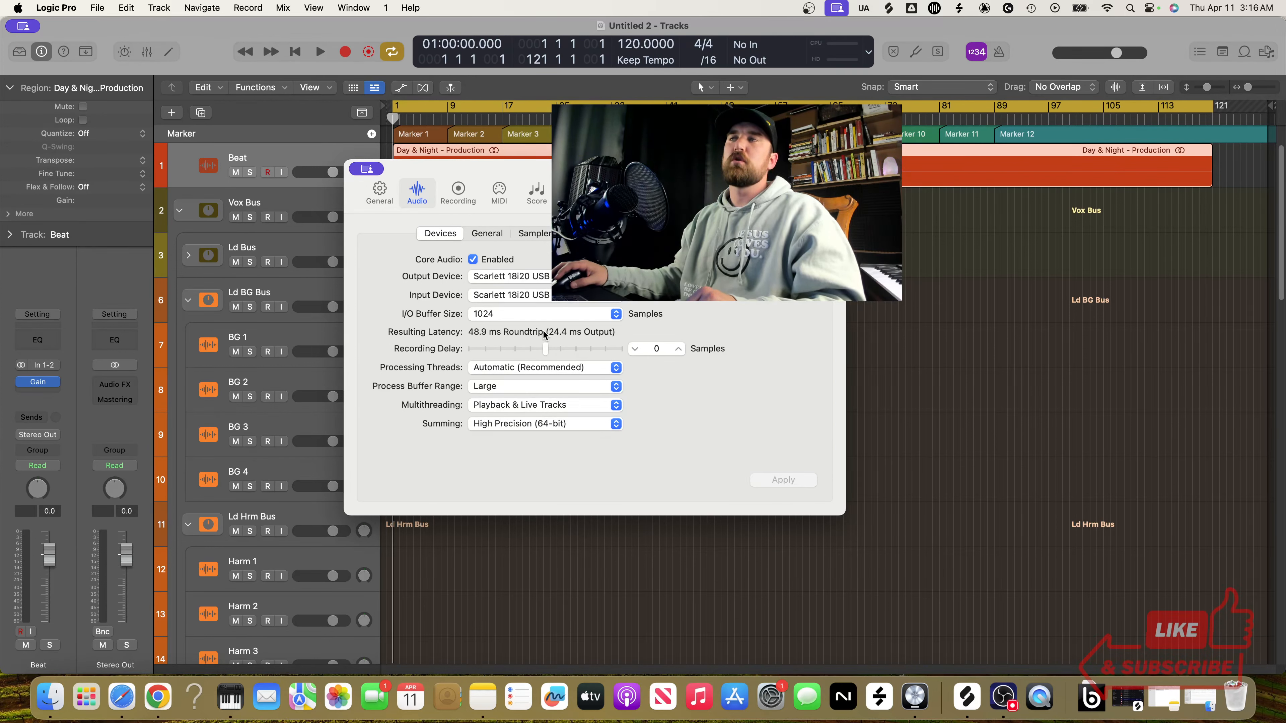
mouse_move(534, 336)
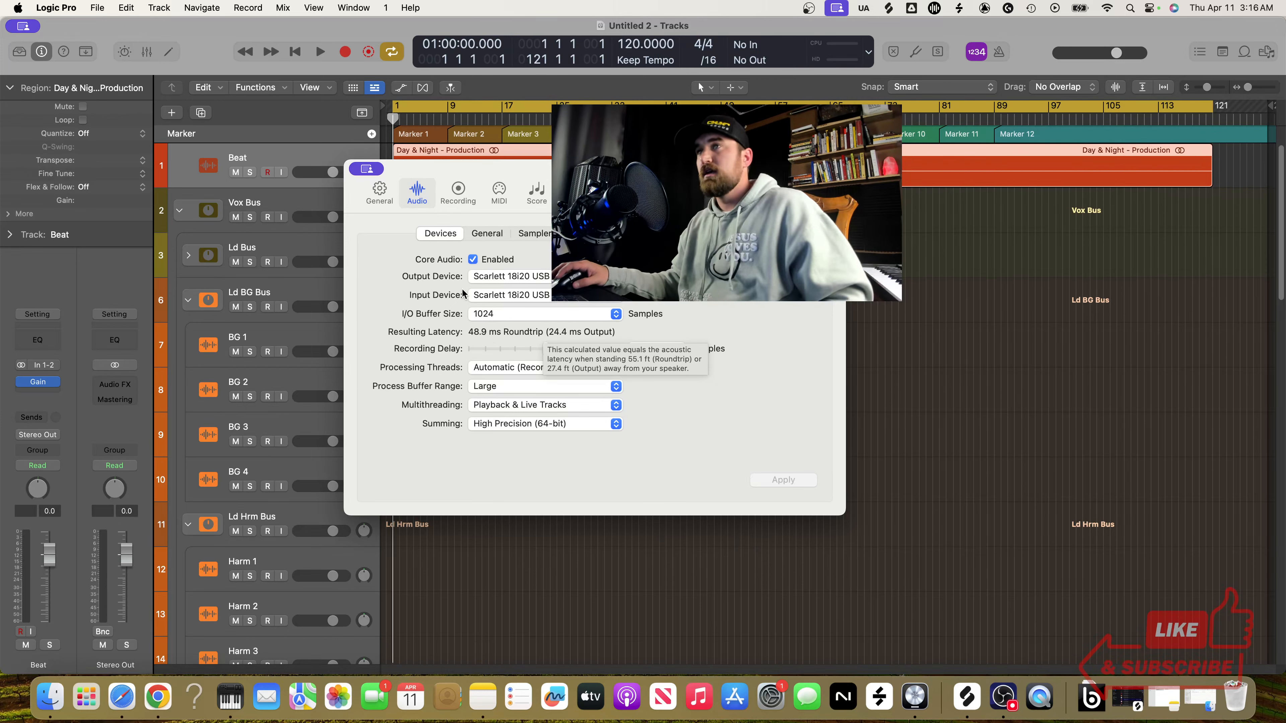
click(477, 318)
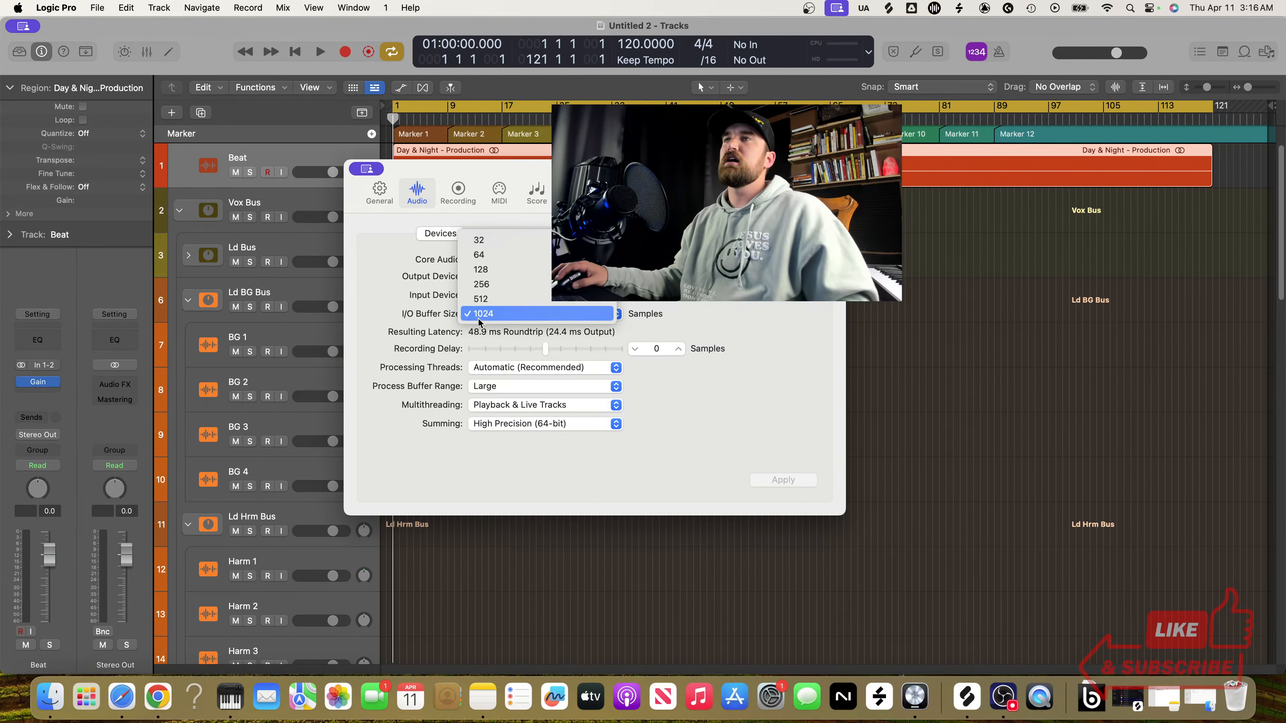
click(489, 238)
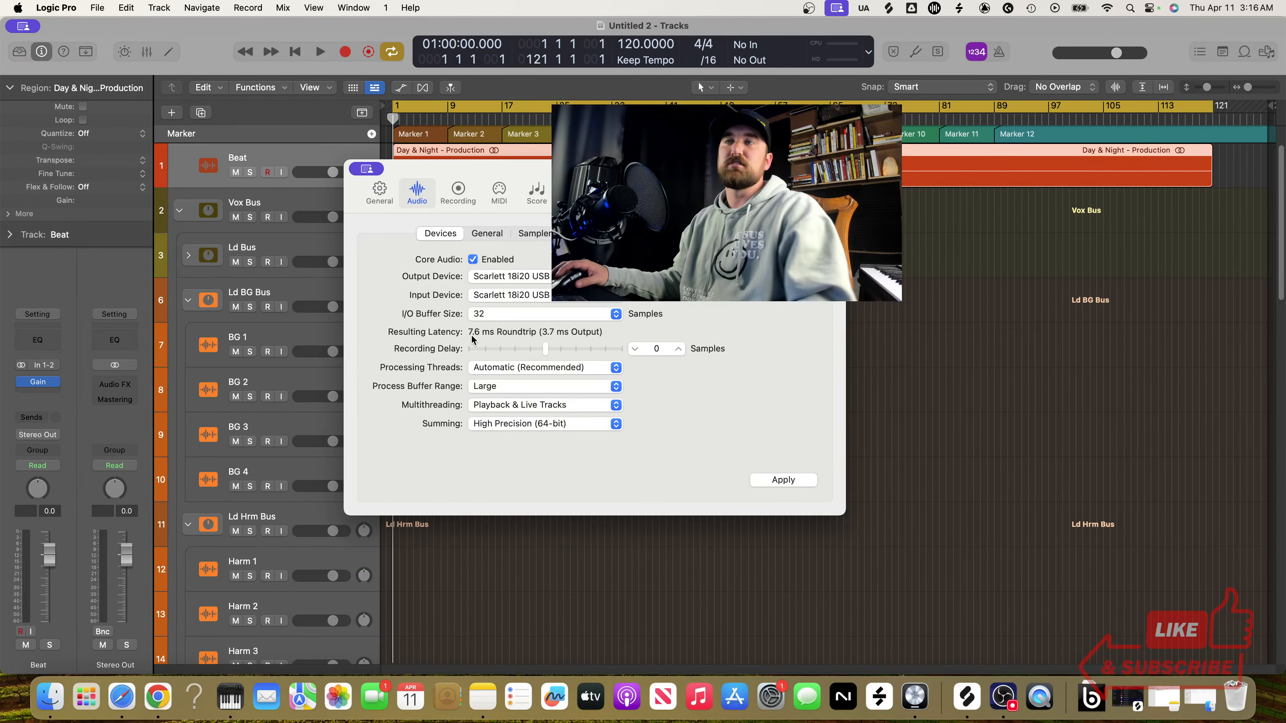
mouse_move(472, 336)
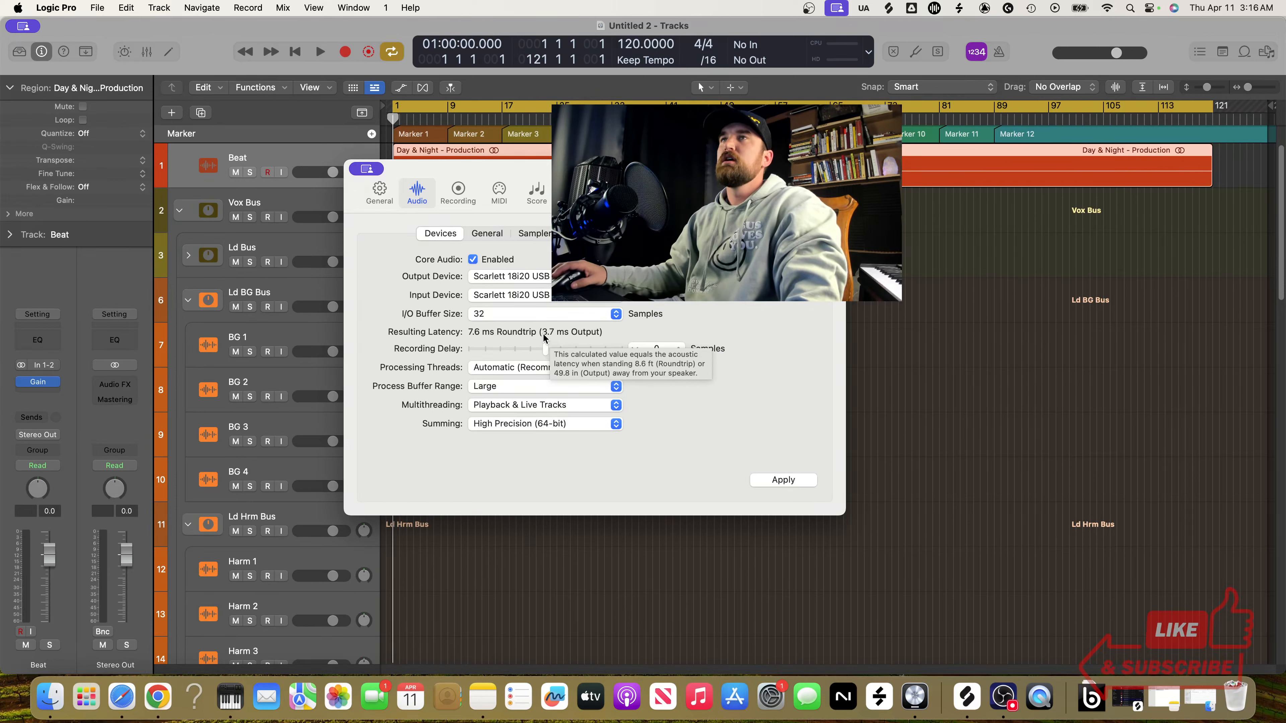
click(374, 173)
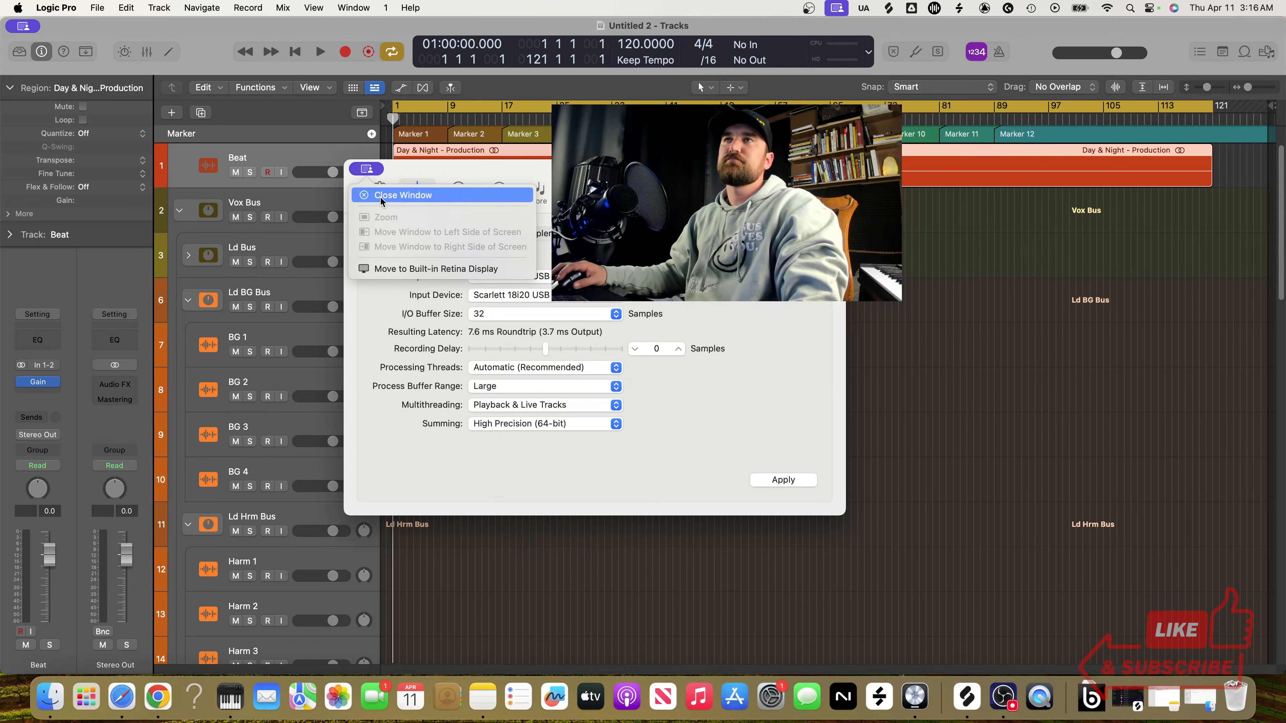
click(366, 194)
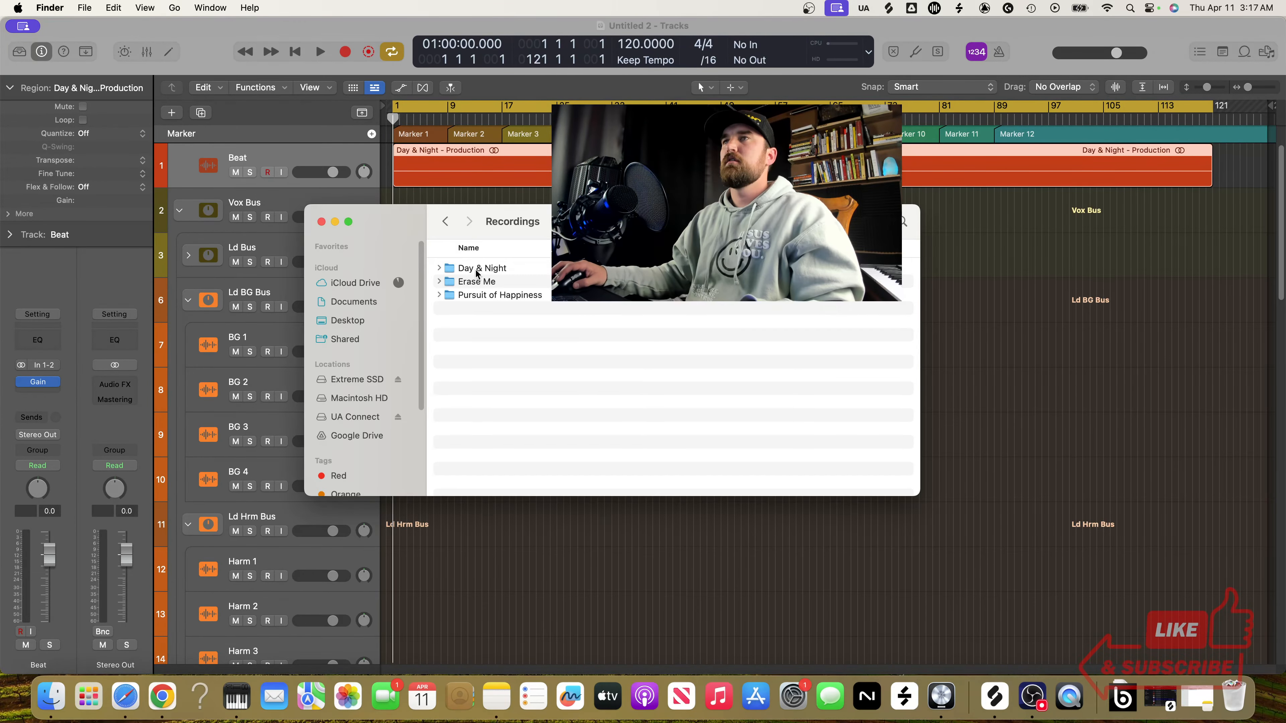
Step: Open the Day & Night - Recording project from its Recordings folder in Finder and export all tracks as audio files to the Dry folder
double_click(475, 268)
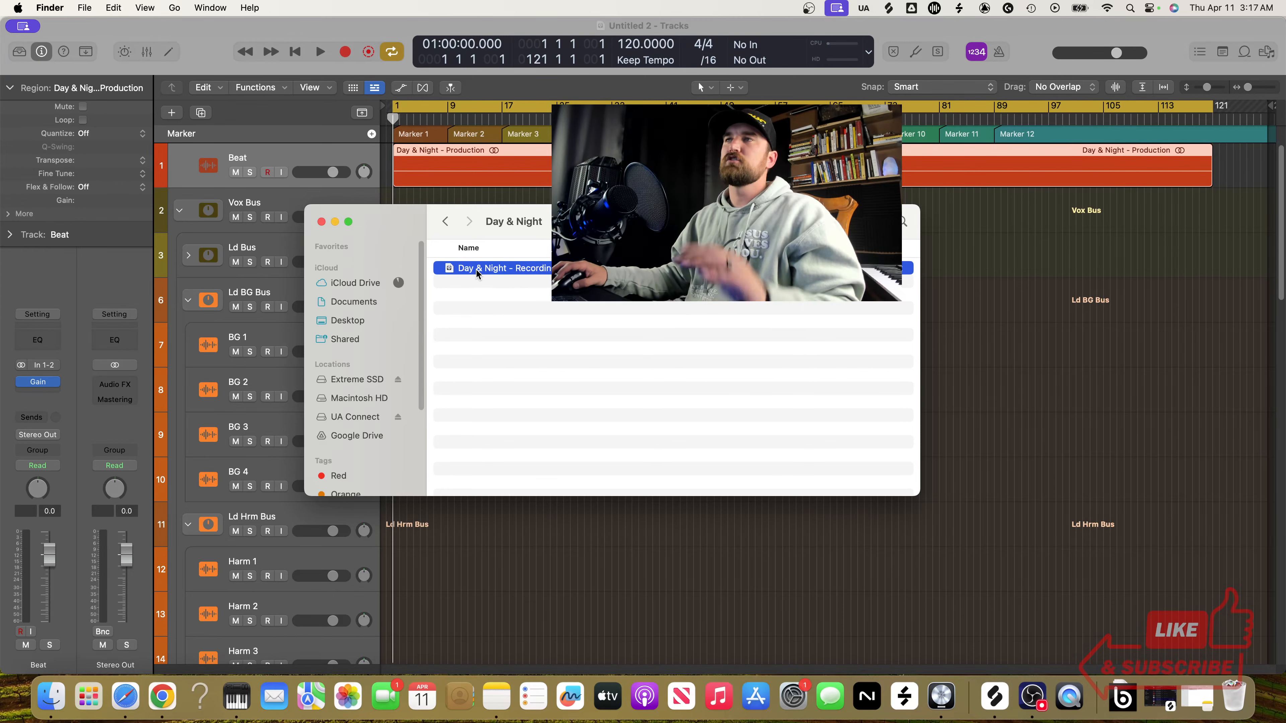
double_click(477, 269)
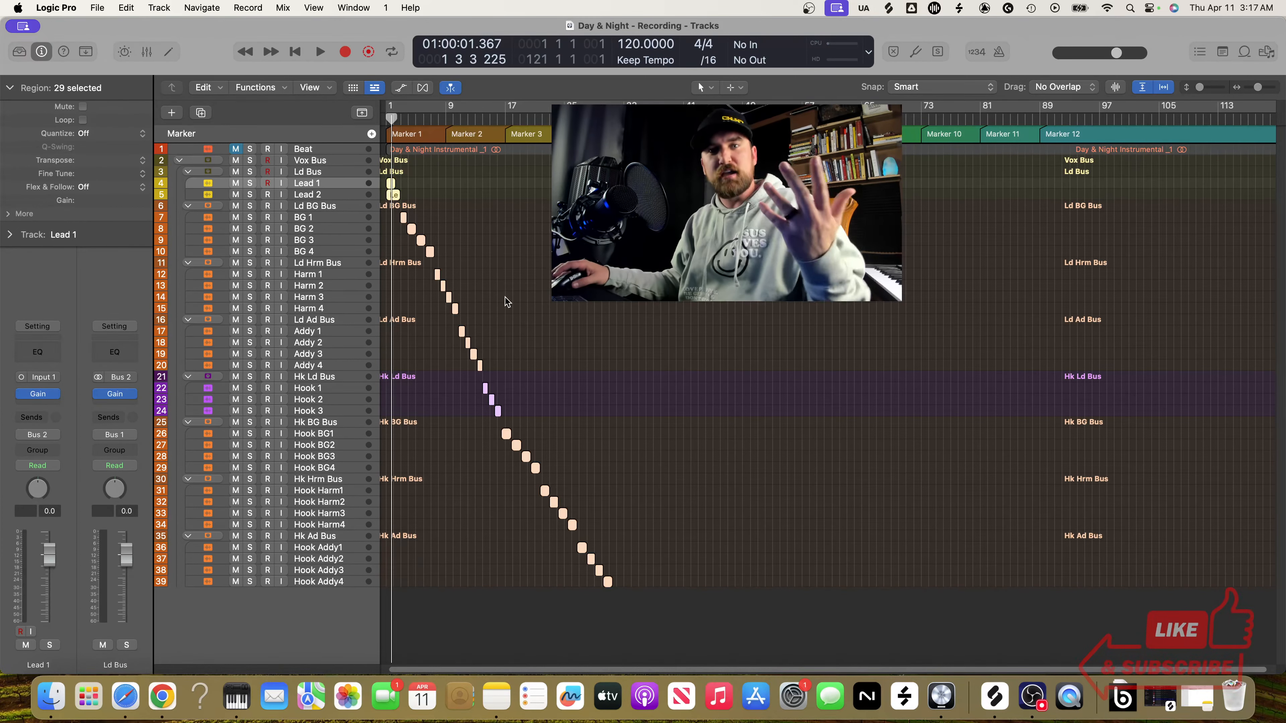
click(97, 7)
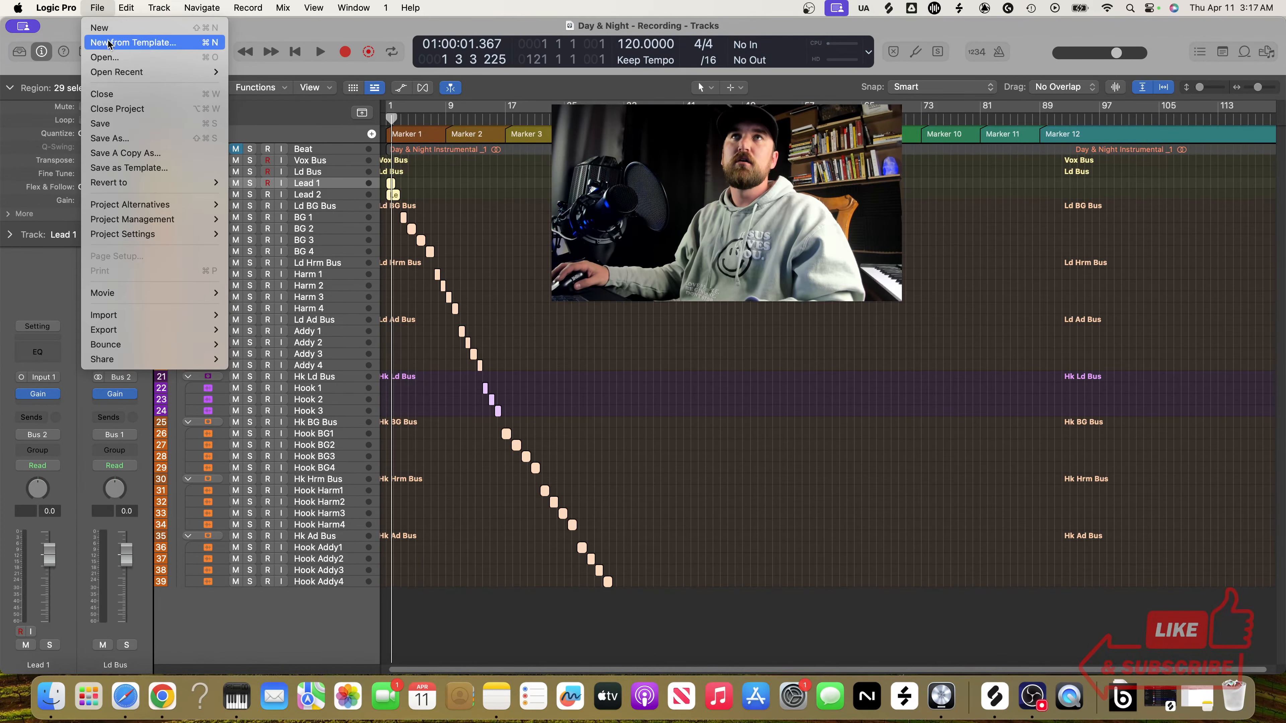
mouse_move(152, 330)
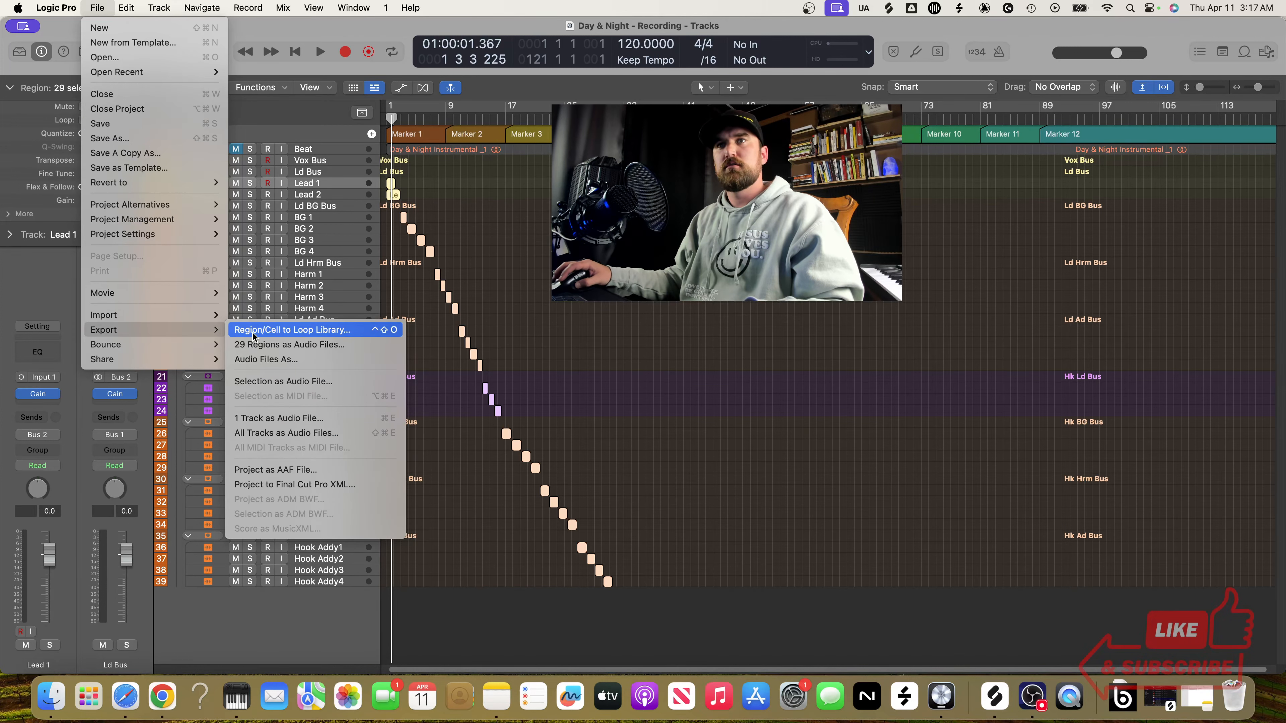
click(287, 434)
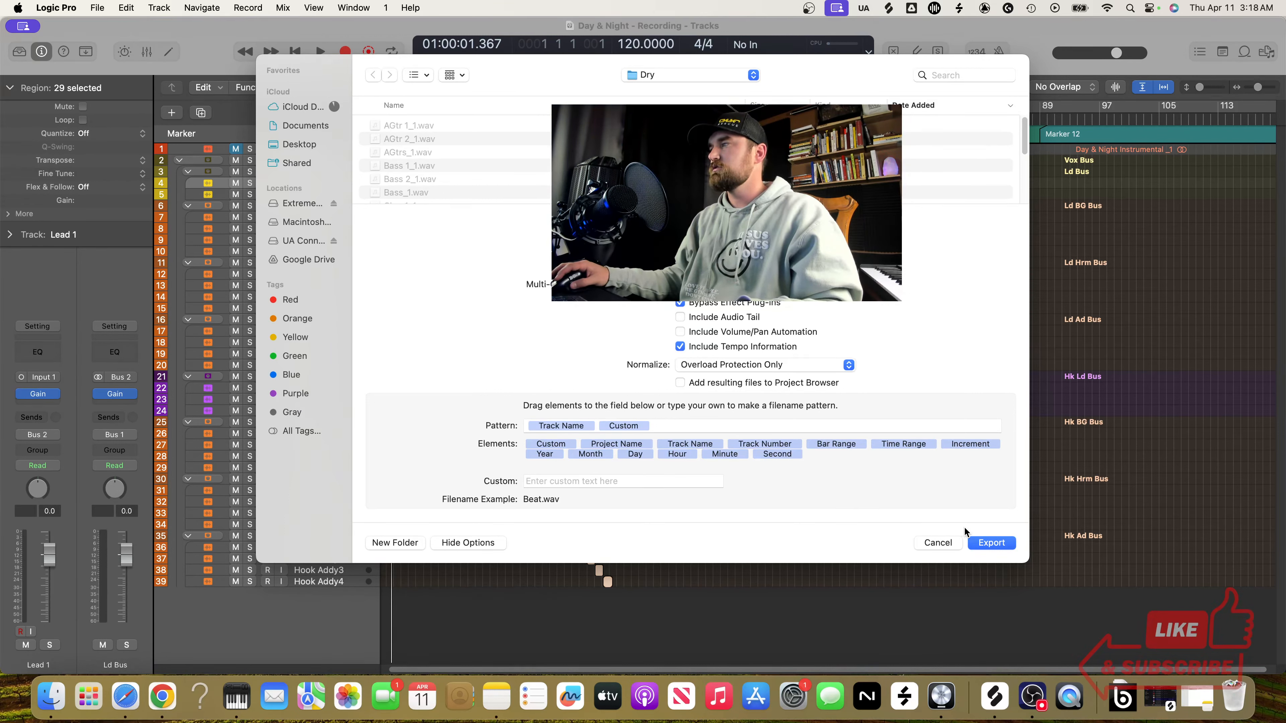
click(987, 539)
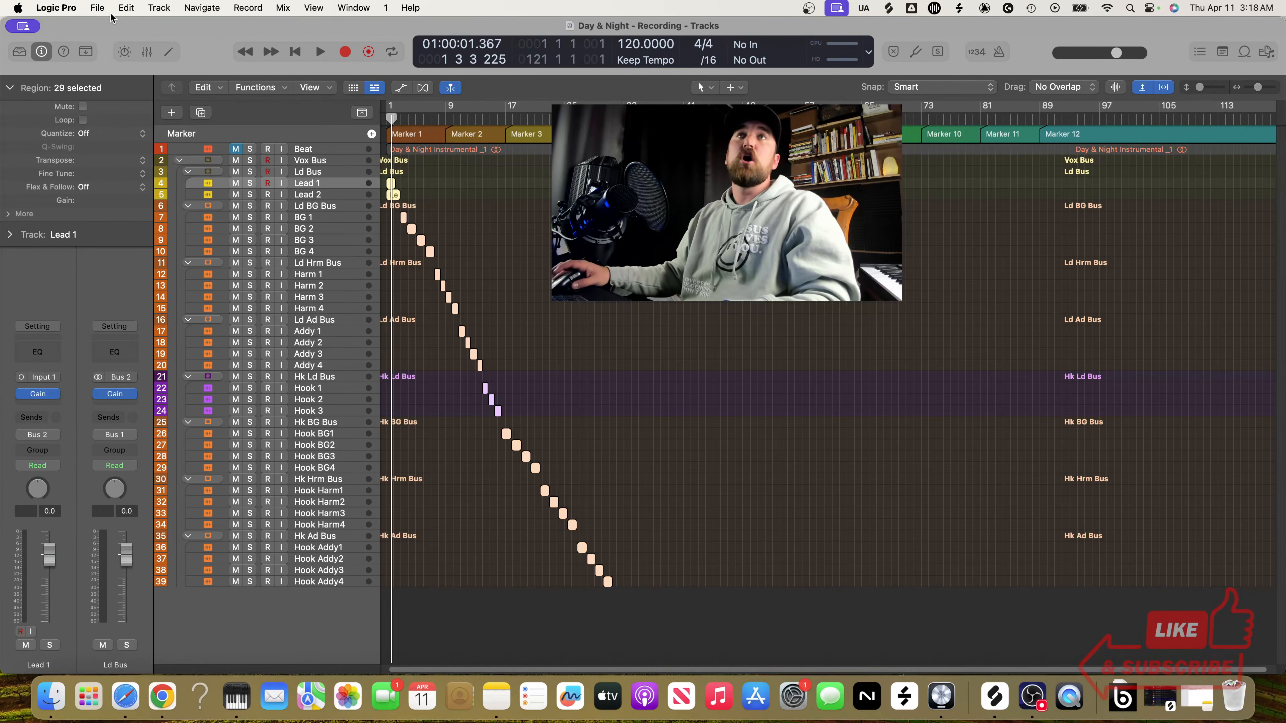
Step: Create a new project from the saved template containing Bass, Drums, Insts and Vox Bus stacks, and expand all its track stacks
click(96, 9)
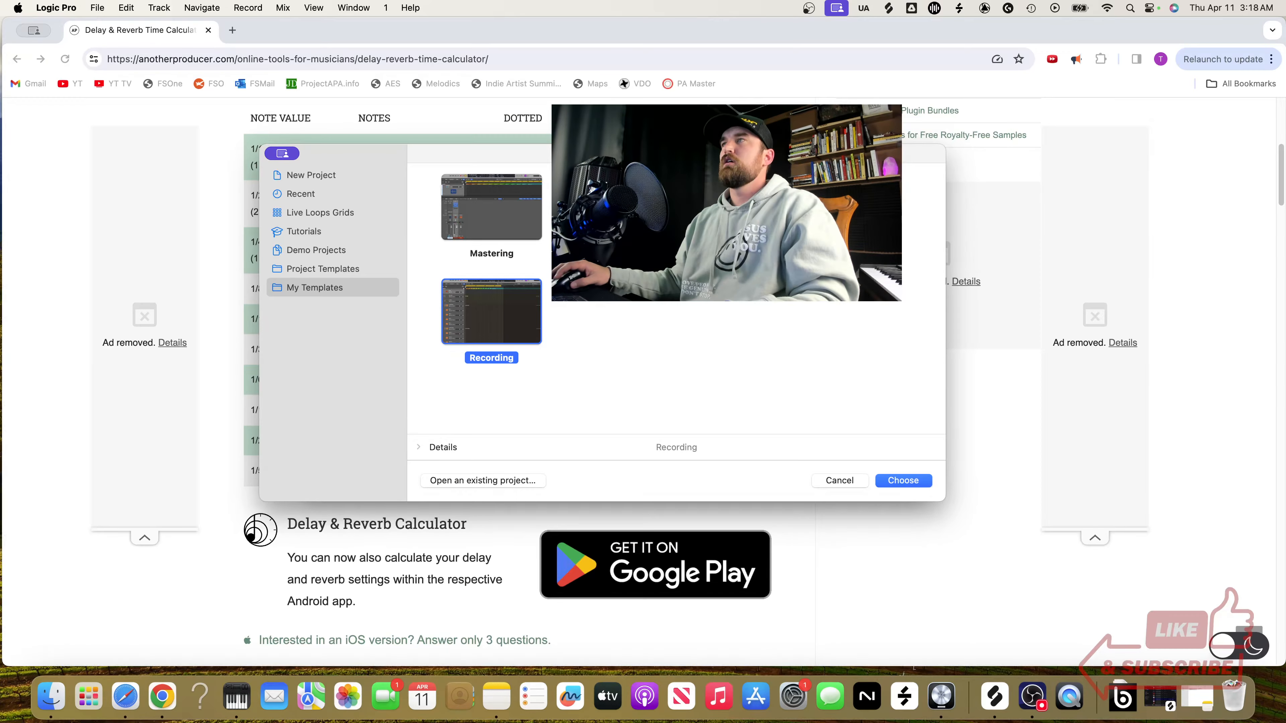
double_click(615, 208)
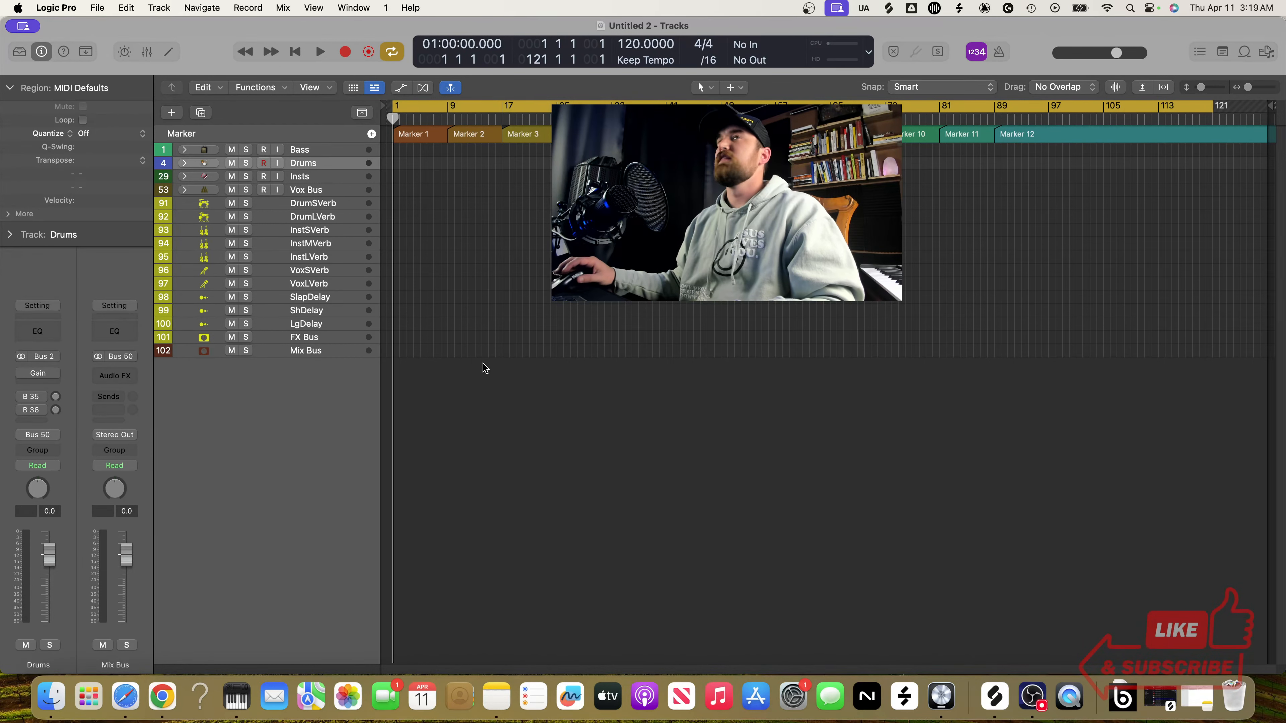
key(x)
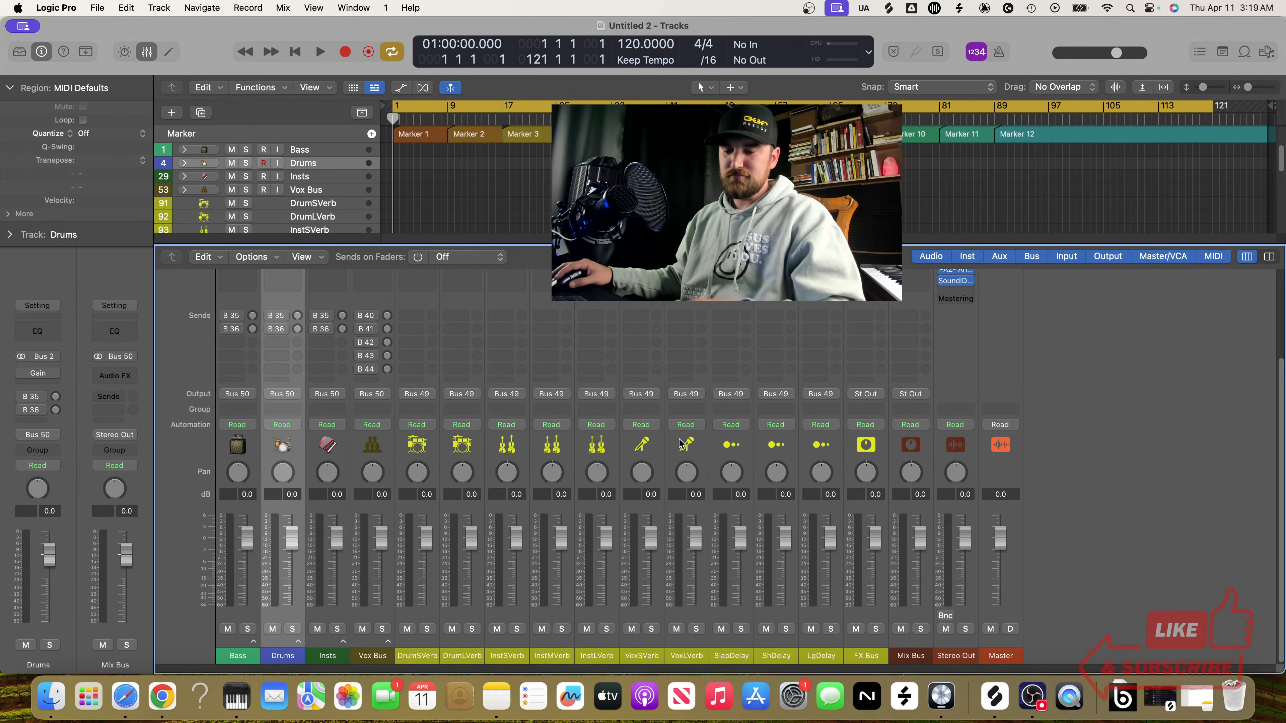
key(x)
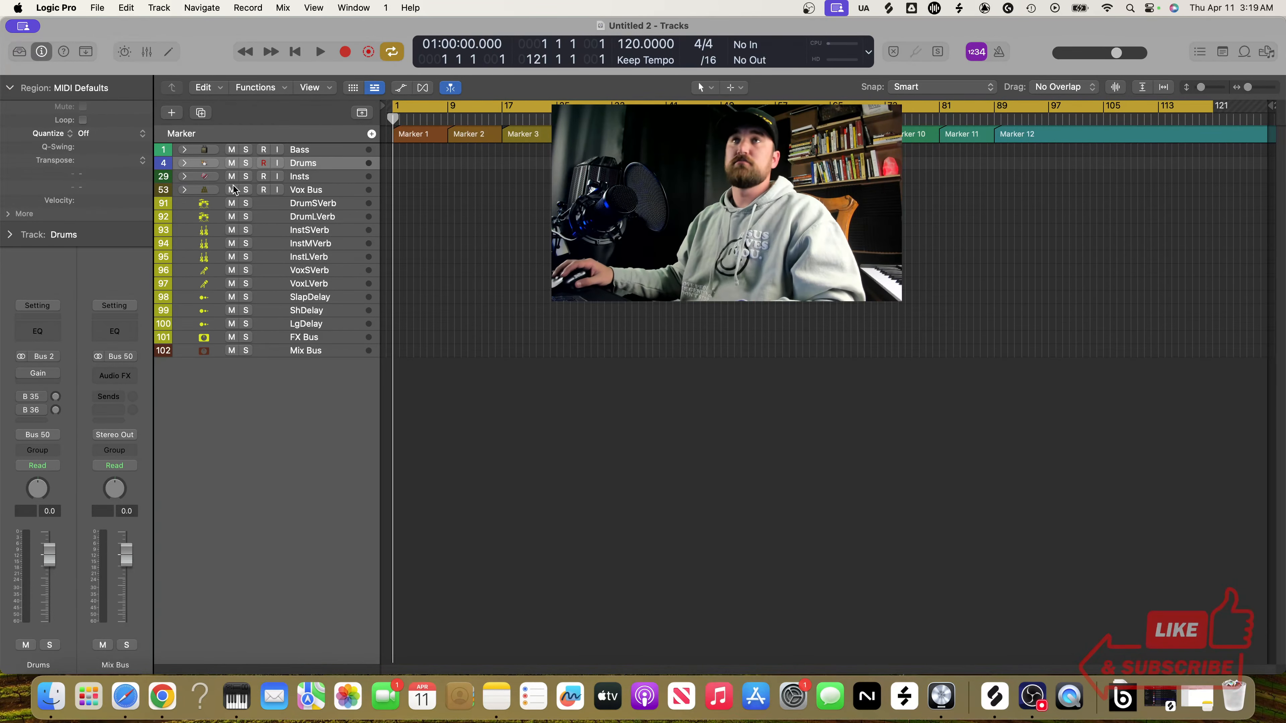
alt+click(184, 152)
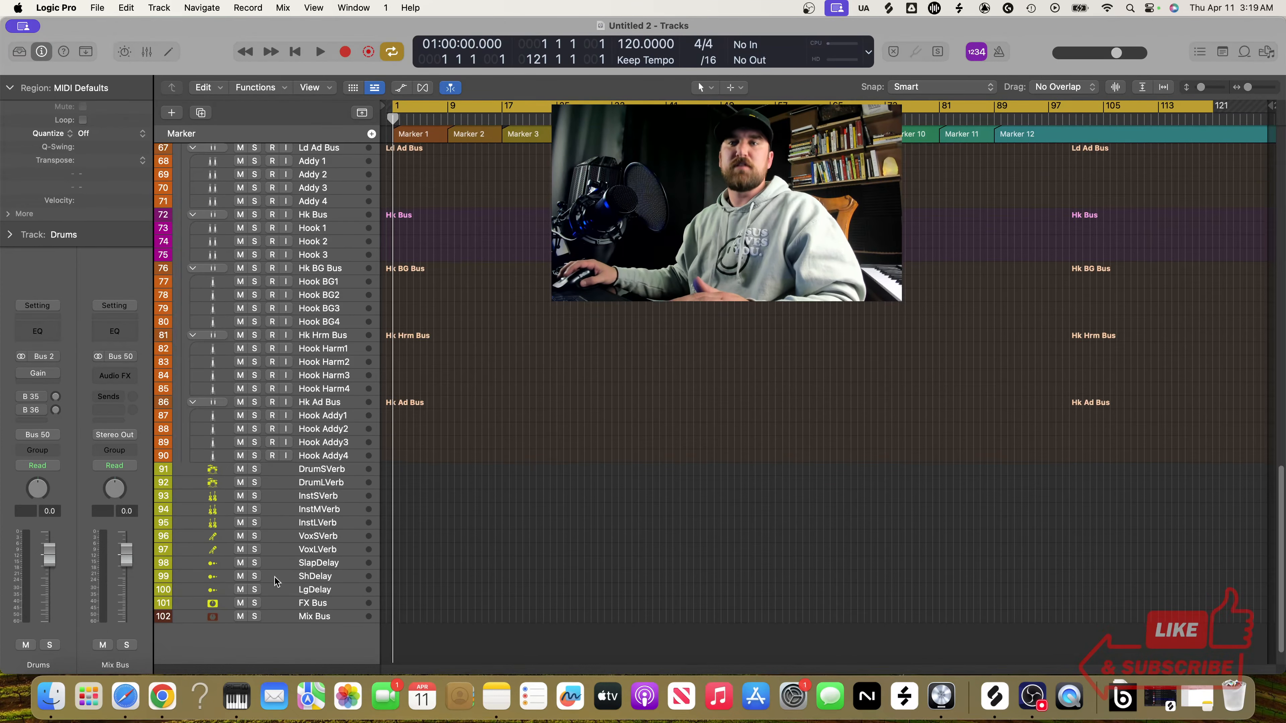
Step: Examine the template's mixer routing, from the reverb and delay returns, FX Bus and Mix Bus back through the vocal, instrument and drum channels
key(x)
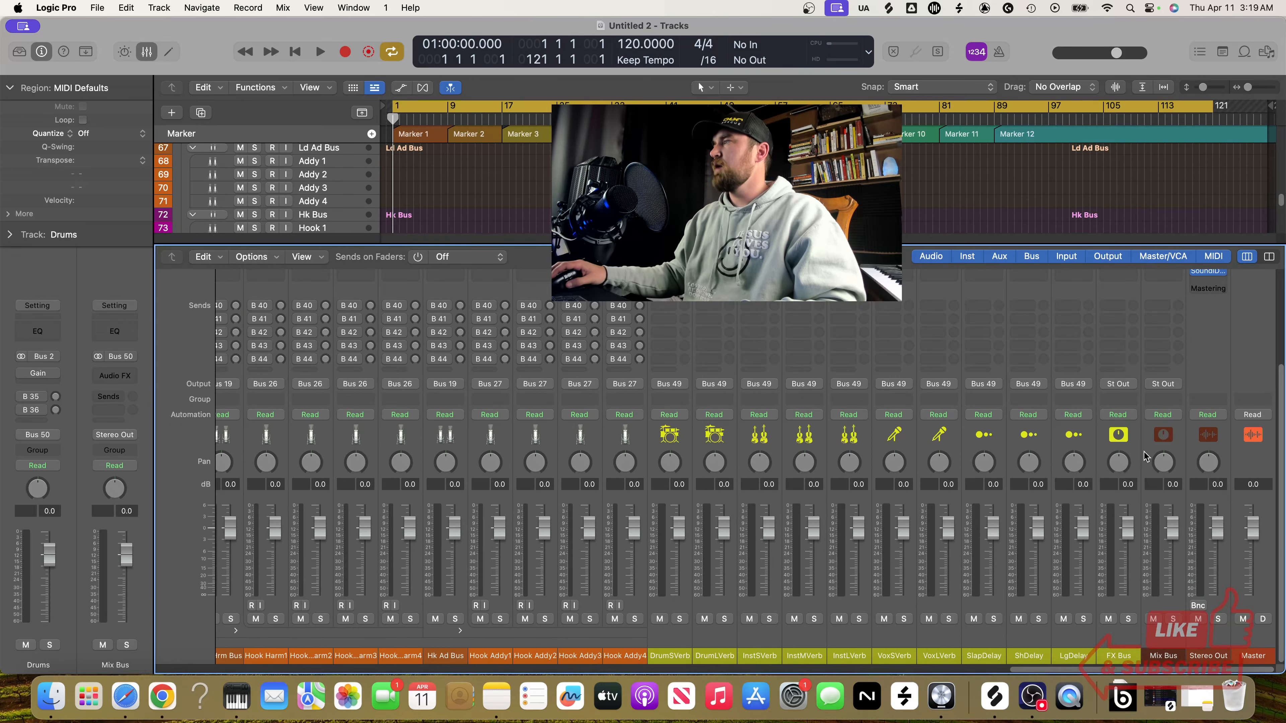
click(1077, 436)
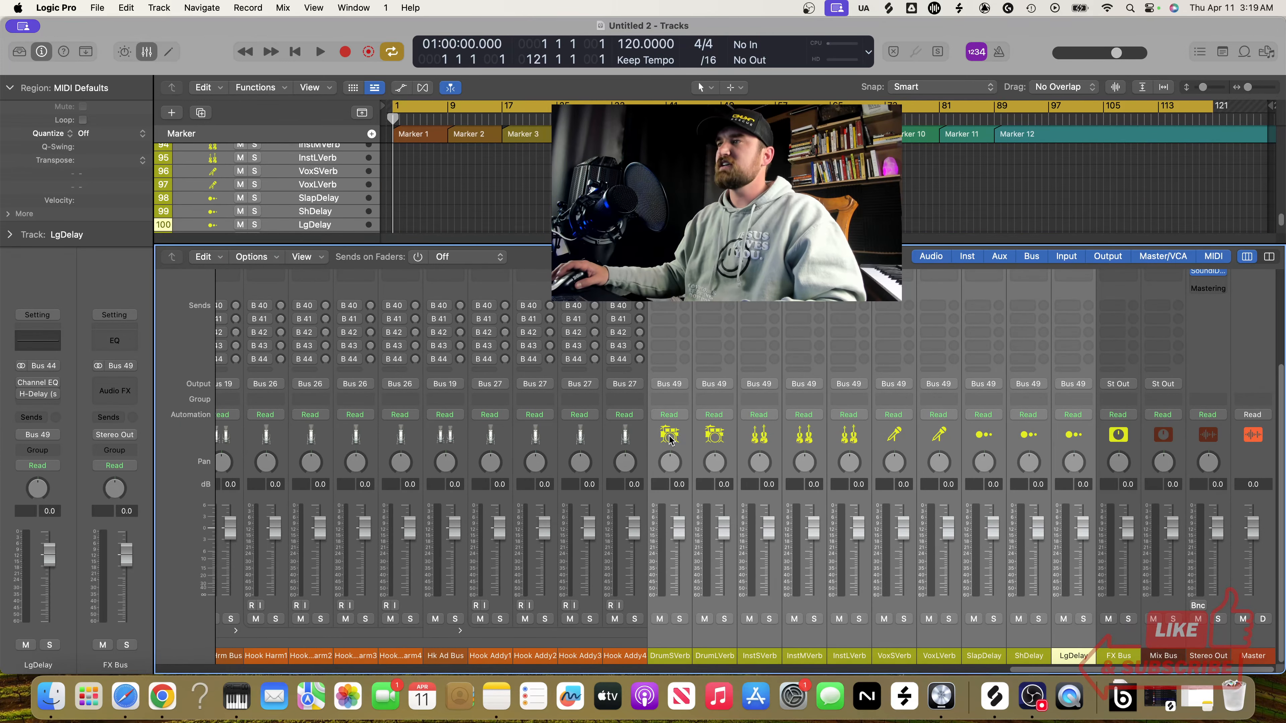
click(1112, 439)
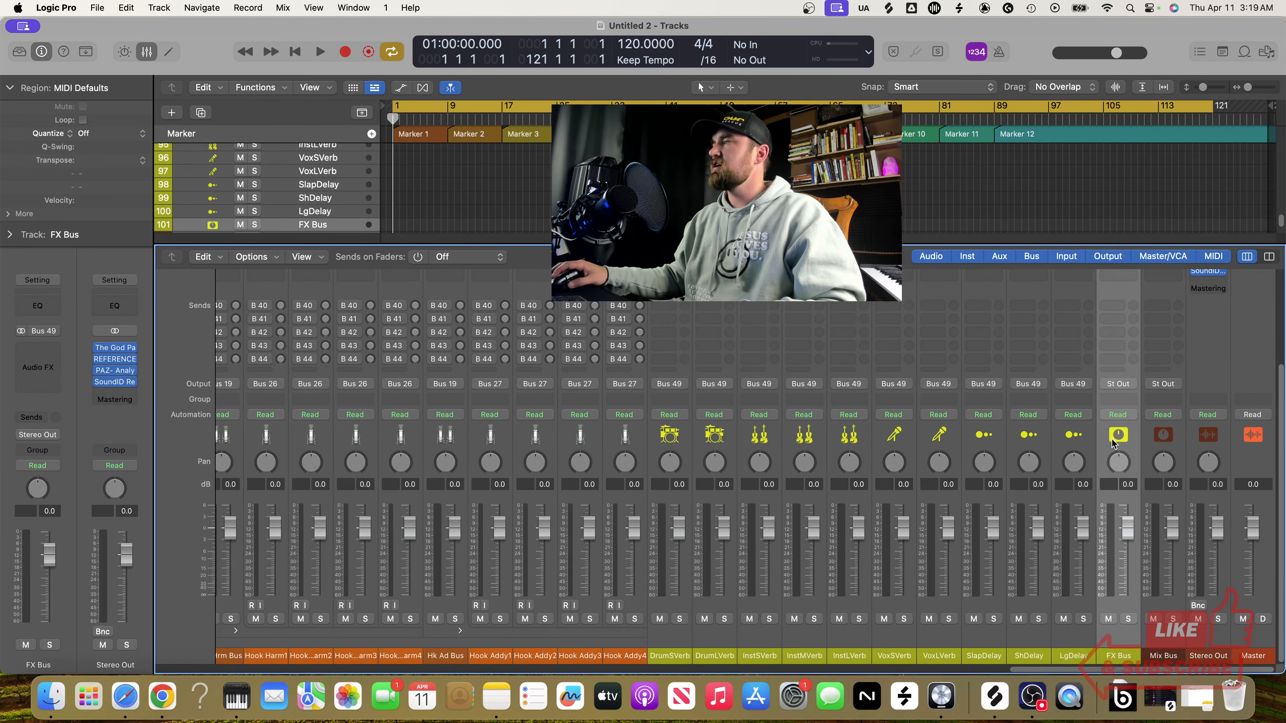
click(1180, 437)
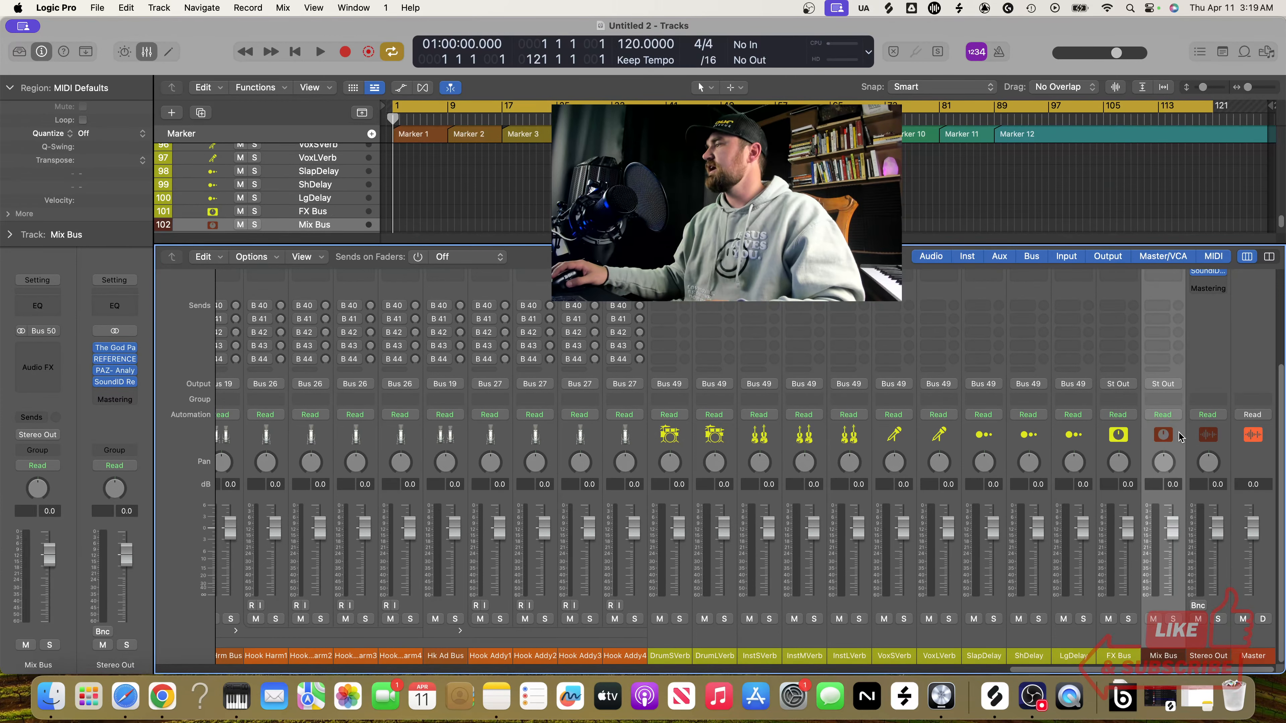
scroll(934, 412, left, 5)
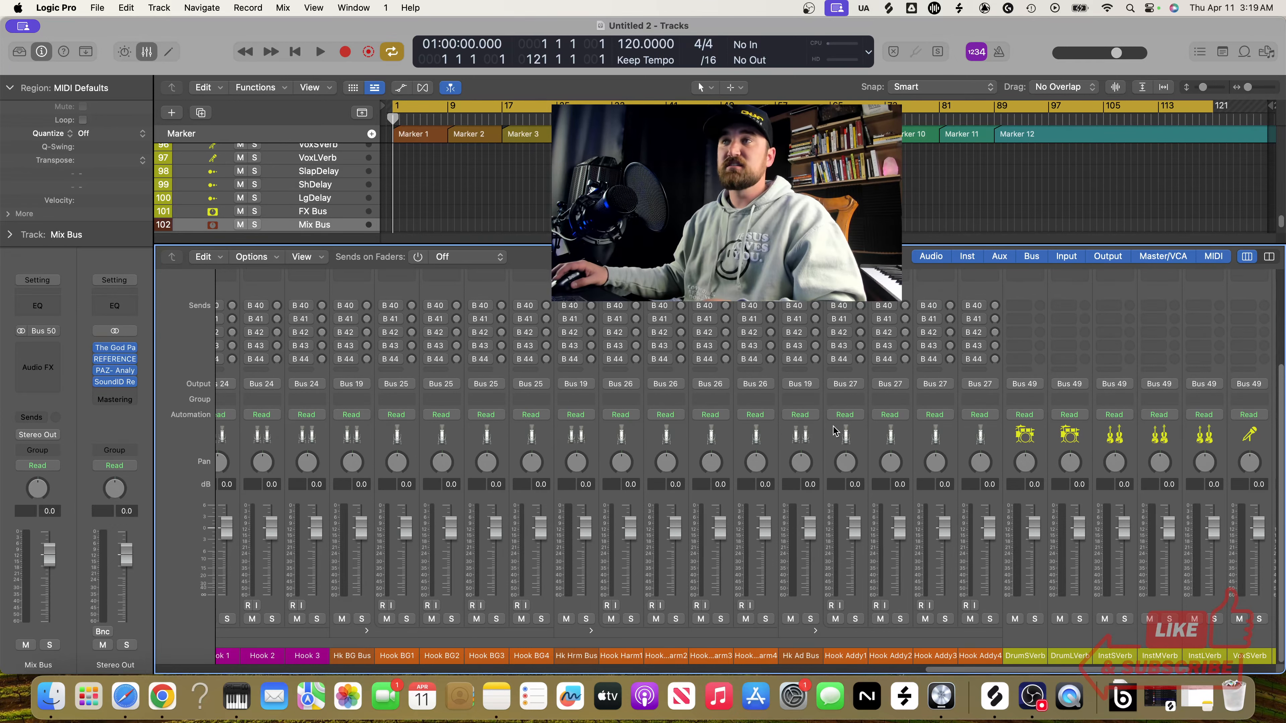
scroll(834, 431, left, 15)
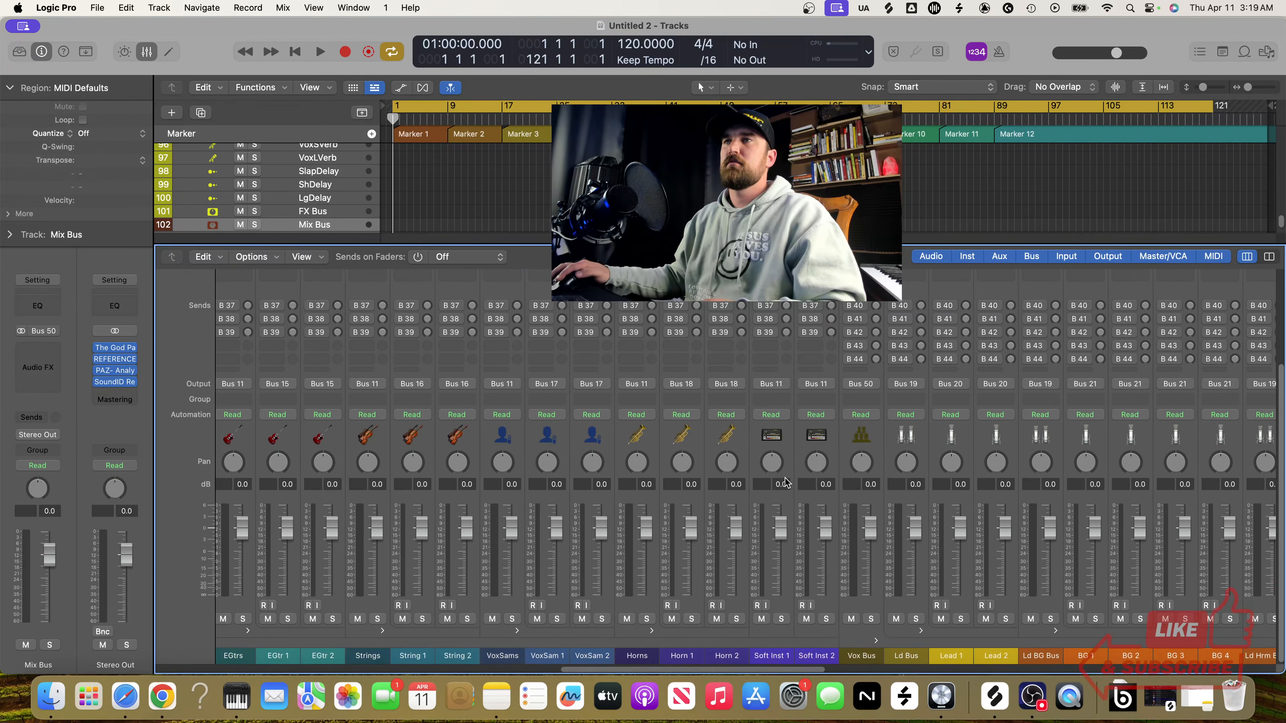
scroll(811, 420, left, 5)
scroll(557, 405, left, 15)
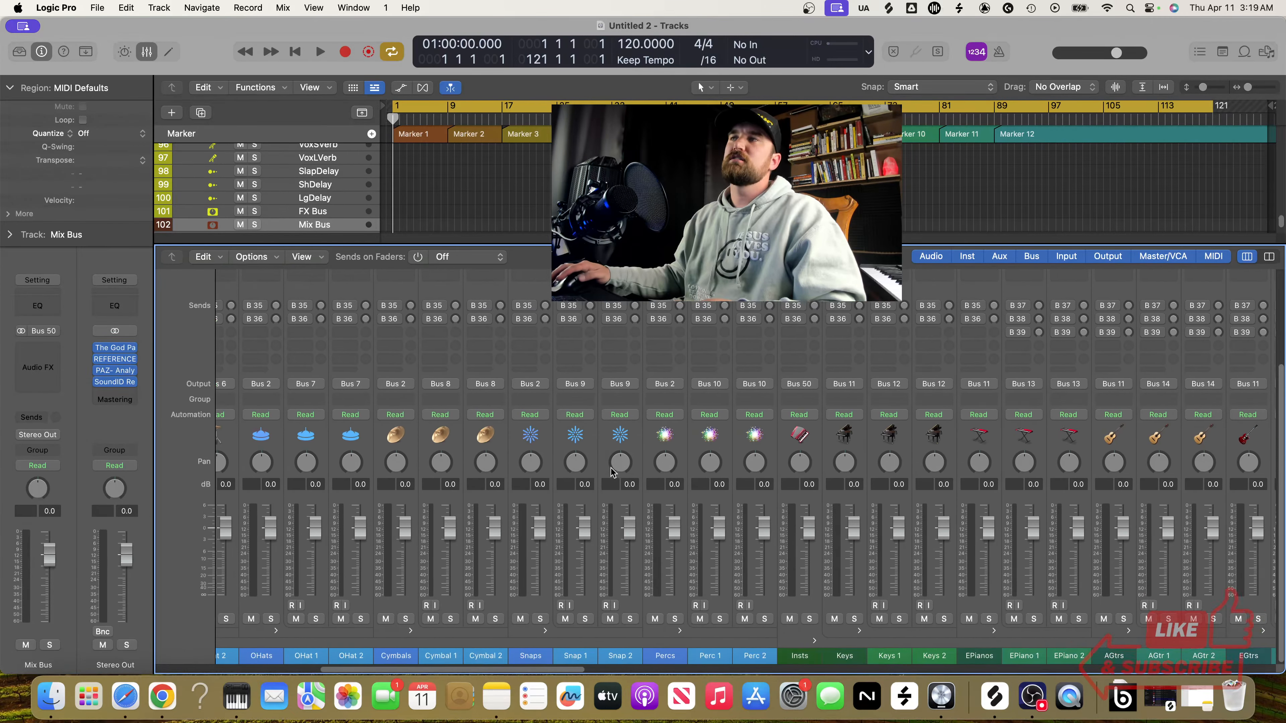
scroll(608, 471, left, 10)
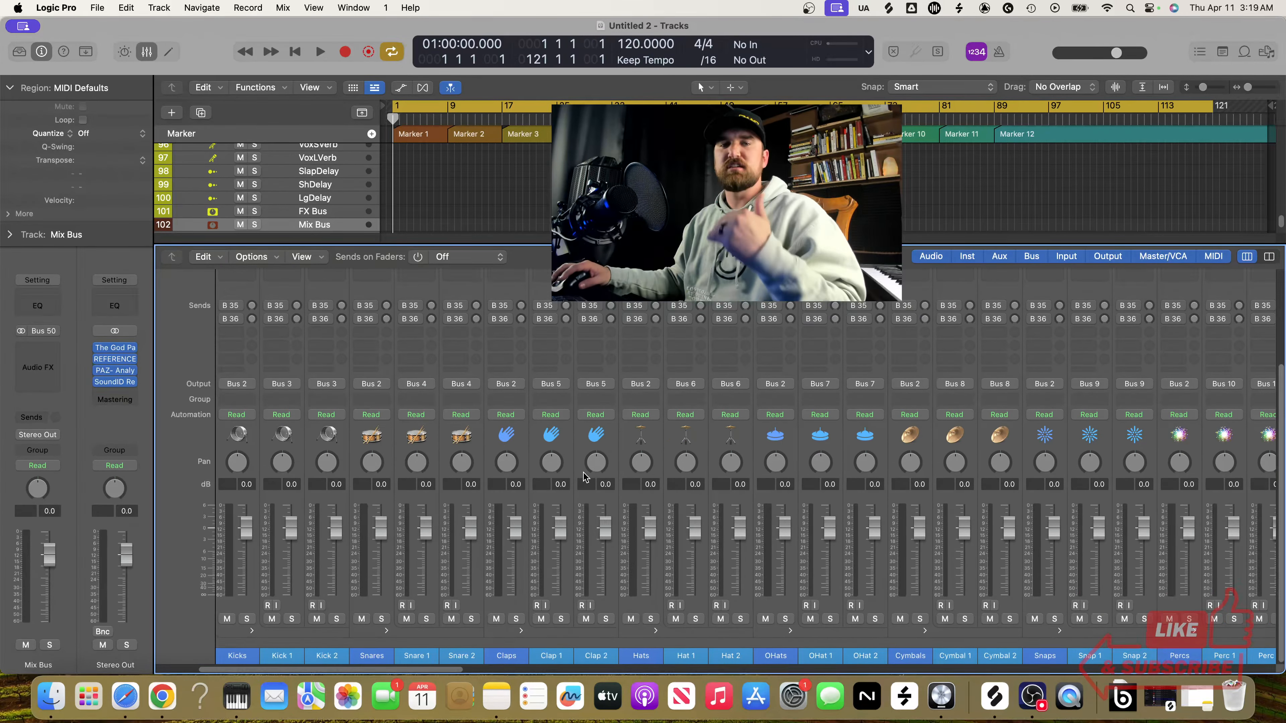
scroll(691, 509, right, 5)
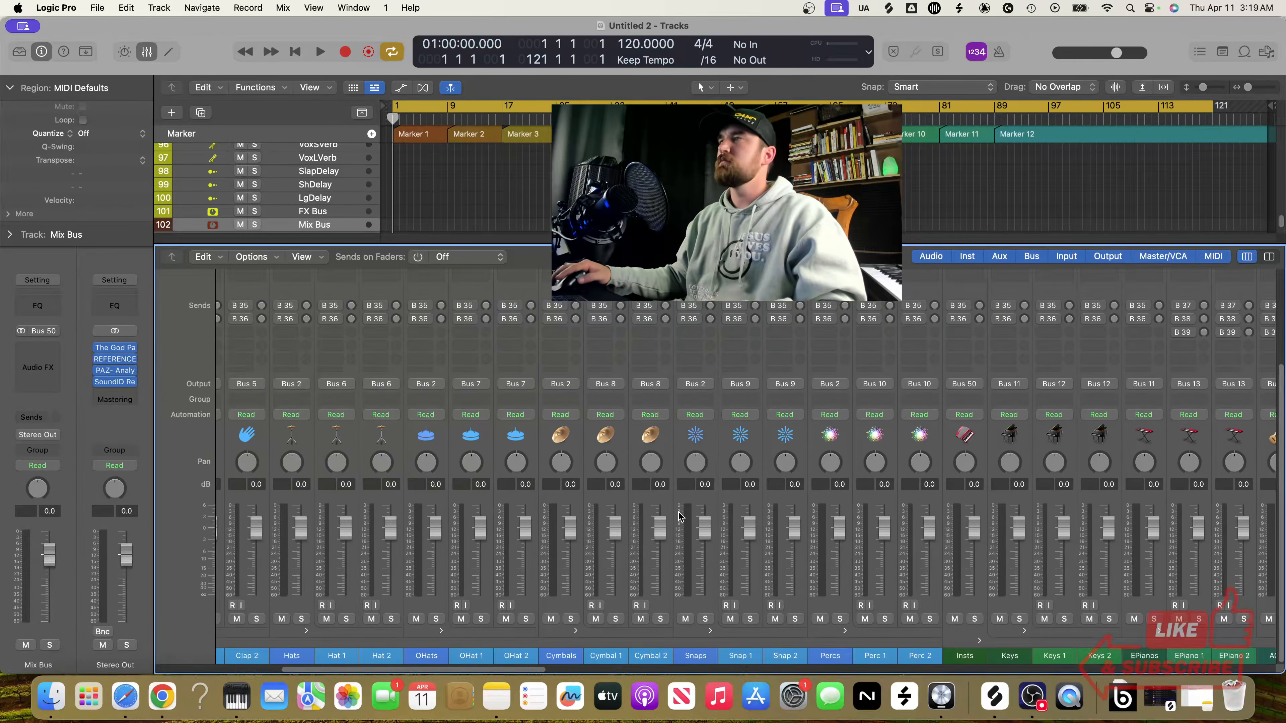
scroll(679, 512, right, 5)
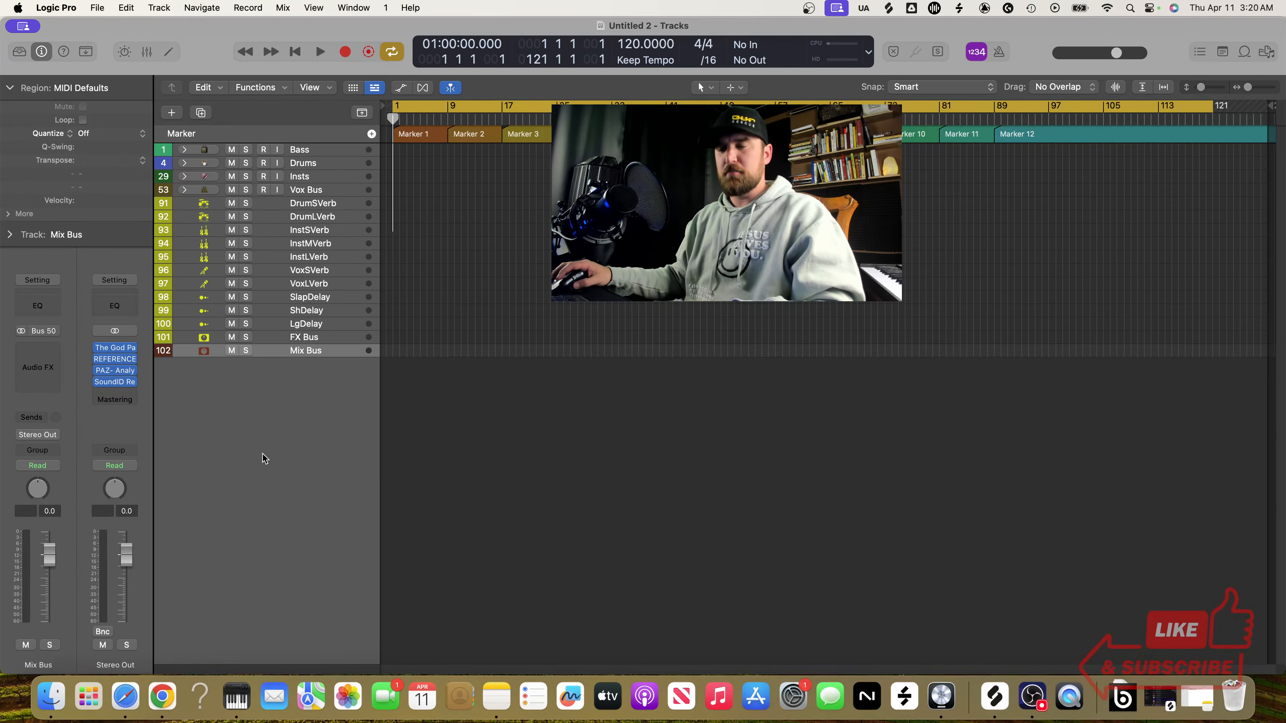
Step: Open The God Particle plug-in on the Stereo Out channel, move its window, and toggle its EQ section off and on
key(x)
scroll(980, 497, up, 1)
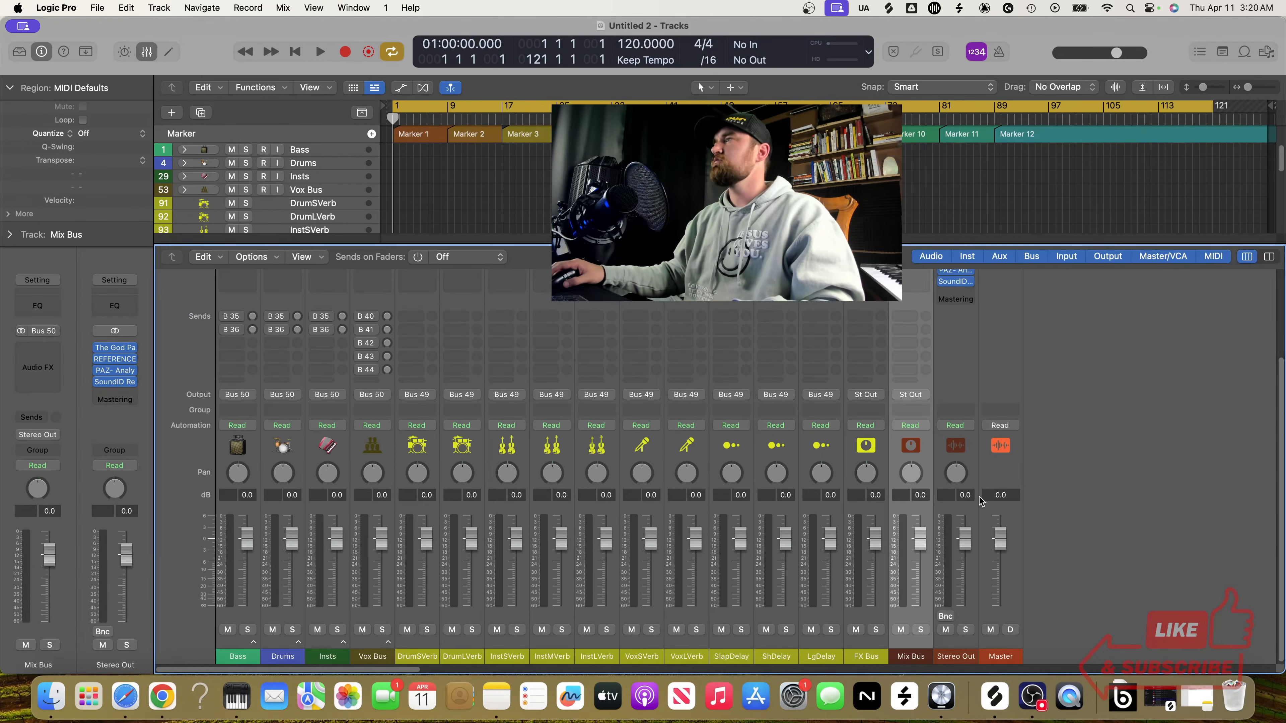
scroll(980, 496, up, 3)
mouse_move(966, 361)
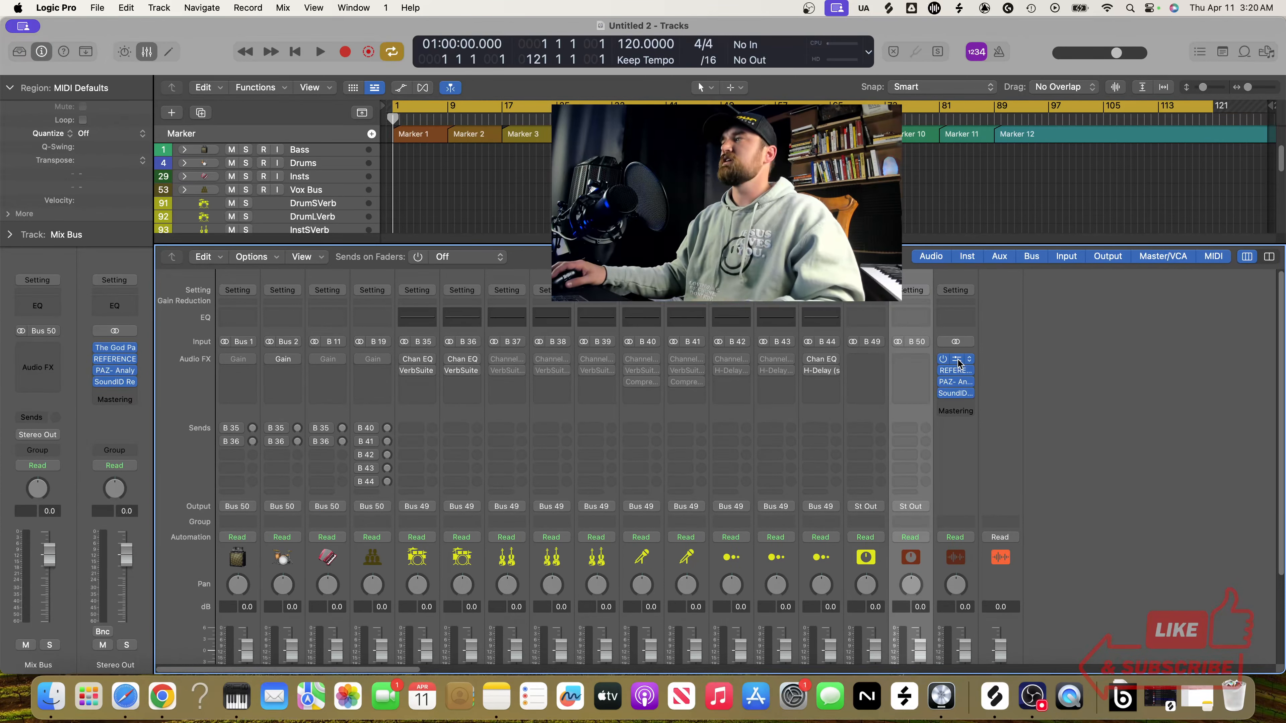
click(956, 360)
drag(785, 196, 700, 172)
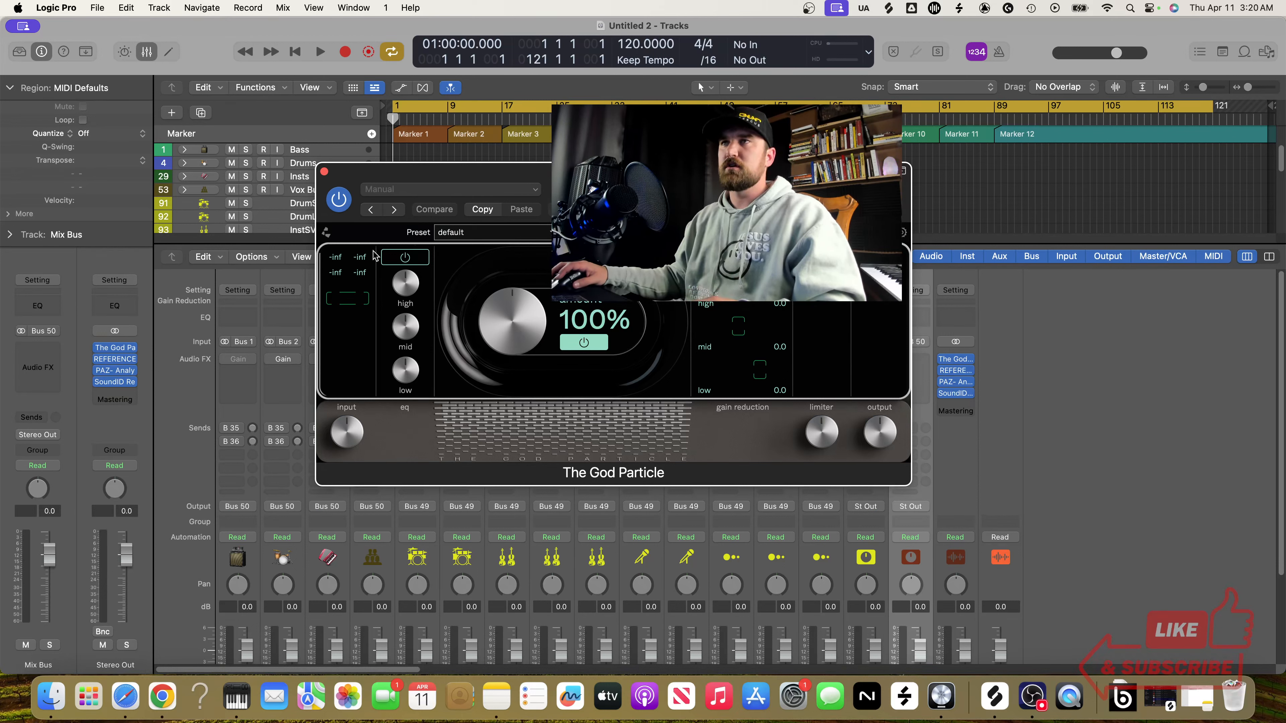
click(399, 258)
click(399, 258)
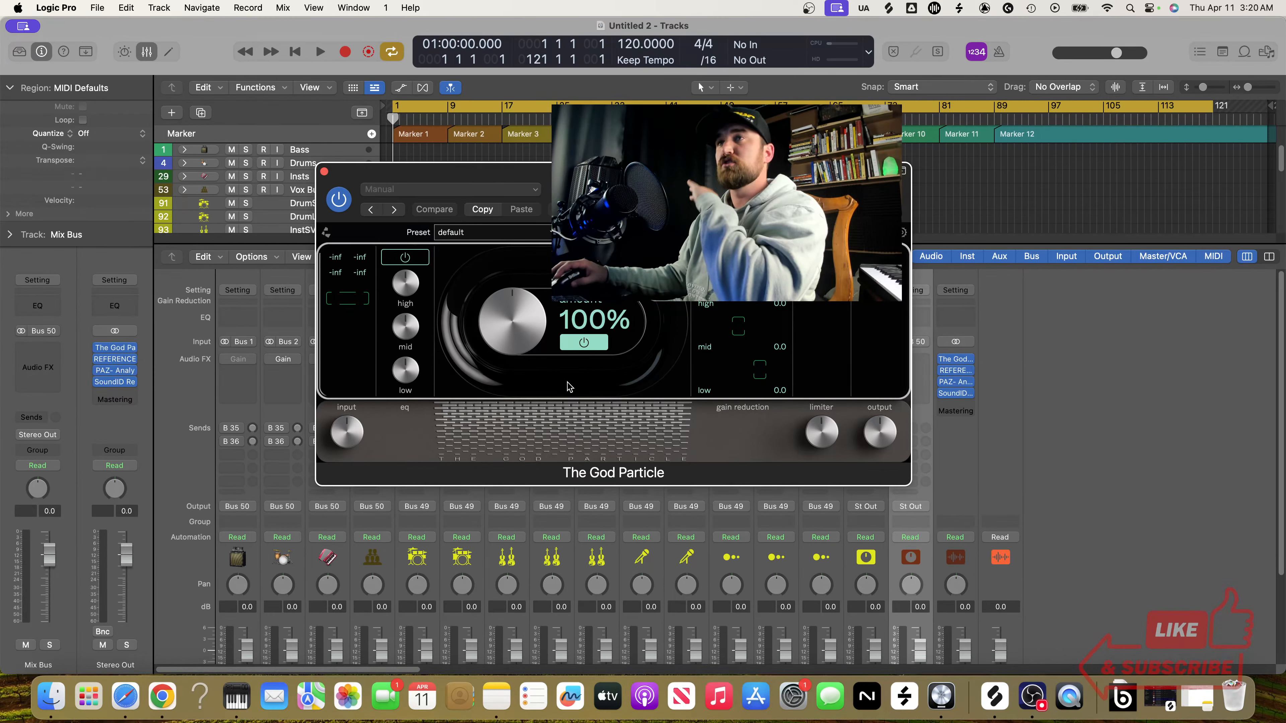
Step: Close The God Particle and view the REFERENCE plug-in on the Stereo Out channel, closing its window when done
click(325, 172)
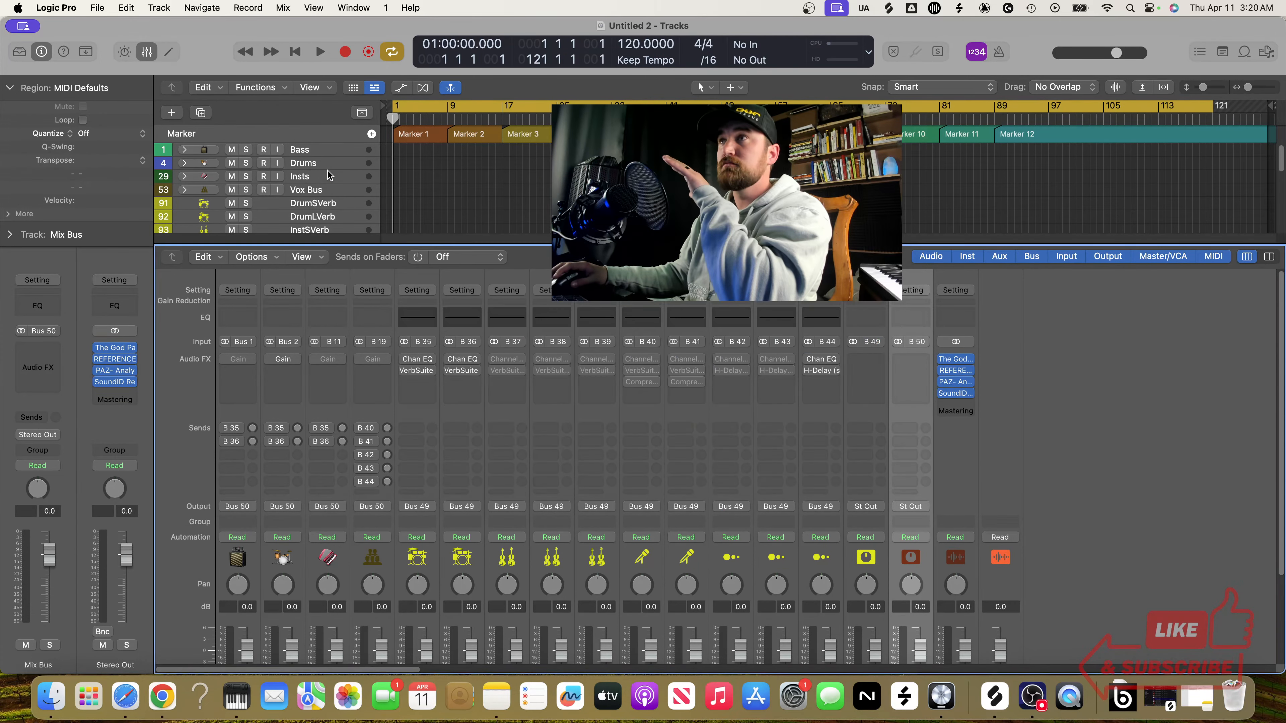
click(955, 372)
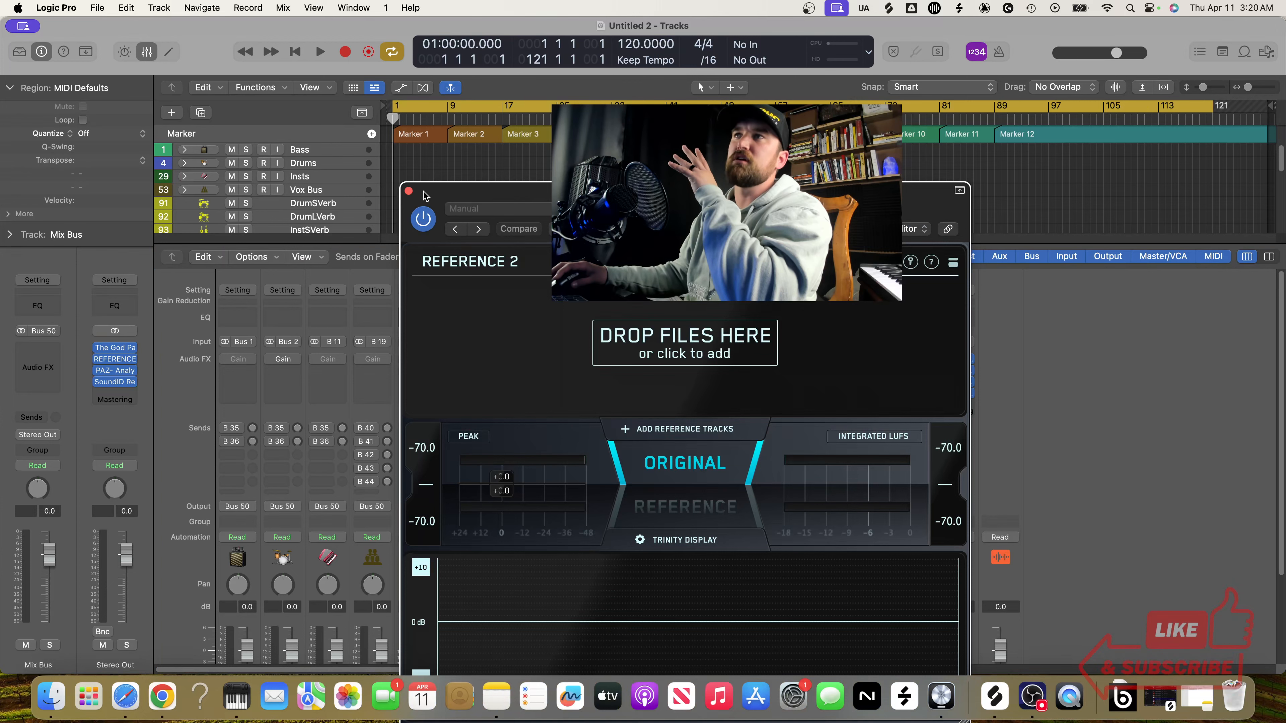
click(408, 192)
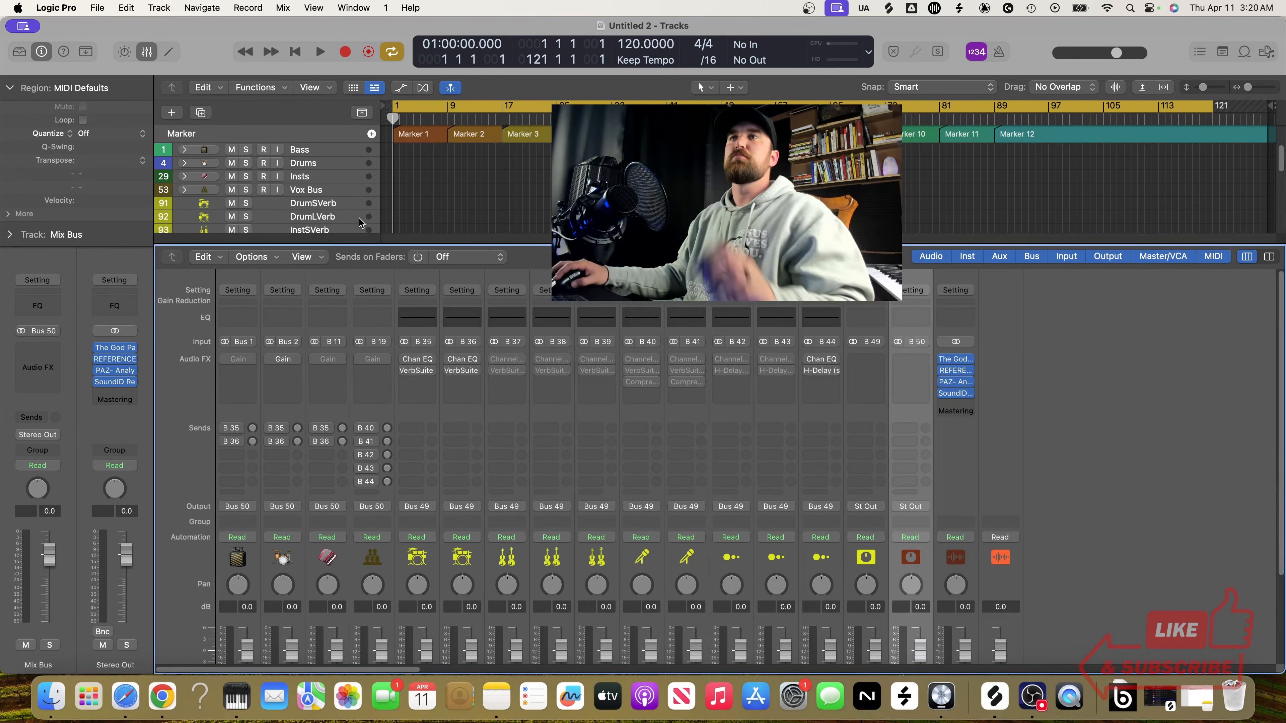
key(x)
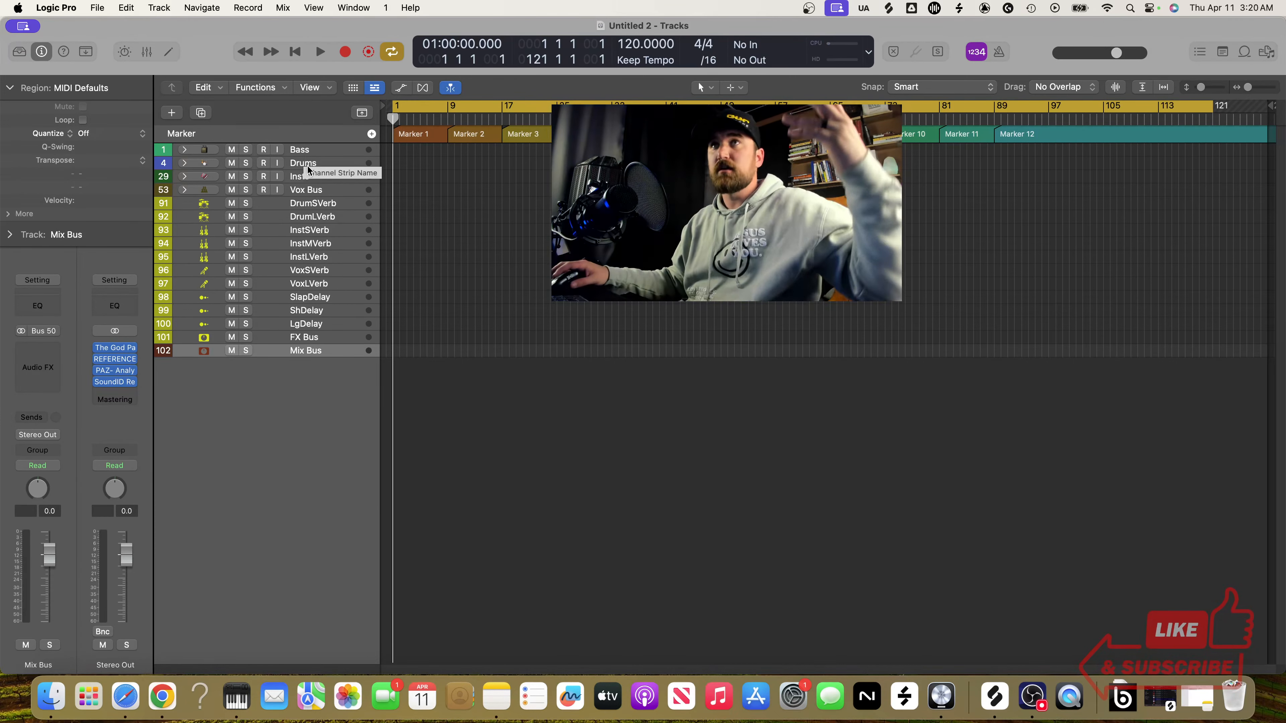
key(x)
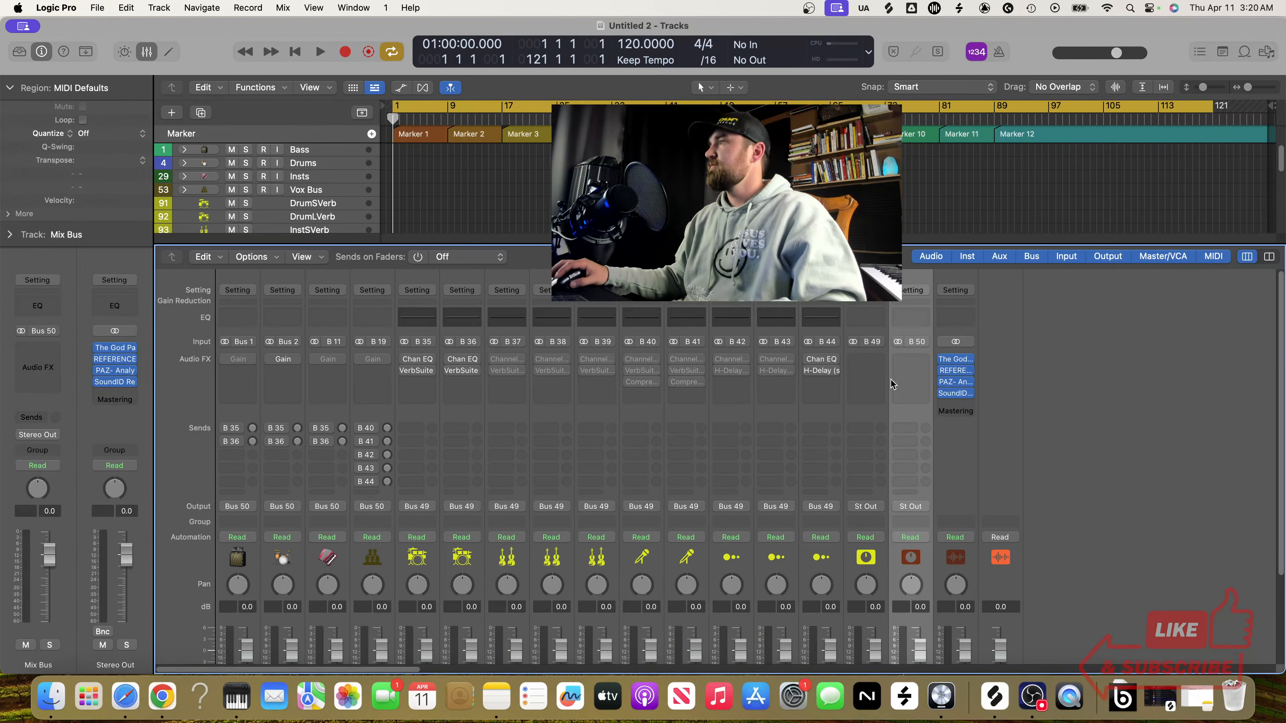
click(956, 370)
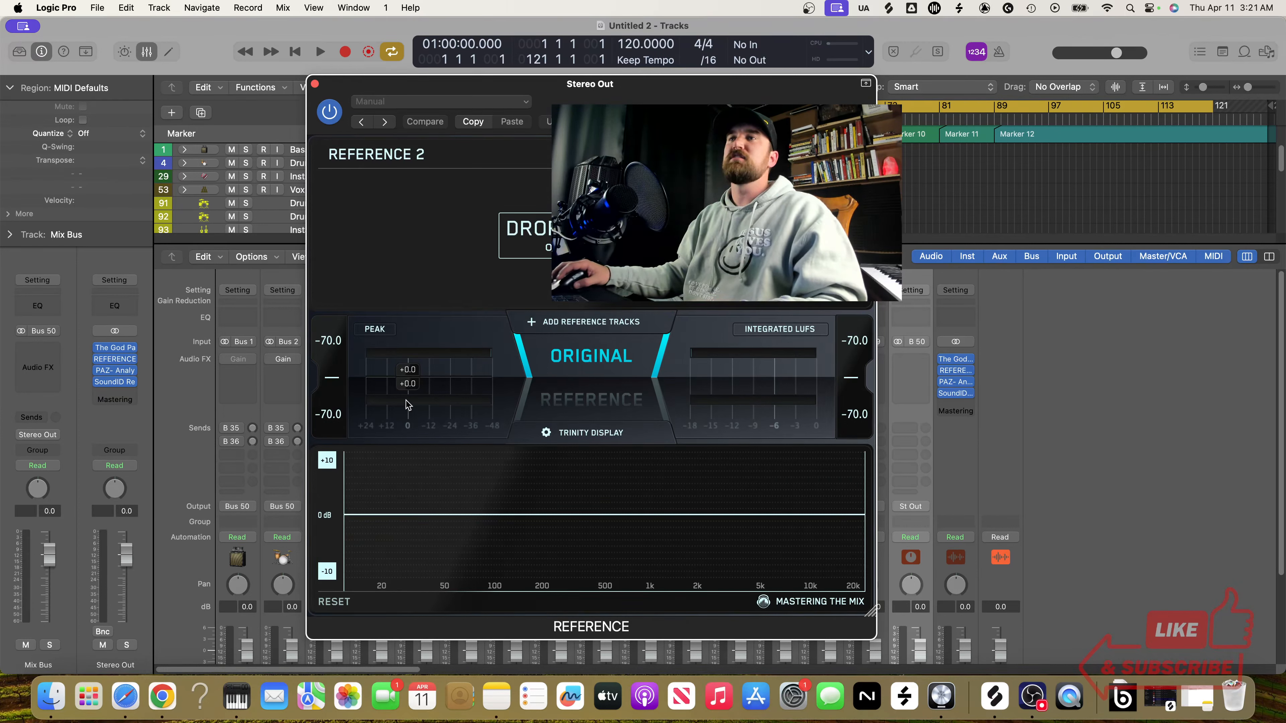
click(315, 83)
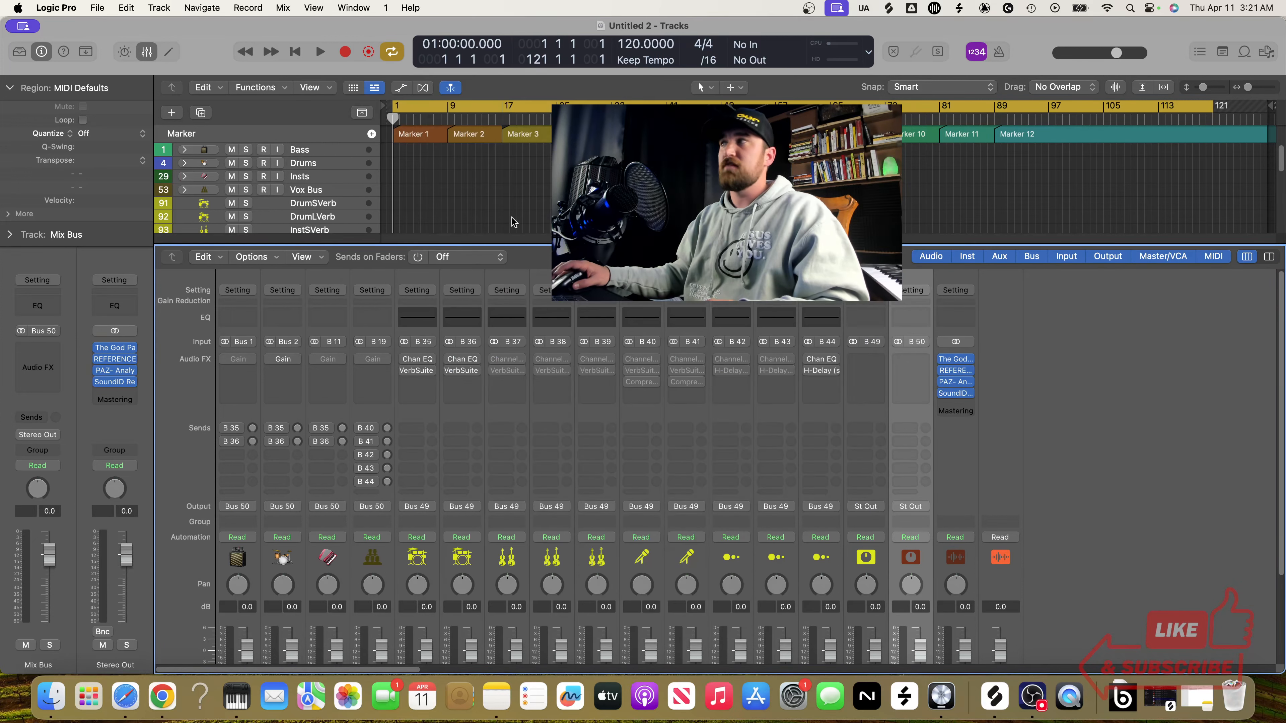
Step: View the PAZ-Analyzer and SoundID Reference plug-ins on the Stereo Out channel, closing each window when done
click(959, 384)
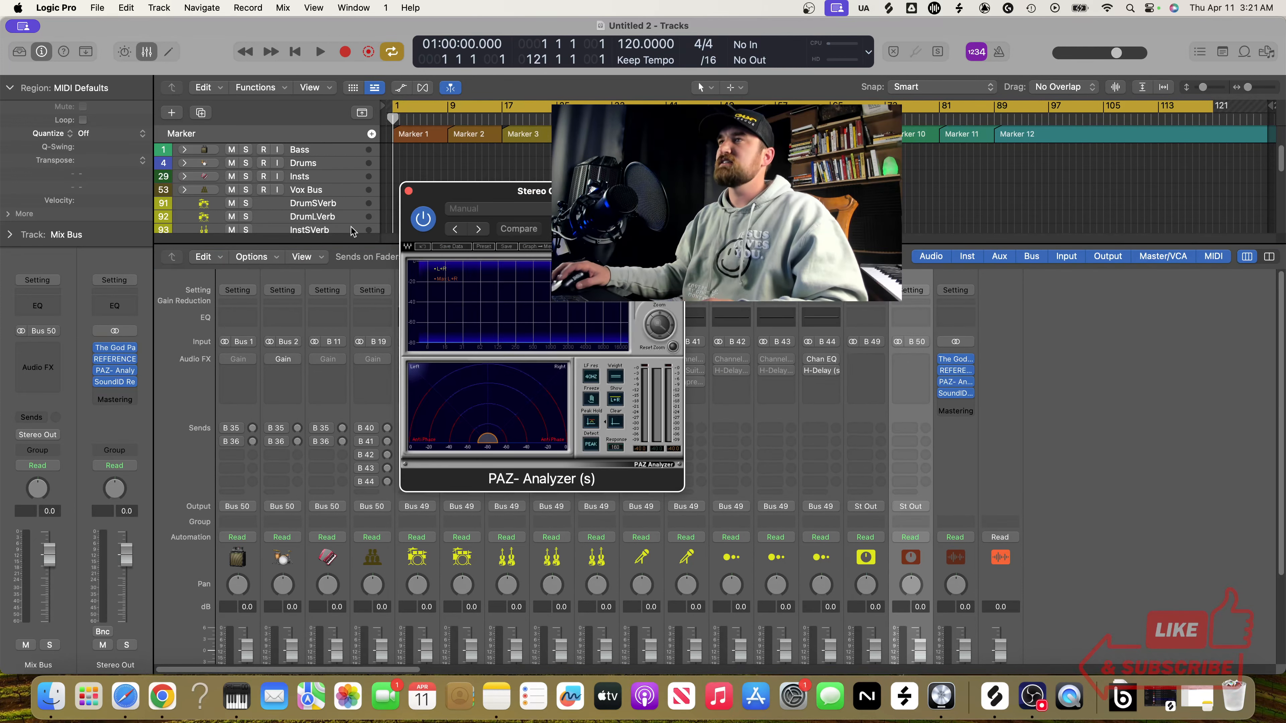
click(409, 191)
click(955, 393)
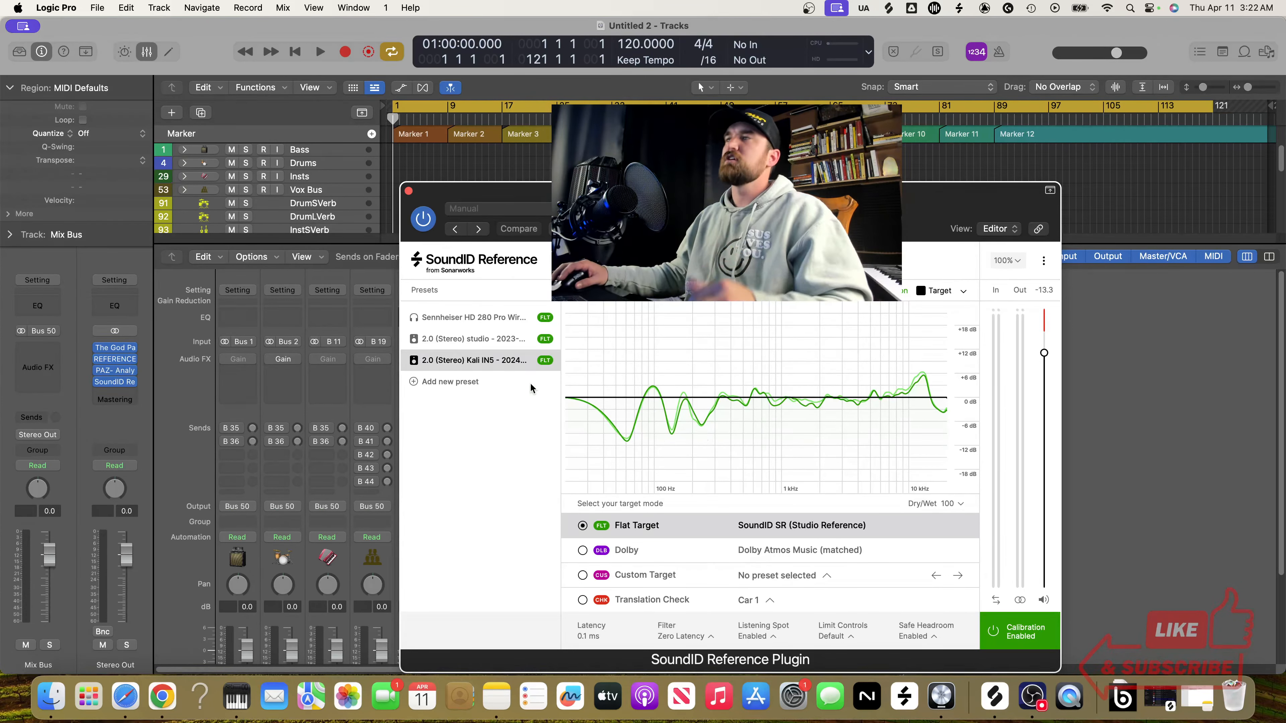
click(408, 192)
Step: Hide the mixer, select the reverb and delay return tracks from DrumSVerb to LgDelay one by one to load their plug-ins, and show the mixer again
key(x)
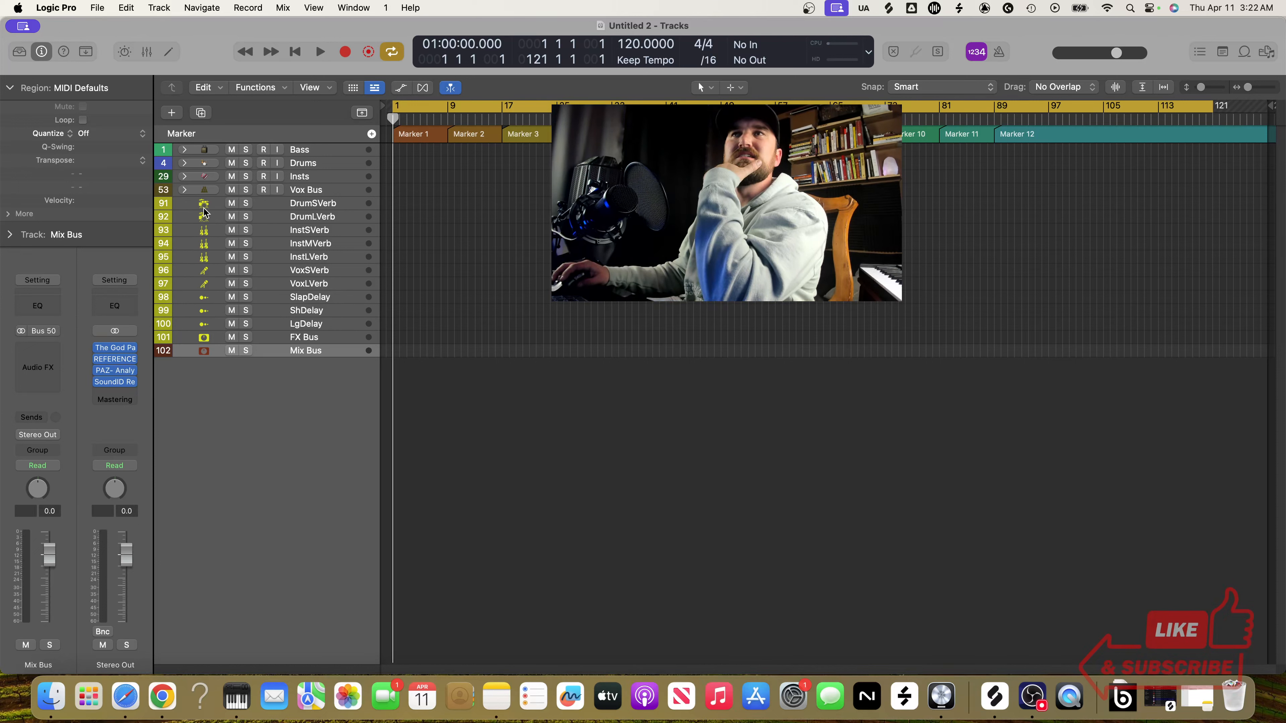
click(322, 206)
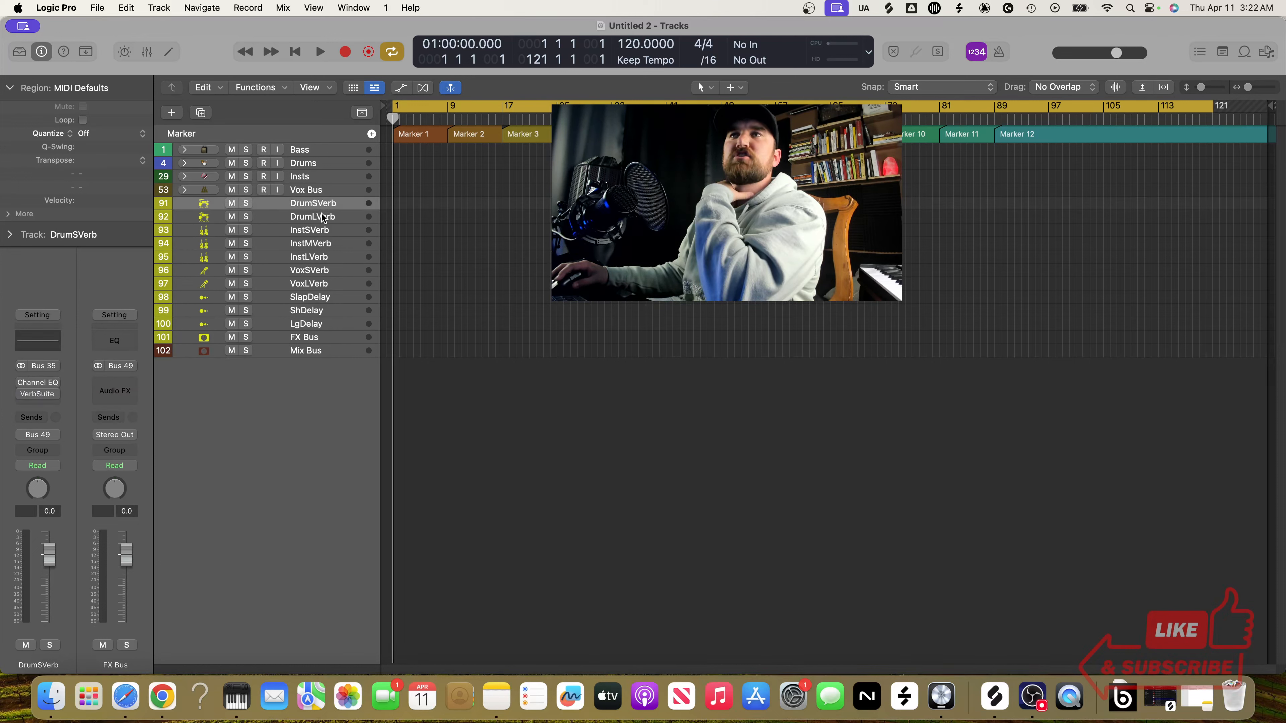
click(324, 217)
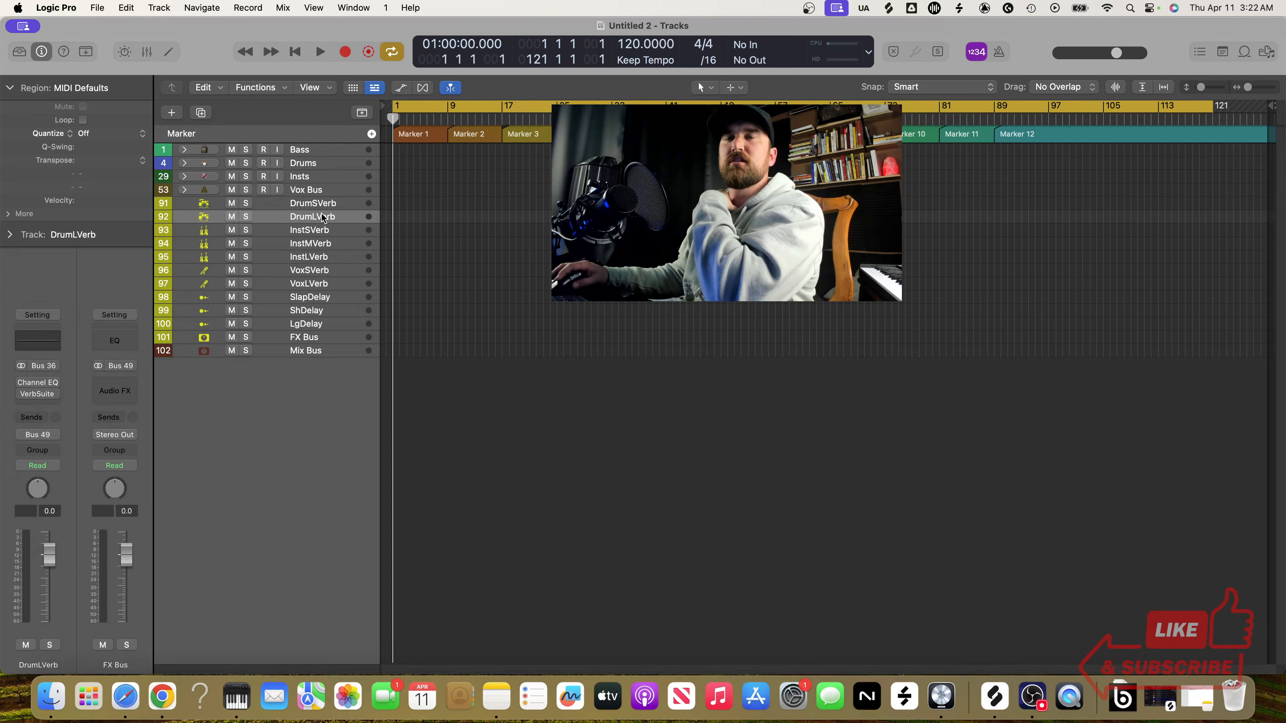
click(325, 231)
click(325, 244)
click(324, 257)
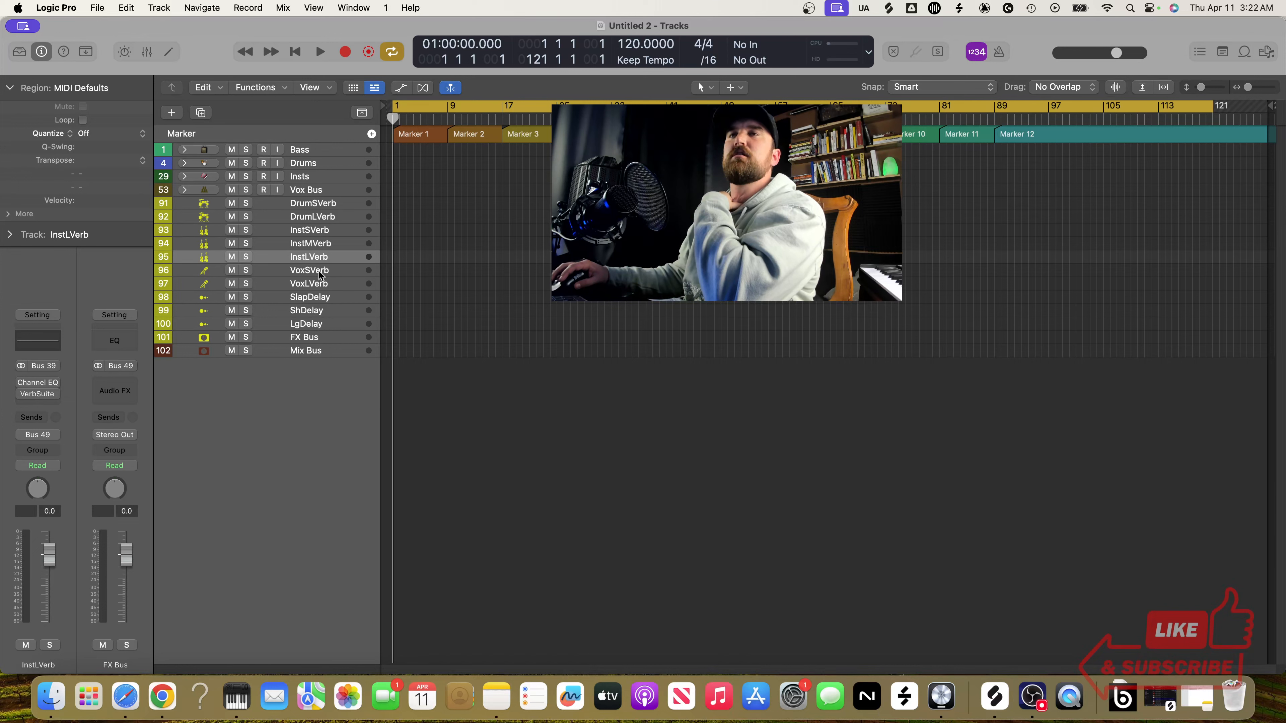
click(320, 273)
click(317, 285)
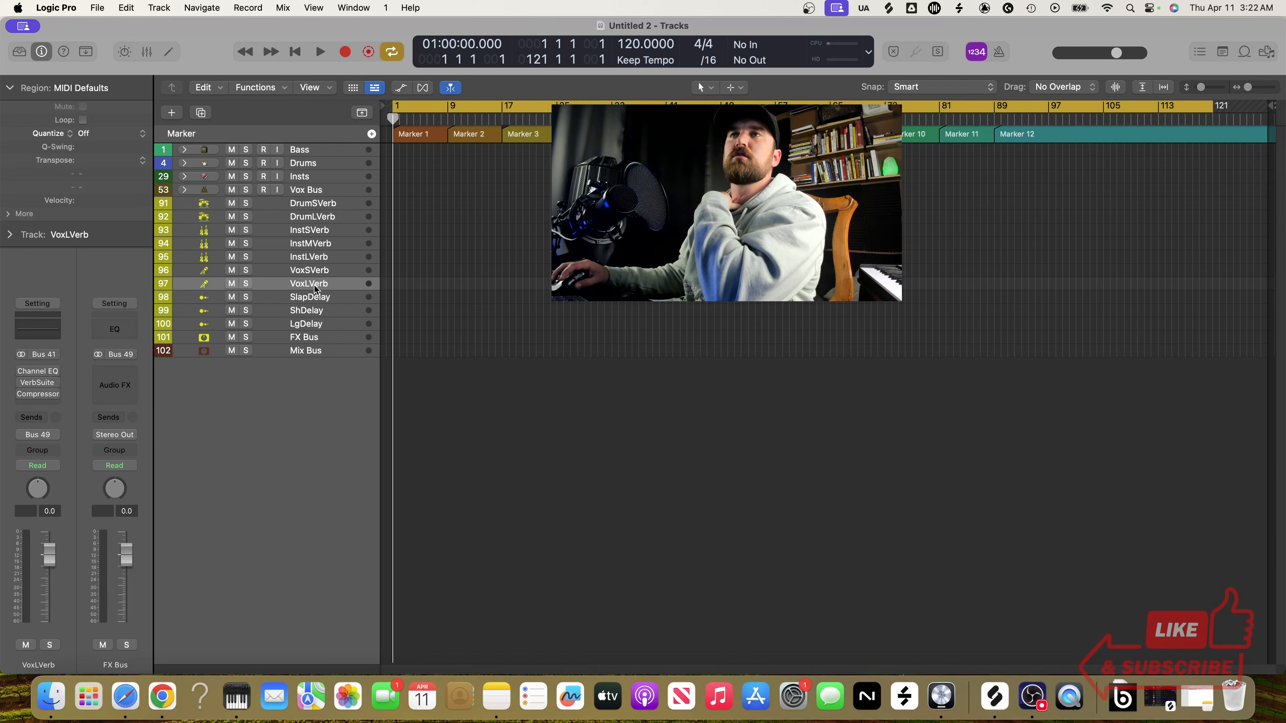
click(319, 303)
click(316, 310)
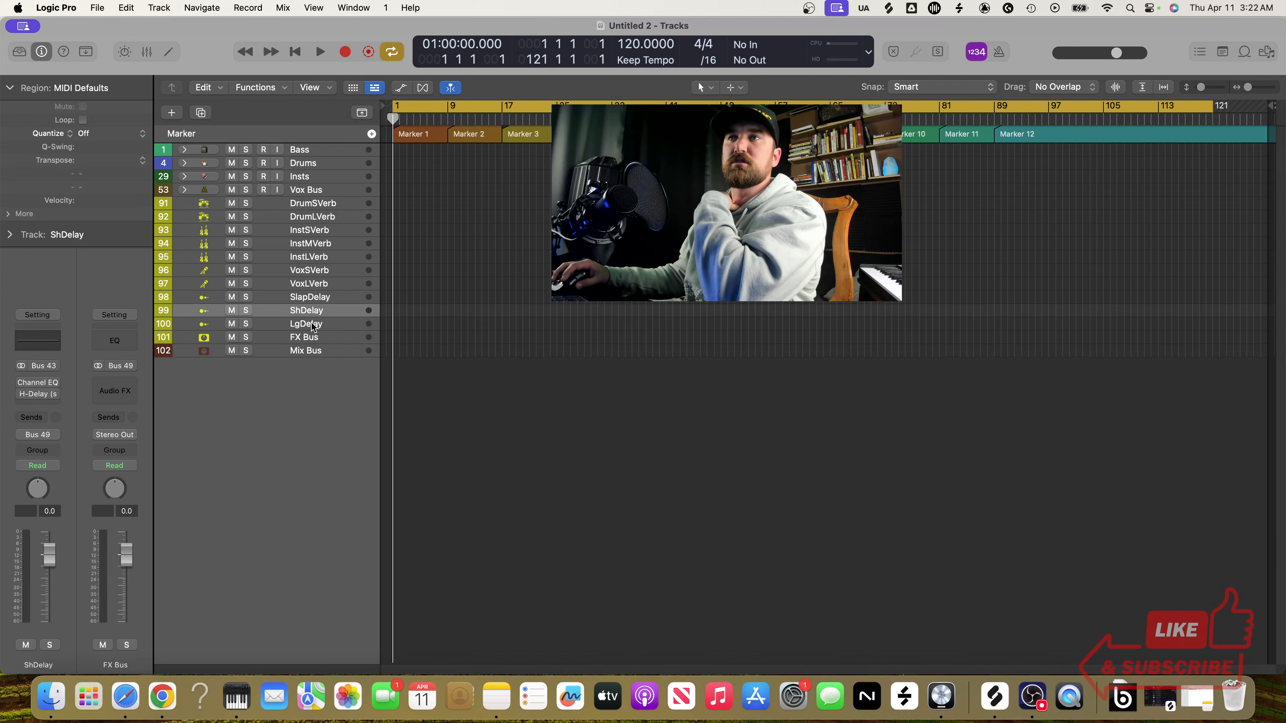
click(312, 326)
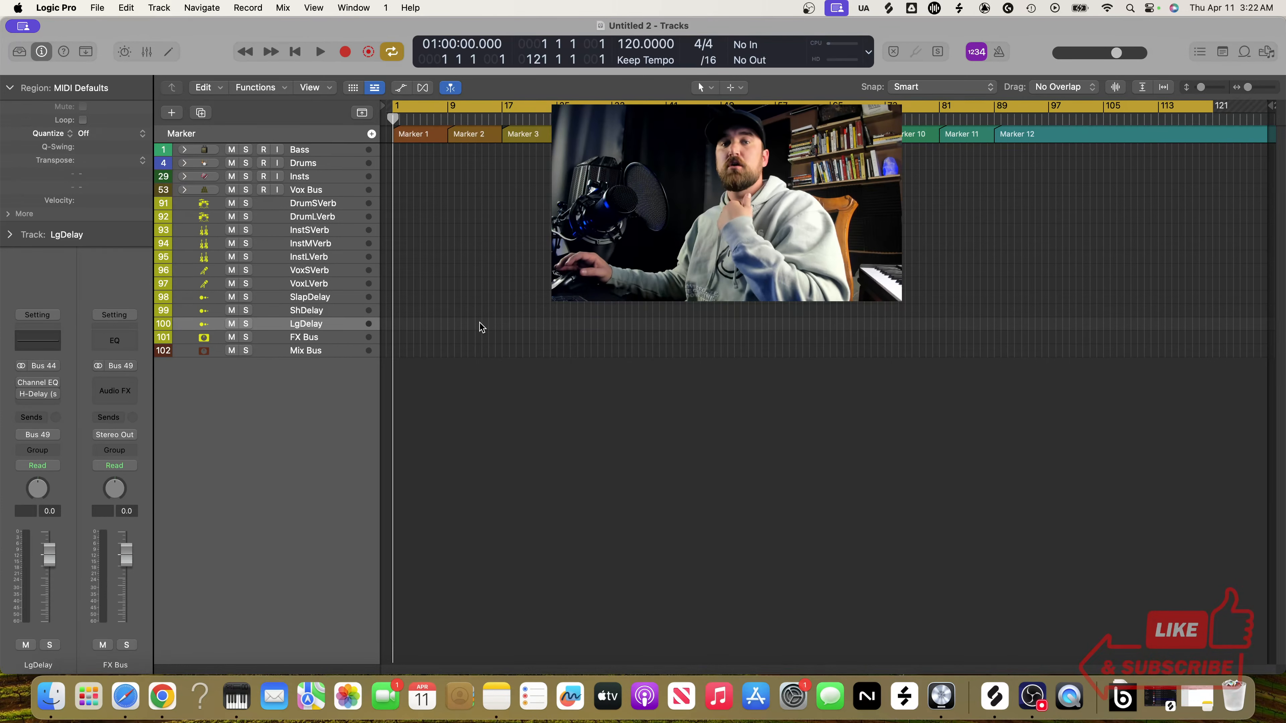
key(x)
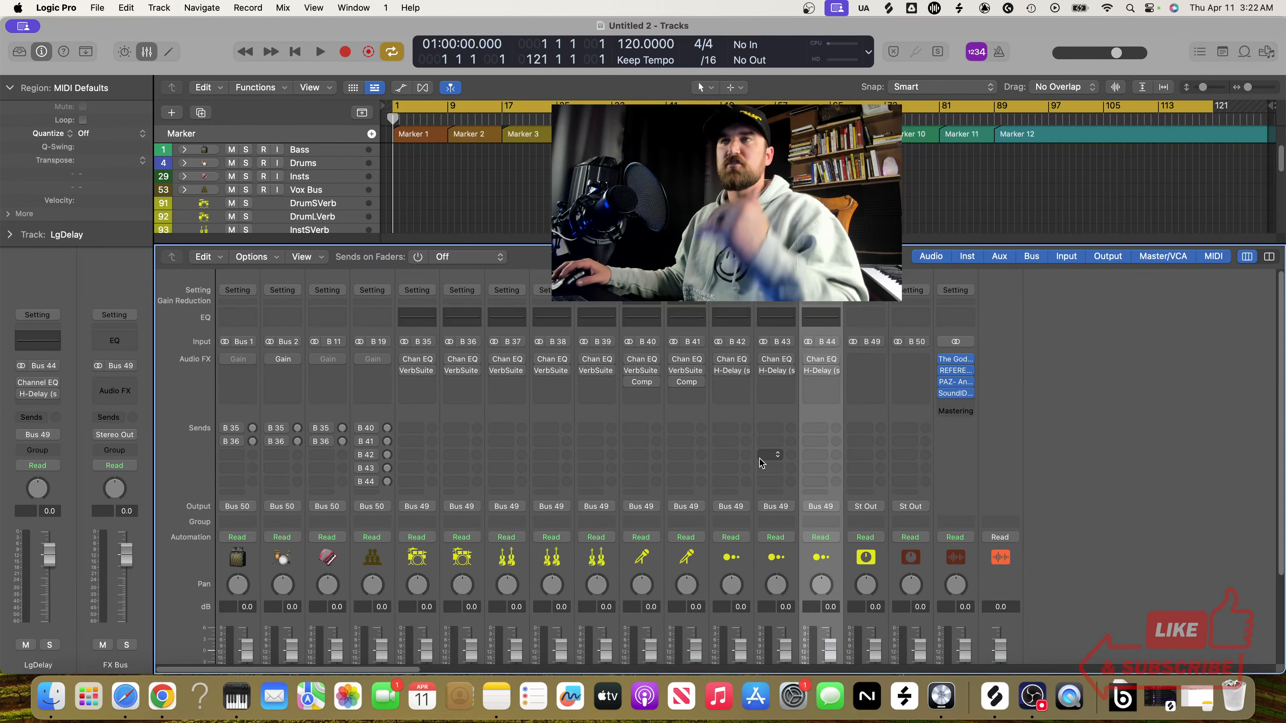
scroll(741, 445, down, 5)
scroll(723, 494, up, 5)
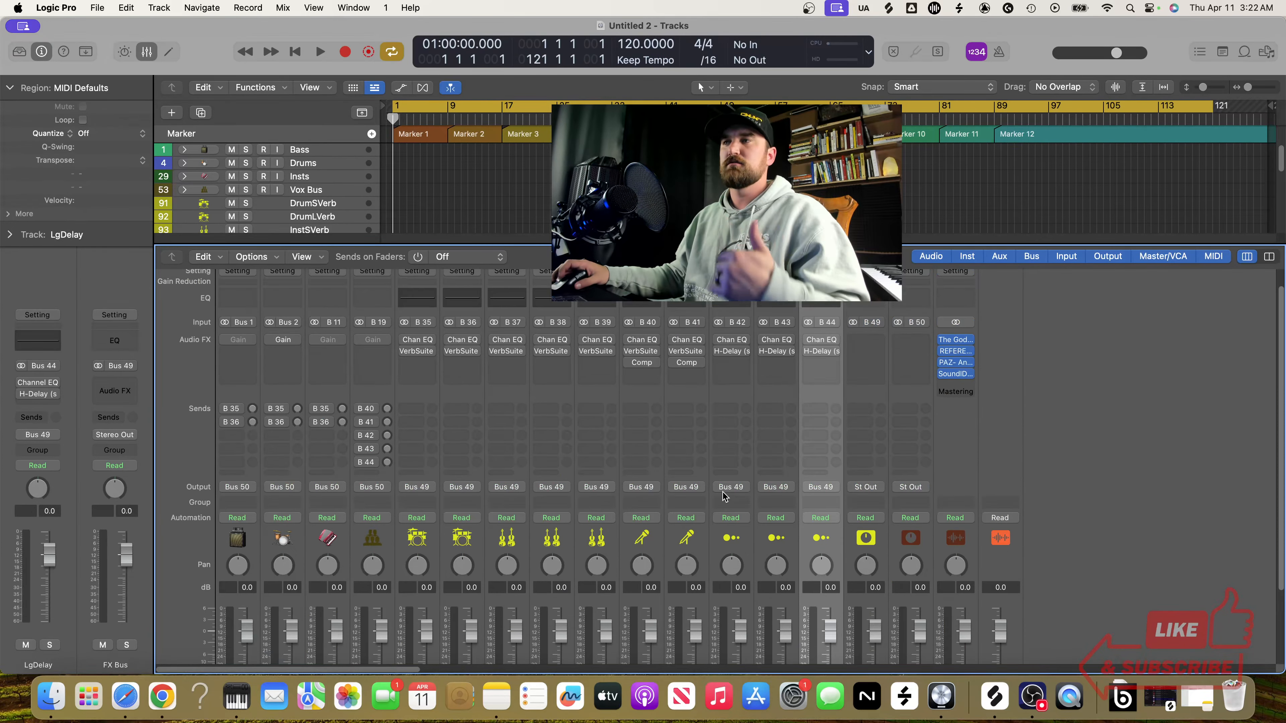
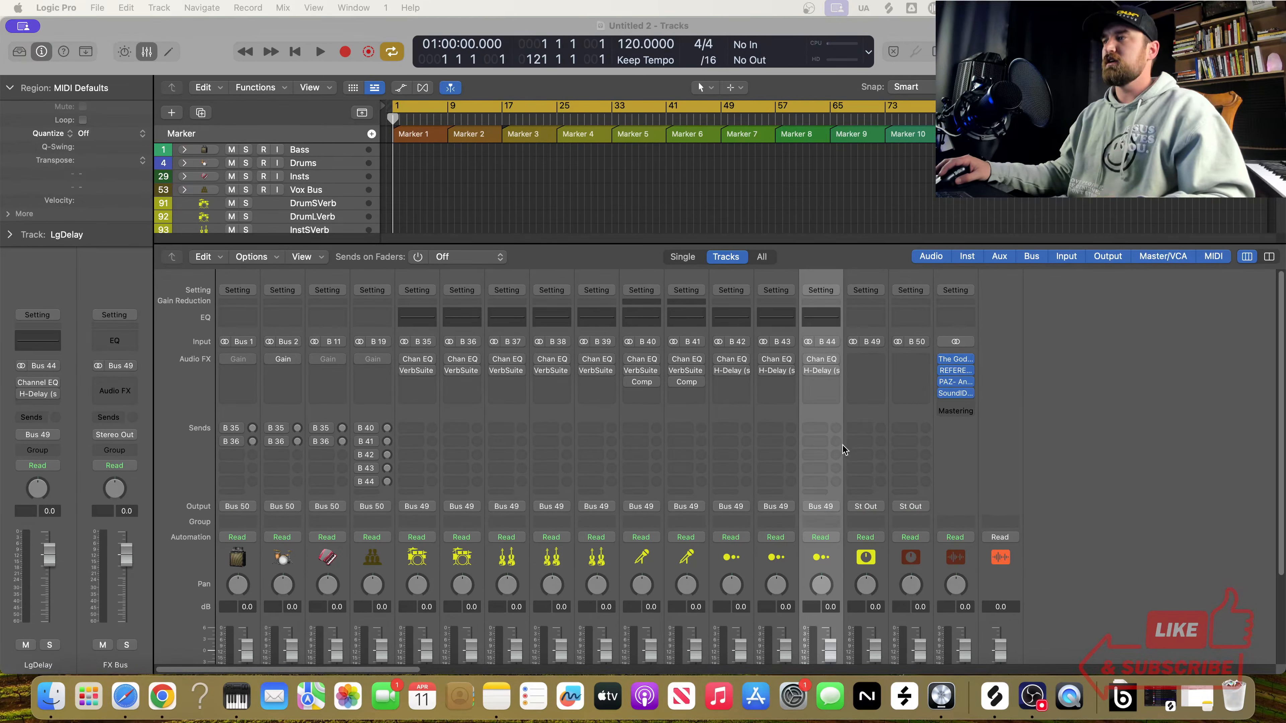
Step: Switch to Finder and open the Dry folder of the Kid Cudi demonstration within Logic's YouTube folder on the Extreme SSD
drag(829, 407, 429, 418)
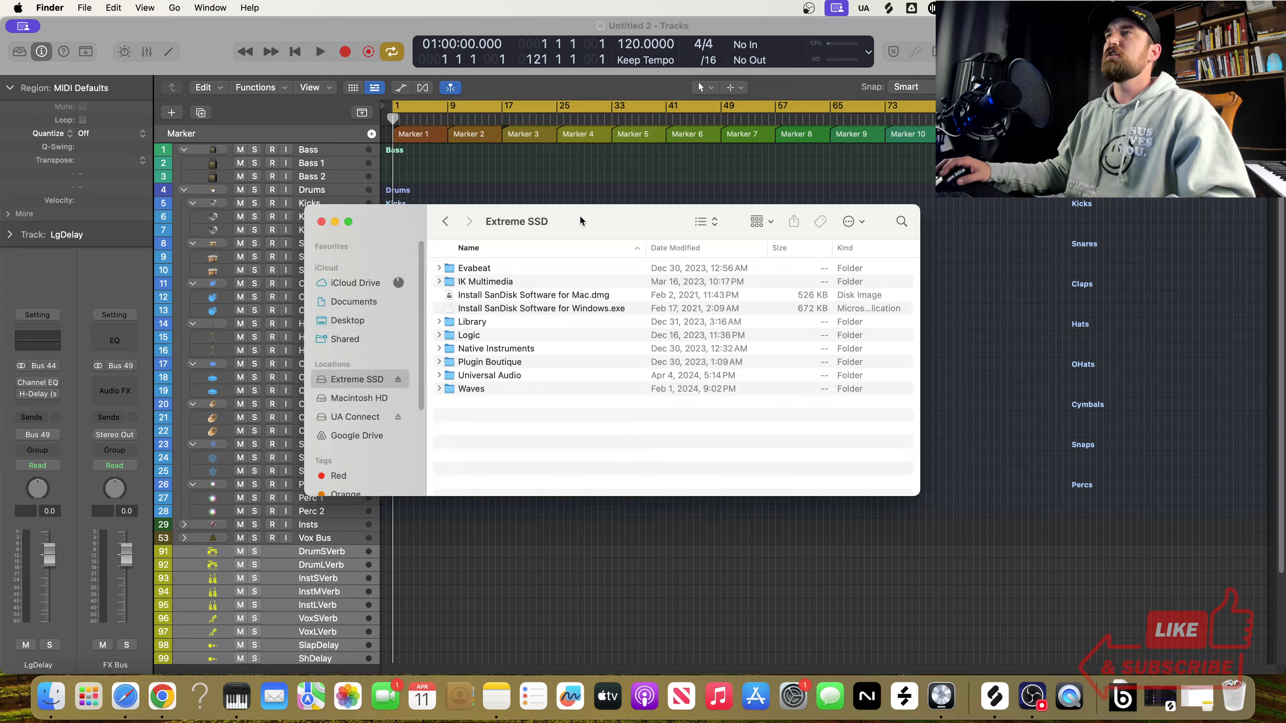
drag(579, 217, 690, 317)
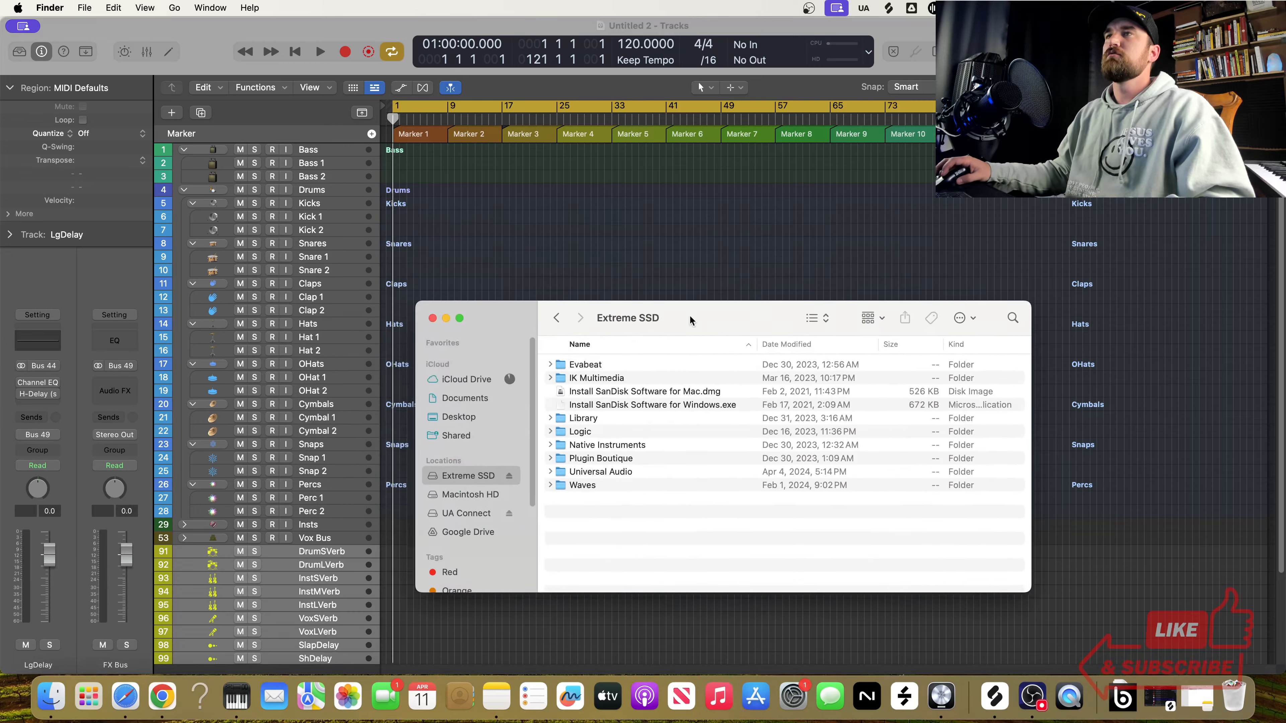
double_click(580, 432)
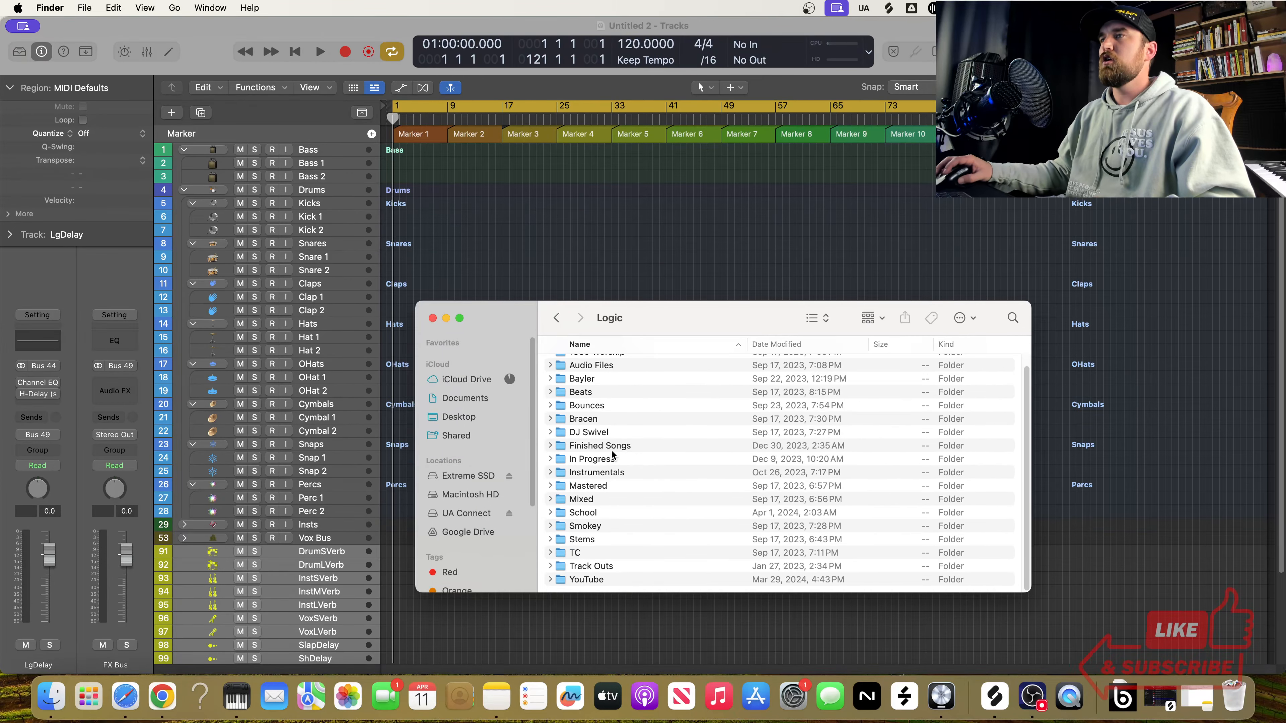
double_click(589, 580)
double_click(597, 365)
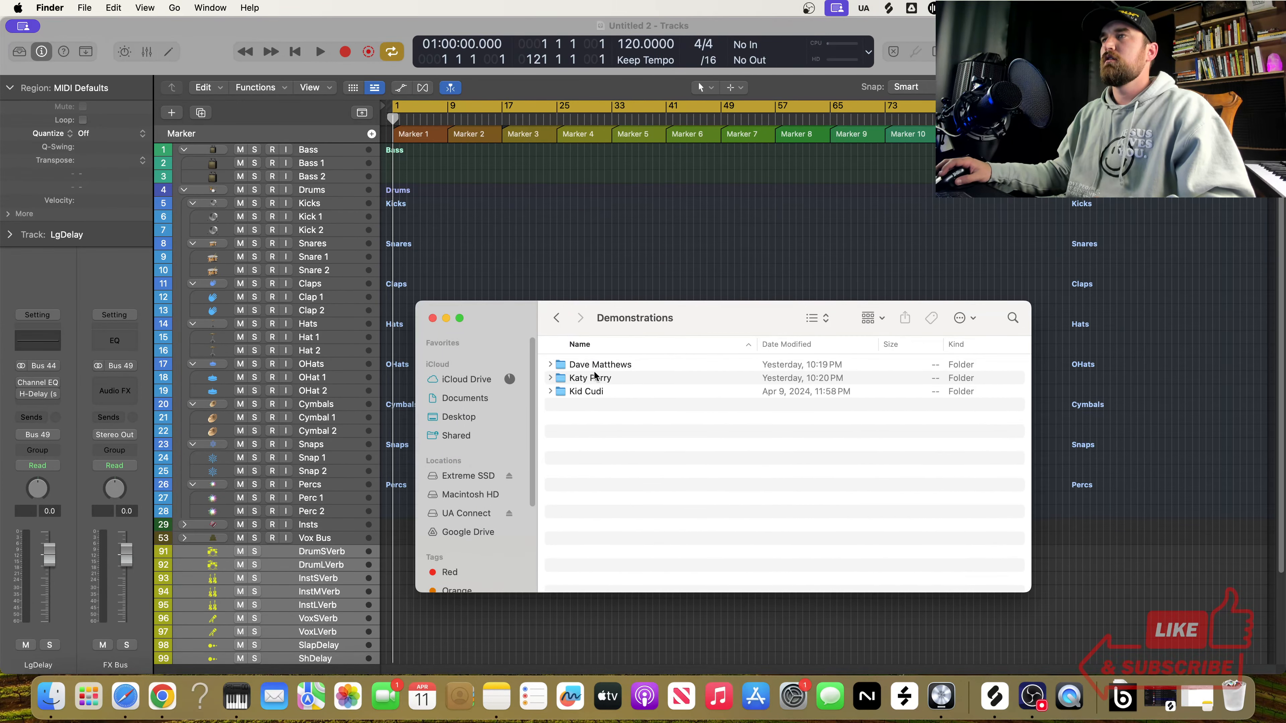
double_click(590, 391)
double_click(602, 367)
click(603, 398)
double_click(602, 366)
click(593, 405)
double_click(594, 405)
double_click(588, 366)
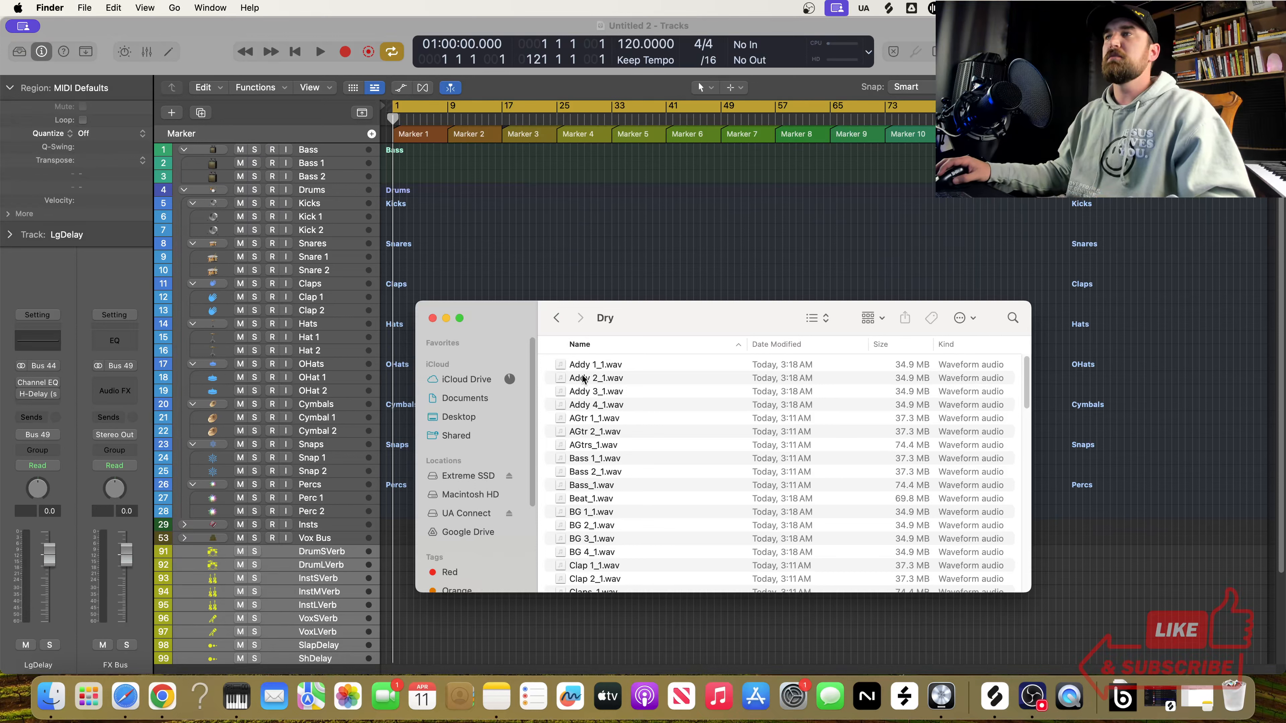
Step: Place Bass 1_1.wav and Bass 2_1.wav at the start of the Bass 1 and Bass 2 tracks, declining the tempo and marker import
scroll(603, 455, down, 1)
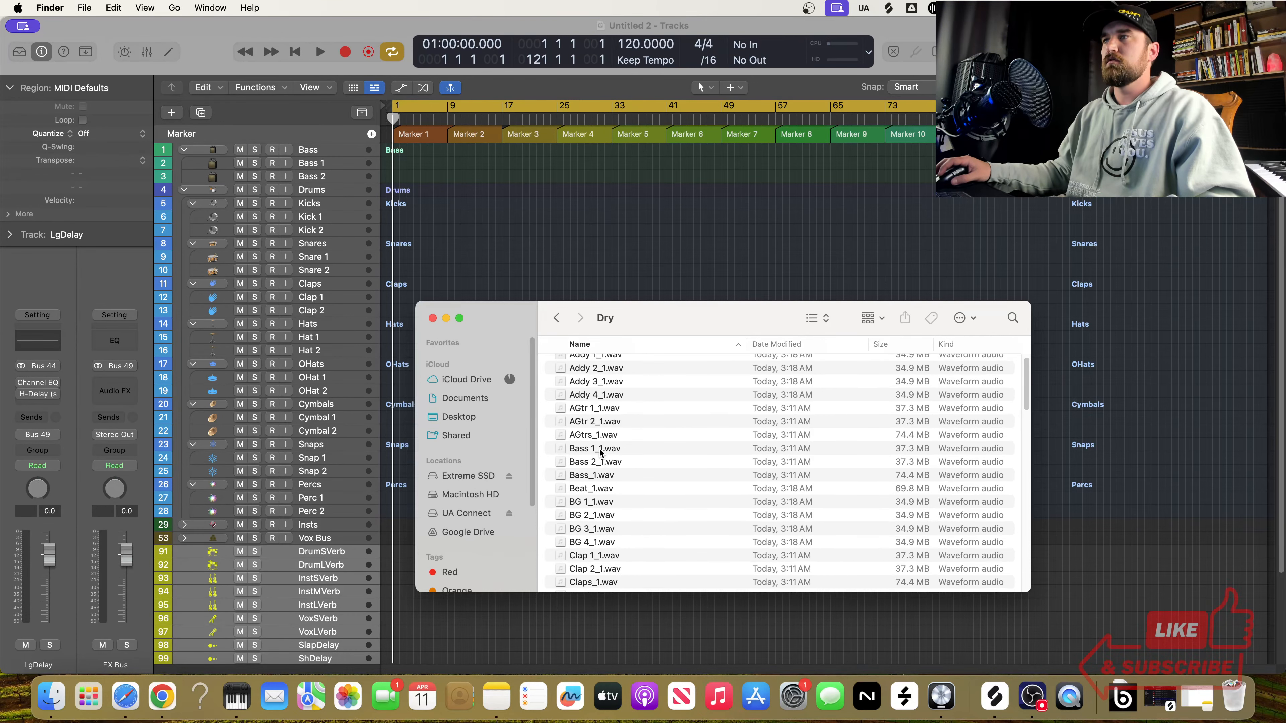
drag(601, 452, 394, 167)
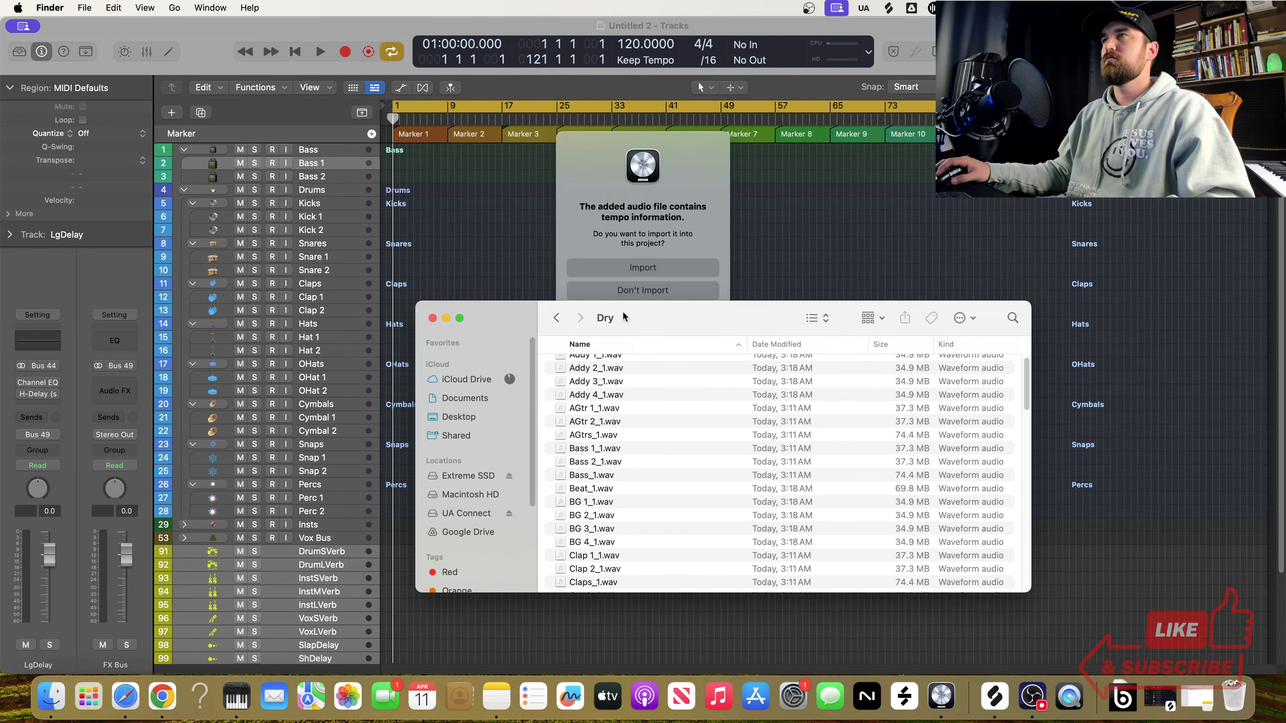
drag(624, 317, 627, 369)
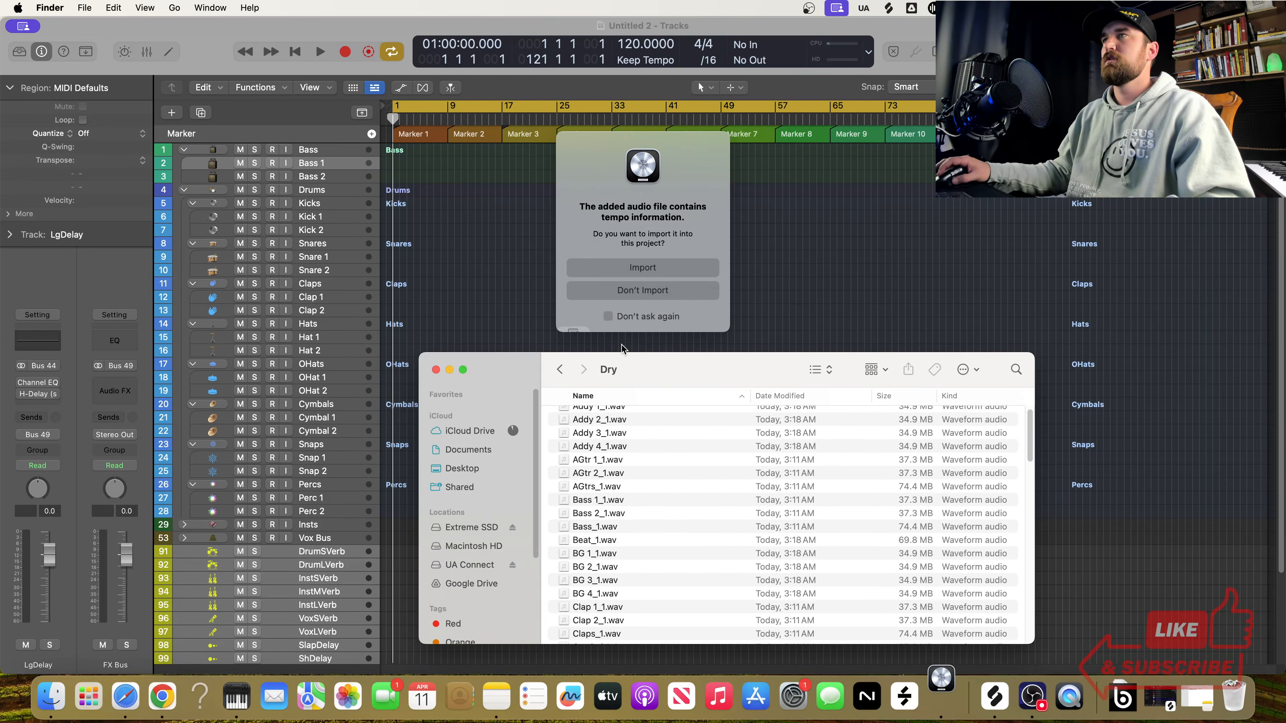
click(645, 294)
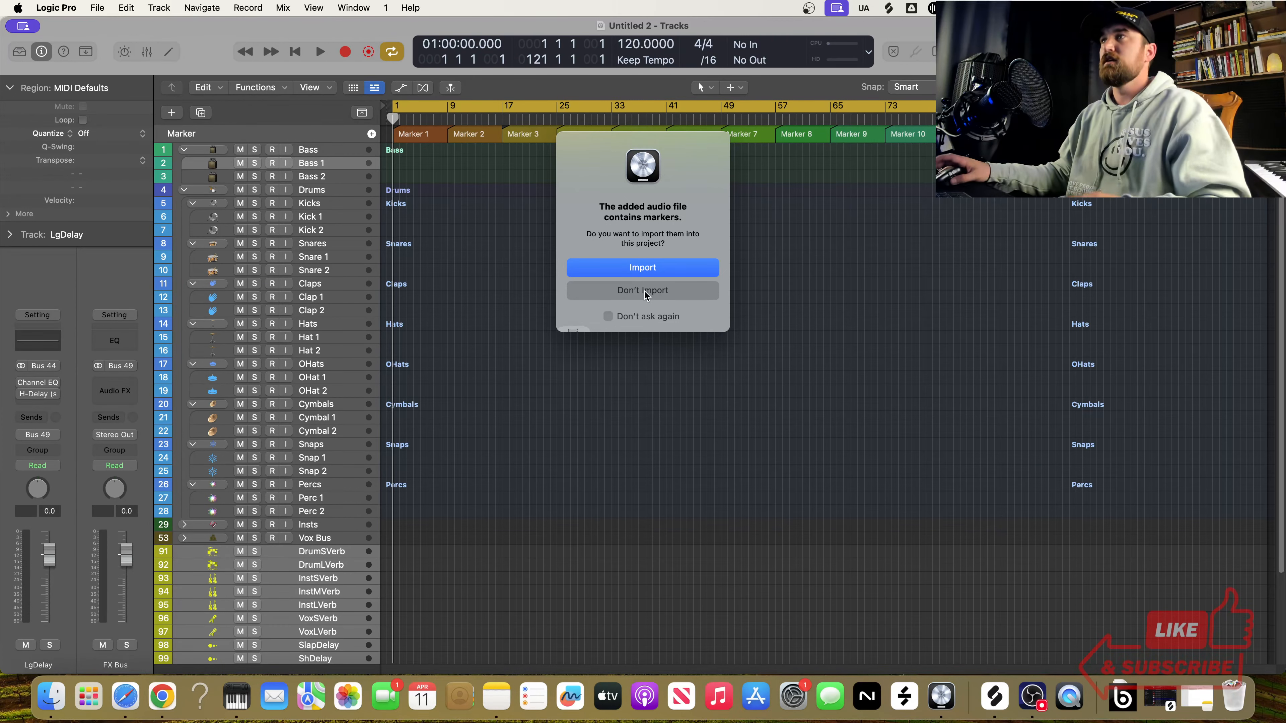
click(643, 292)
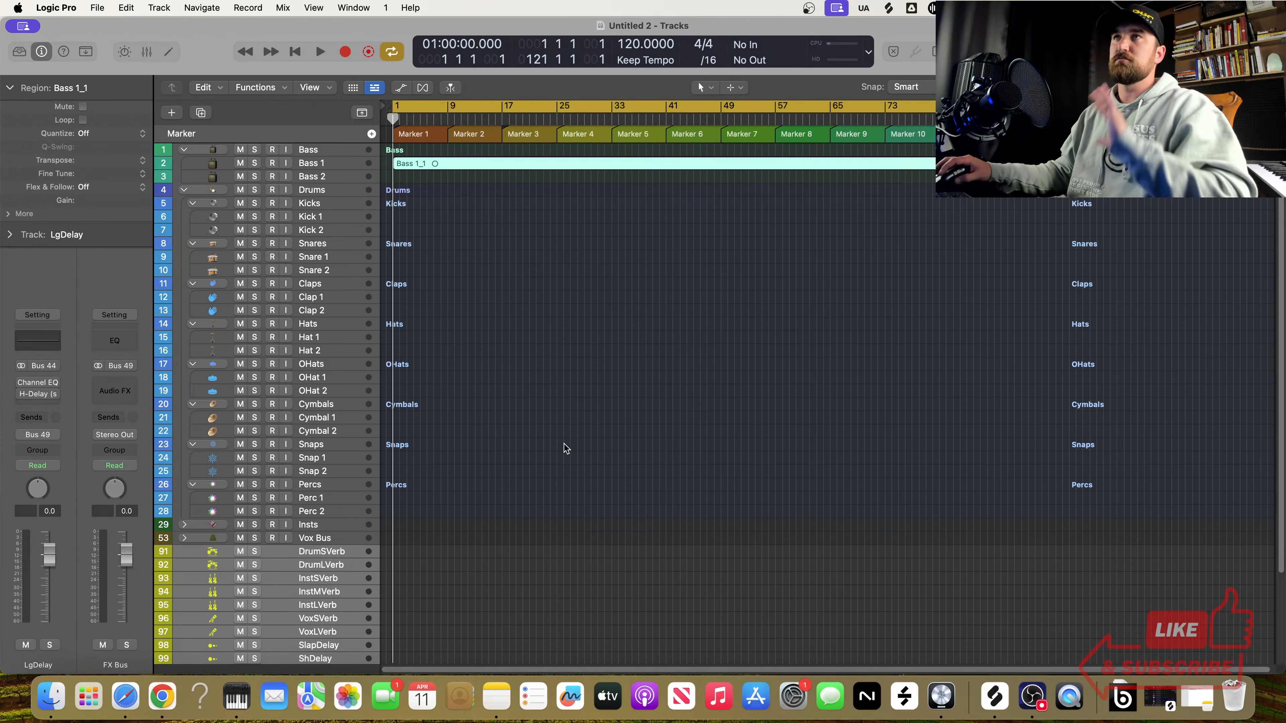
click(54, 696)
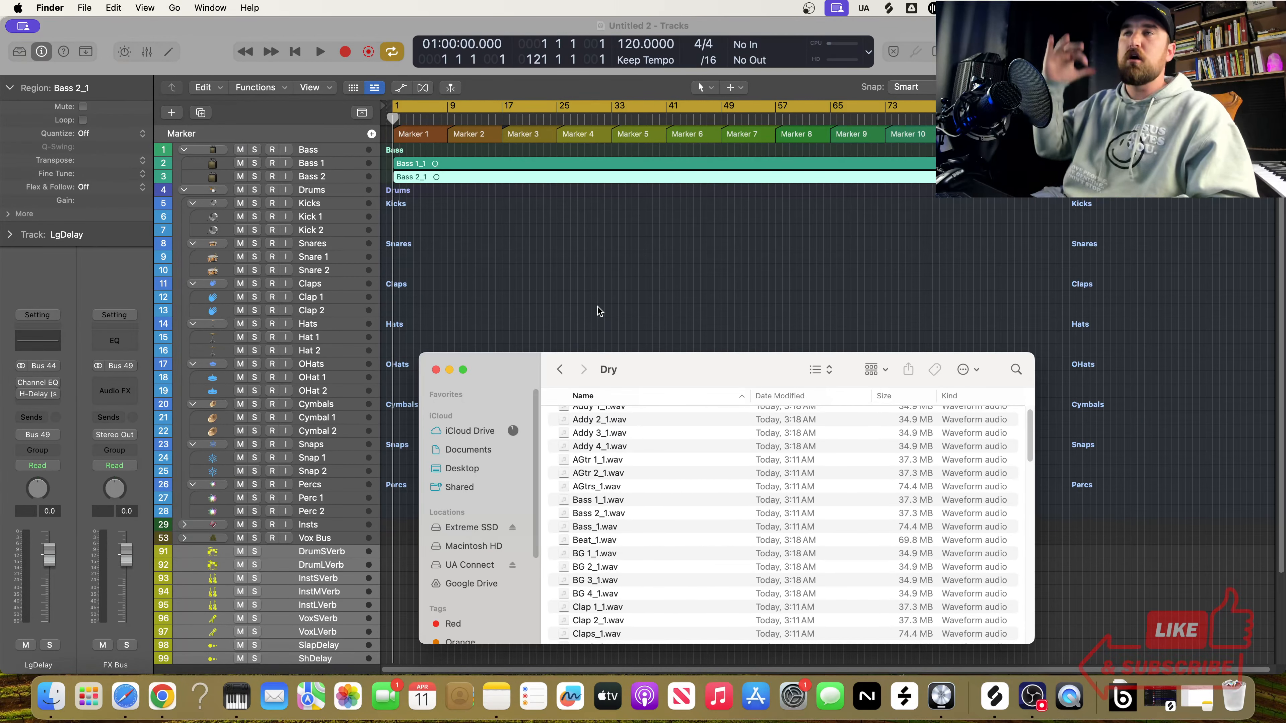
Step: Select all audio files in the Dry folder from Addy 1_1.wav to VoxSams_1.wav, and reduce the selection to Snap 1_1.wav
drag(706, 375, 698, 234)
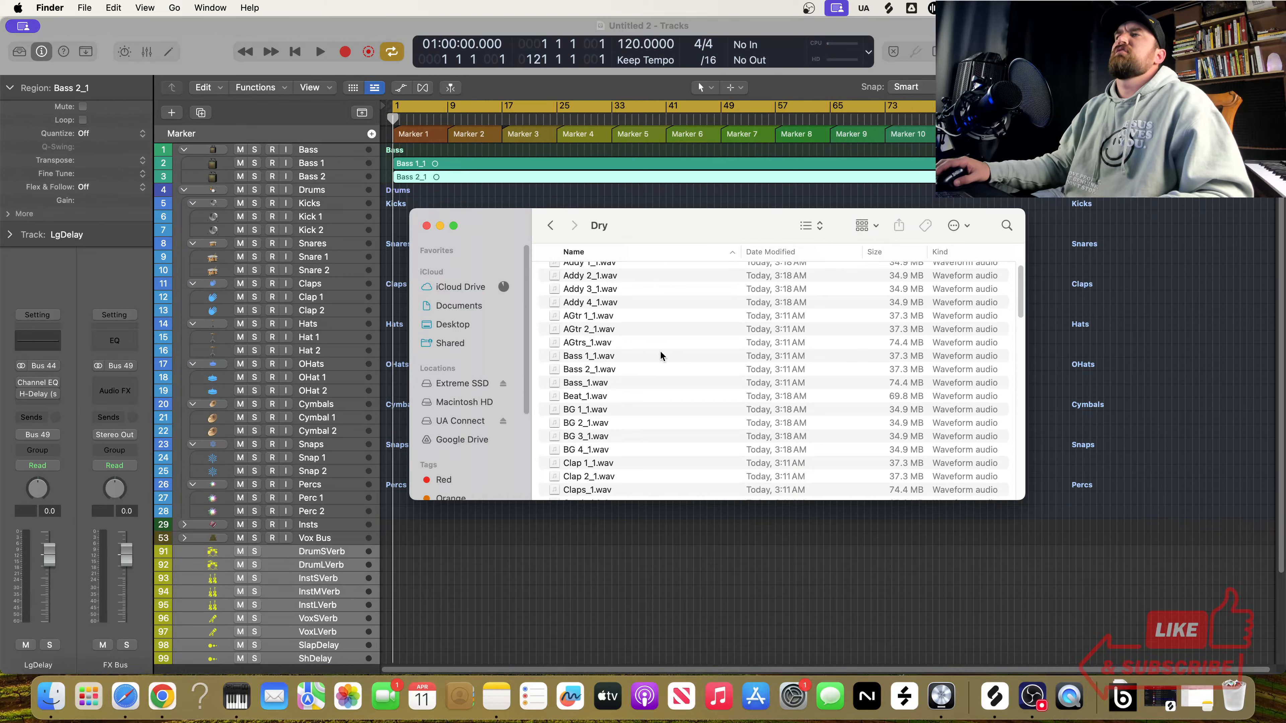
scroll(660, 355, up, 1)
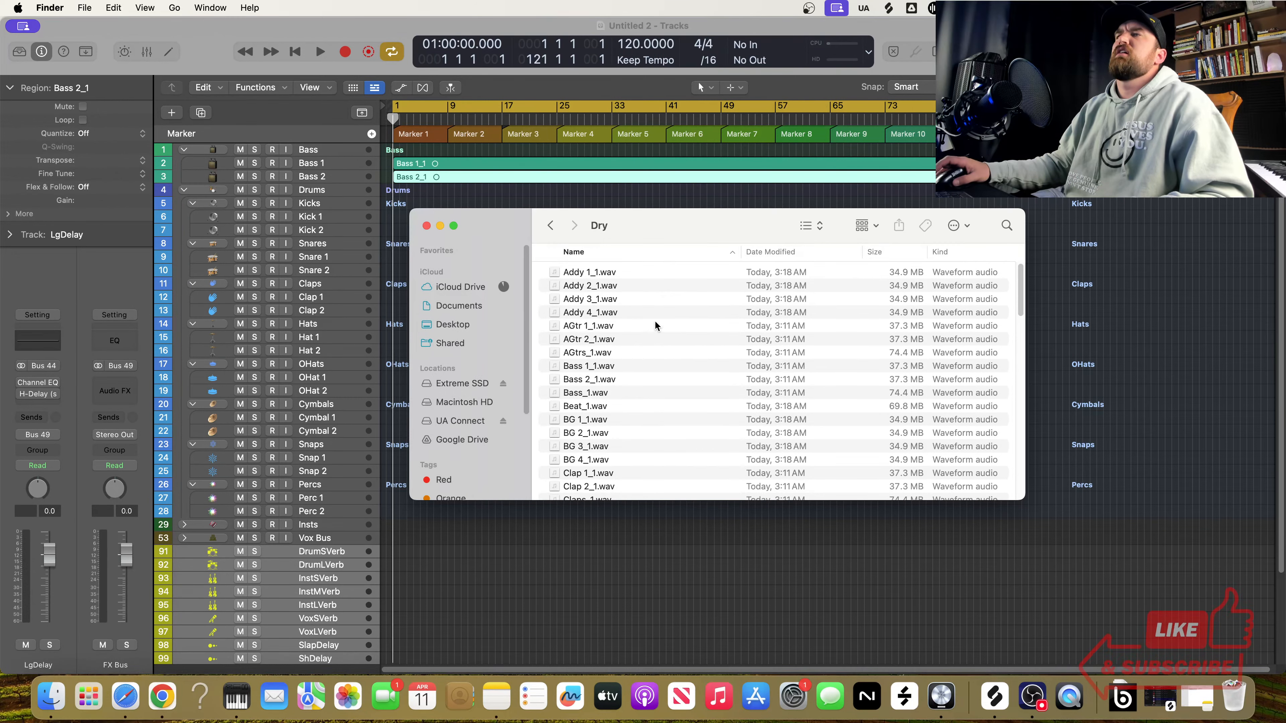
click(643, 275)
scroll(666, 422, down, 10)
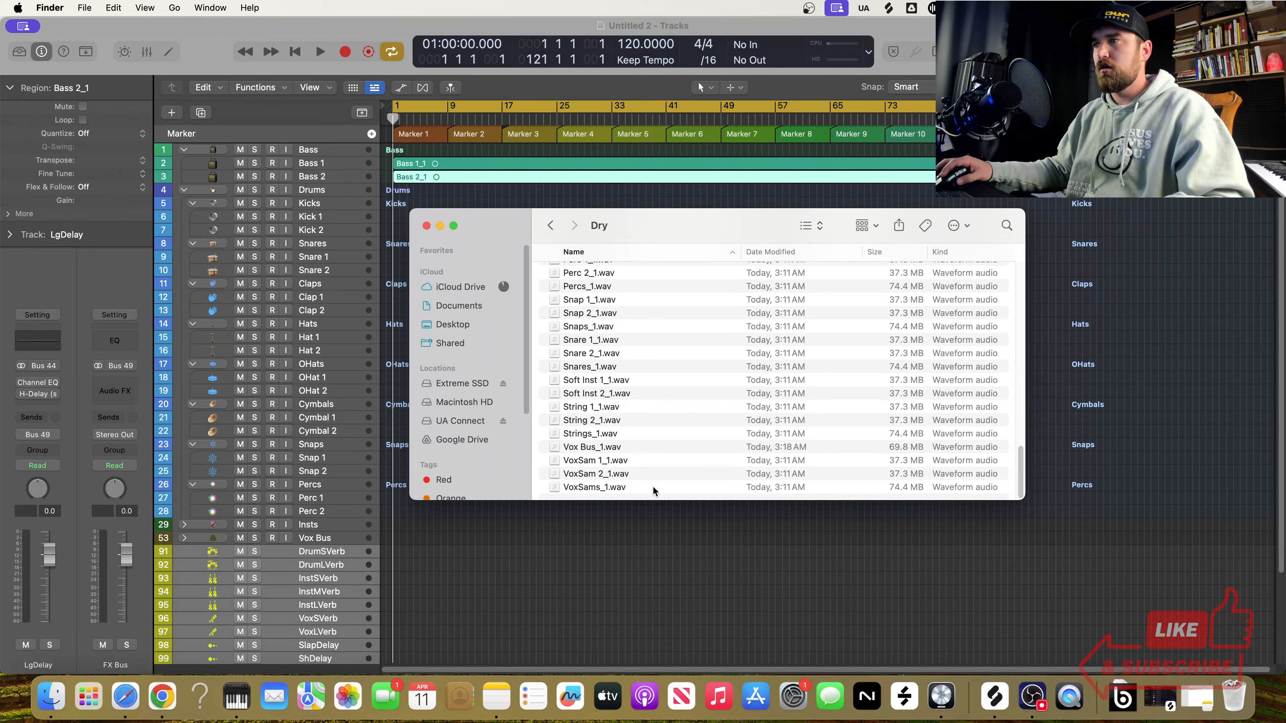
shift+click(652, 486)
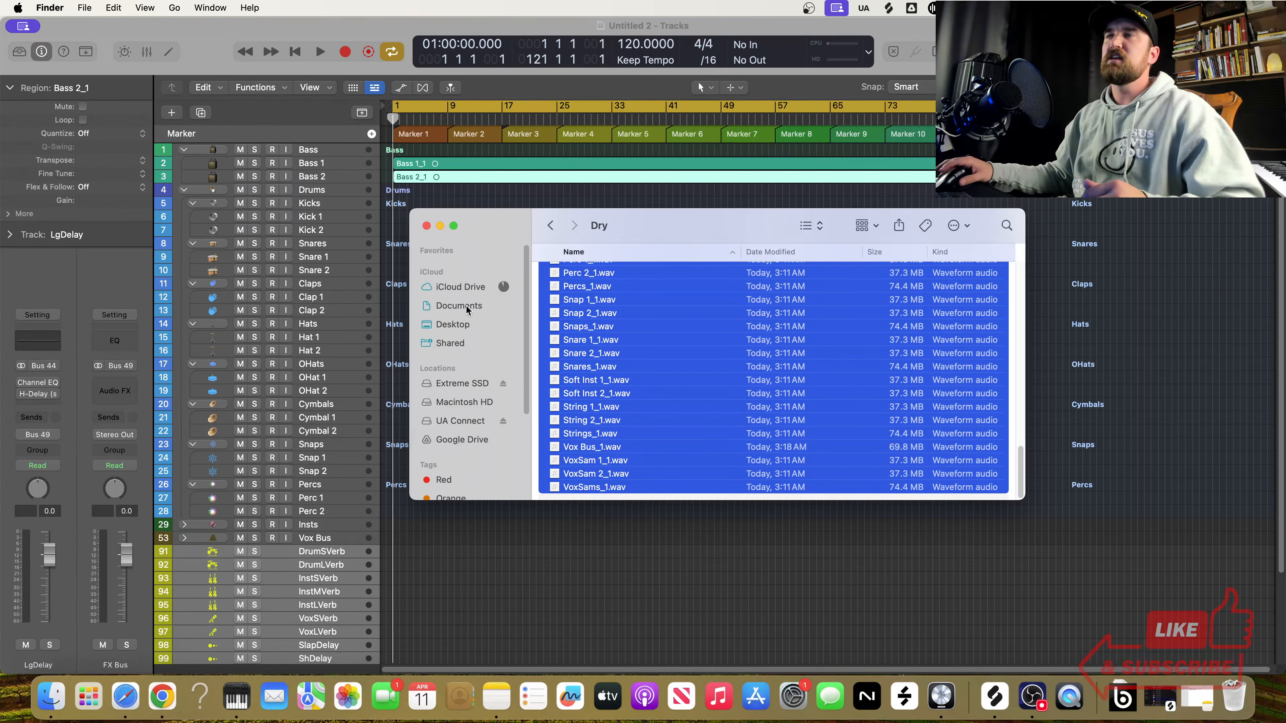
click(648, 301)
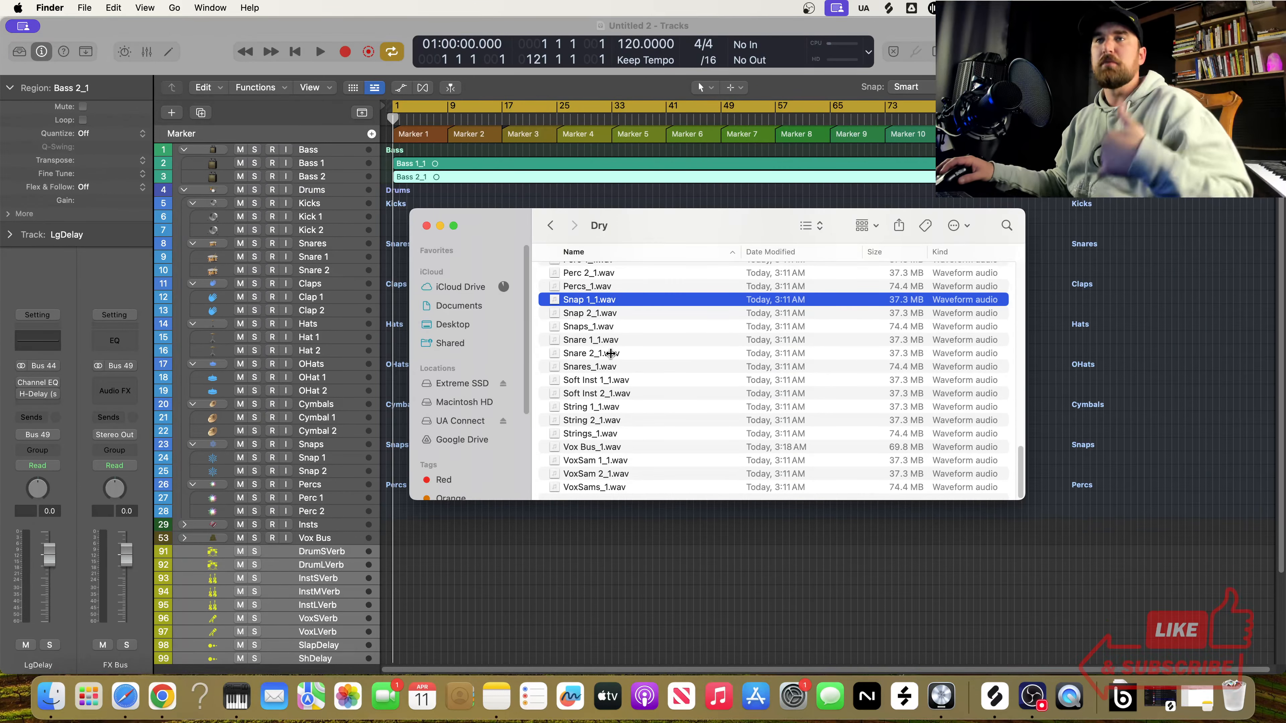
Step: Minimize the Finder window and enlarge the tracks in the Logic arrangement
click(440, 226)
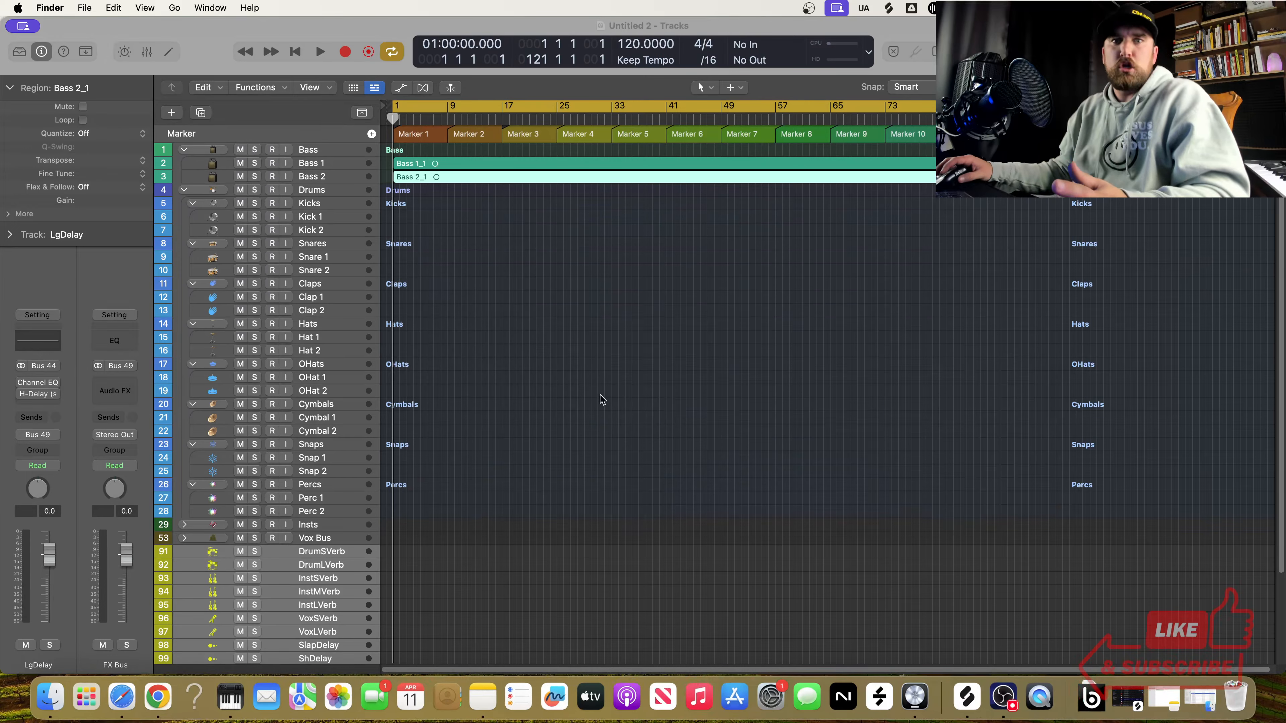
scroll(692, 406, up, 5)
scroll(698, 408, up, 3)
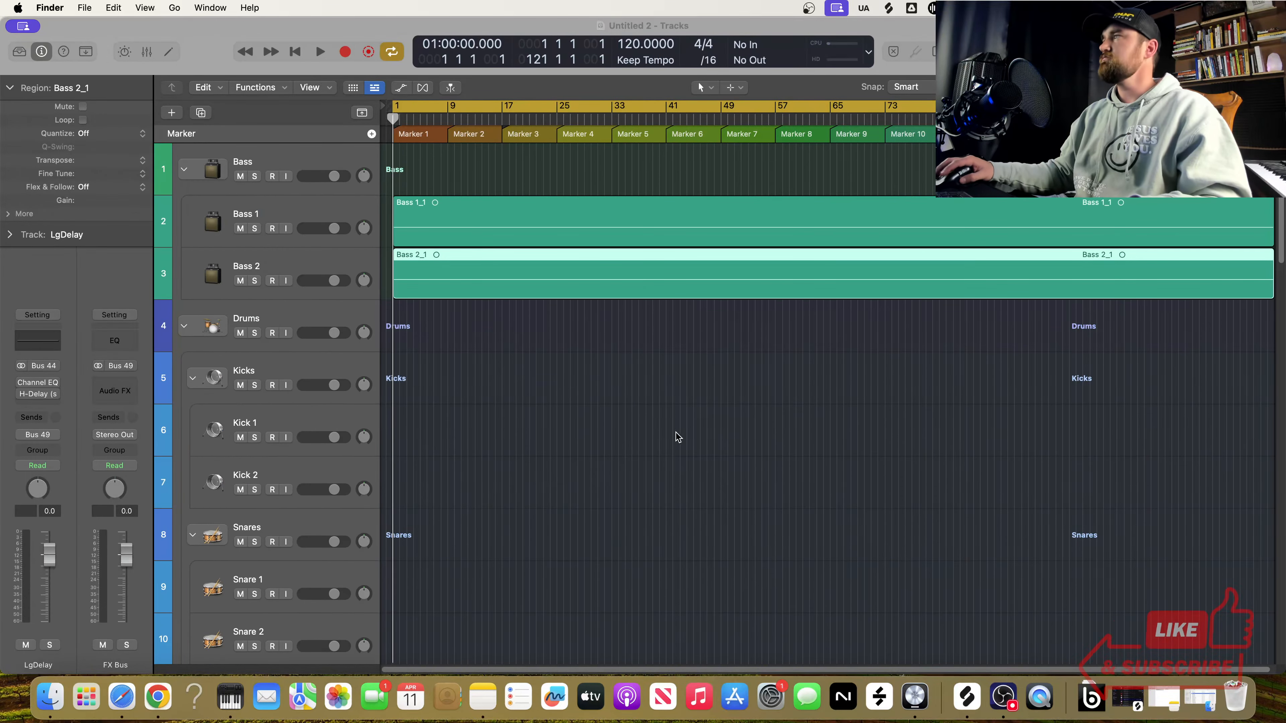
Step: Select both bass regions together, clear the selection, and select the Bass 1 and Bass 2 regions individually
click(644, 195)
drag(644, 196, 646, 316)
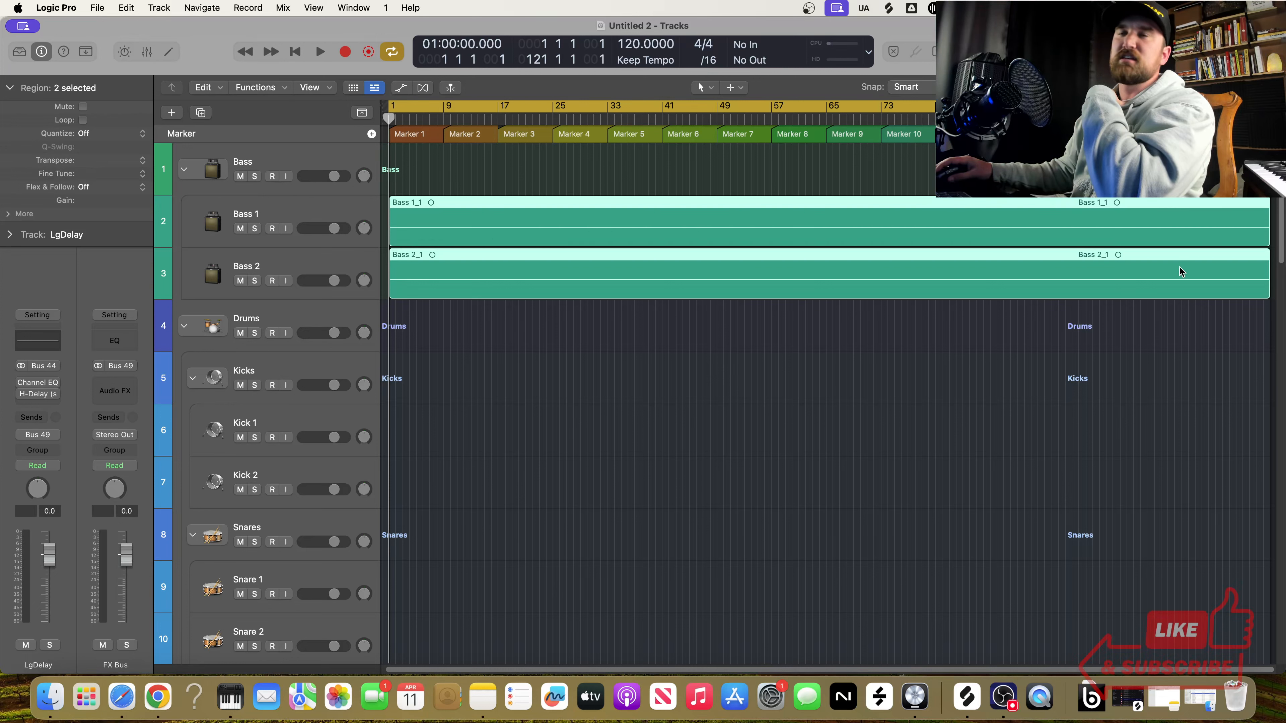
click(645, 310)
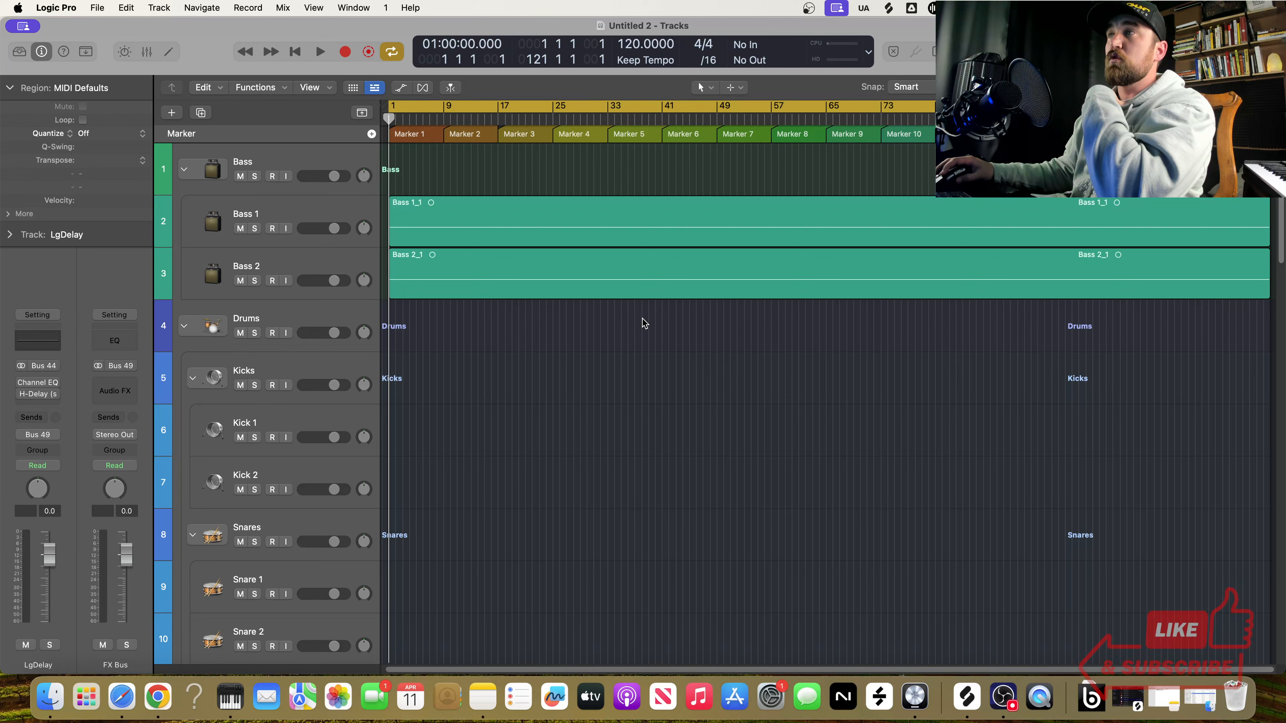
click(598, 233)
click(606, 278)
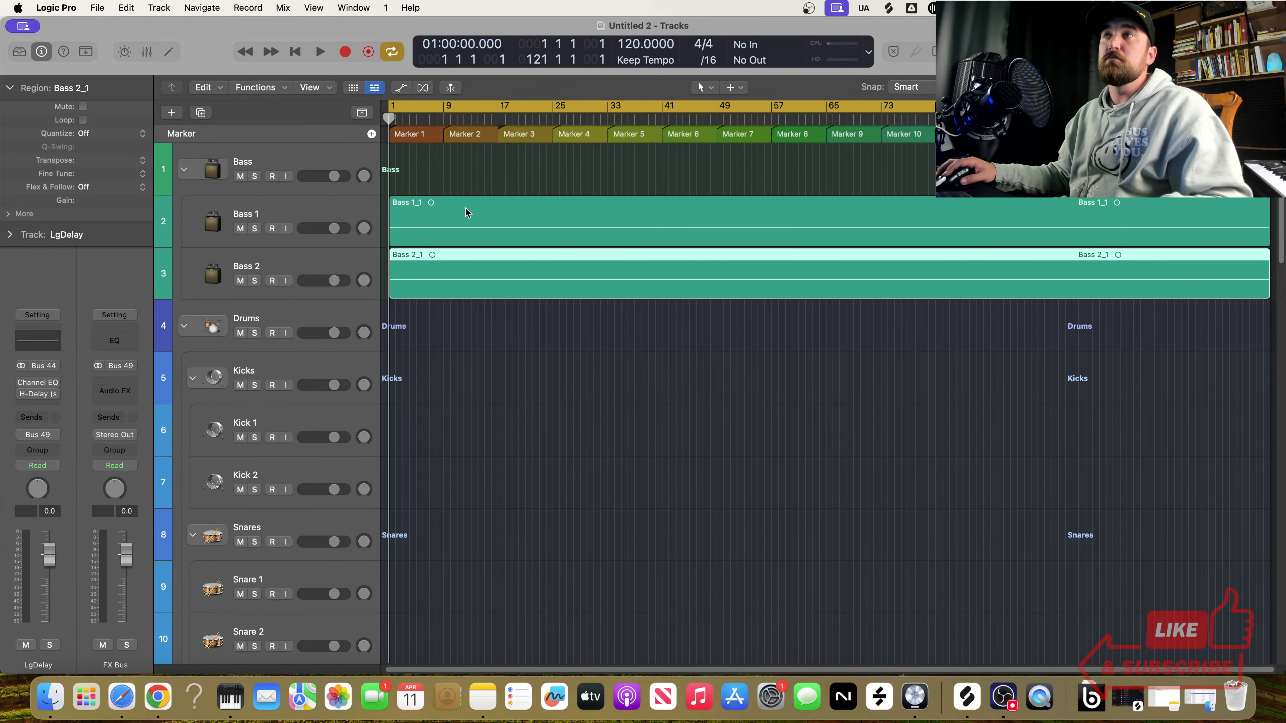
Step: Marquee-select sections of the Bass 1 region, delete the section from about bar 36 to bar 50, and undo the deletion
drag(450, 223, 567, 223)
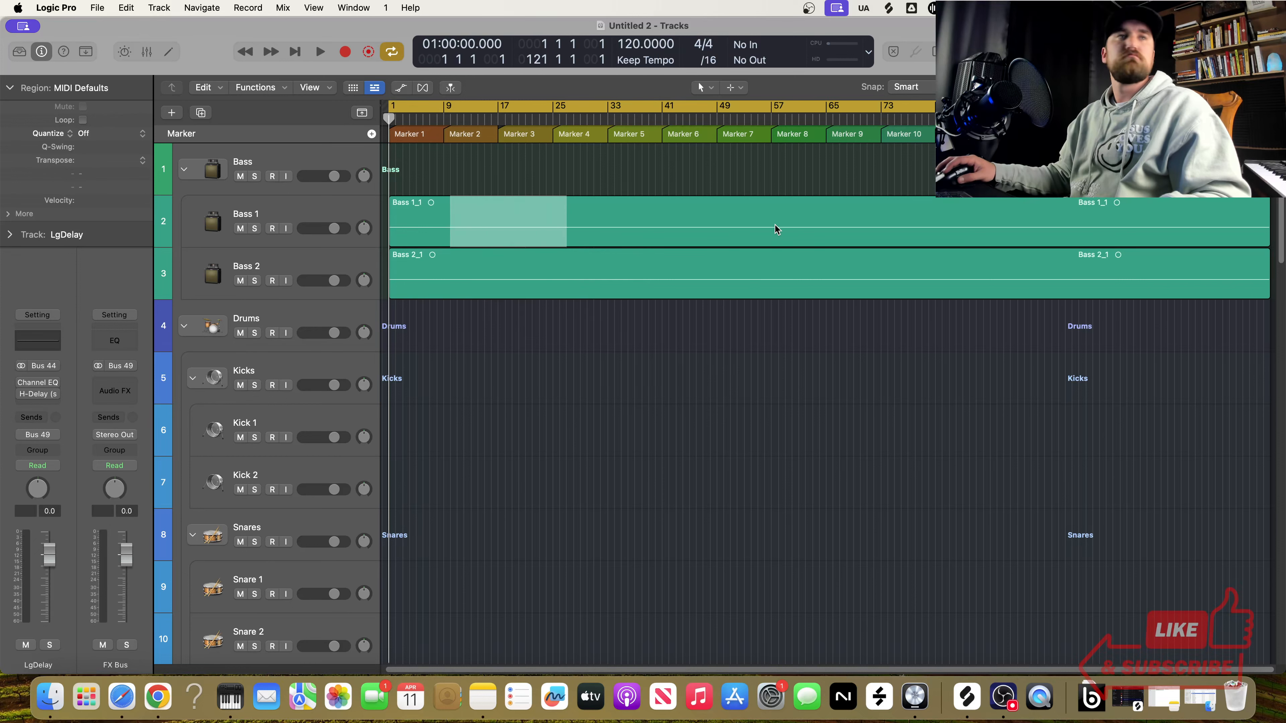
drag(784, 224, 929, 225)
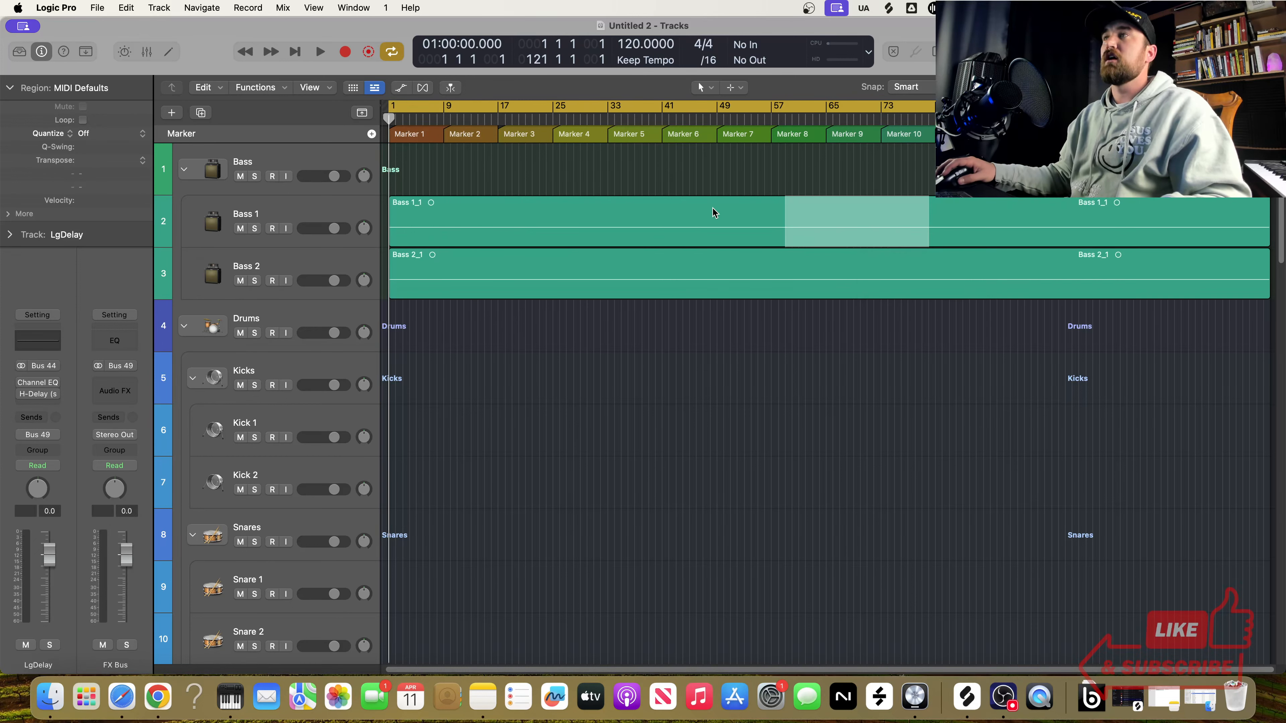
click(712, 375)
drag(627, 237, 723, 226)
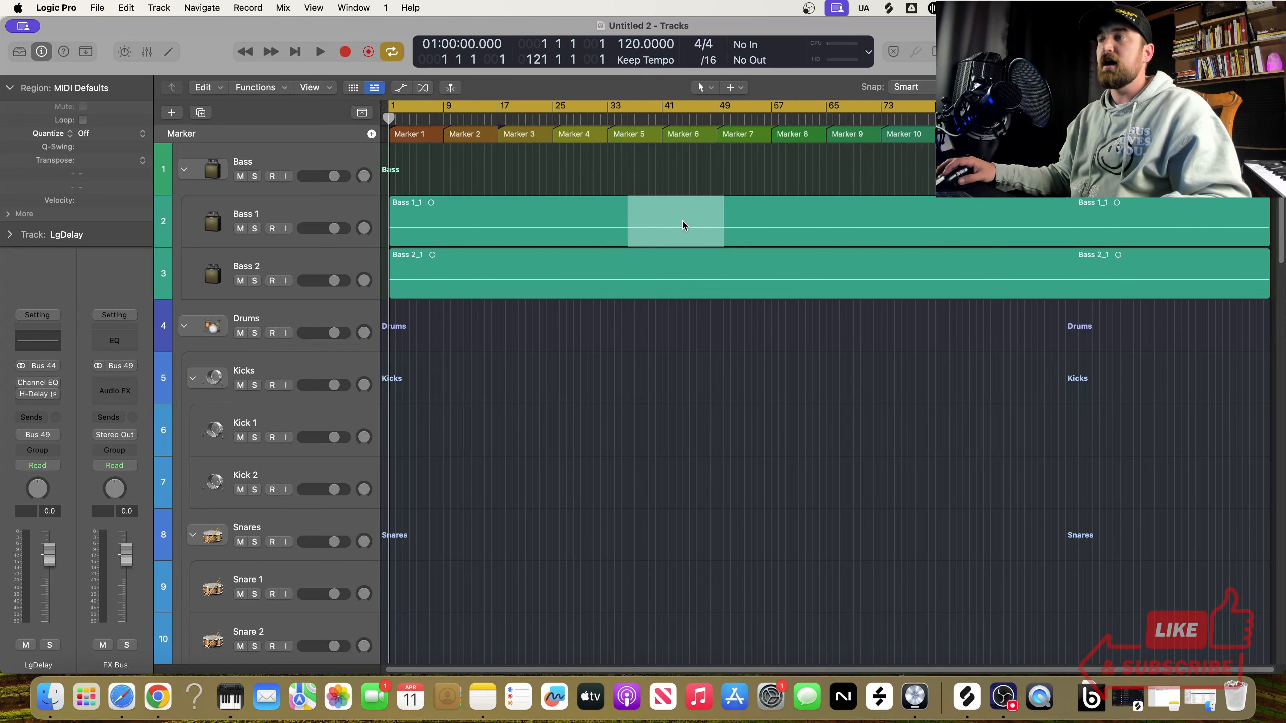
key(Delete)
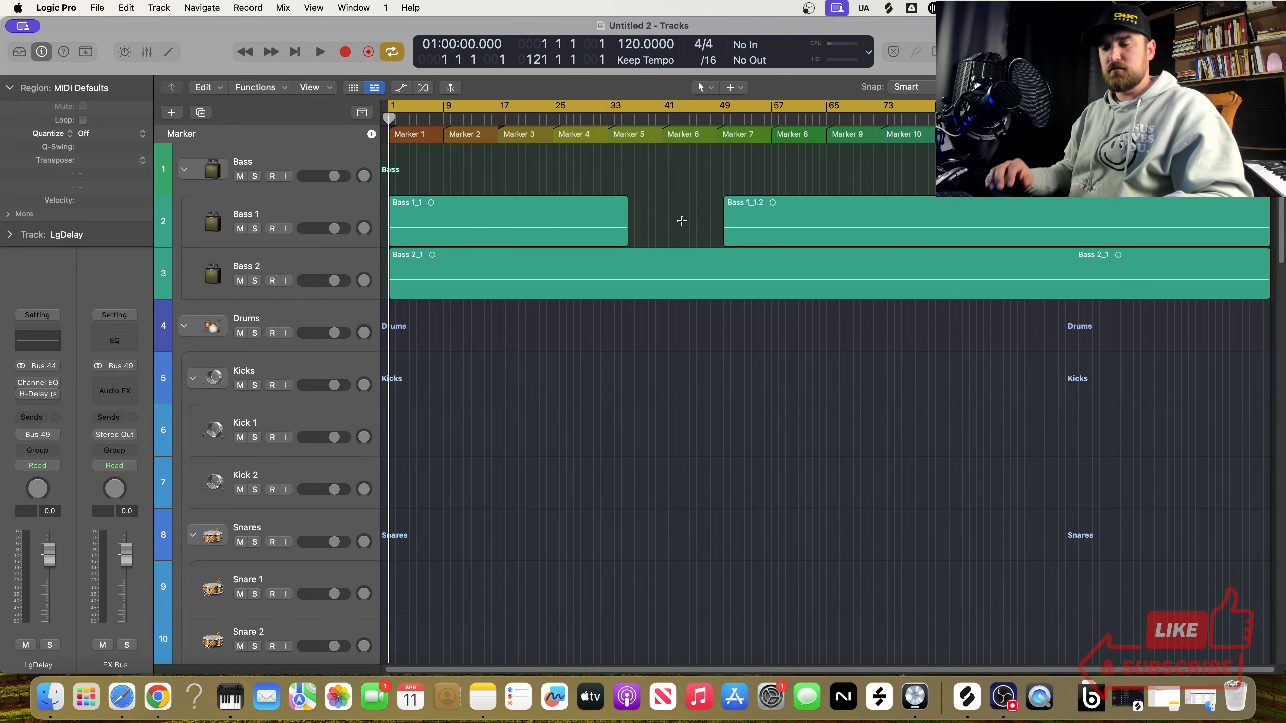
key(super+z)
Step: Copy the Bass 2_1 region onto the Kick 1 and Kick 2 tracks, aligned with the project start
click(717, 374)
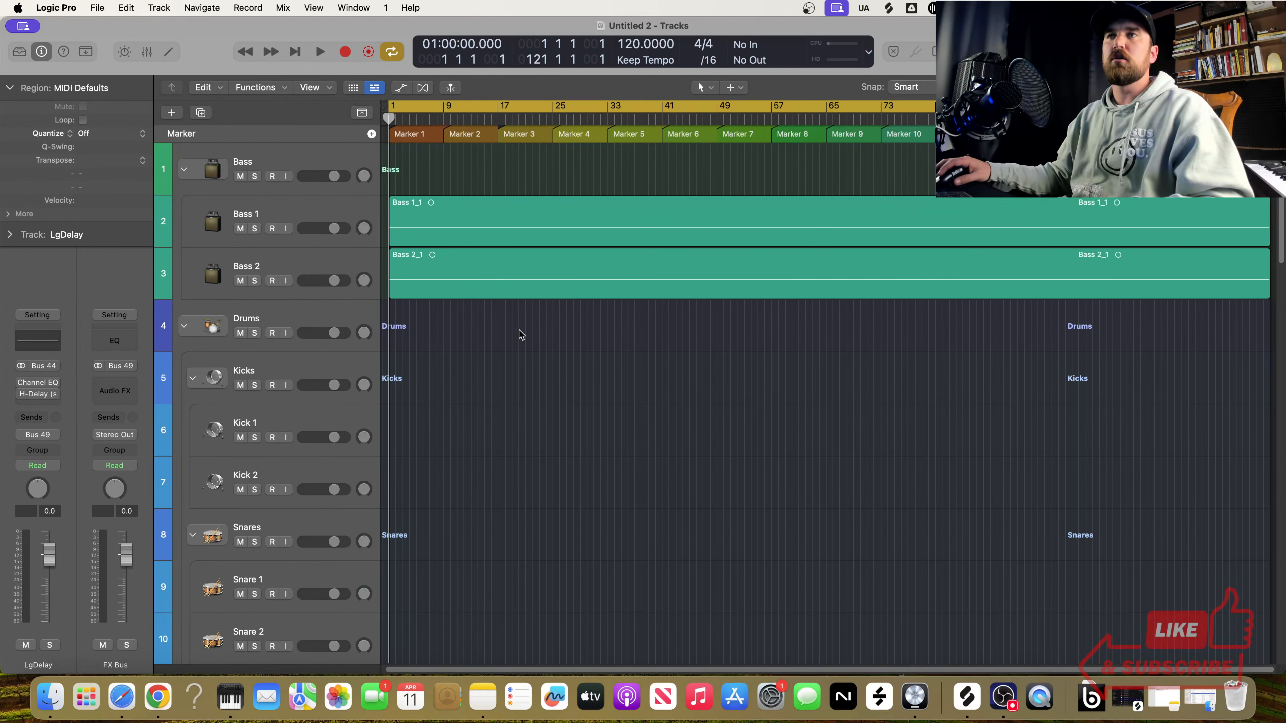
alt+drag(531, 281, 525, 496)
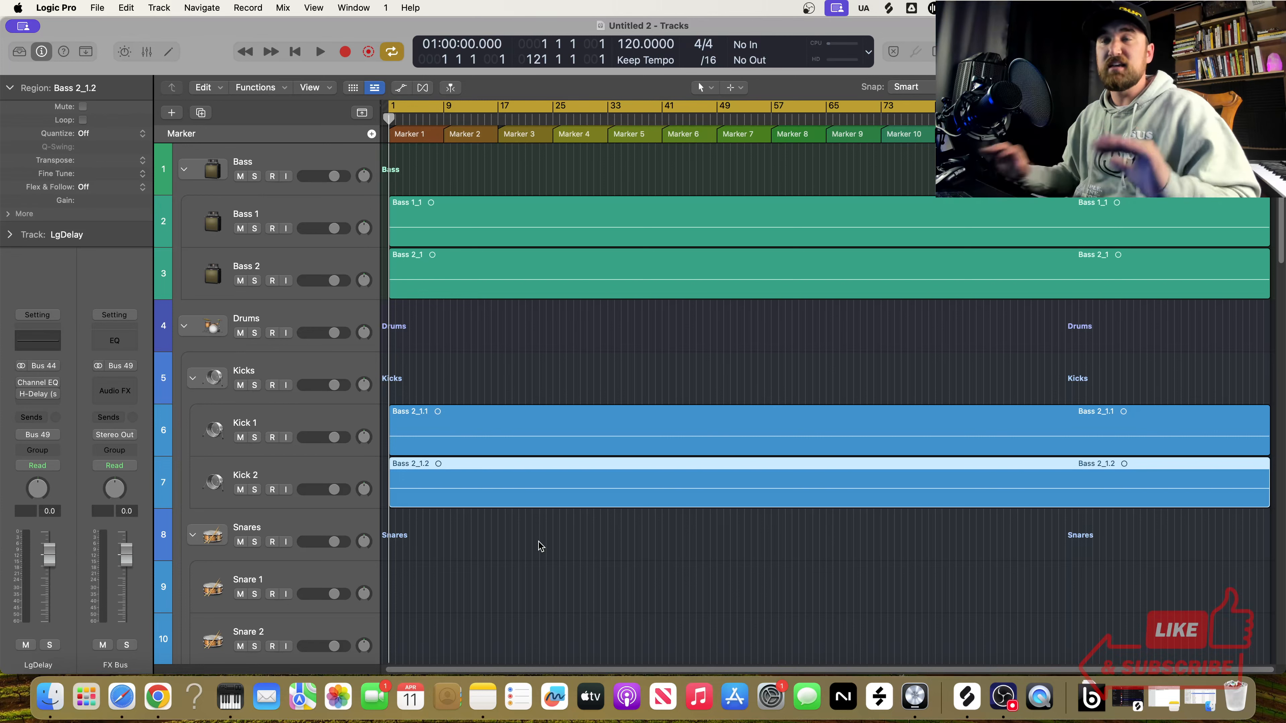
Step: Save the project as a package named Project 1 in the Day & Night folder under Kid Cudi's Project Files
click(97, 8)
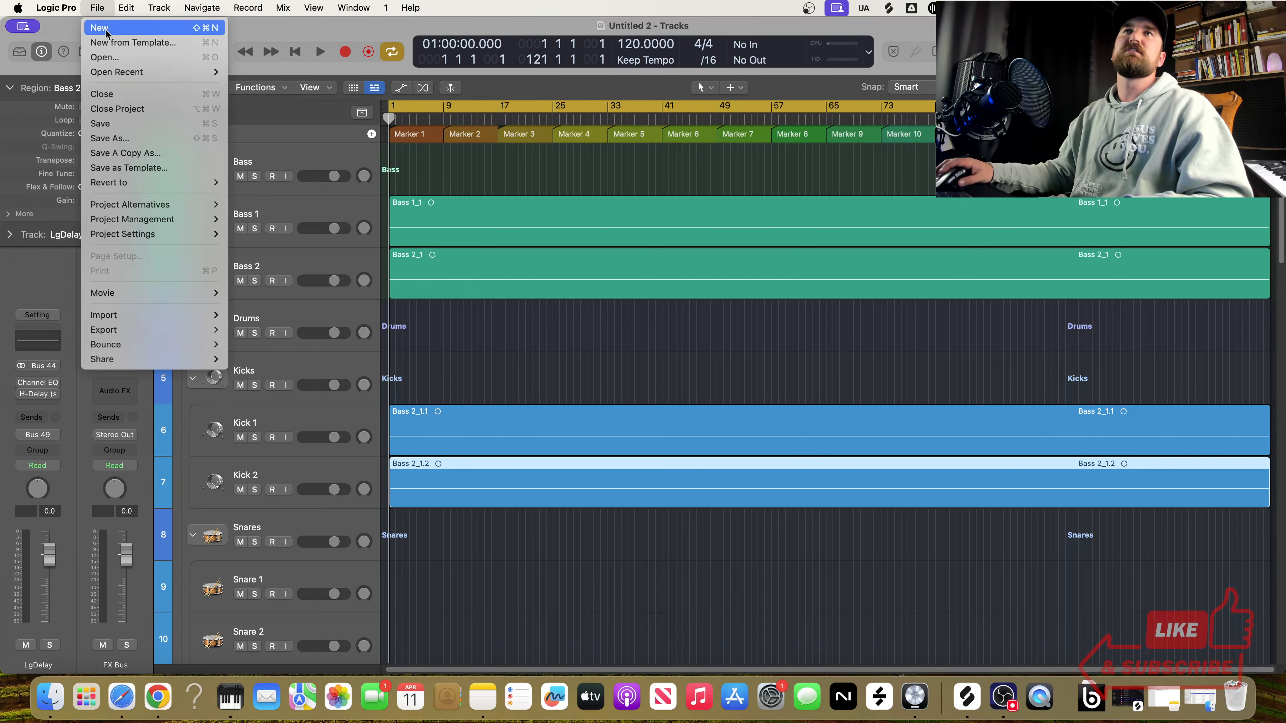
click(138, 143)
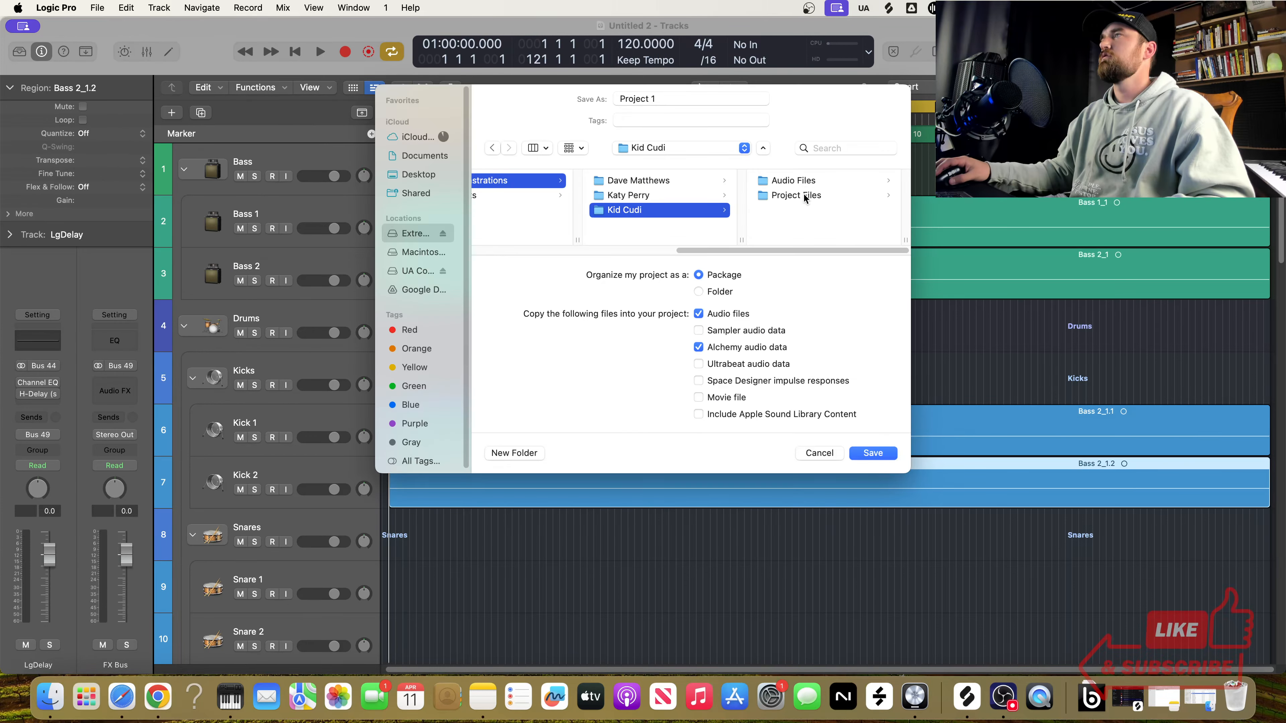
click(803, 193)
click(789, 207)
click(804, 181)
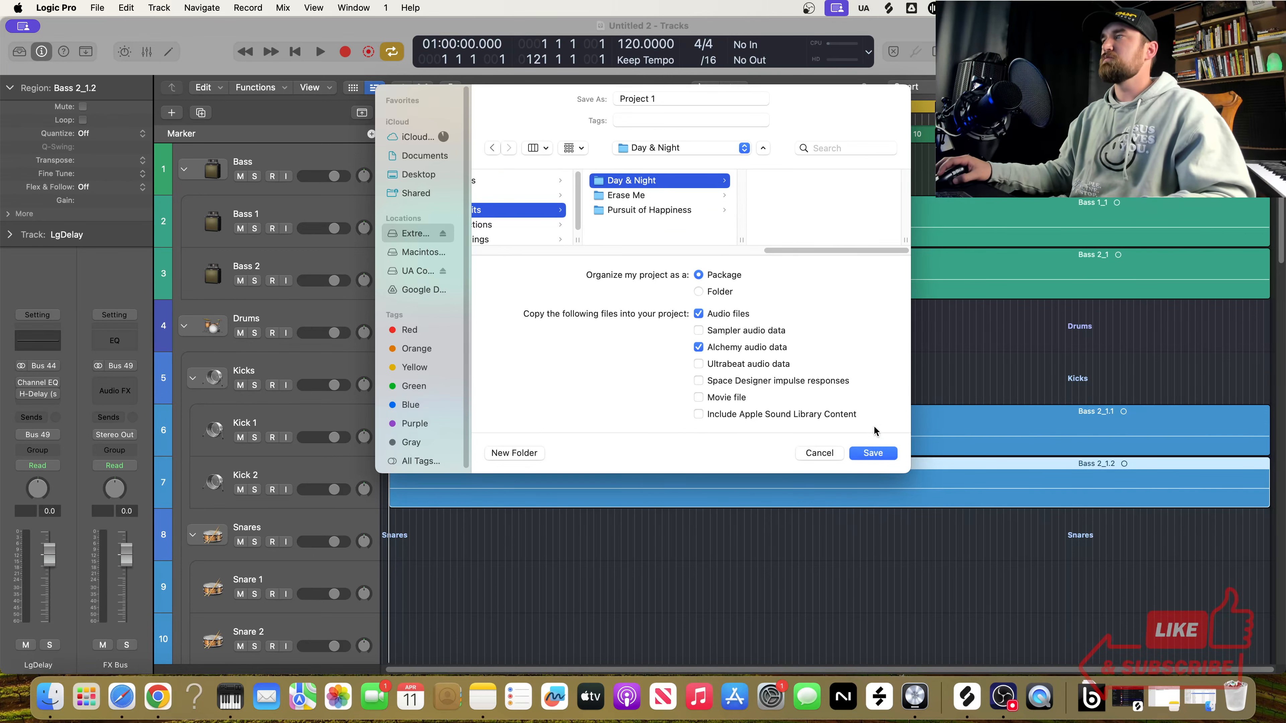
click(872, 453)
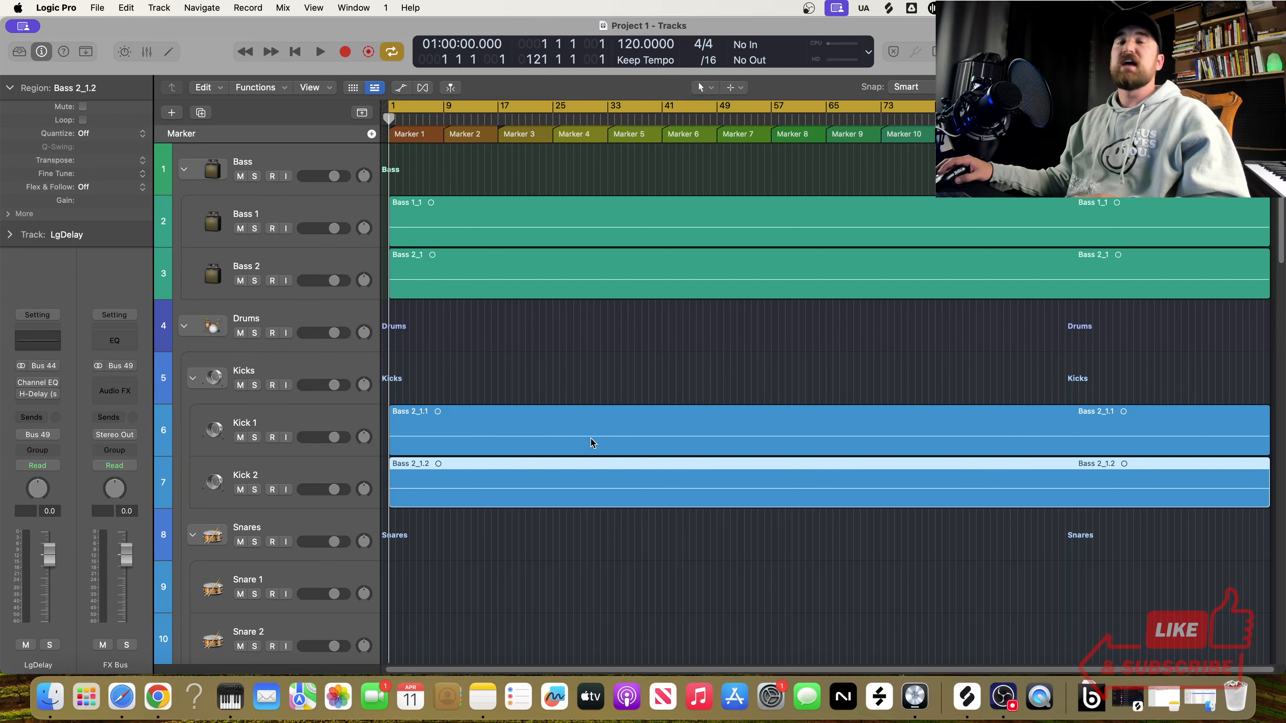
Step: Set up an offline M4A: AAC bounce of the project and name the file Day & Night - Final Mix
click(98, 8)
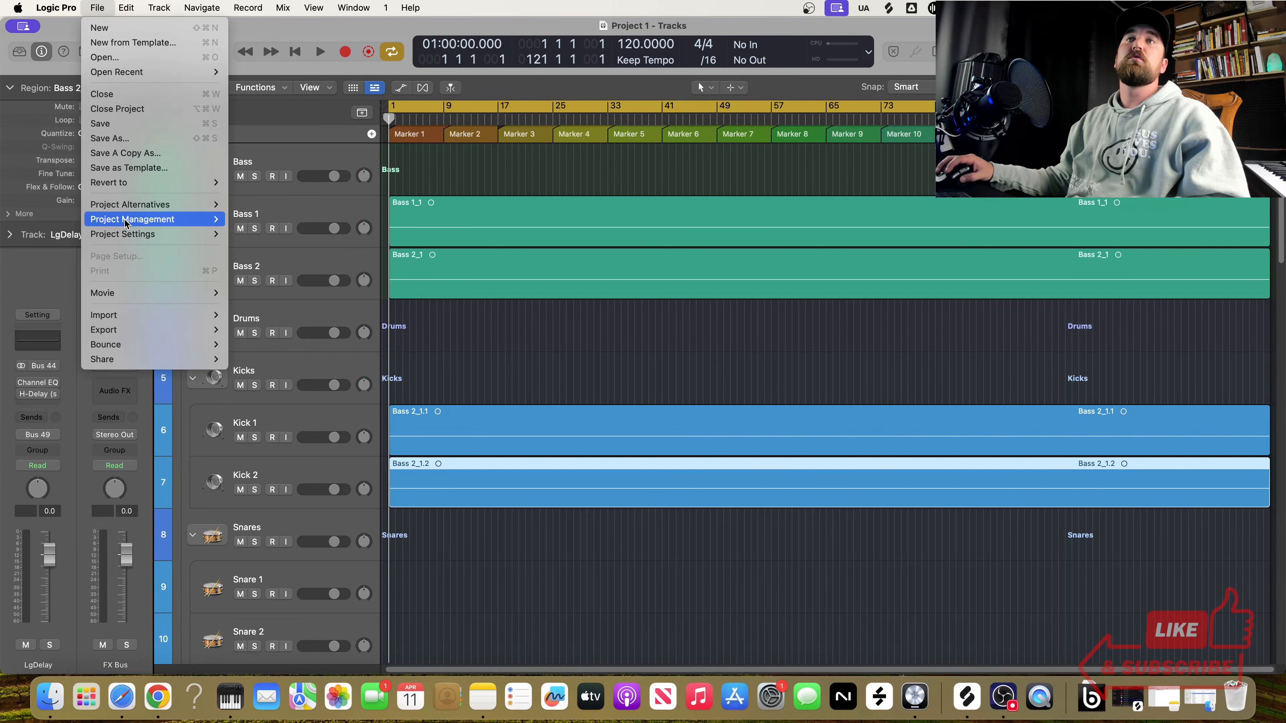
mouse_move(150, 350)
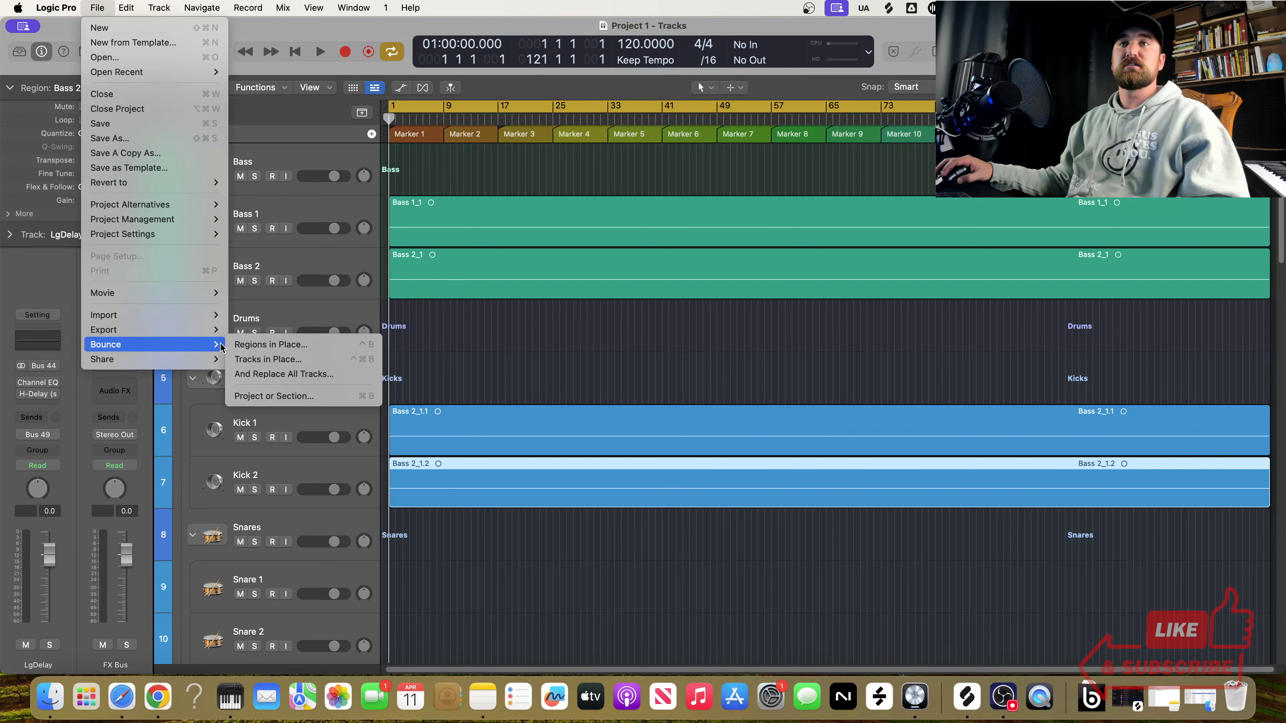
click(295, 397)
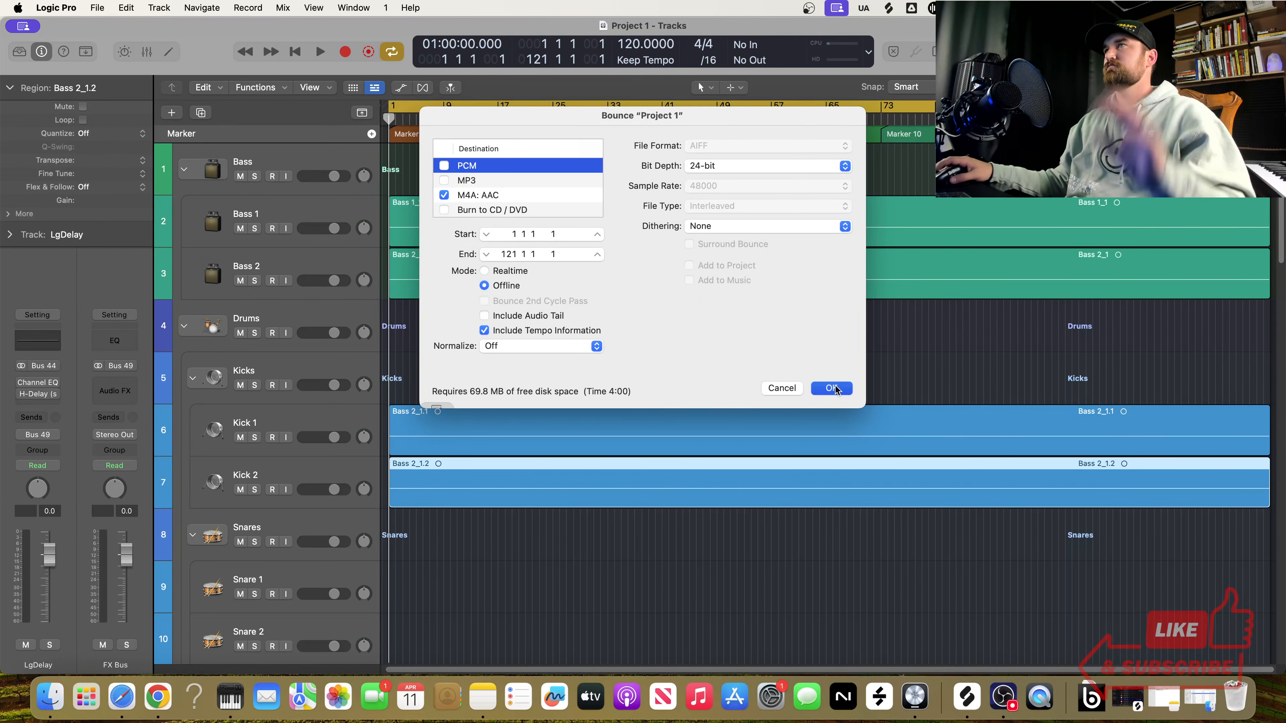
click(838, 388)
text(Day & Night -)
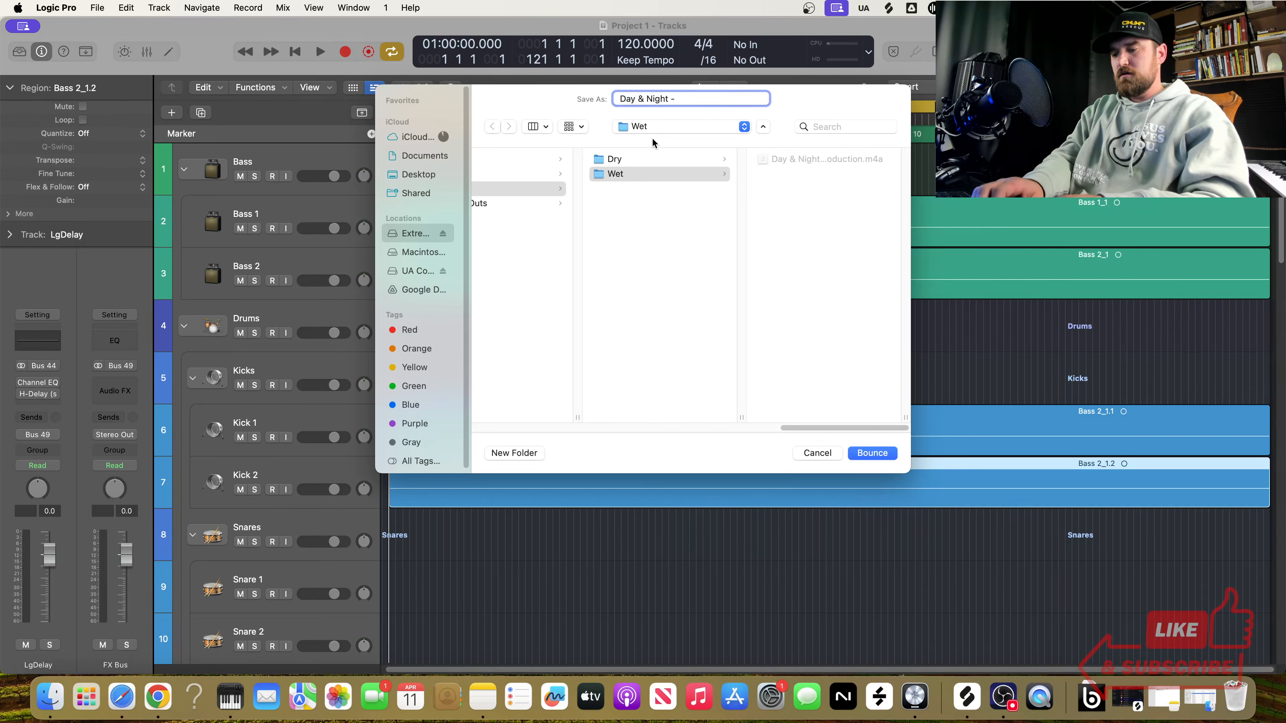
text( Fin)
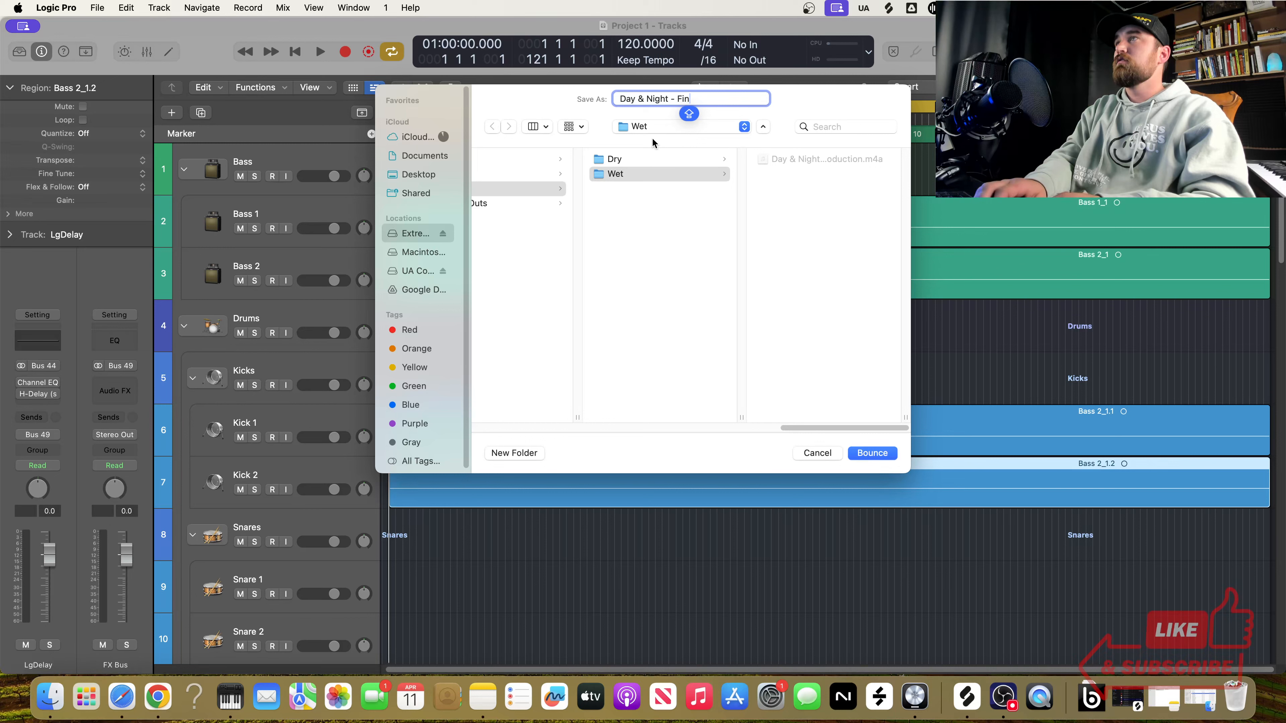
text(al Mix)
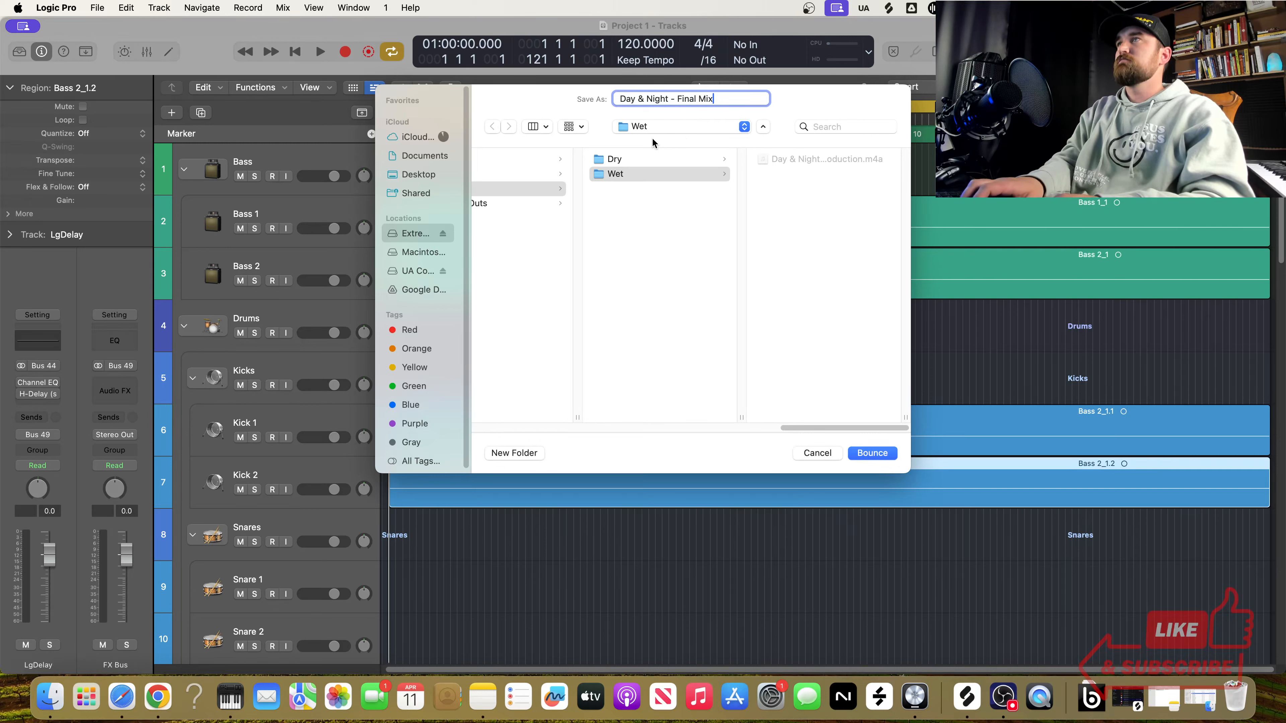
Step: Set the bounce destination to the Mix folder within Day & Night under Audio Files, and bounce the file
click(653, 127)
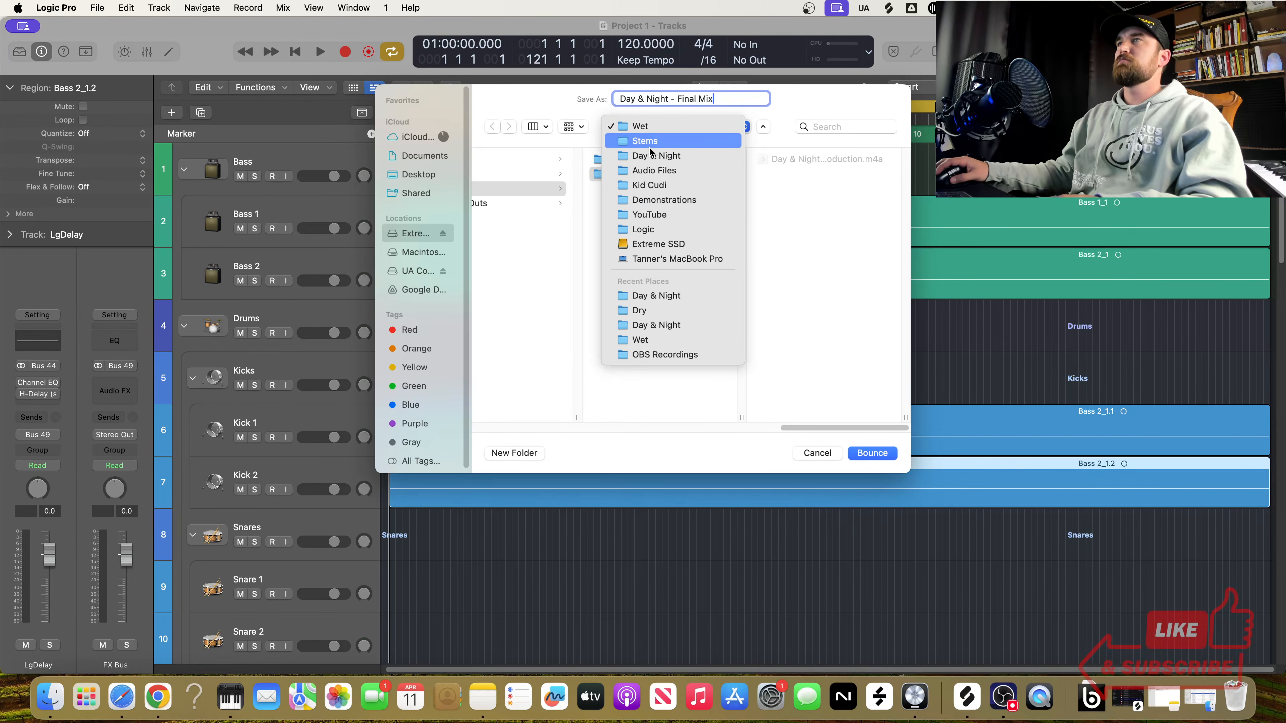
click(654, 171)
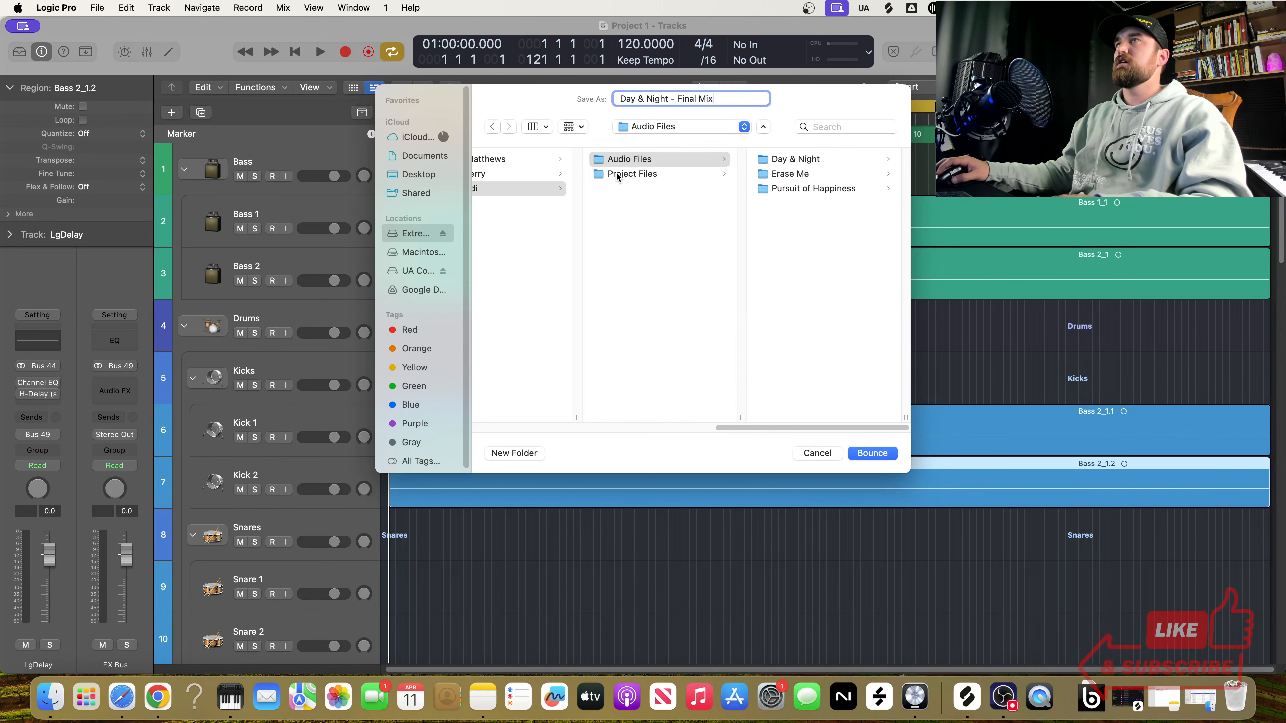
click(821, 159)
click(790, 172)
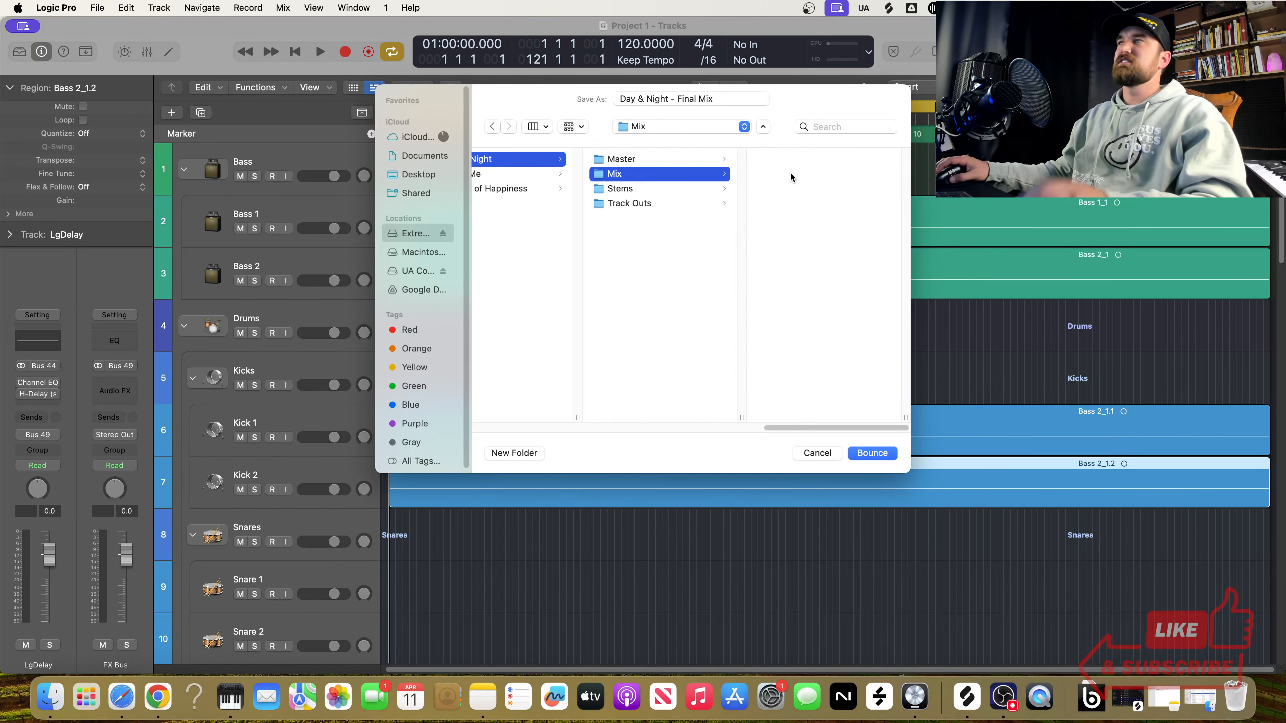
click(859, 454)
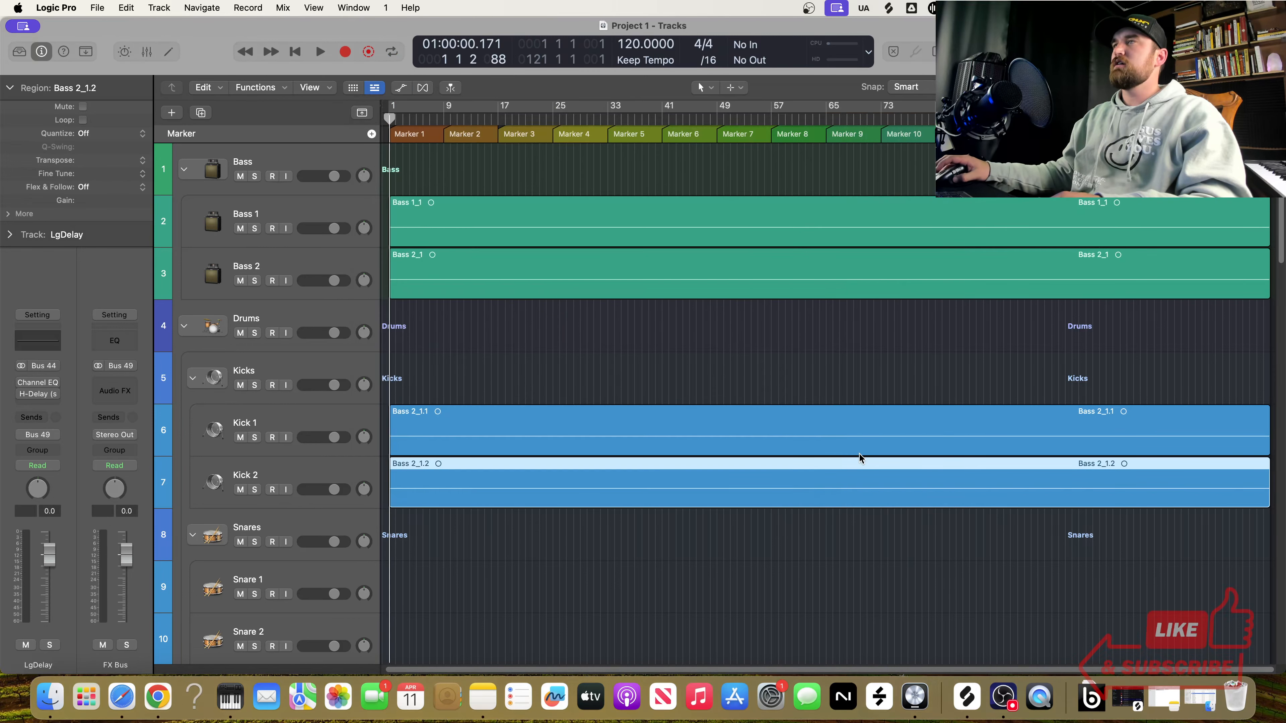
Step: Create a new project from the mastering template containing a Final Mix track, closing the current project
click(97, 7)
click(133, 44)
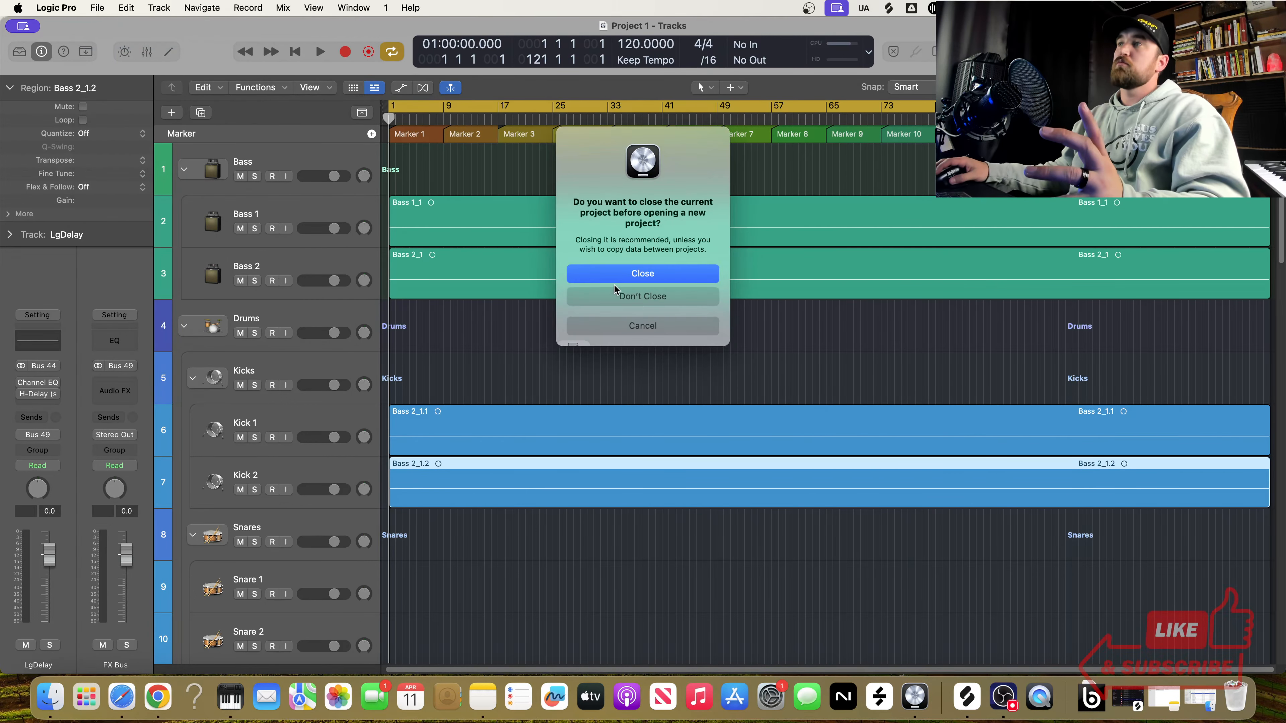
click(624, 297)
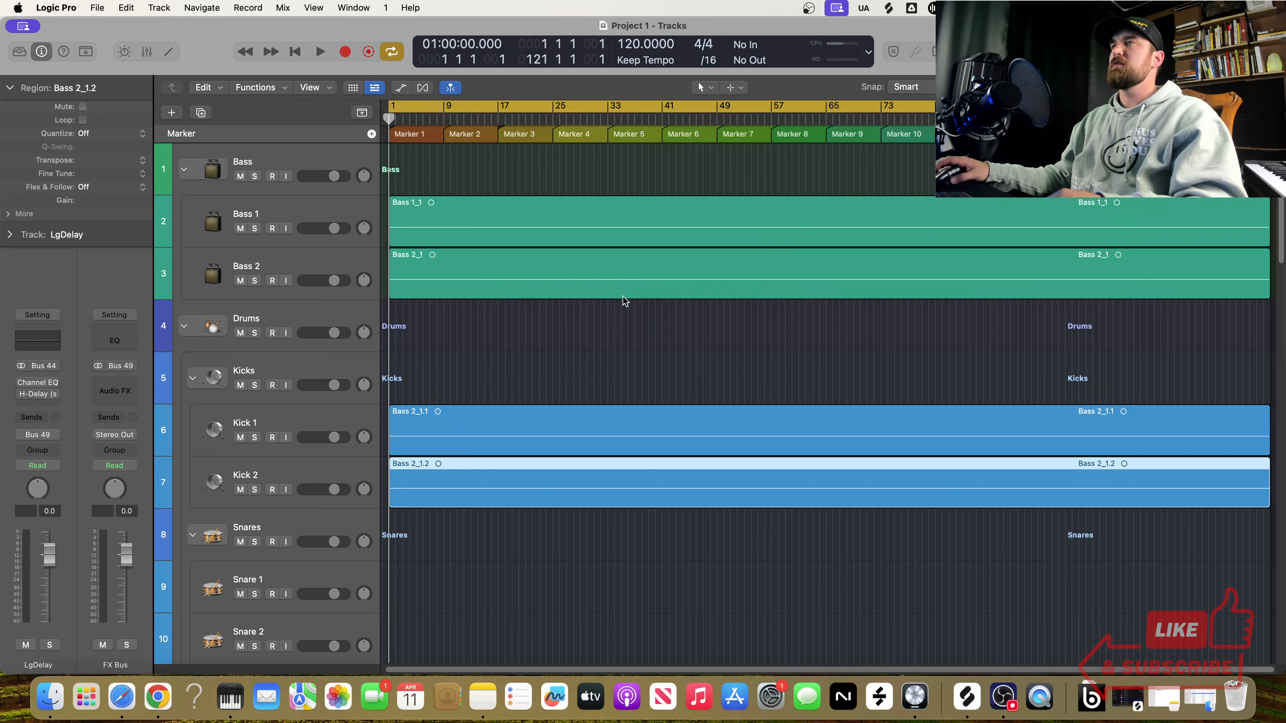
double_click(501, 213)
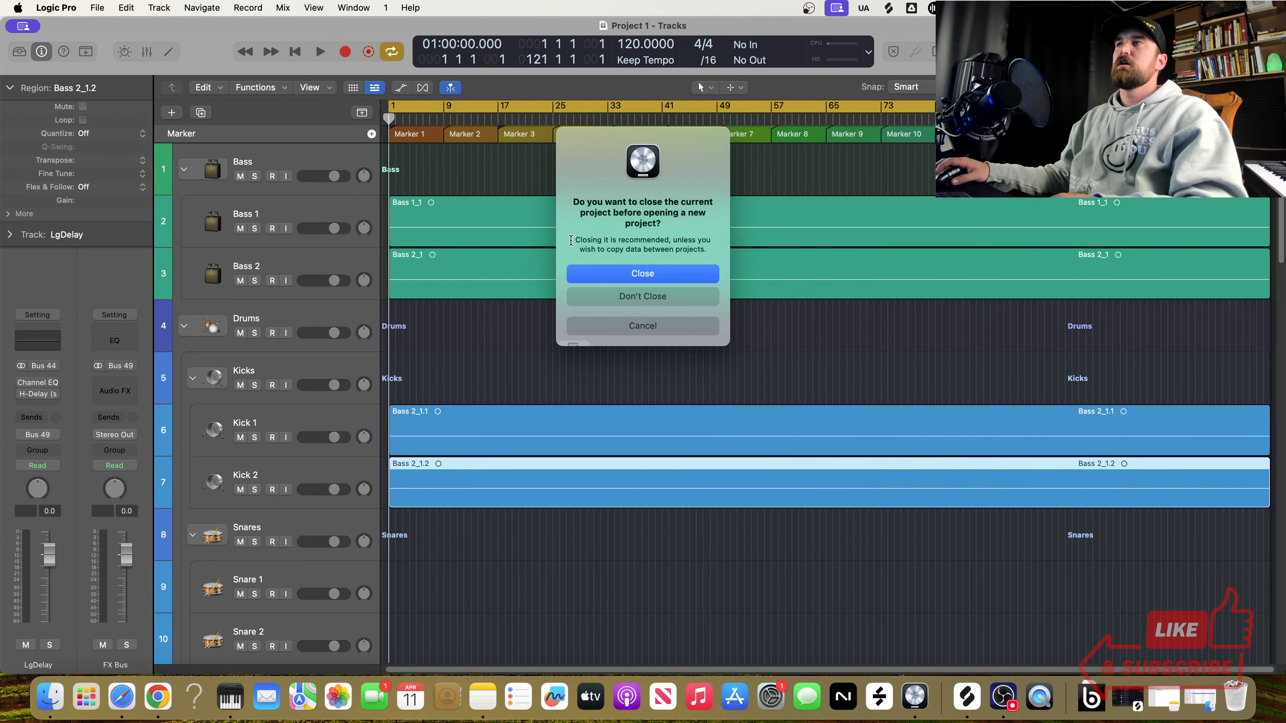
click(633, 273)
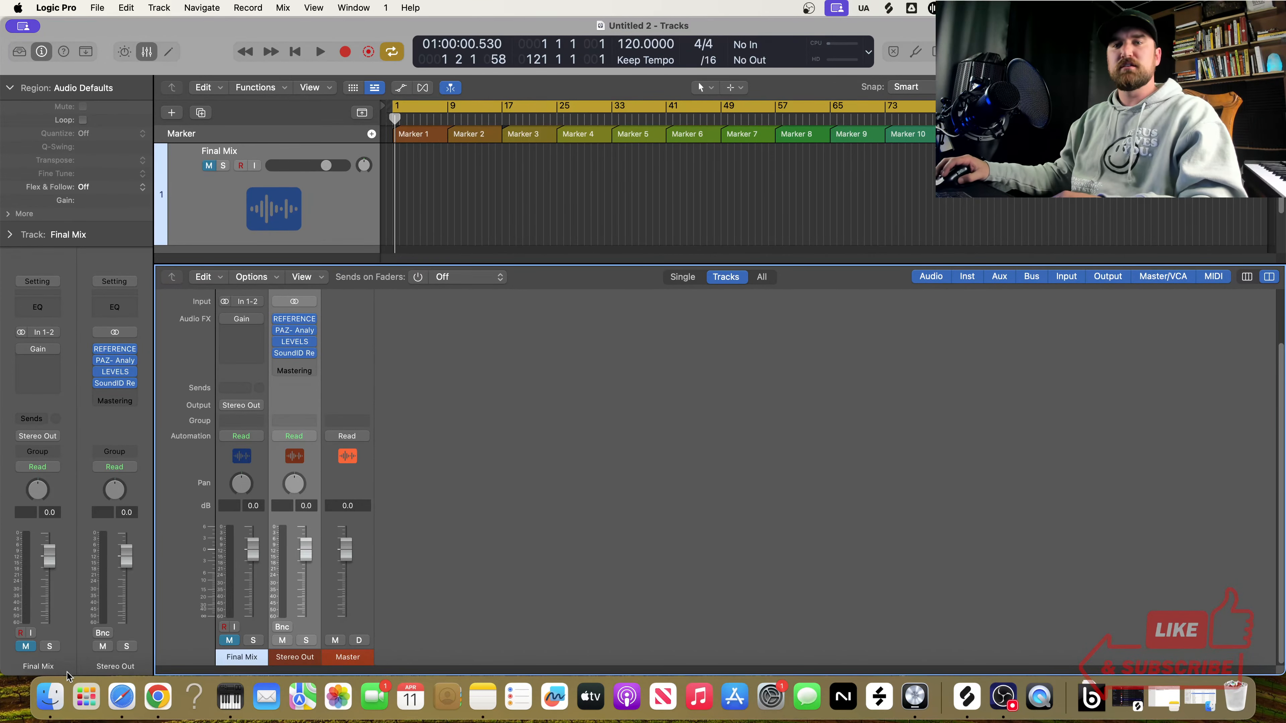
Step: Place Day & Night - Final Mix.m4a from the Day & Night Mix folder at the start of the Final Mix track, and minimize Finder
click(50, 697)
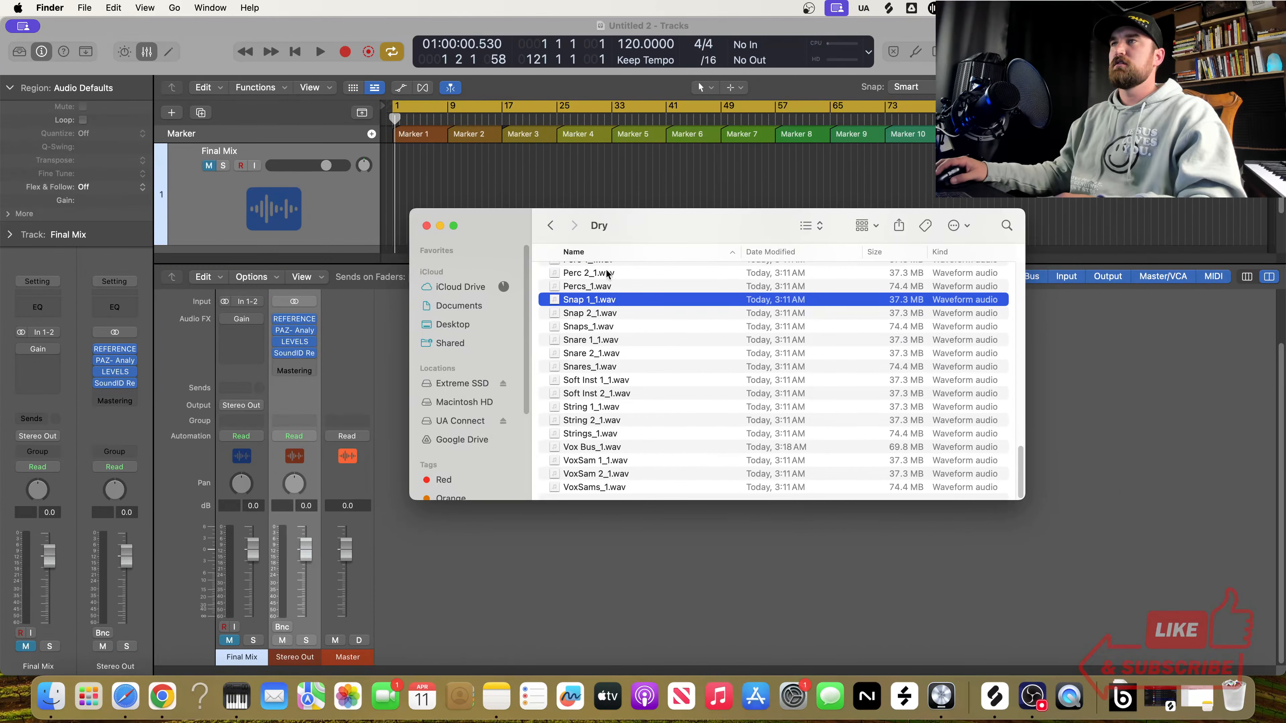
click(552, 225)
click(552, 225)
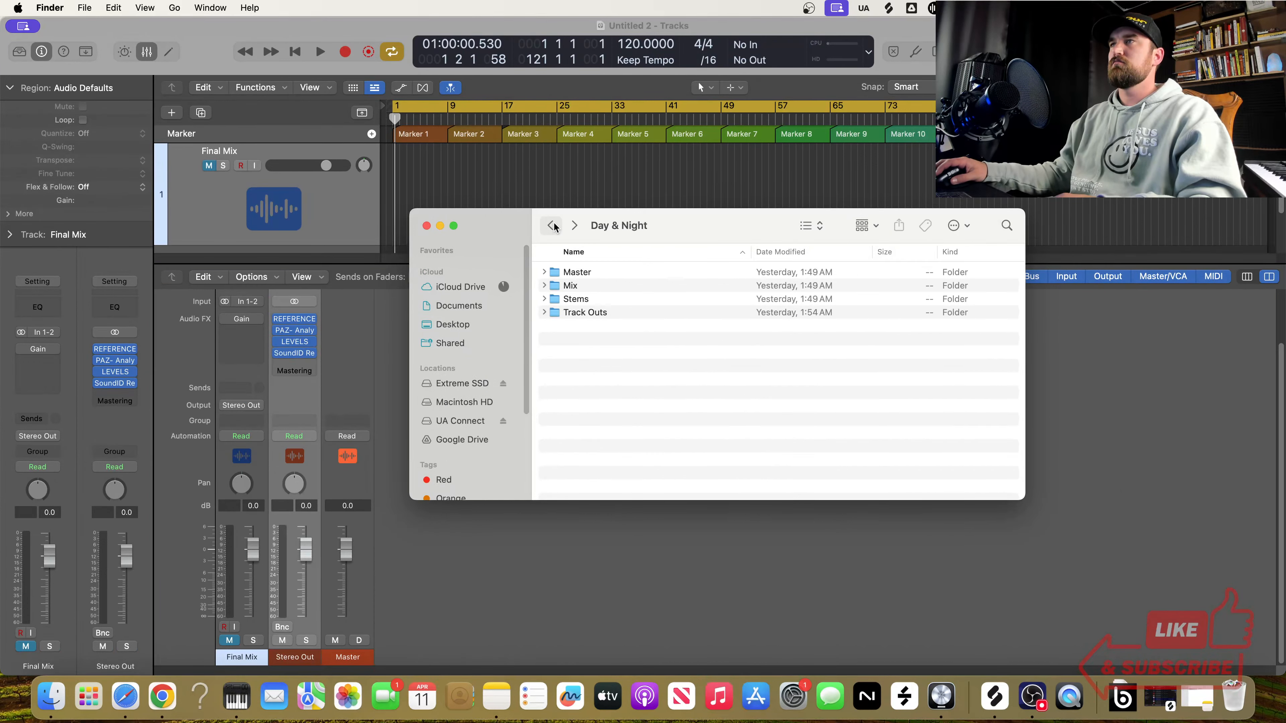
double_click(576, 287)
drag(613, 271, 397, 192)
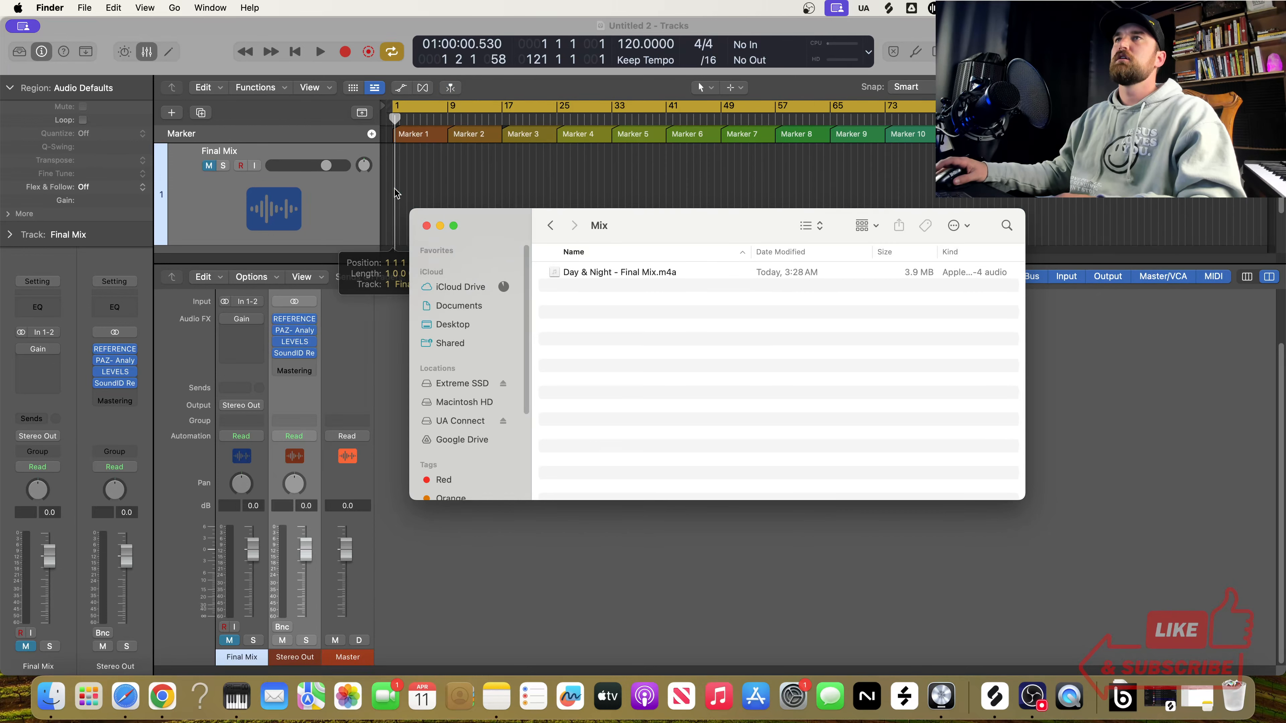
click(439, 226)
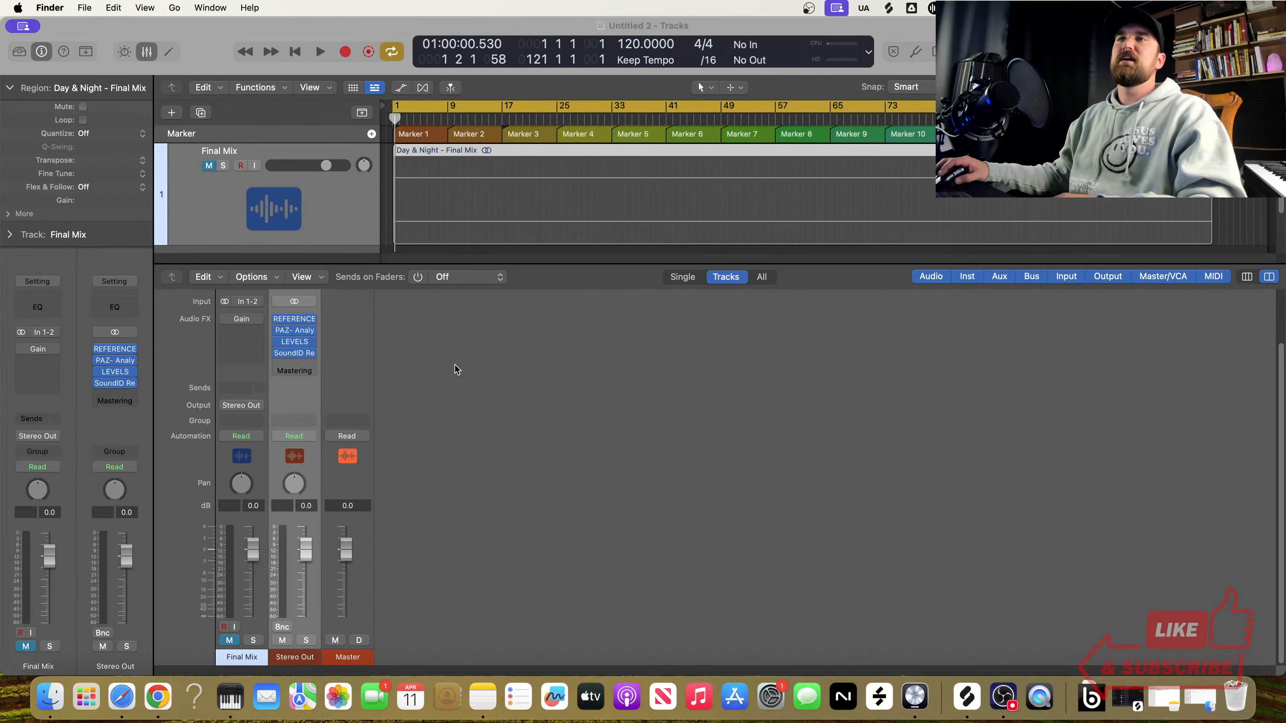
Step: Unmute the Final Mix track and open the REFERENCE plug-in on the Stereo Out channel
click(208, 165)
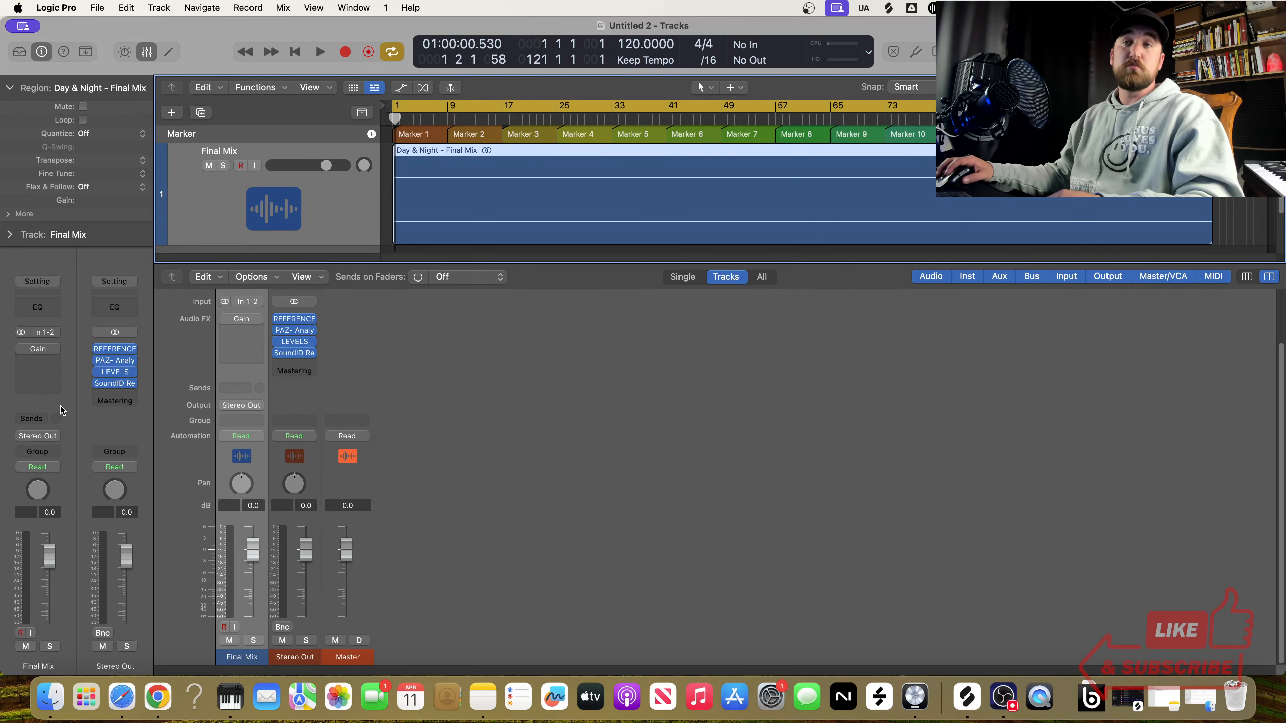
click(115, 349)
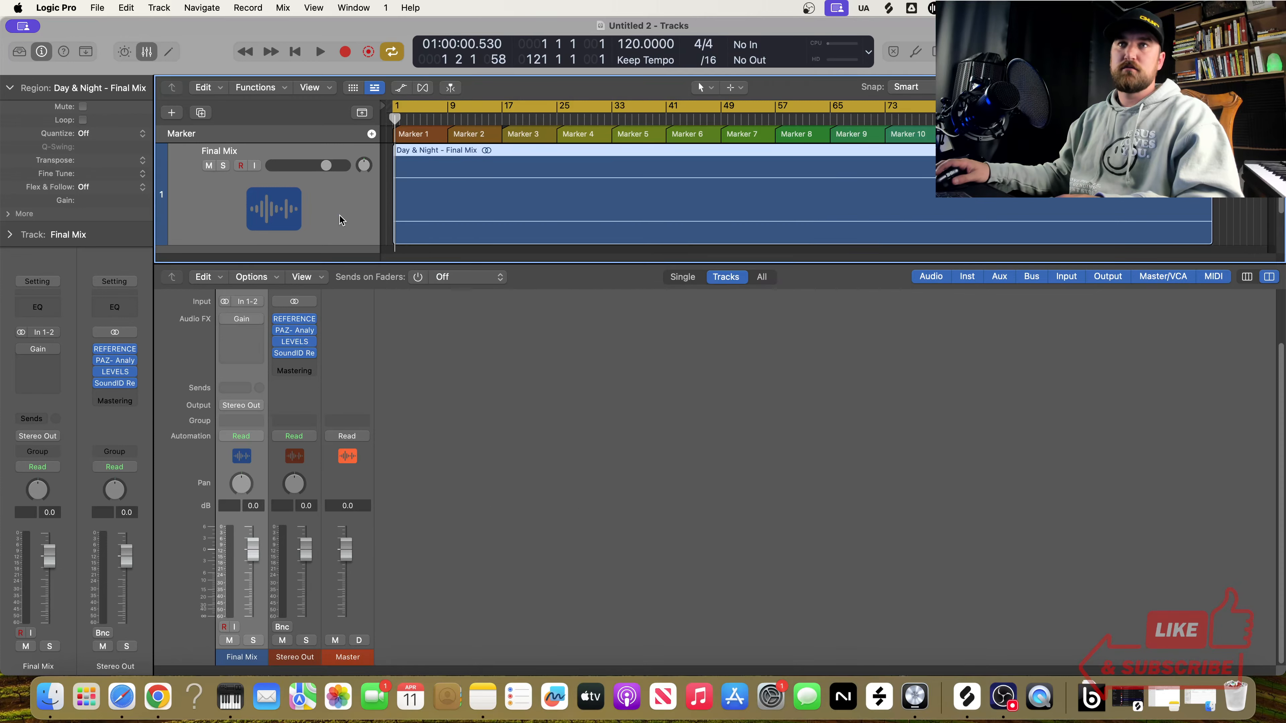
Step: Examine the PAZ- Analyzer, LEVELS and SoundID Reference plug-ins on the Stereo Out channel, closing each plug-in window
click(409, 191)
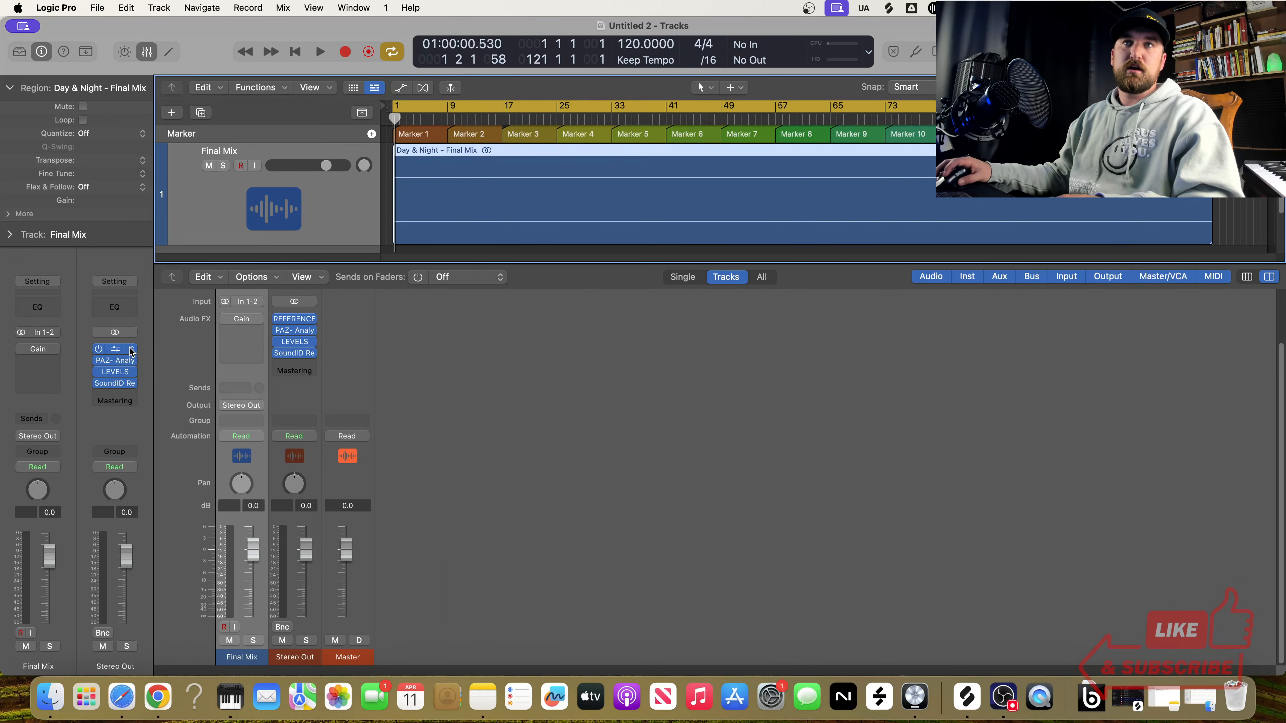
click(118, 361)
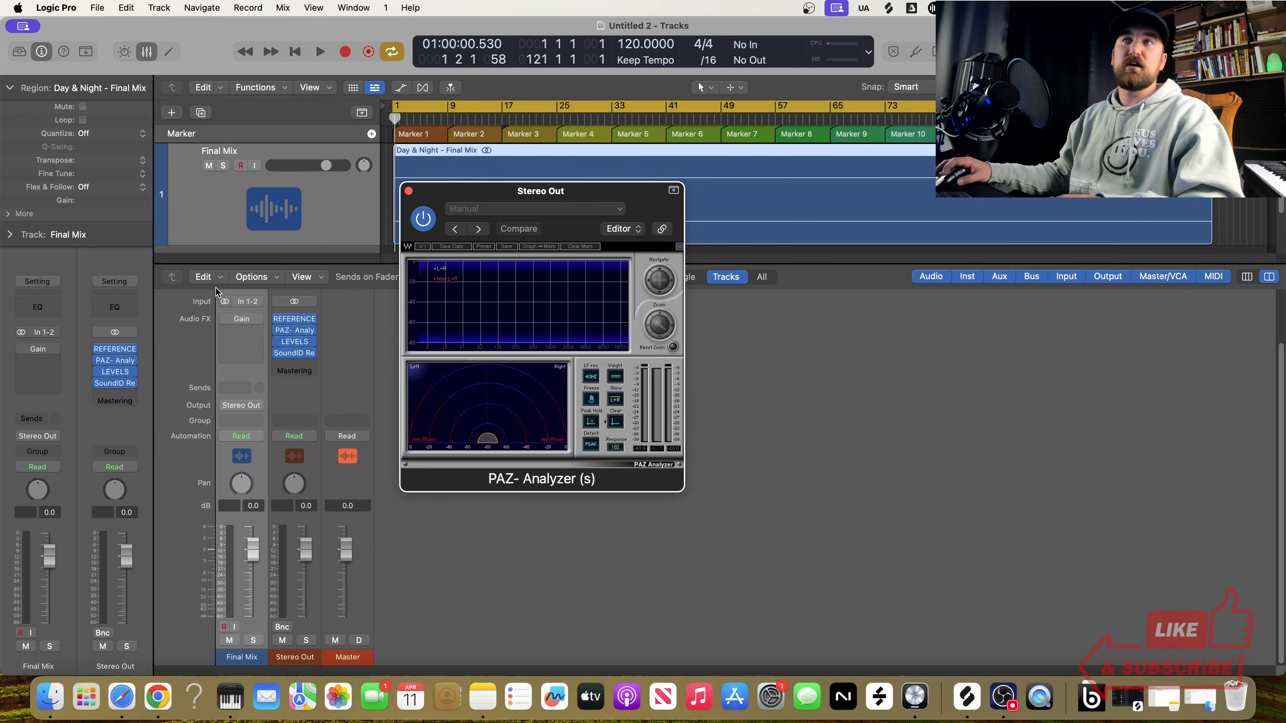
click(409, 191)
click(116, 371)
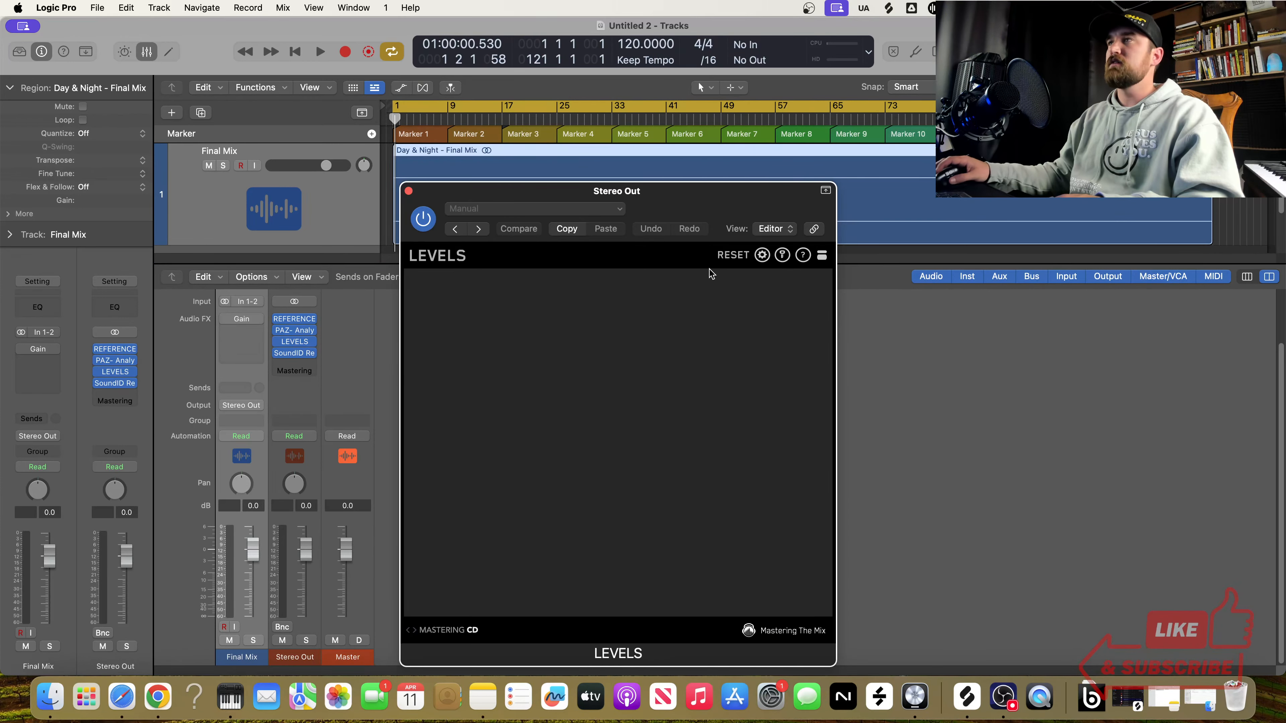
drag(699, 205, 655, 143)
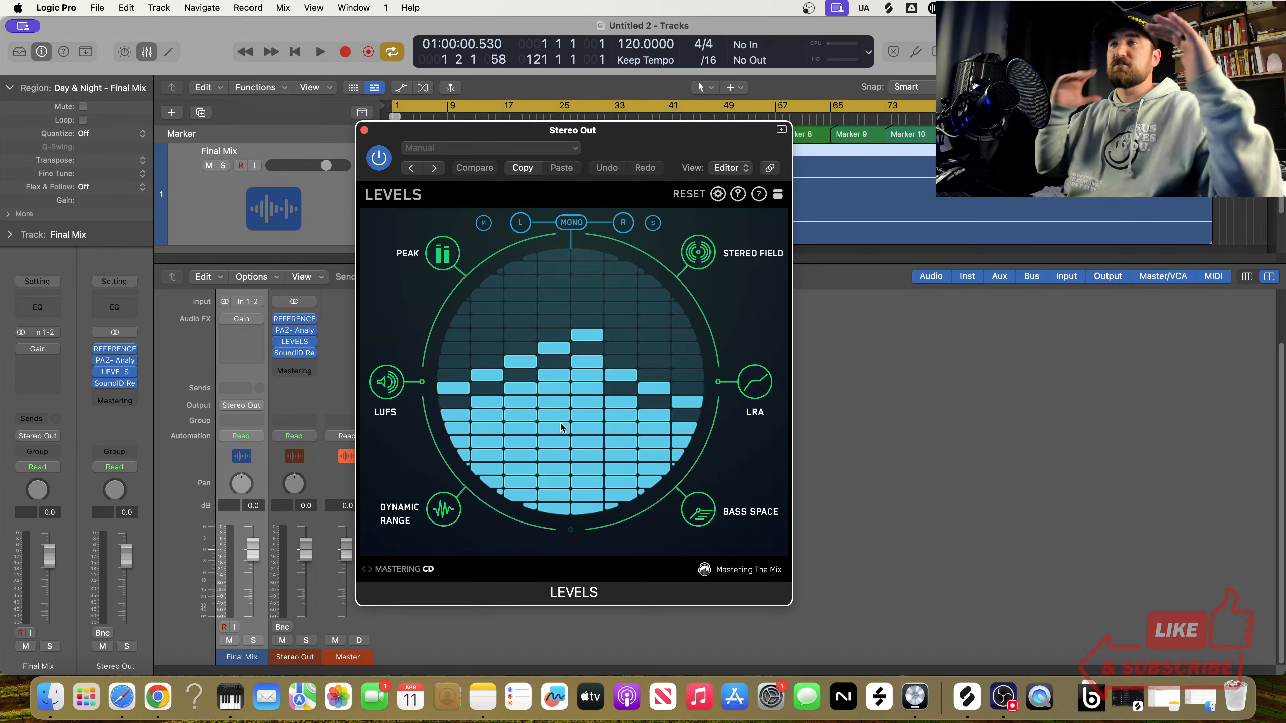
key(super+w)
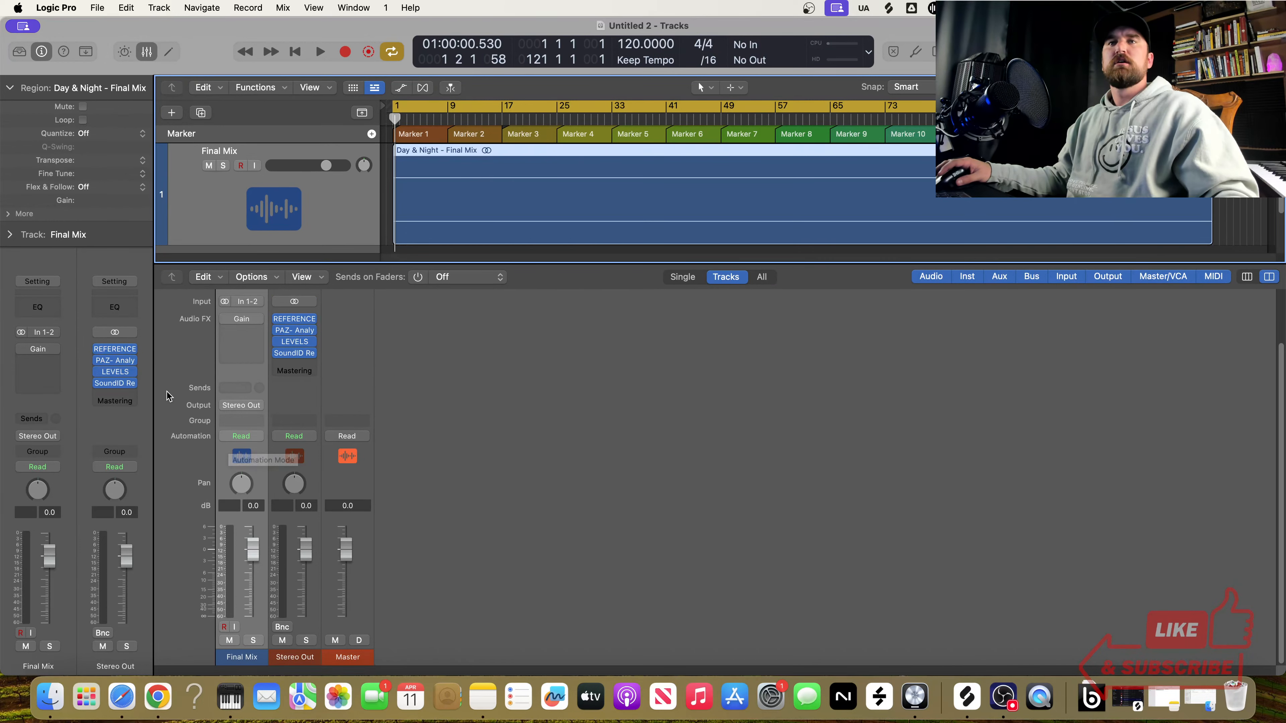
click(117, 383)
click(409, 191)
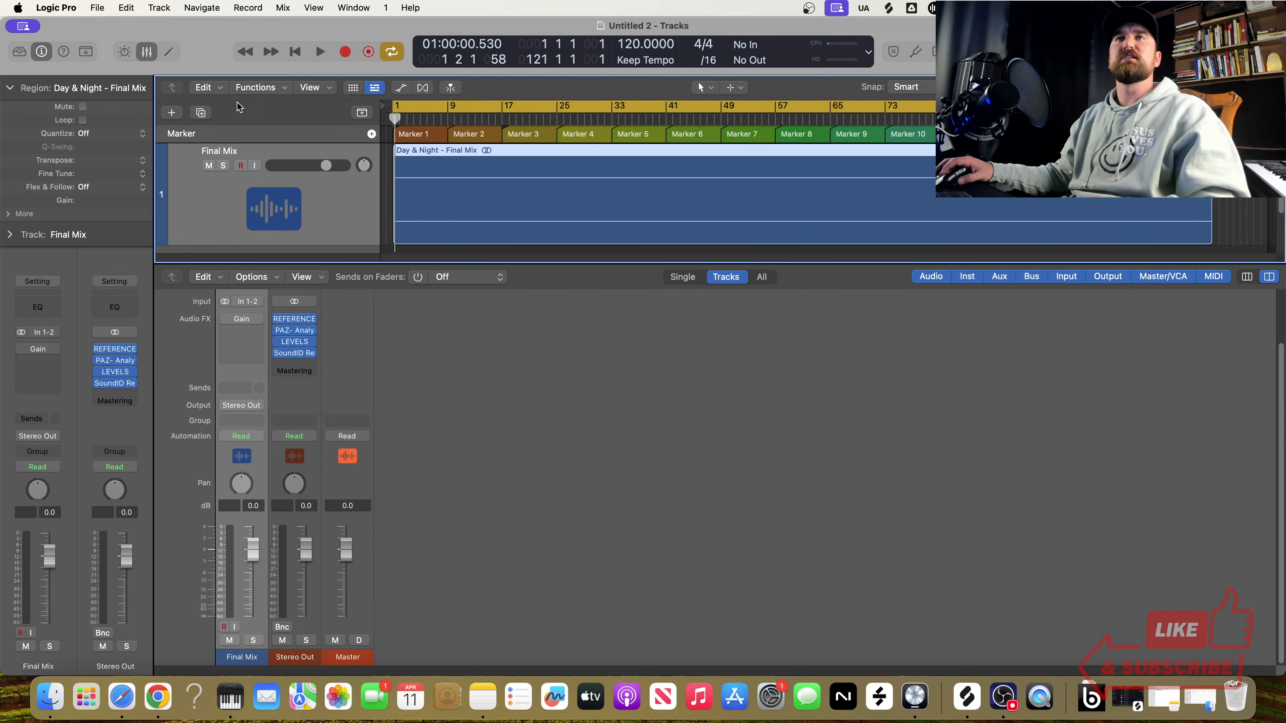
Step: Bounce the project offline to M4A: AAC as Day & Night - Master in the Master folder of Day & Night
click(97, 7)
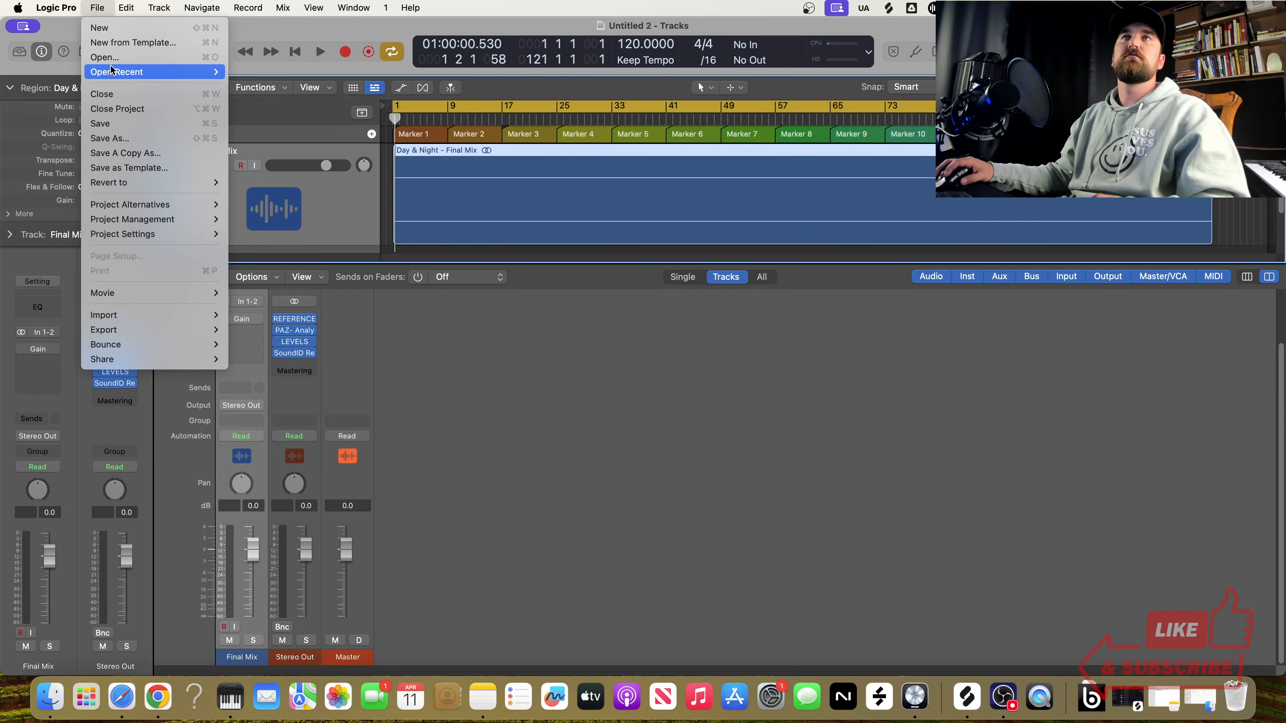
mouse_move(161, 347)
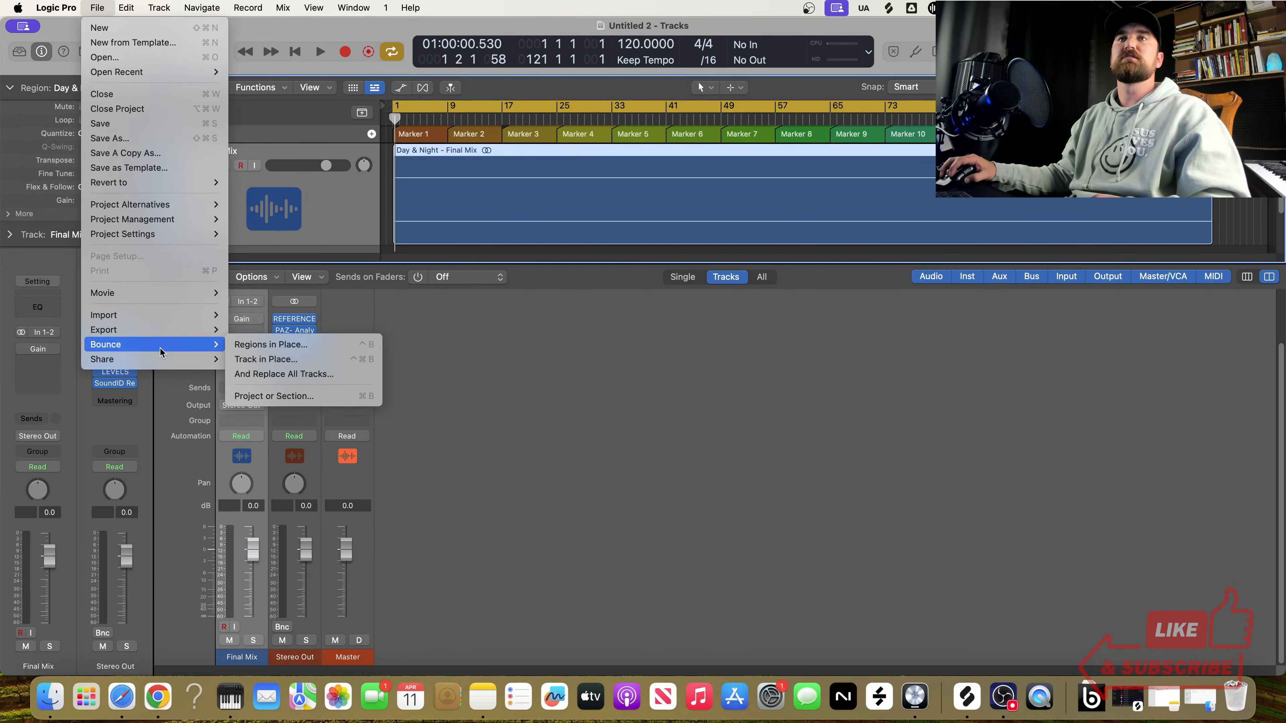
click(289, 396)
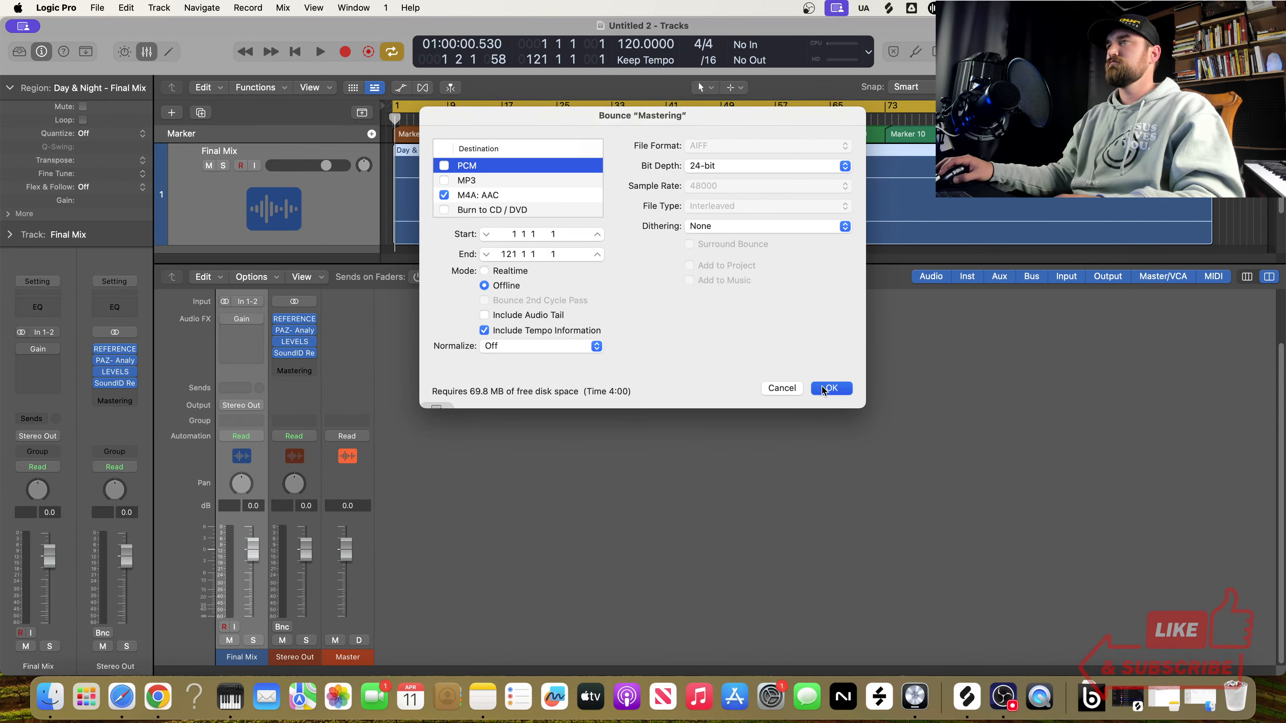
click(822, 387)
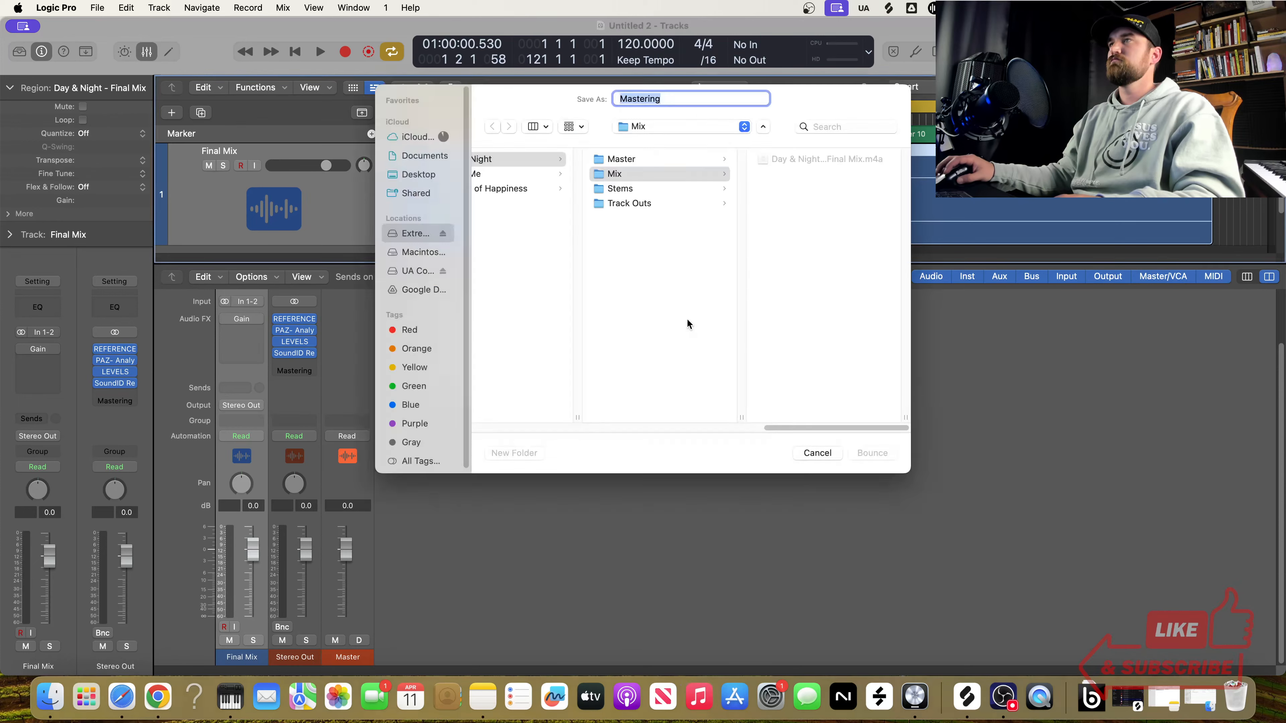
click(661, 161)
double_click(658, 98)
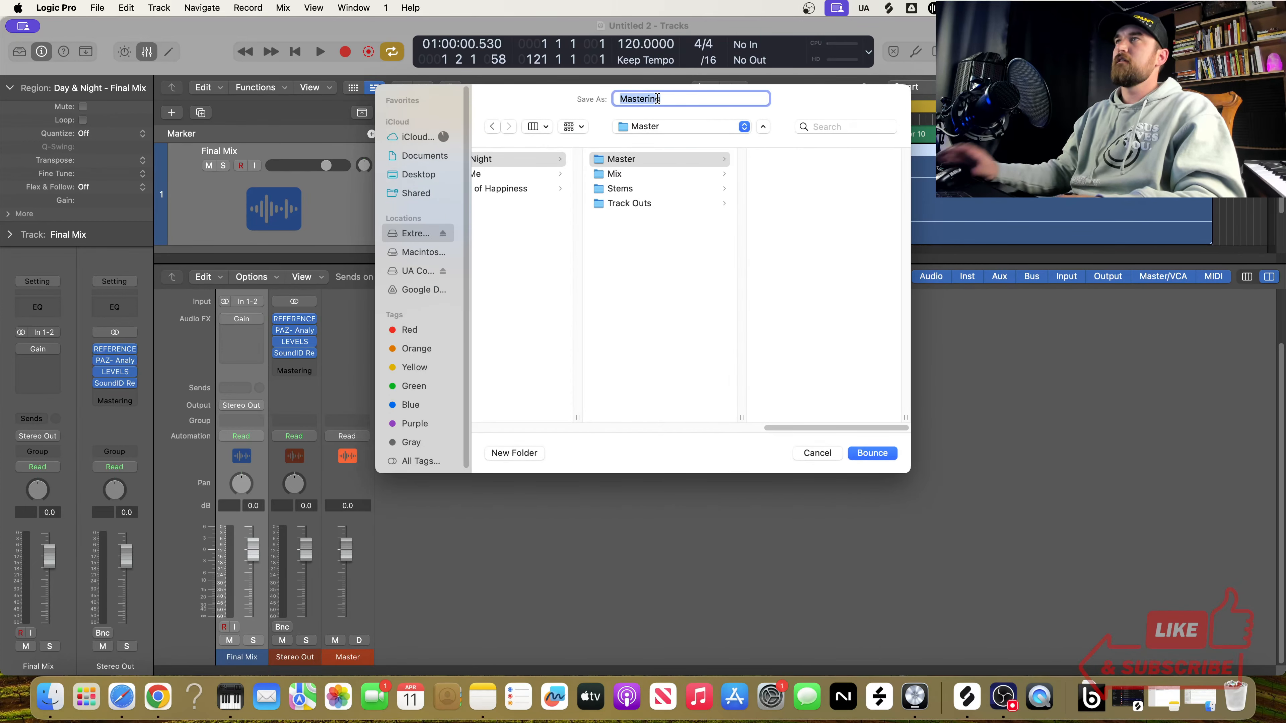
text(Day )
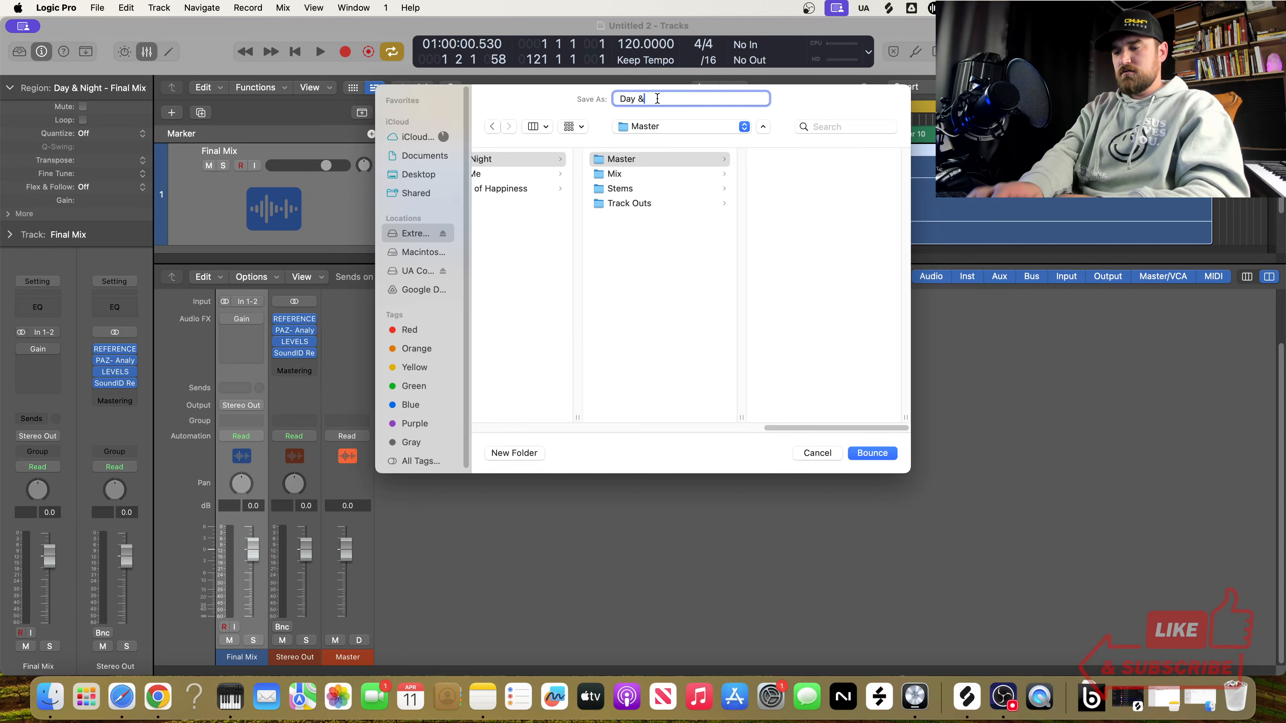
text(& Night)
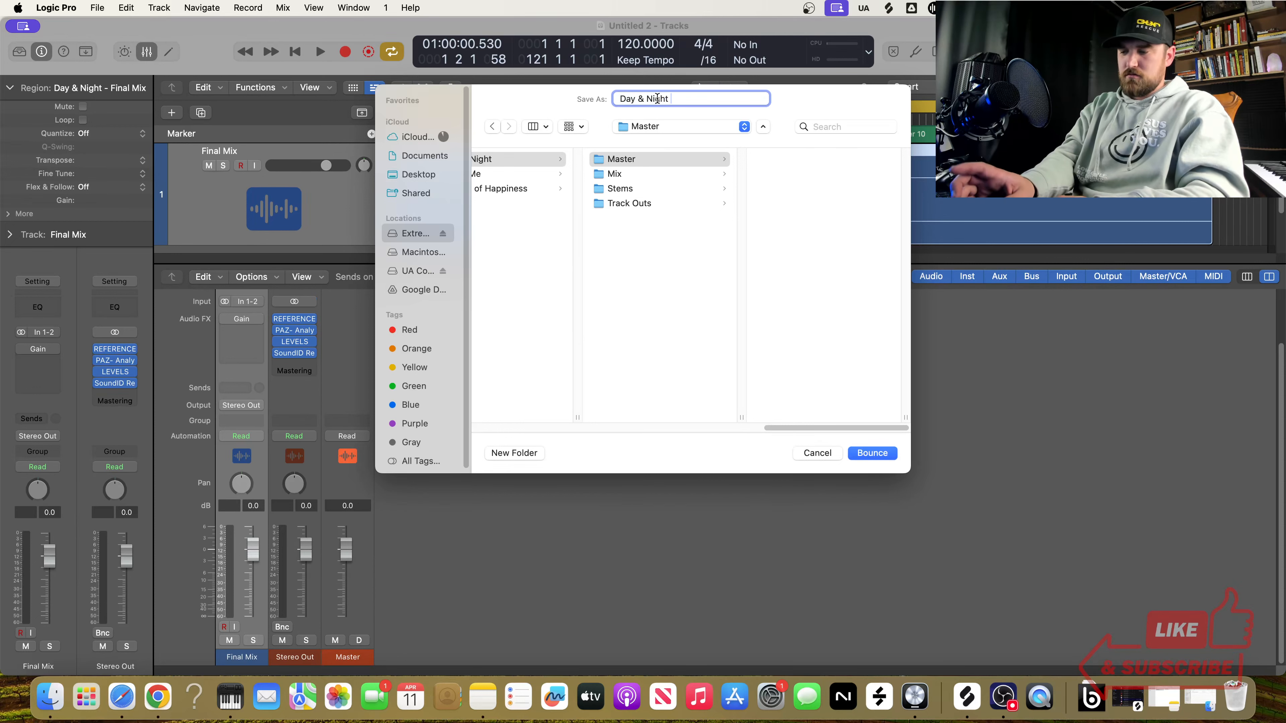
text( - Ma)
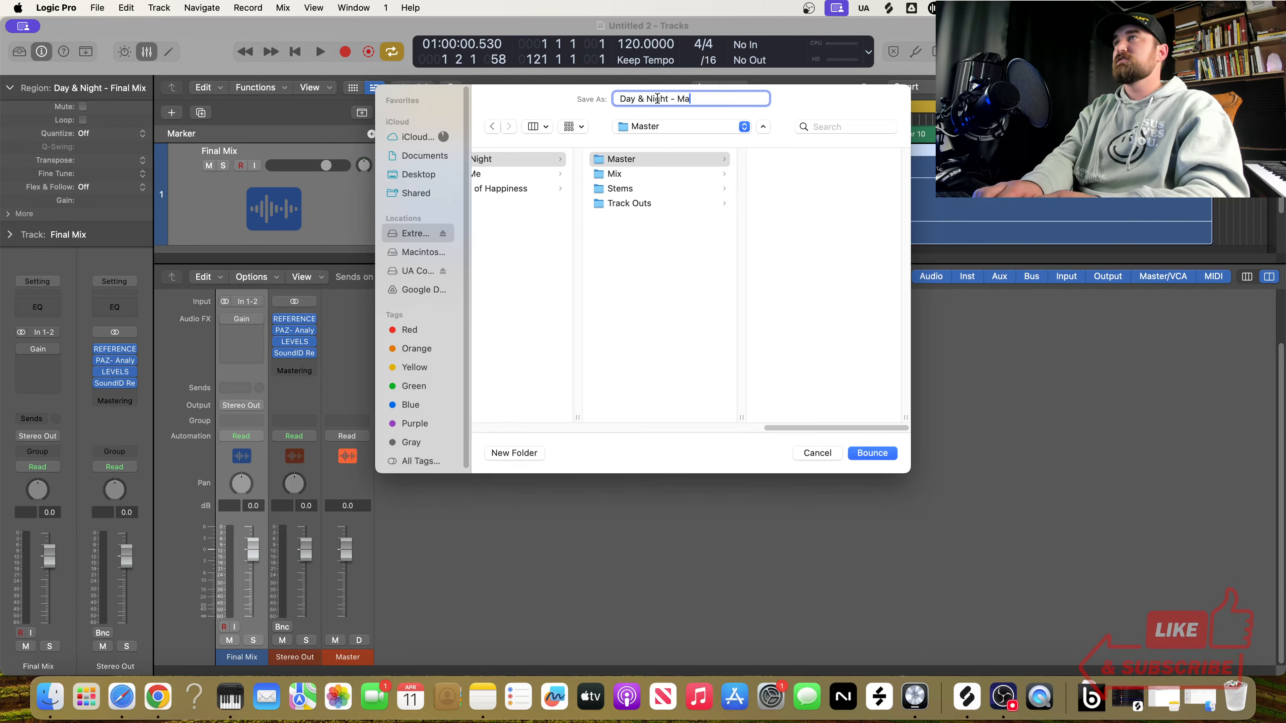
text(ster)
key(Return)
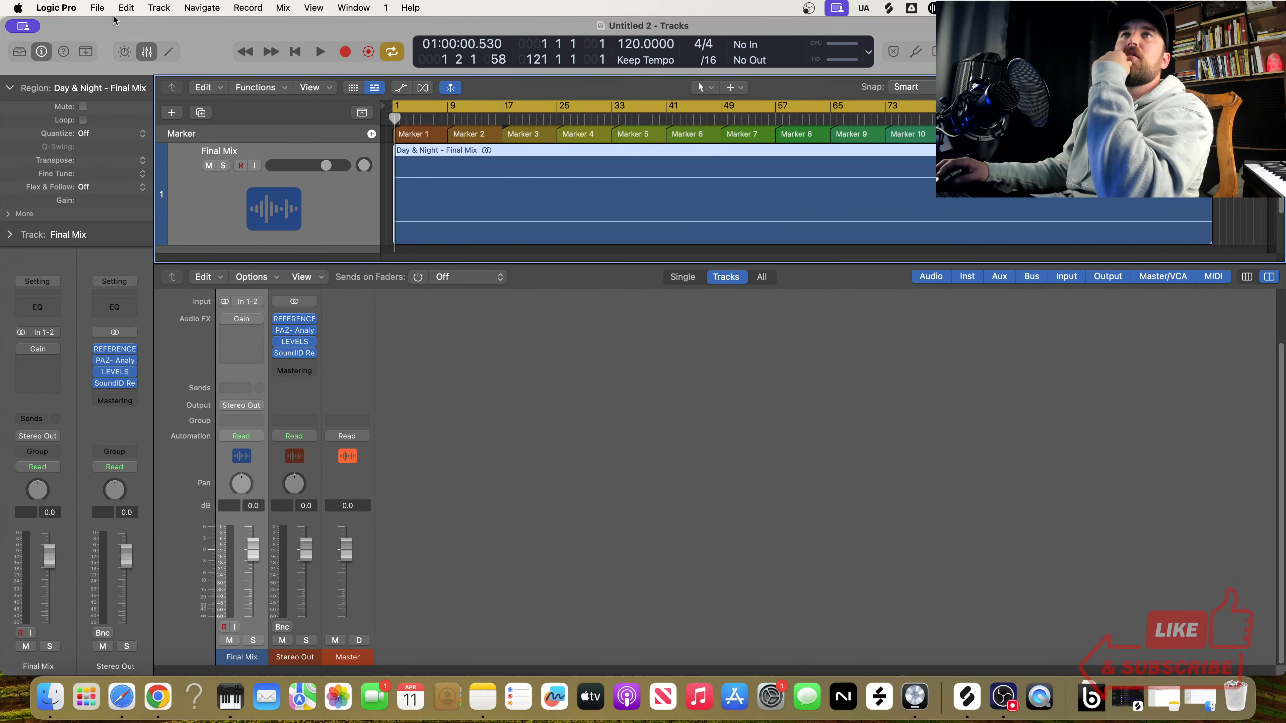
Step: Save the mastering project as a package named Project 1 in the Day & Night project folder, including audio files and Alchemy audio data
click(96, 8)
click(130, 139)
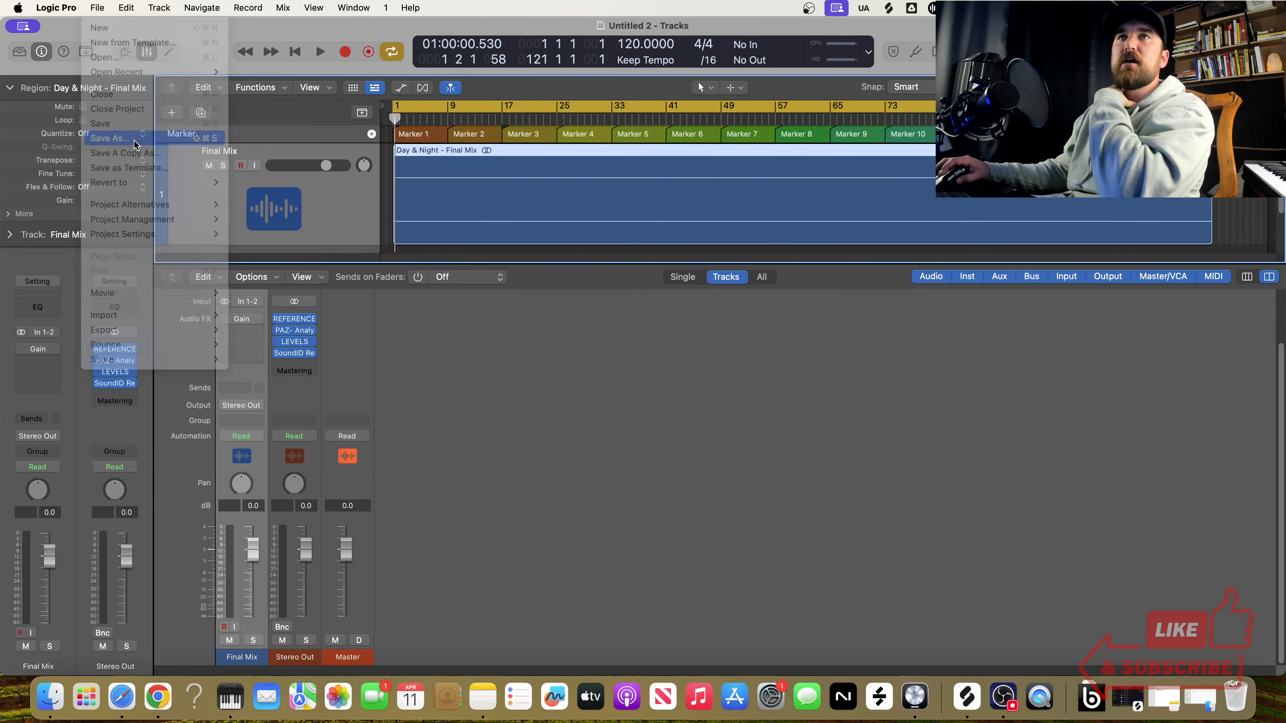
click(780, 181)
click(788, 181)
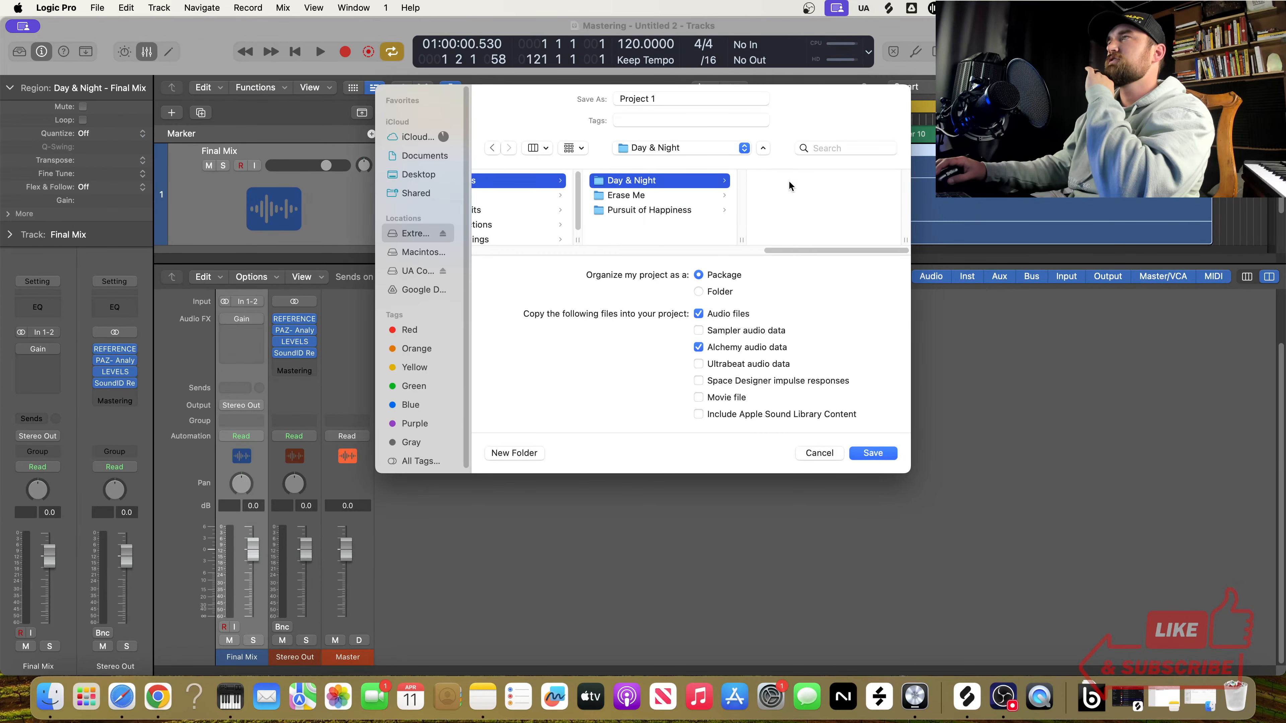
click(865, 452)
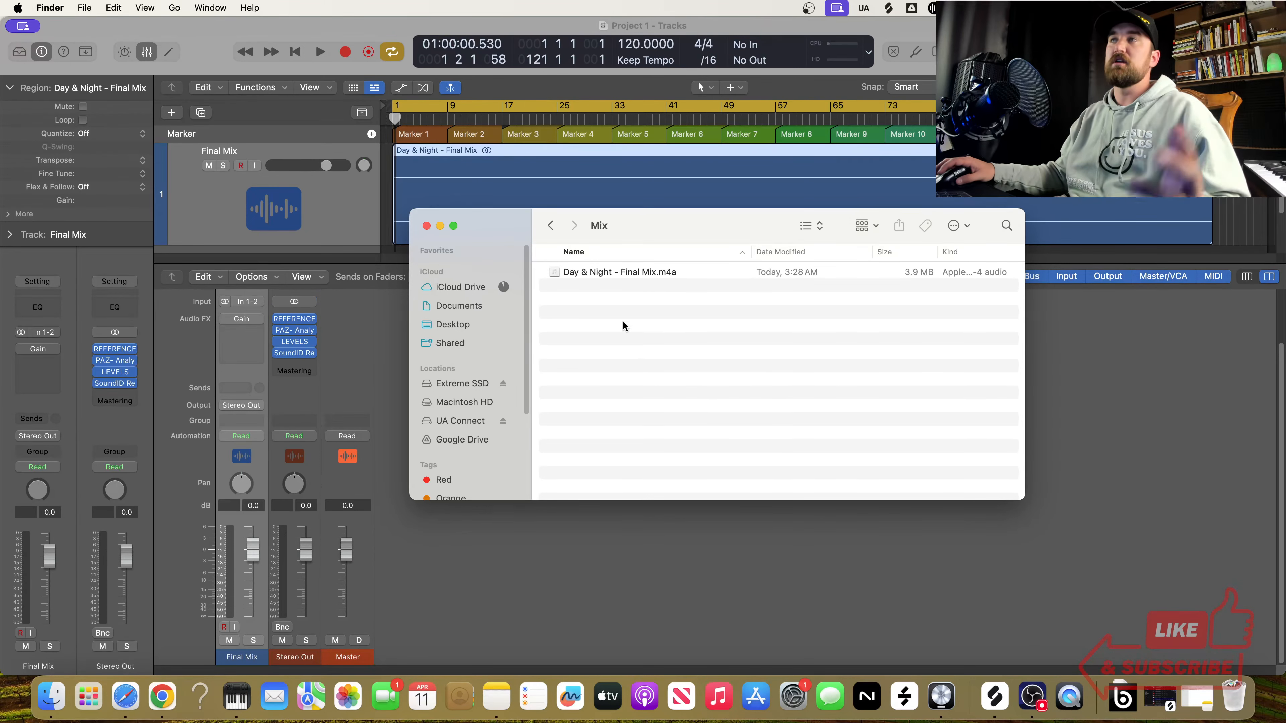
Step: Switch to Finder, check the bounced file in the Day & Night Master folder, and return to the Demonstrations folder
click(550, 225)
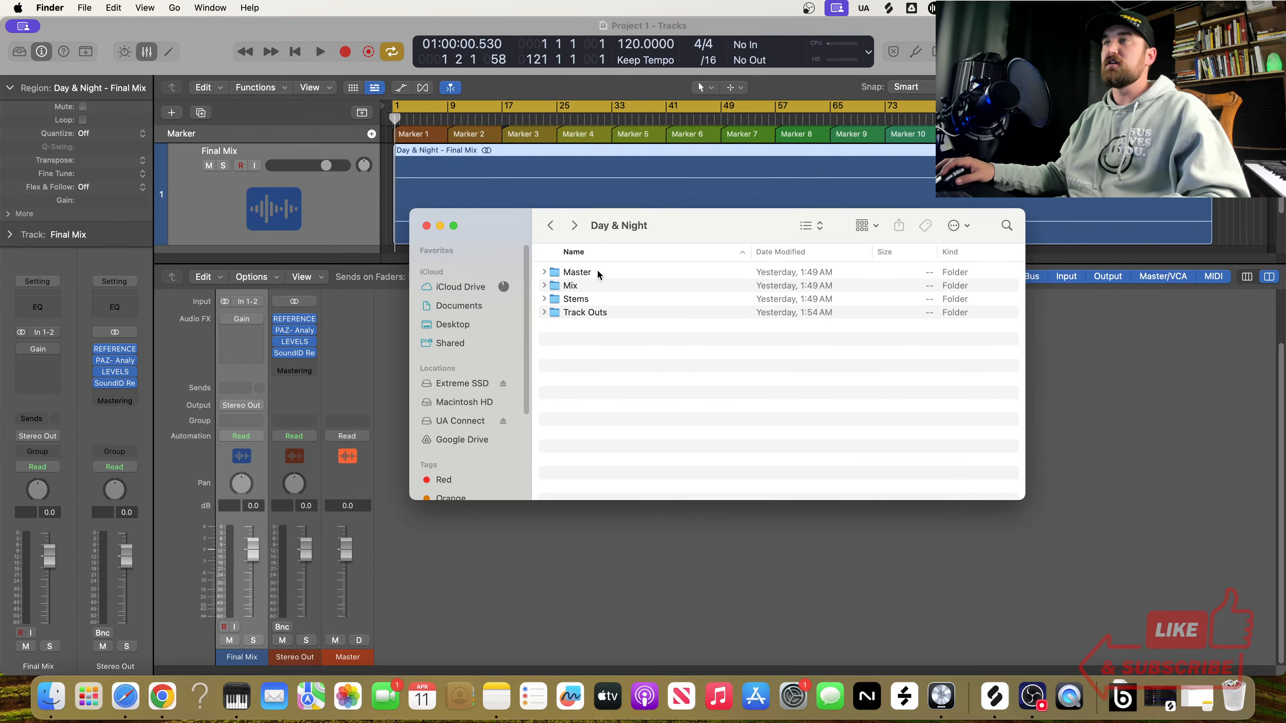
double_click(591, 272)
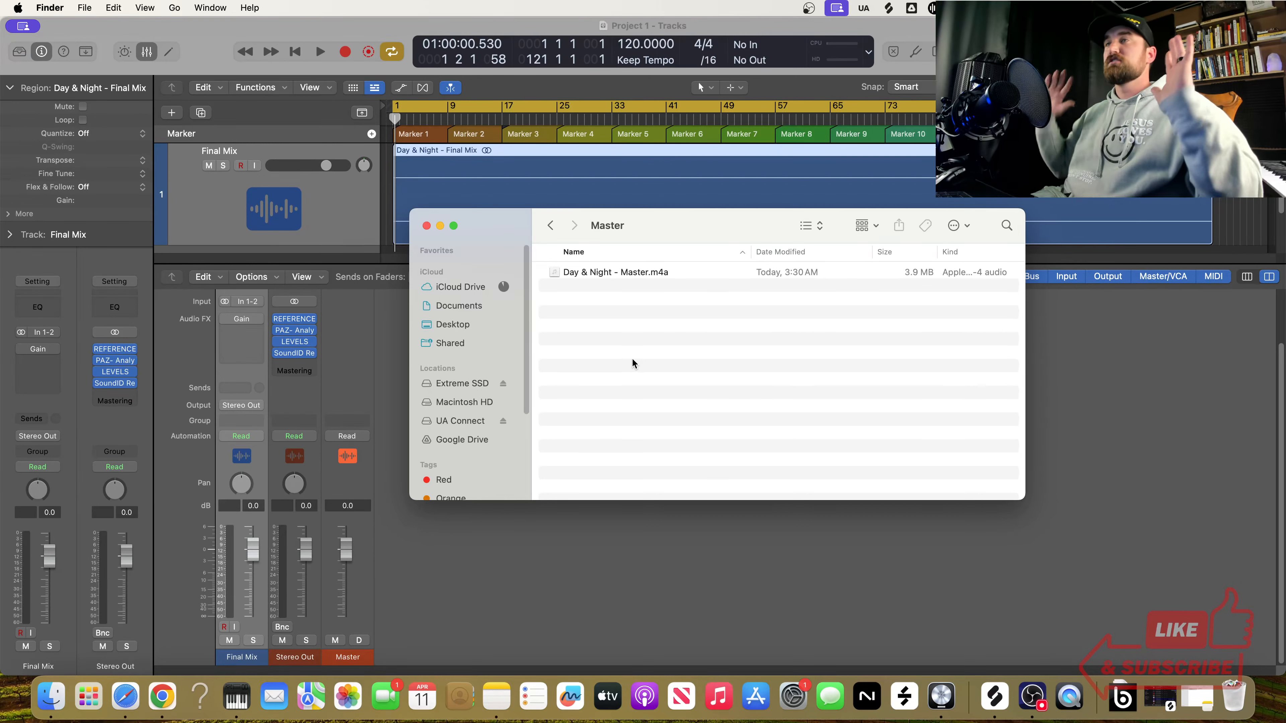
click(552, 226)
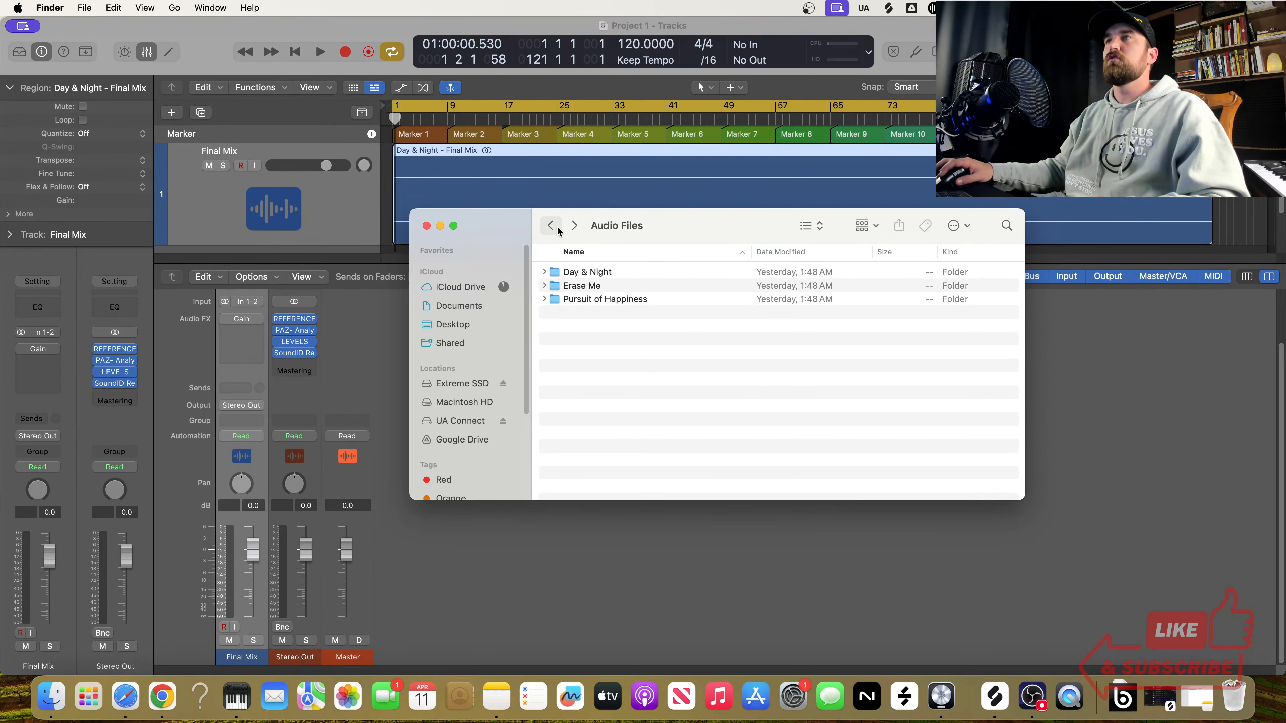
click(552, 226)
click(557, 229)
click(557, 229)
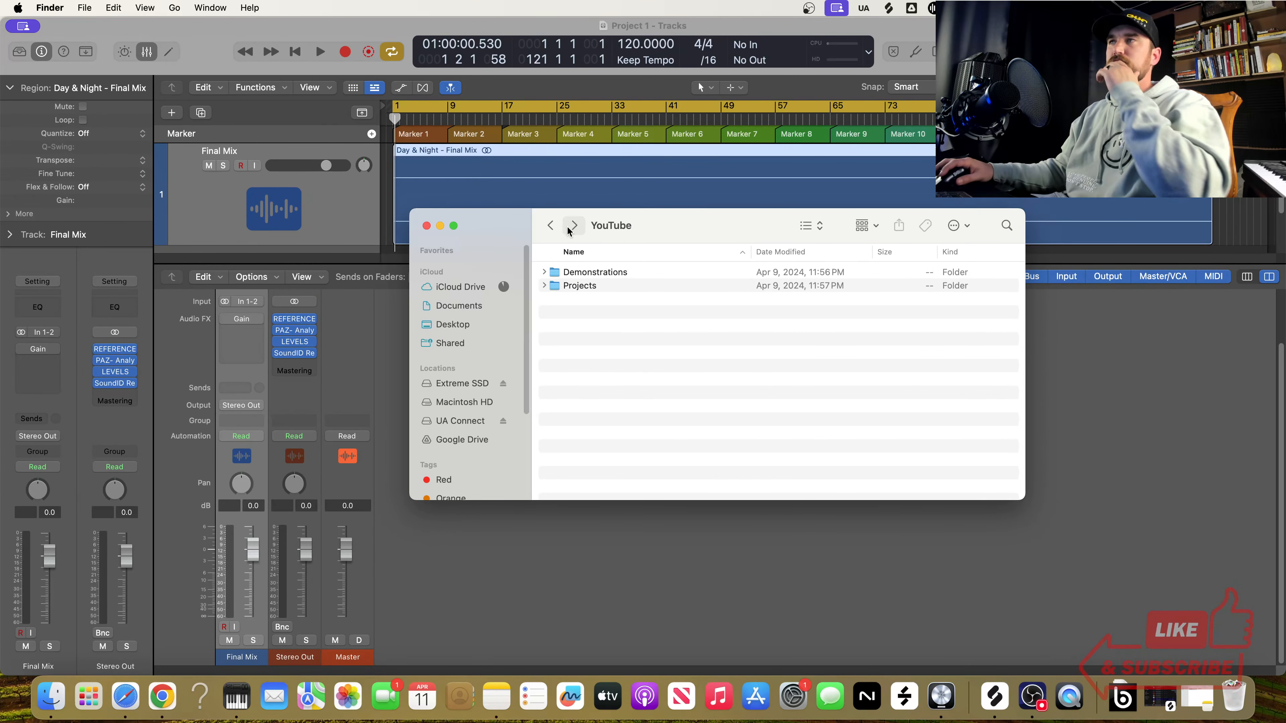
click(569, 229)
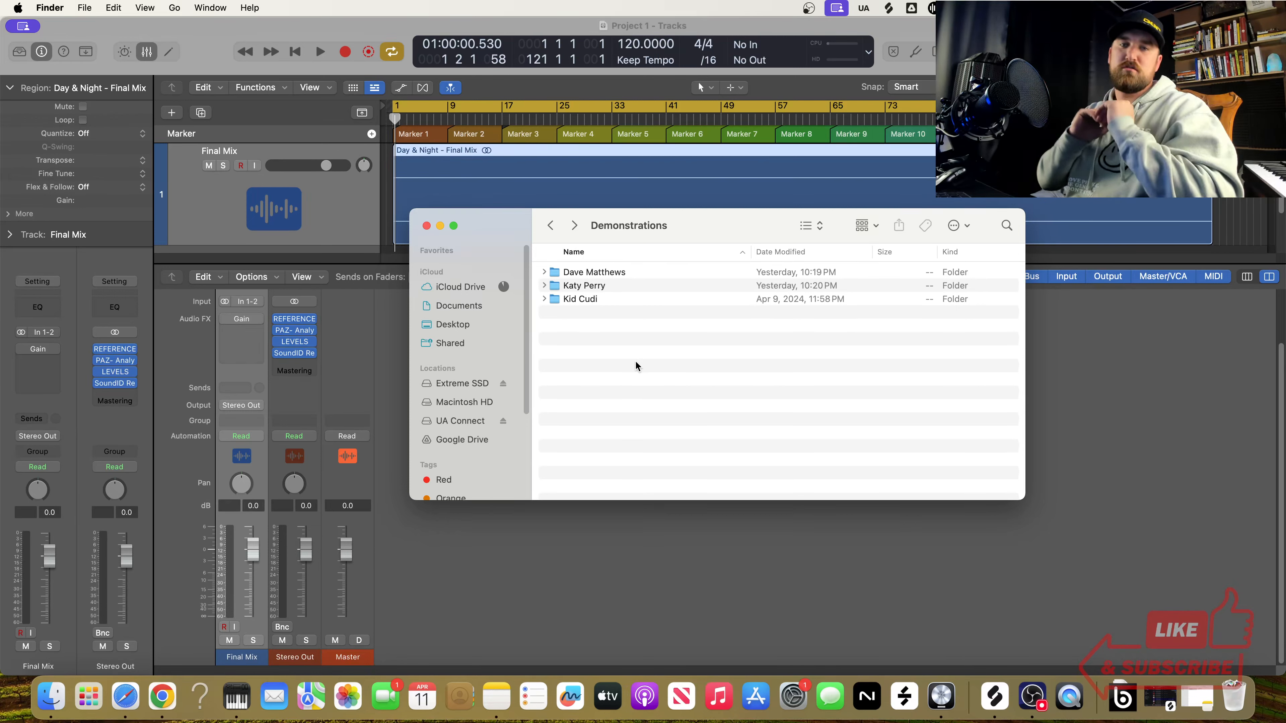
Step: Open Day & Night under Kid Cudi's Audio Files and review its Master and Mix folders
double_click(592, 300)
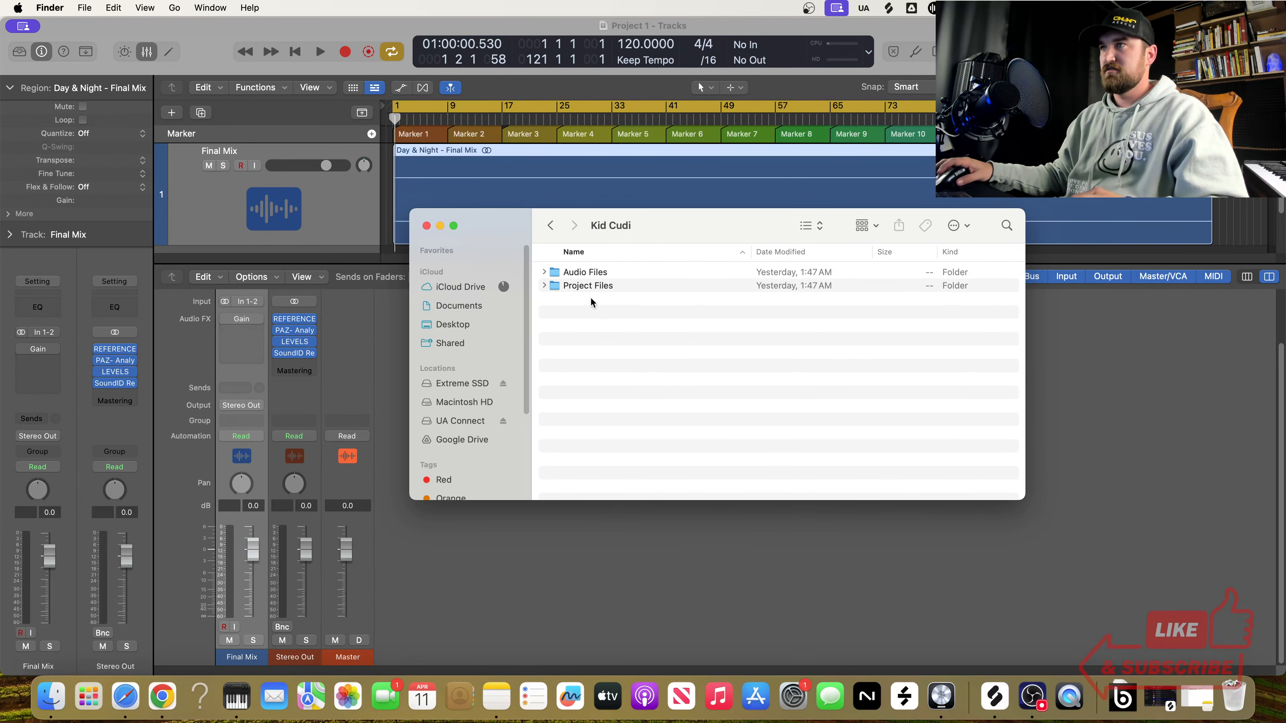
double_click(595, 272)
click(599, 272)
double_click(599, 272)
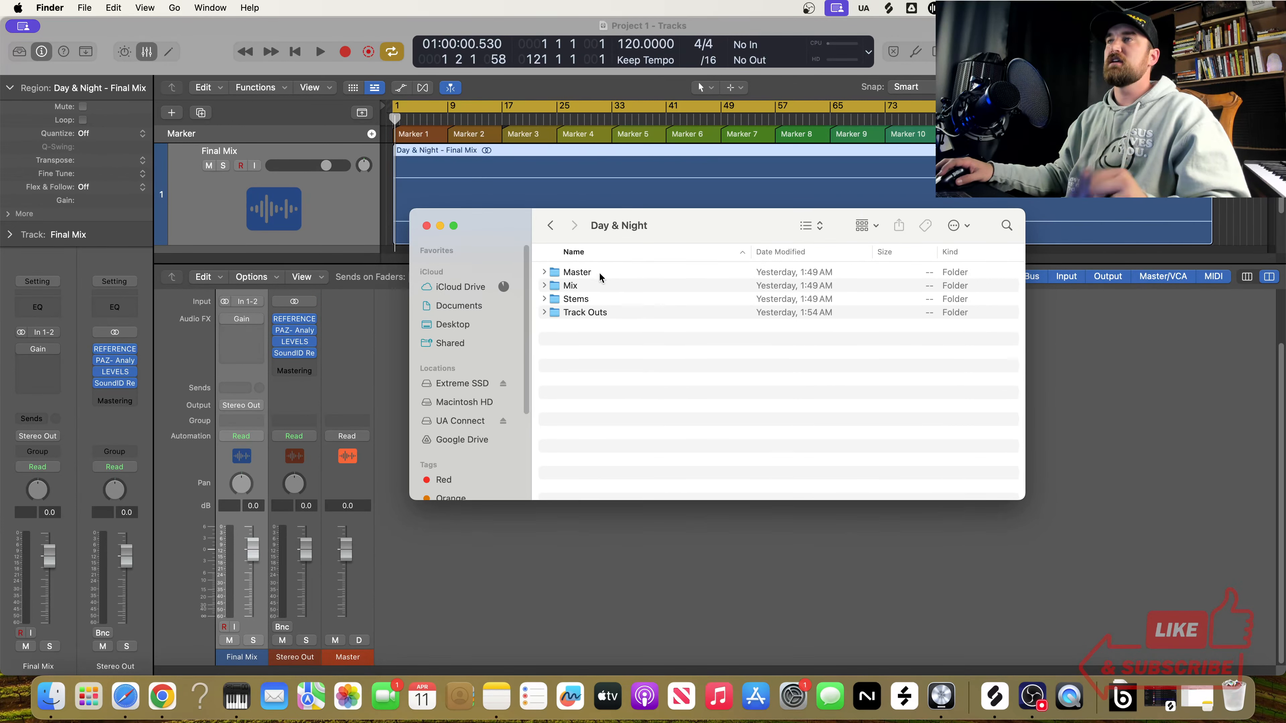
double_click(598, 271)
click(550, 228)
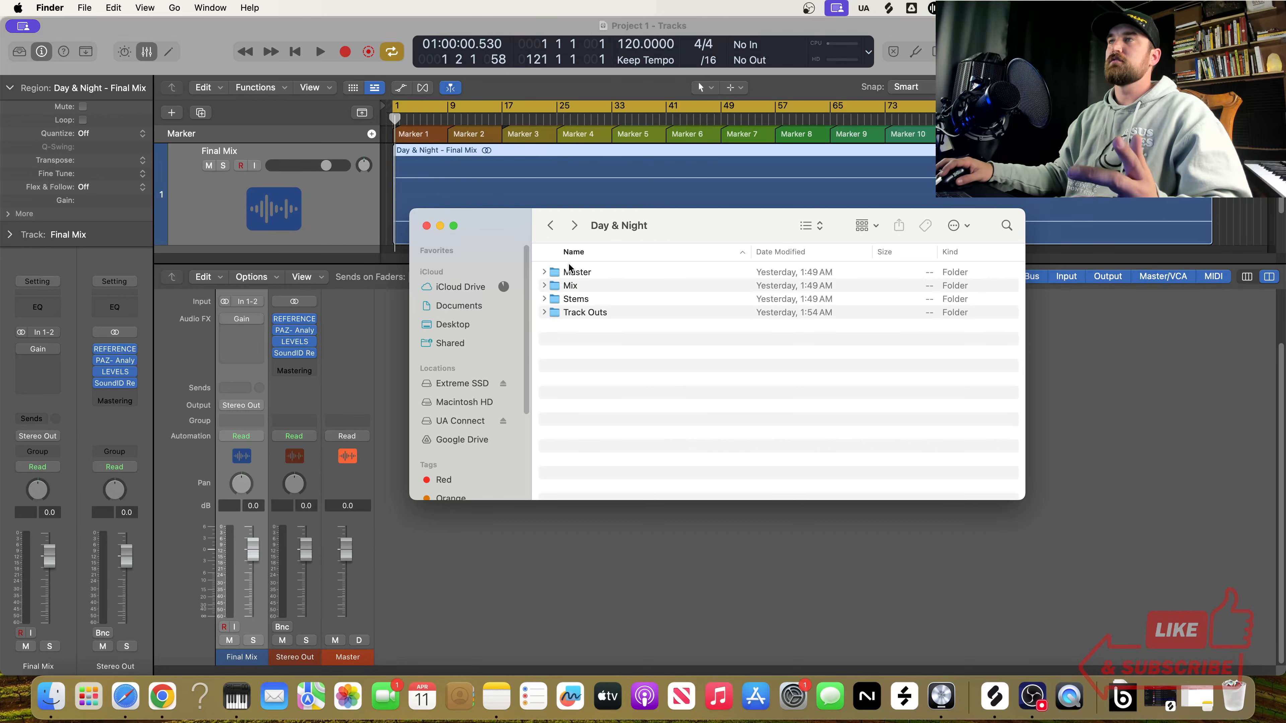
double_click(578, 285)
click(550, 229)
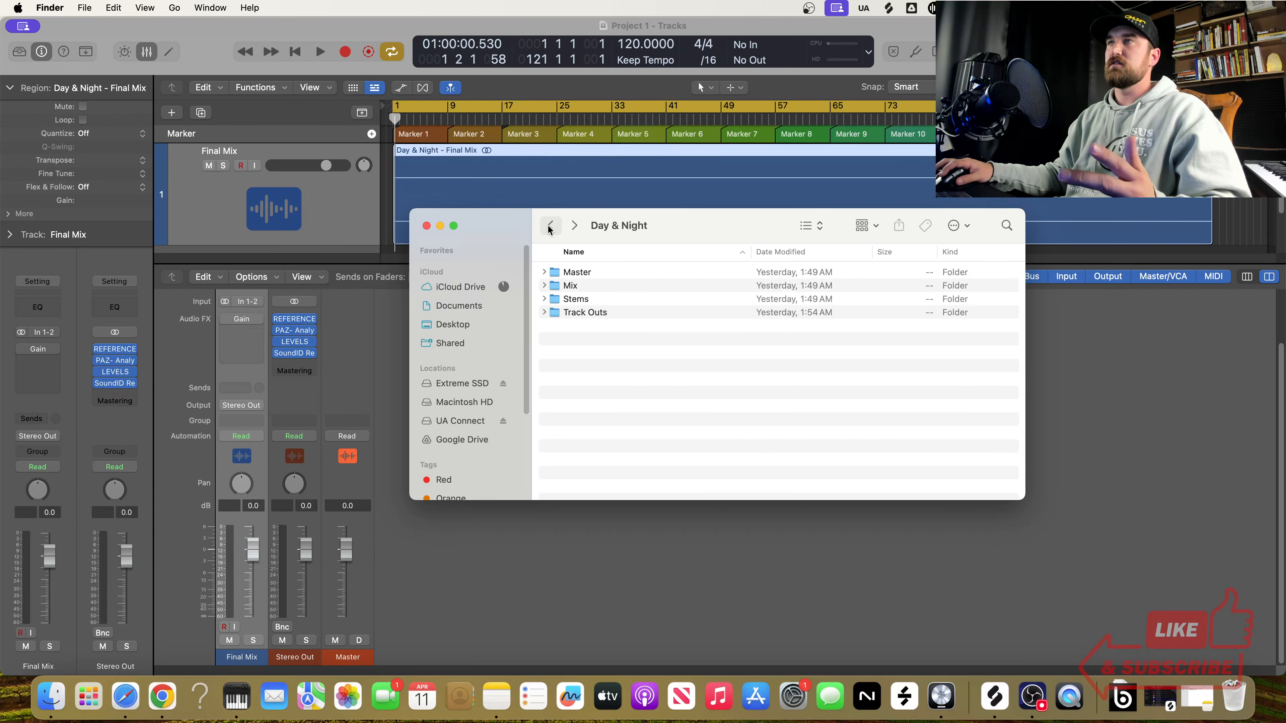
Step: Review the Wet folder inside Stems and the Dry folder inside Track Outs for Day & Night
double_click(573, 299)
click(567, 285)
double_click(566, 287)
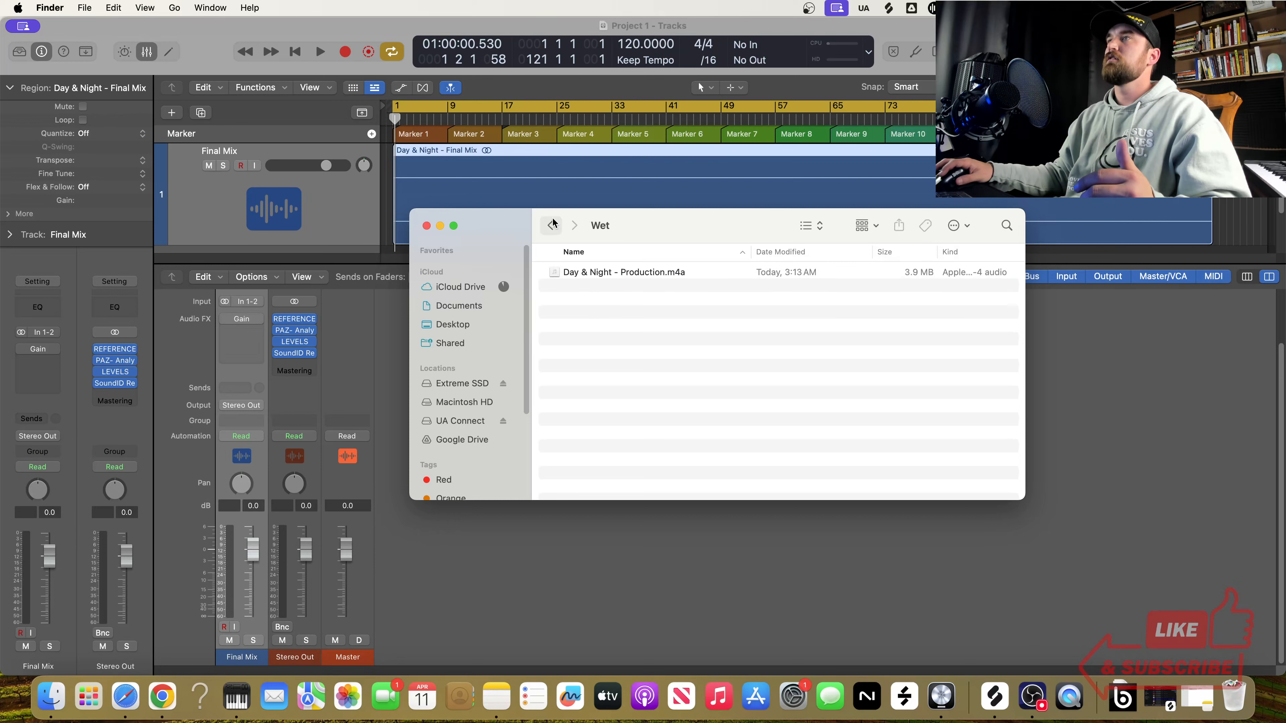
click(550, 226)
click(550, 226)
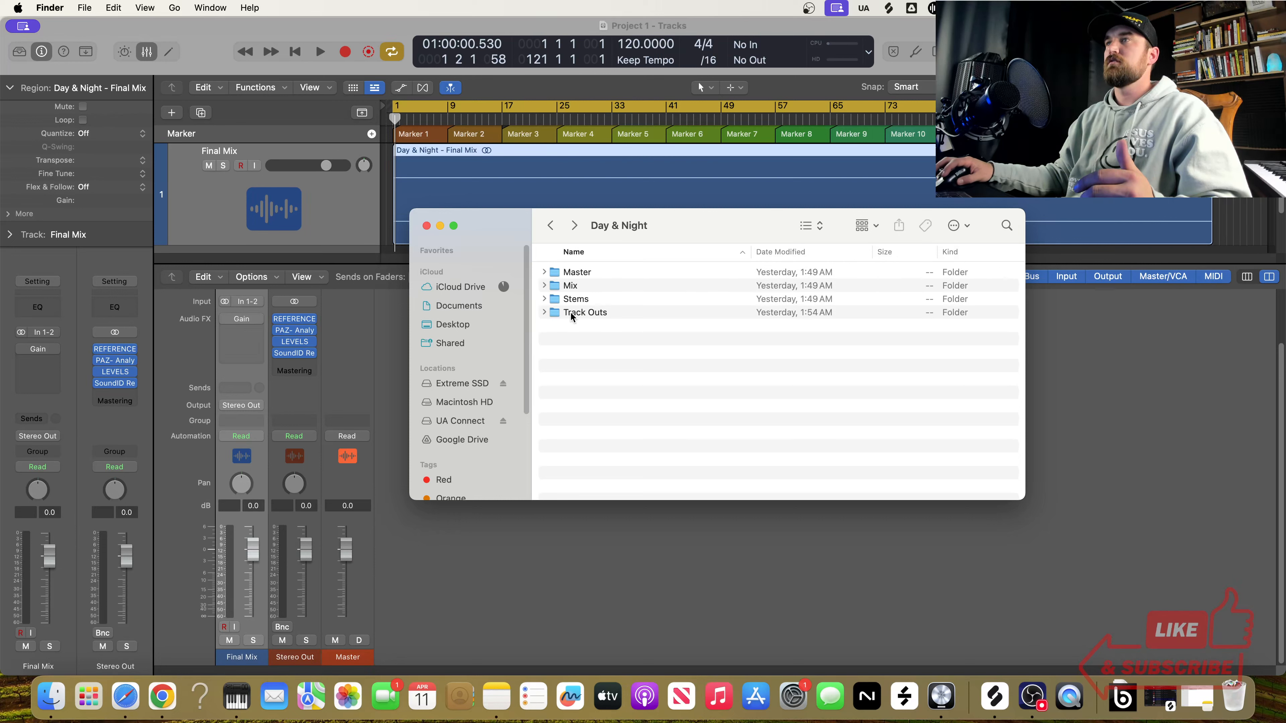
double_click(572, 312)
double_click(569, 273)
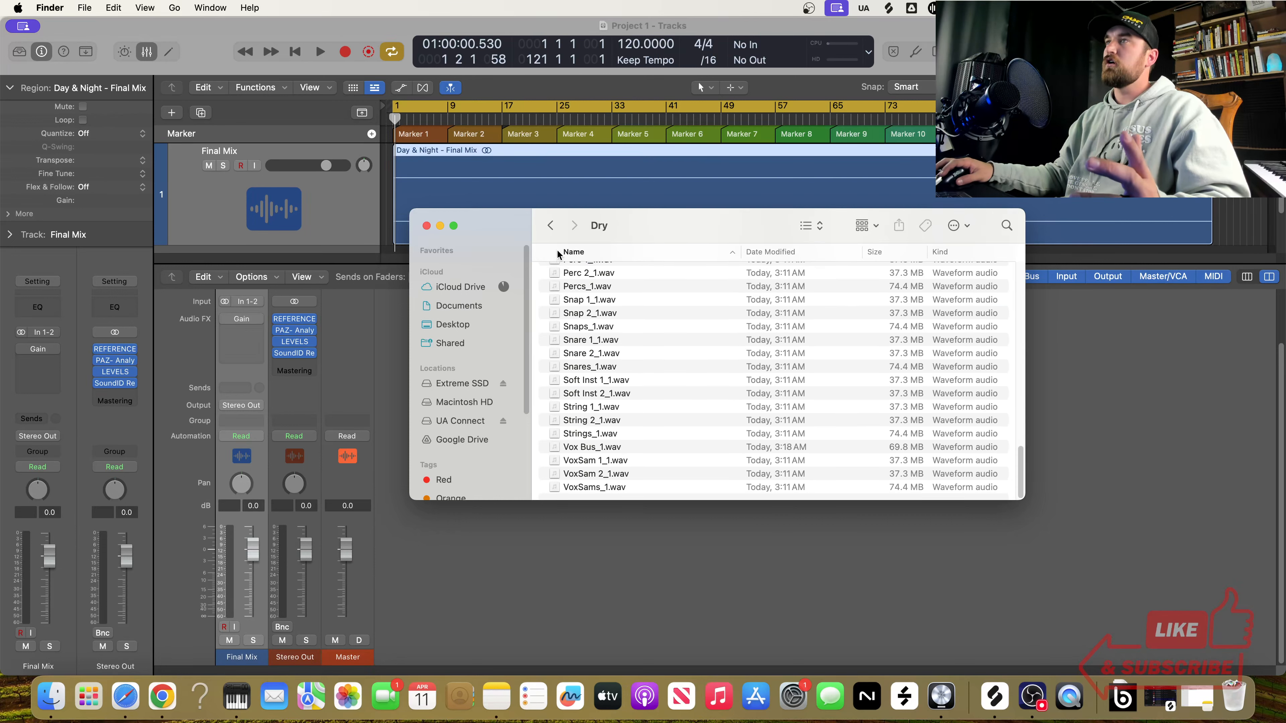
Step: Return to the Kid Cudi folder and open Day & Night in Masters under Project Files
click(550, 226)
click(551, 226)
click(551, 226)
click(551, 227)
double_click(578, 286)
click(587, 272)
double_click(587, 272)
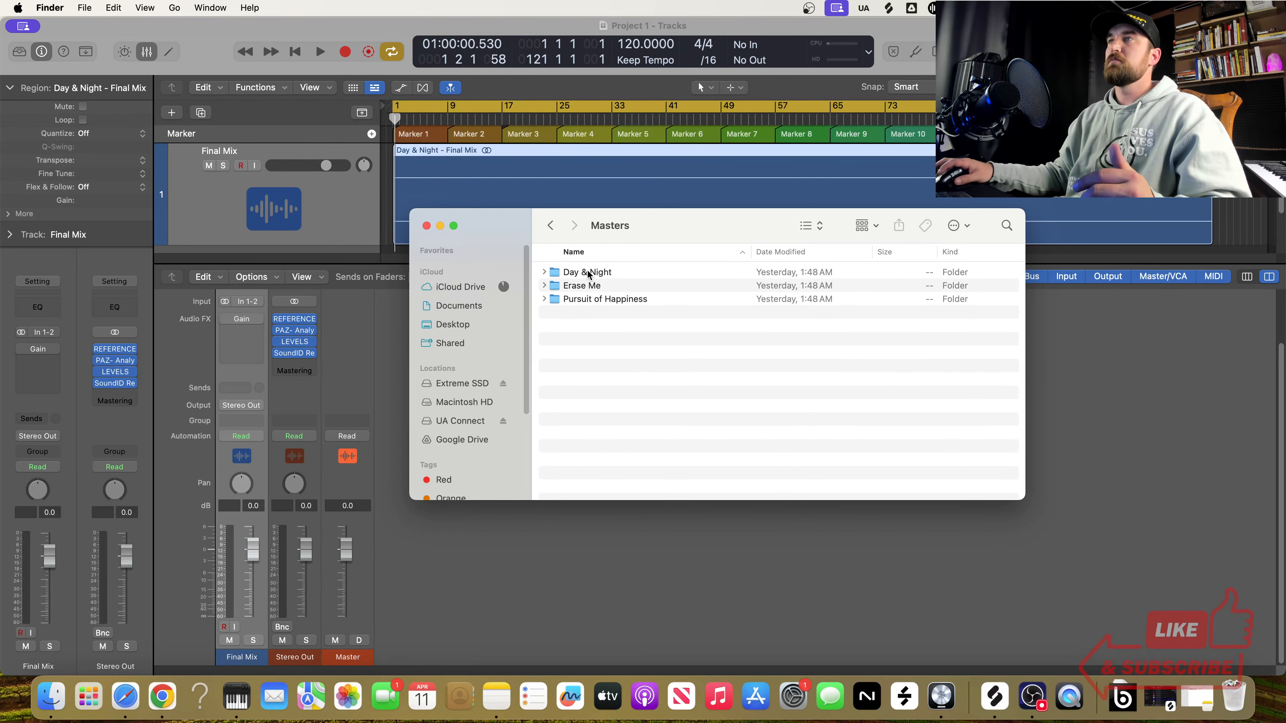
double_click(589, 273)
Step: Rename the Project 1 file in the Masters folder for Day & Night as "Day & Night - Master"
right_click(590, 273)
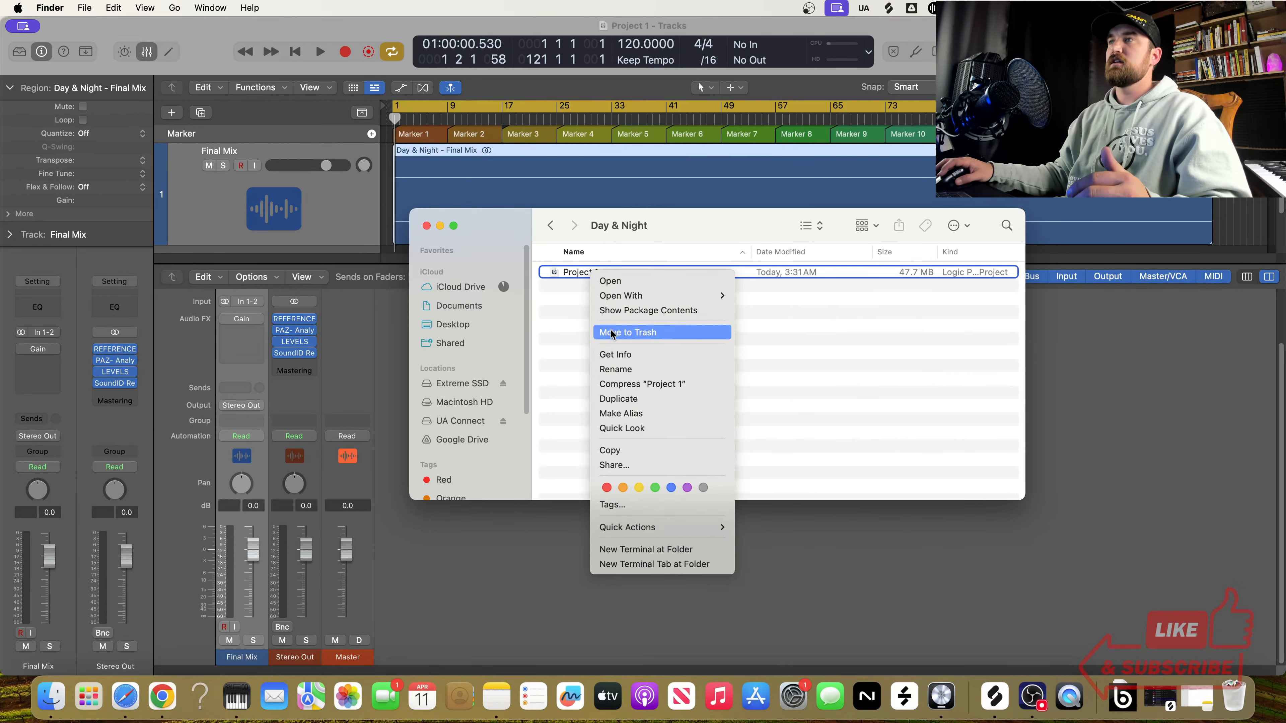
click(619, 370)
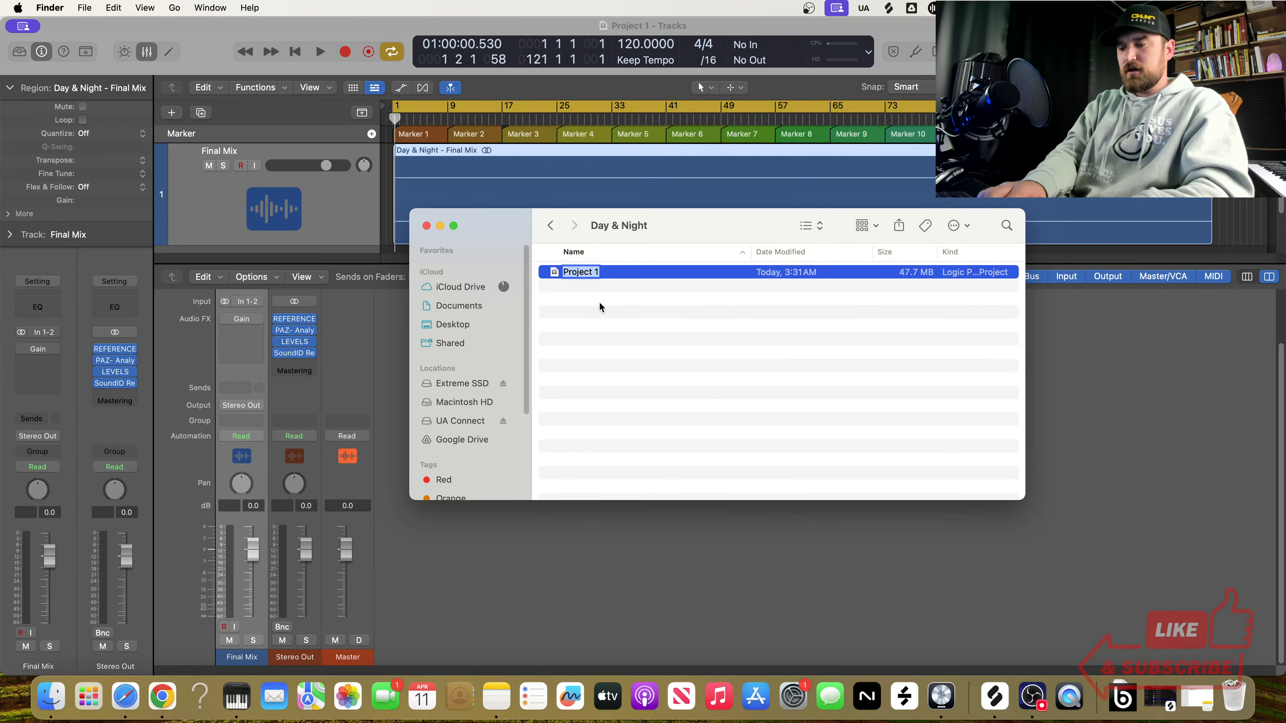
text(Day &)
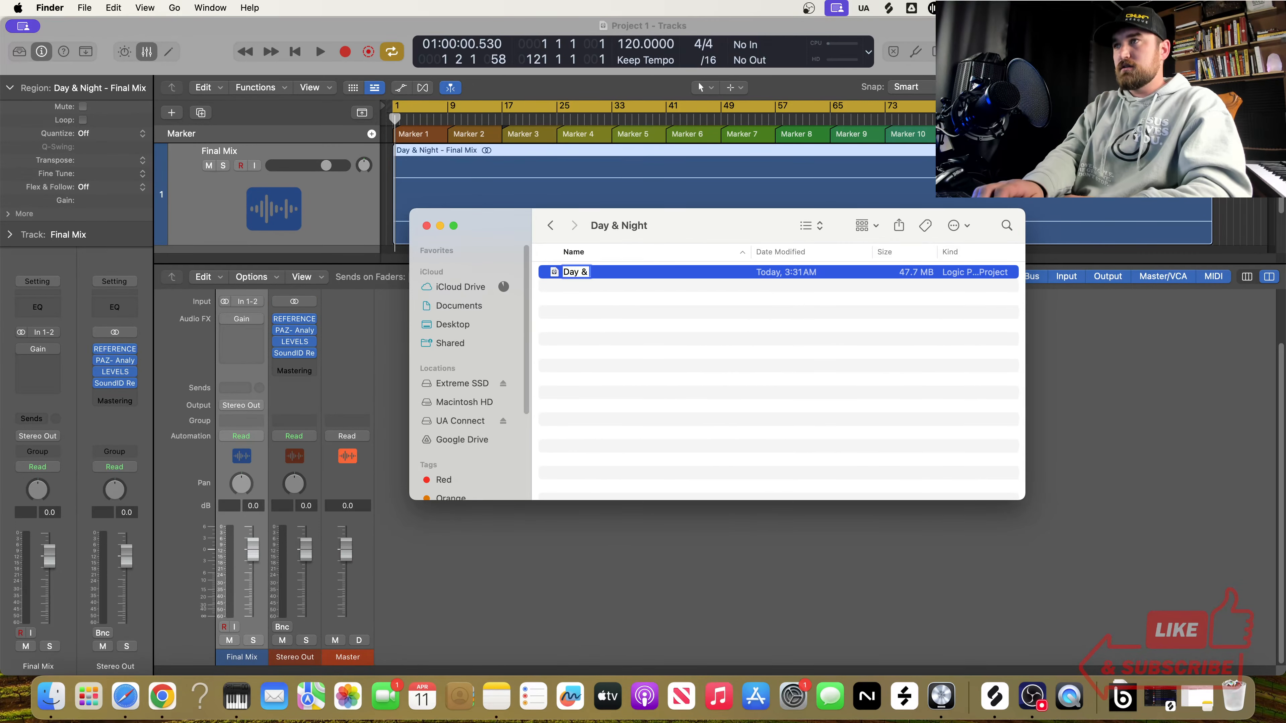
text( Nighgt)
key(BackSpace)
key(BackSpace)
key(BackSpace)
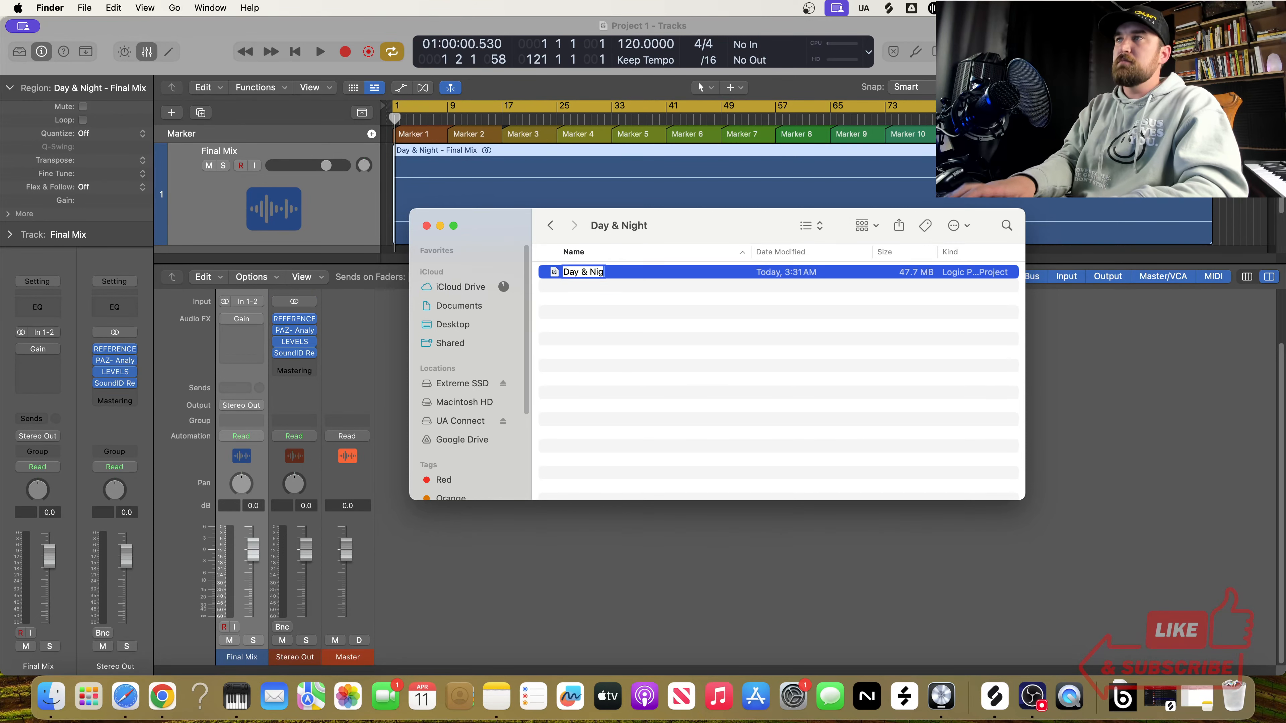
text(t)
key(BackSpace)
text(ht)
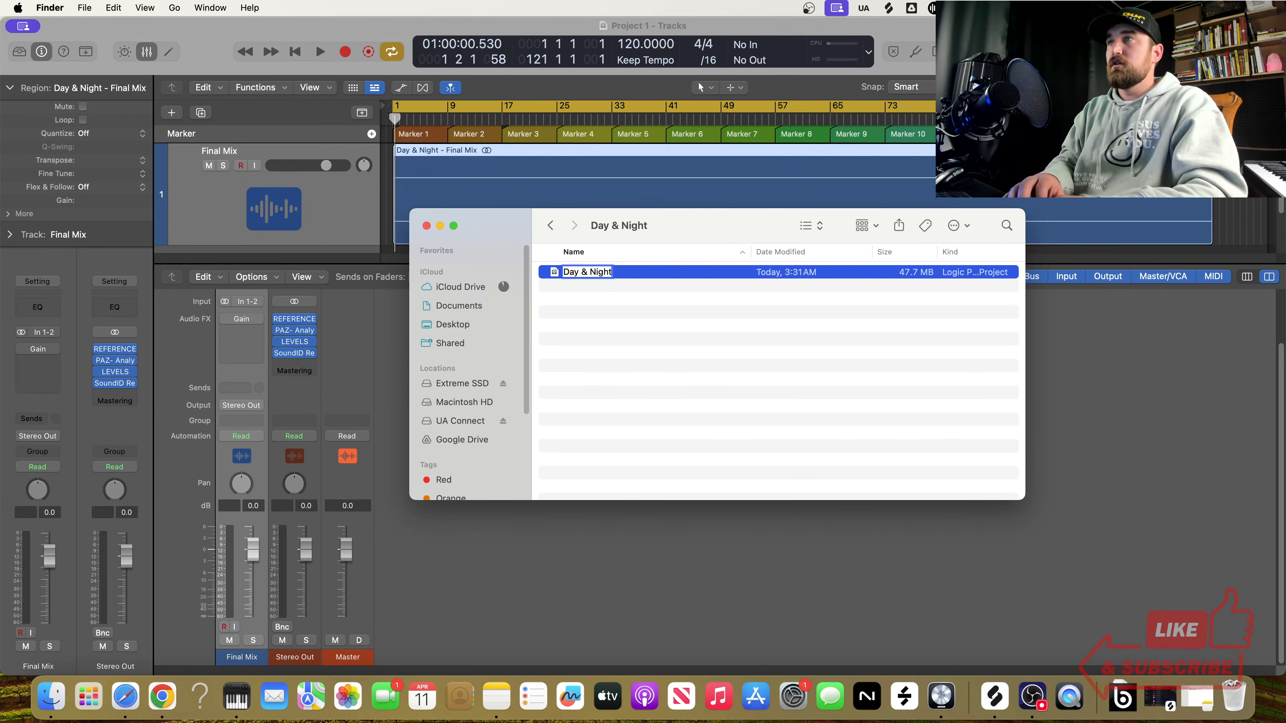
text( -)
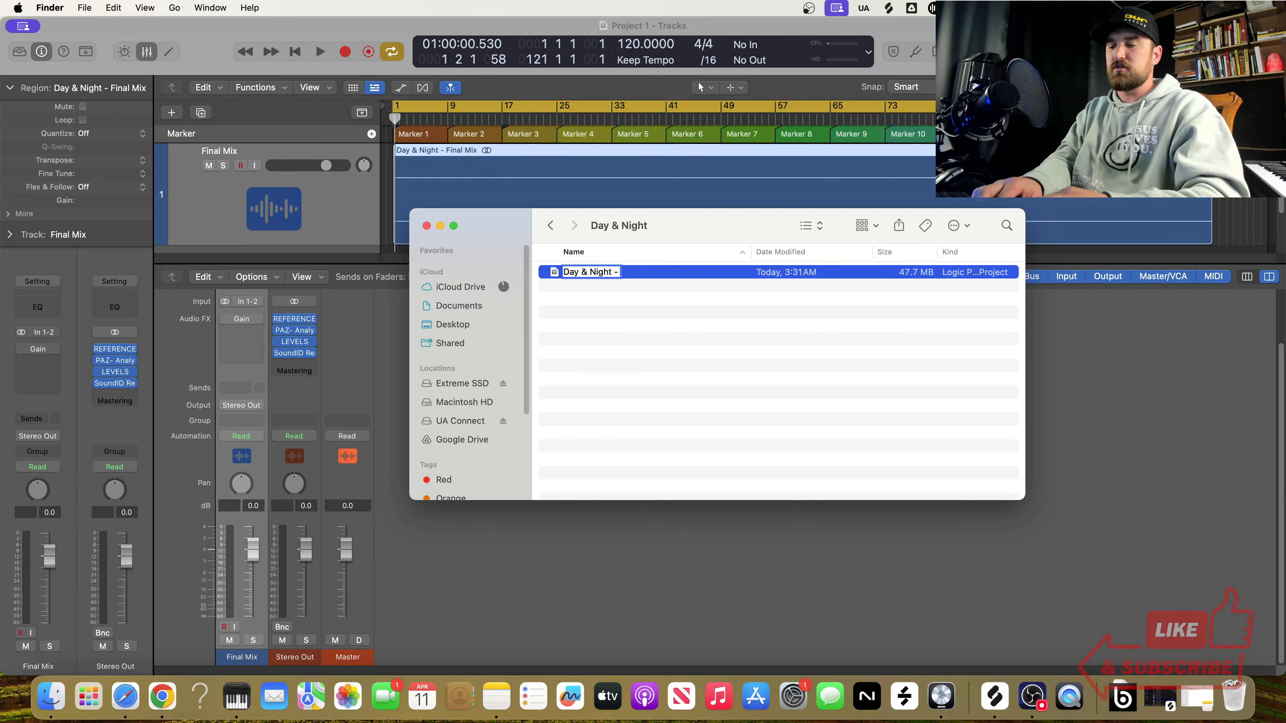
text( Master)
key(Return)
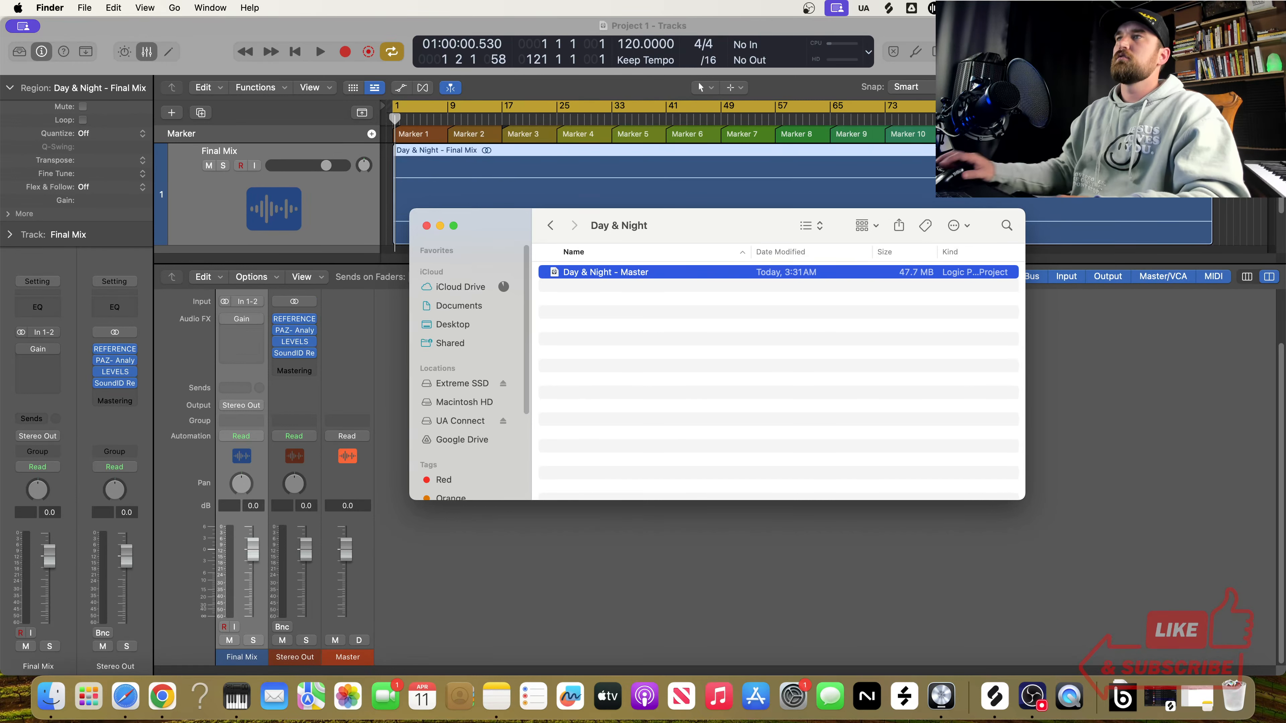
Step: Check the Day & Night folder inside Mixes and return to Project Files
click(555, 229)
click(546, 226)
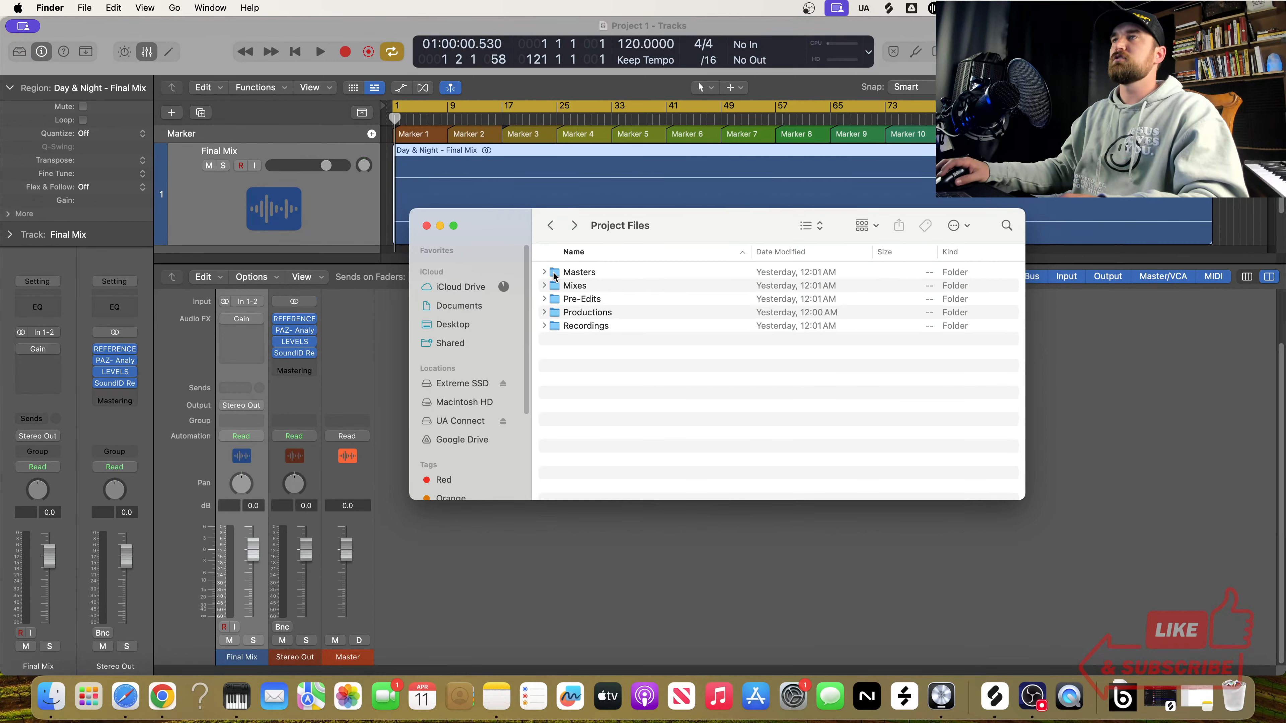
double_click(583, 286)
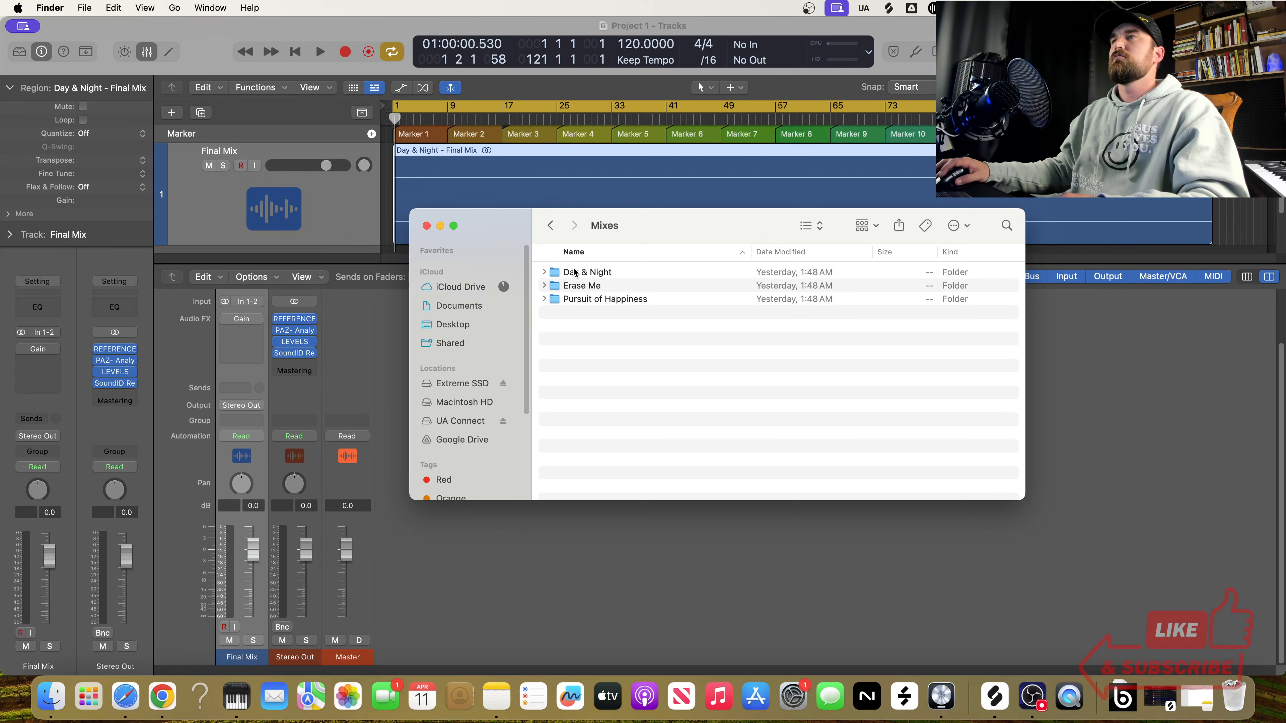
double_click(574, 273)
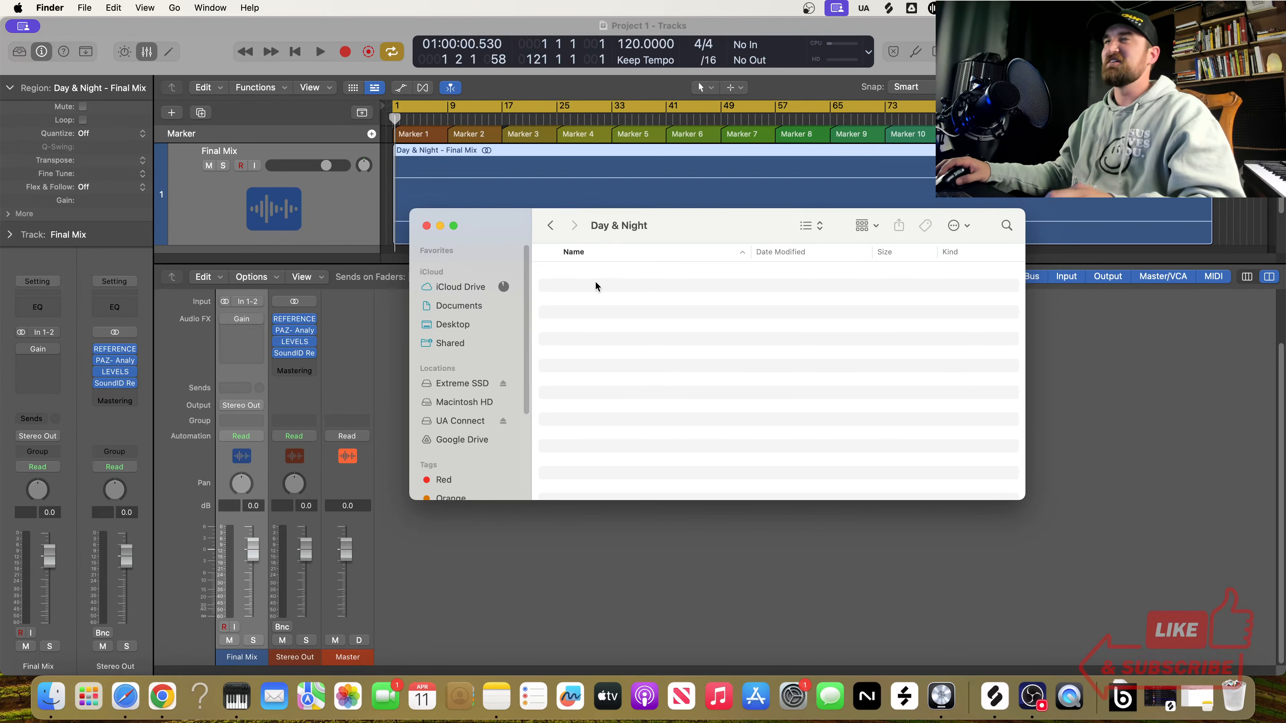
click(551, 228)
click(550, 226)
Step: Open Day & Night inside Pre-Edits and rename its Project 1 file as "Day & Night - Pre Edit"
double_click(579, 300)
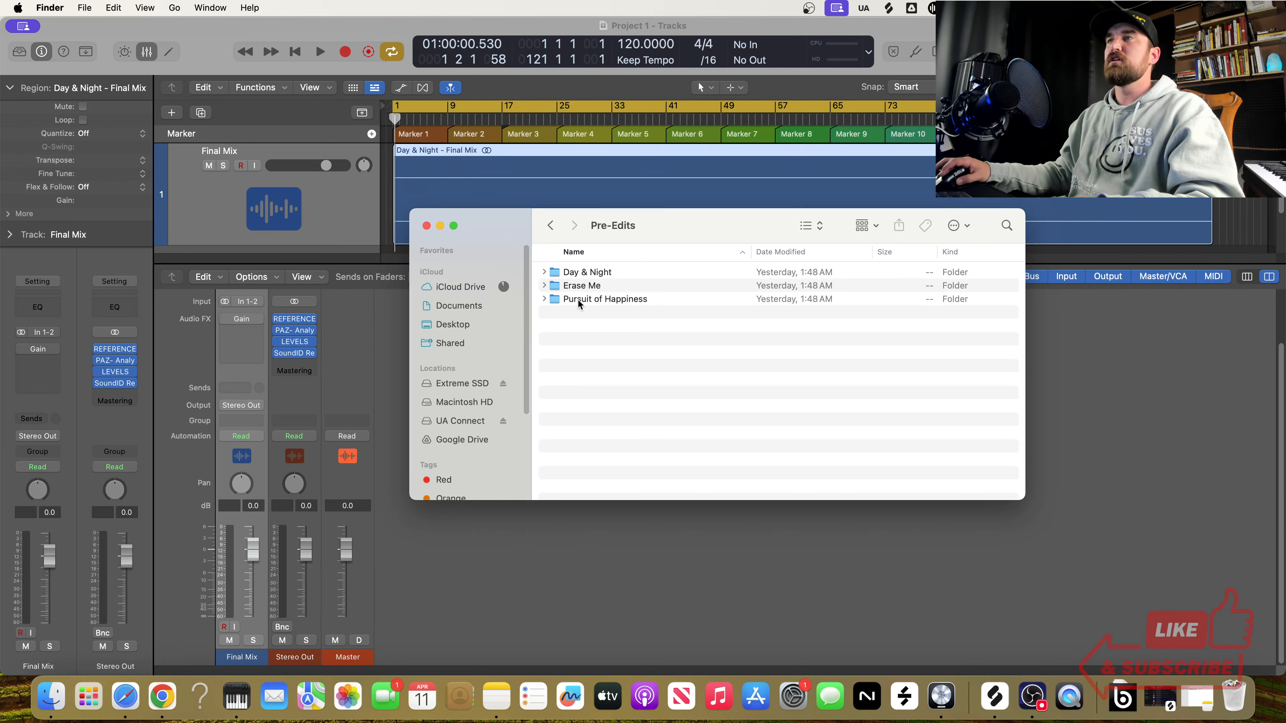
click(583, 275)
double_click(583, 275)
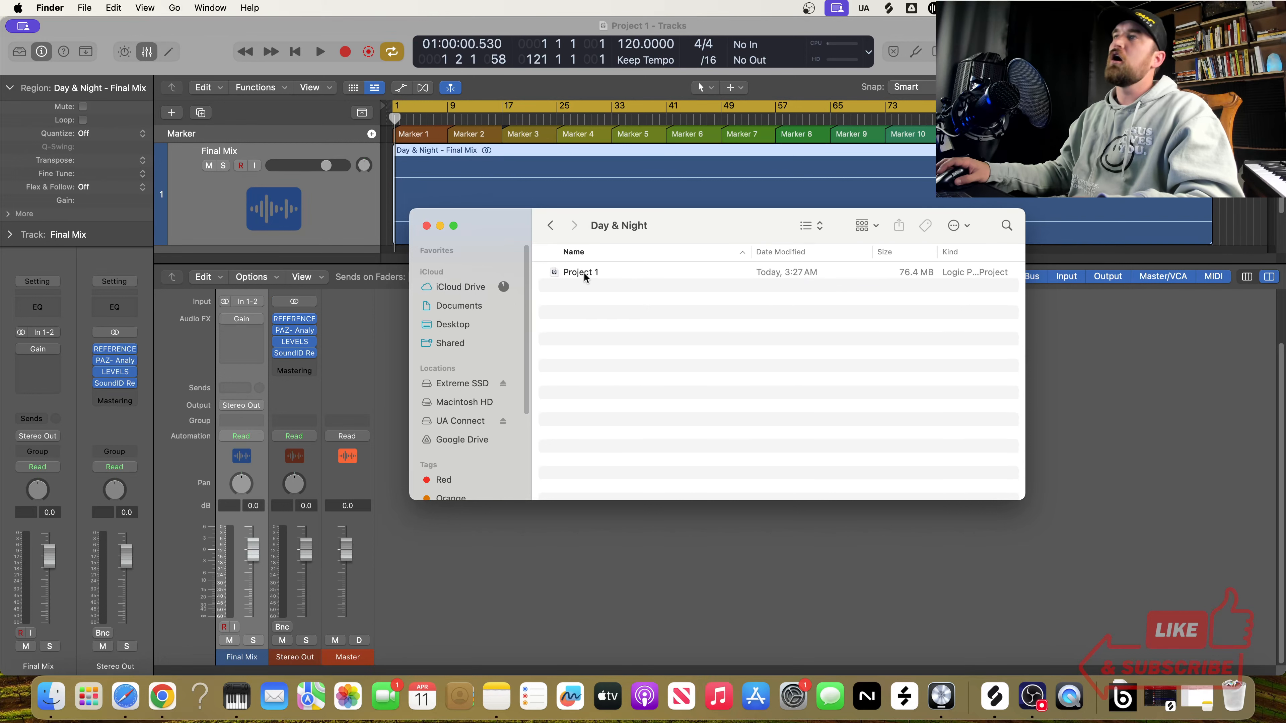
right_click(585, 277)
click(610, 369)
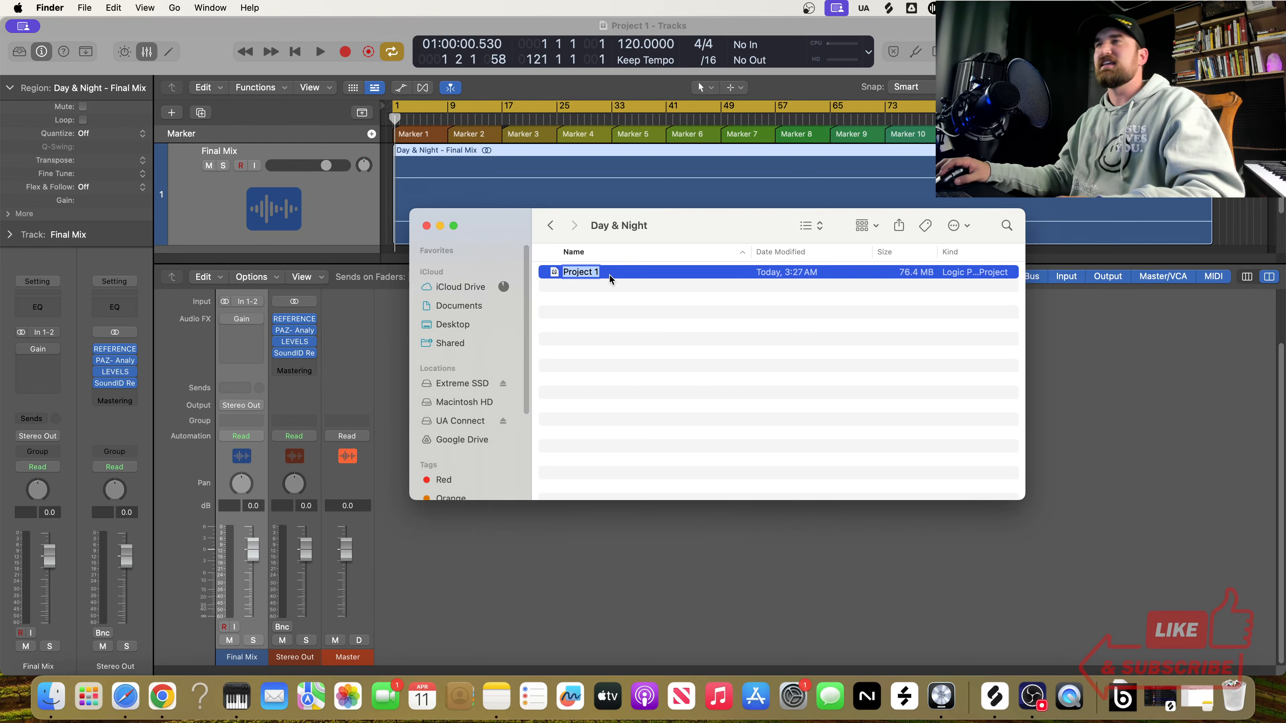
text(Day)
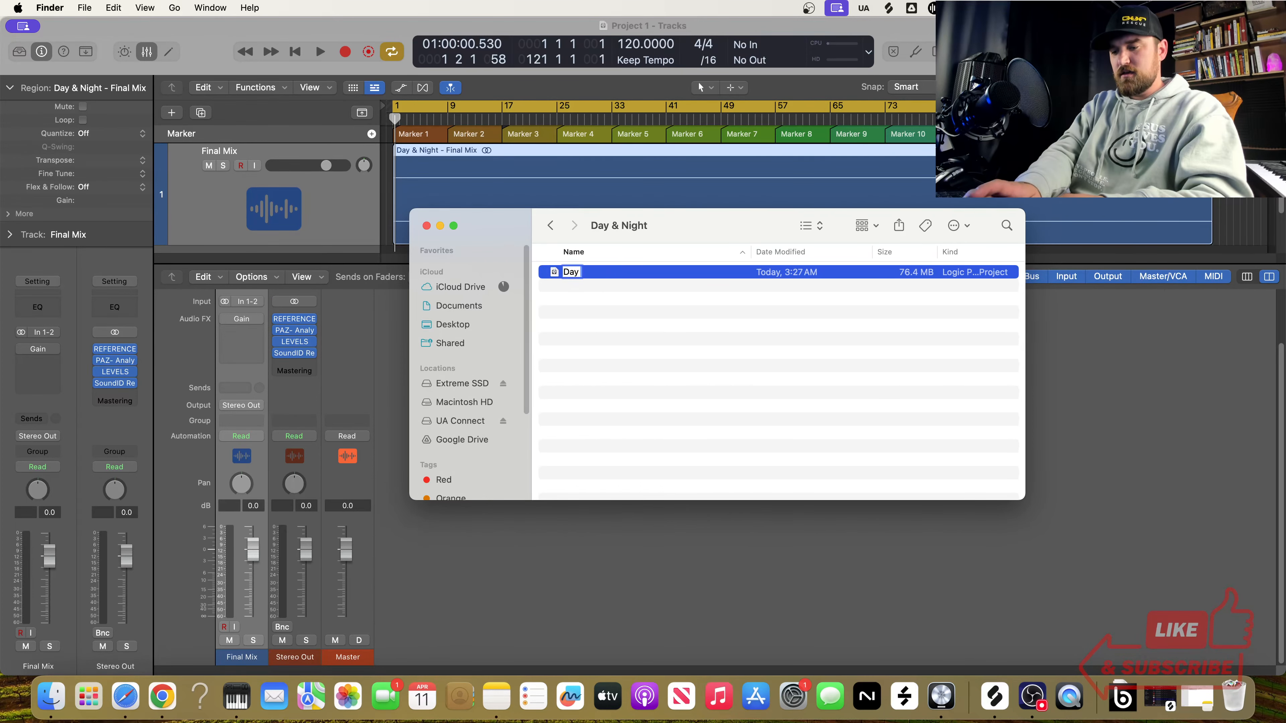
text( & Night -)
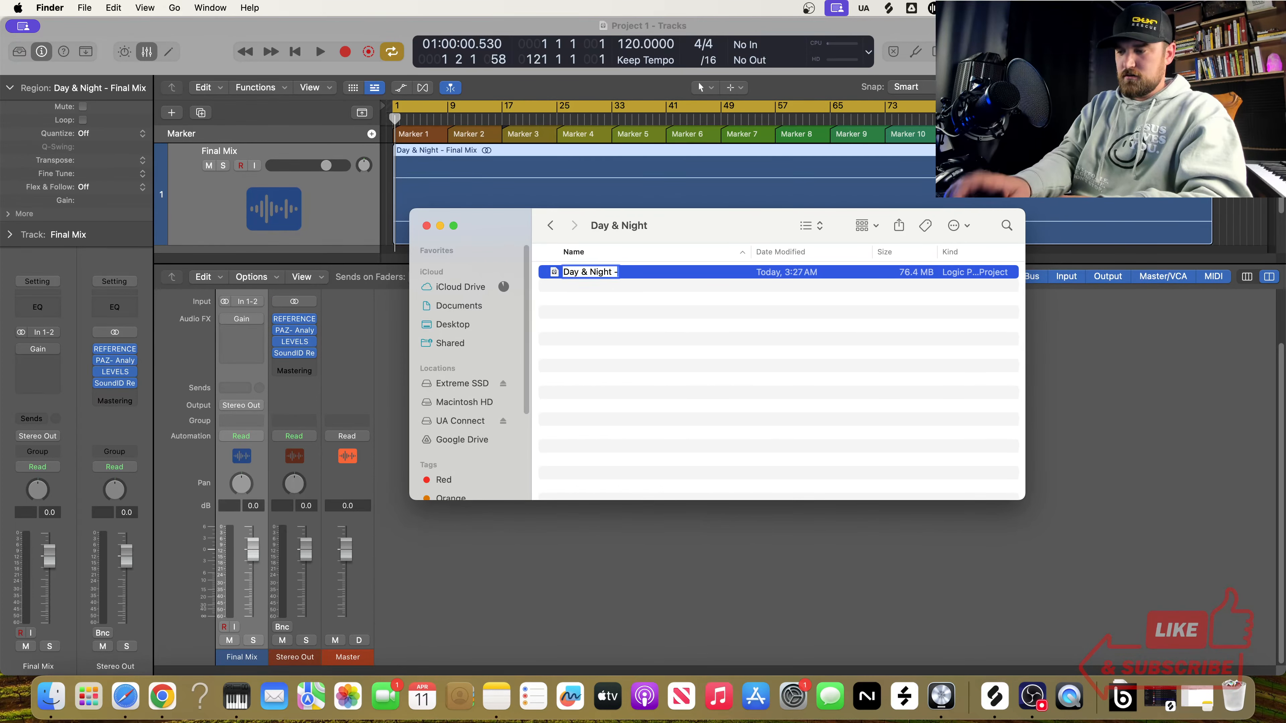
text( Pre Edit)
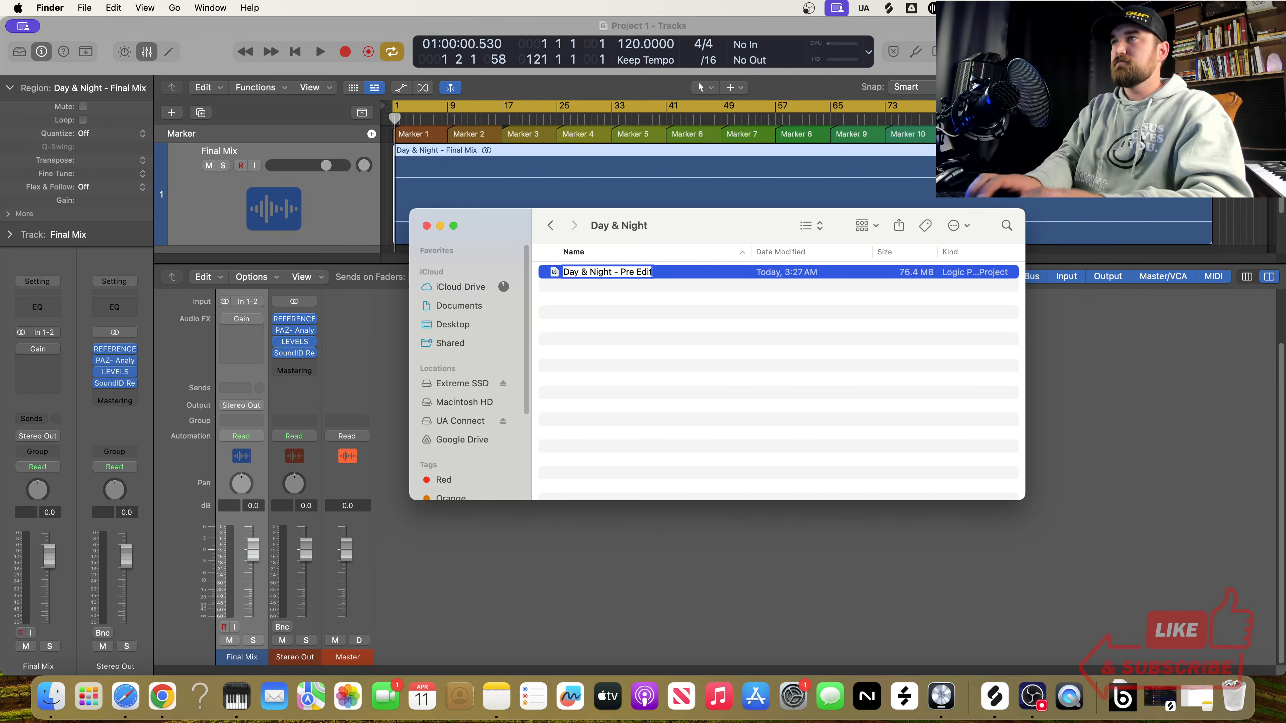
key(Return)
Step: Return to Project Files and check the project file in the Day & Night folder inside Productions
click(557, 225)
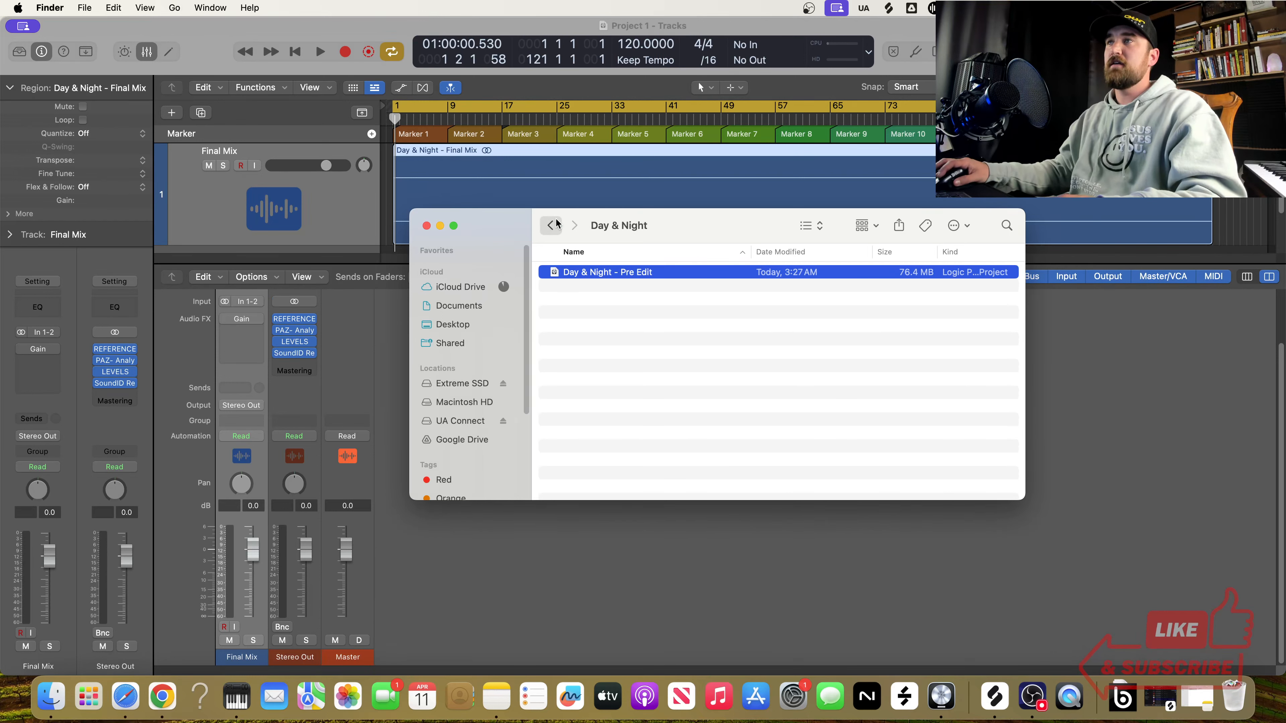
click(557, 225)
click(581, 312)
double_click(581, 312)
double_click(583, 275)
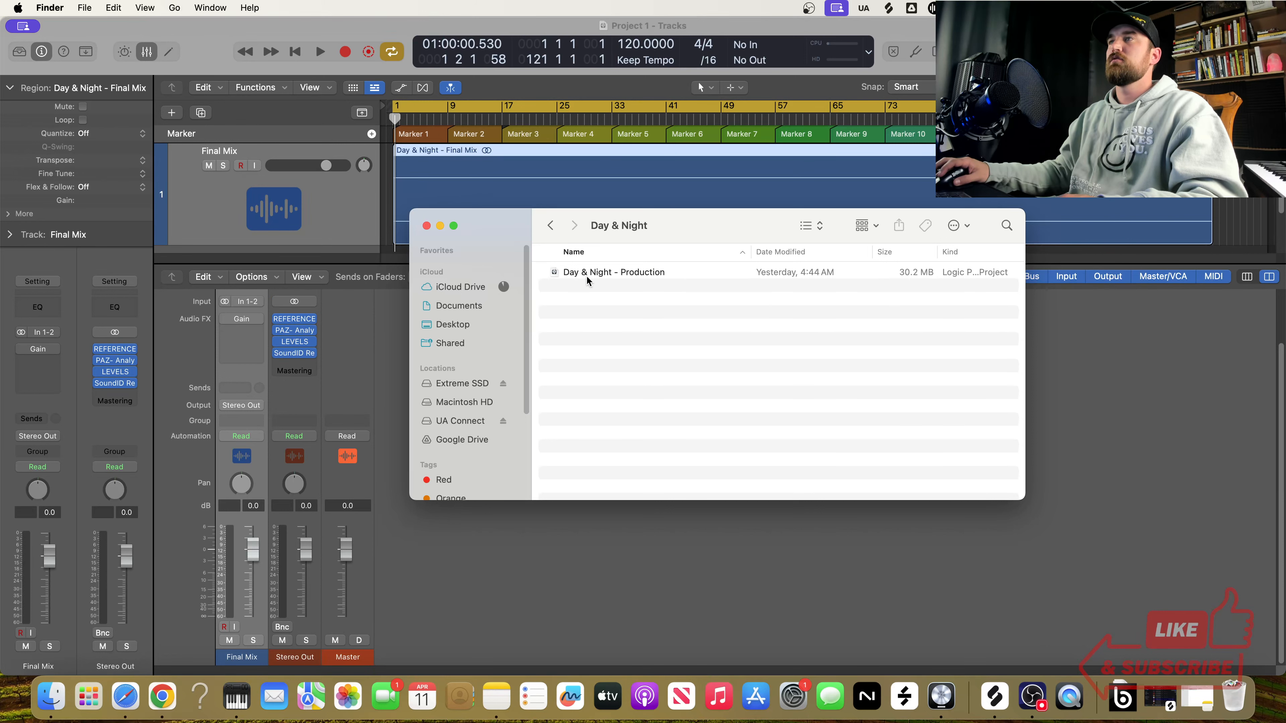
click(551, 227)
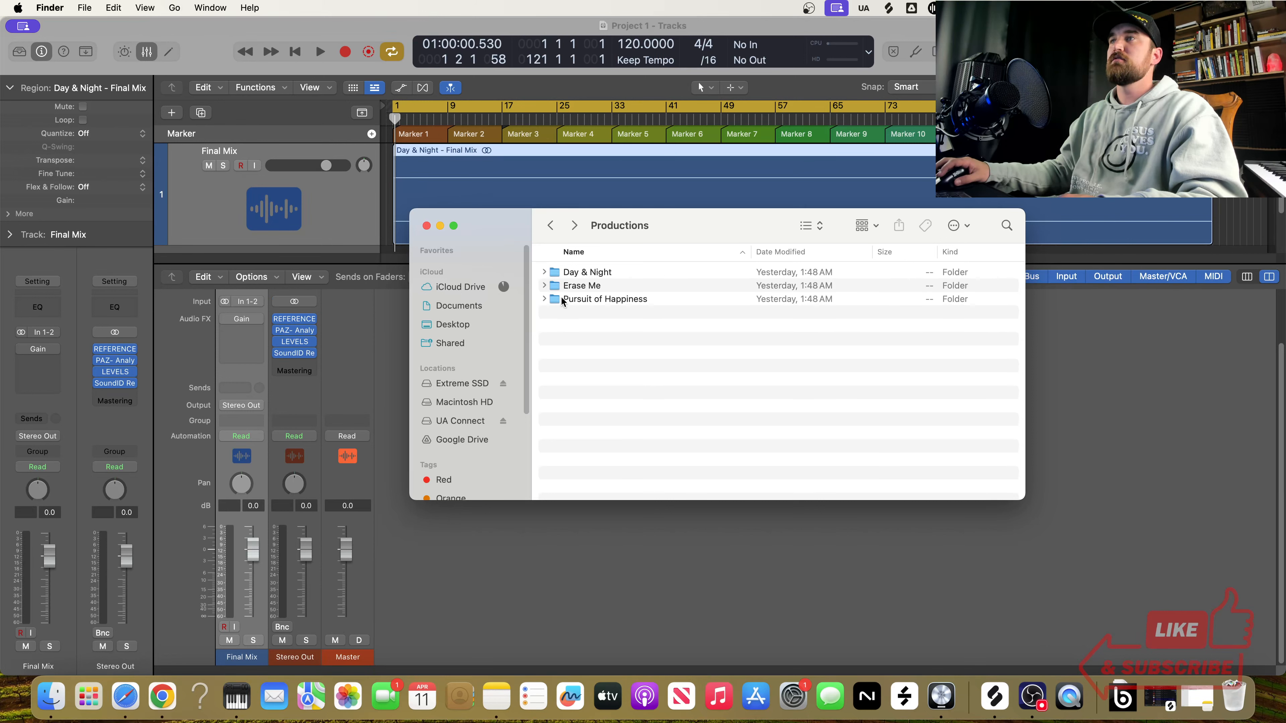
Step: Check the Day & Night folder inside Recordings and go back up to the Demonstrations folder
click(551, 226)
double_click(569, 326)
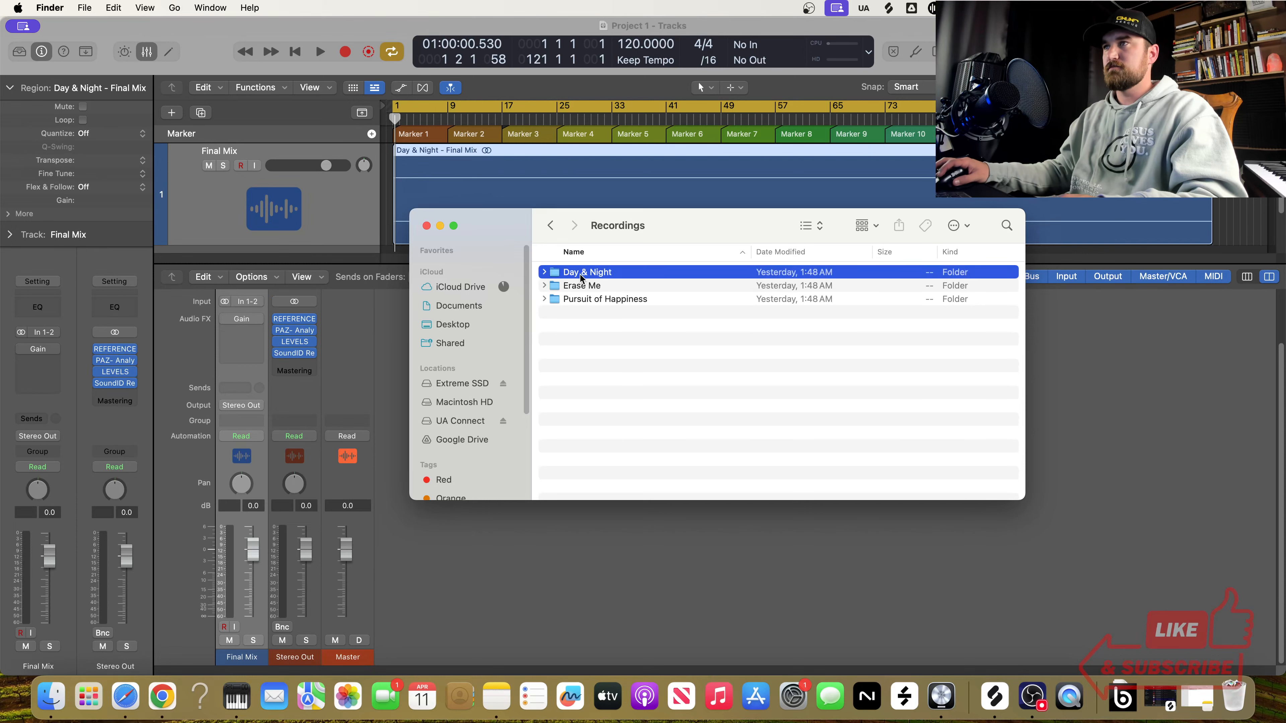
double_click(581, 273)
click(551, 227)
click(551, 226)
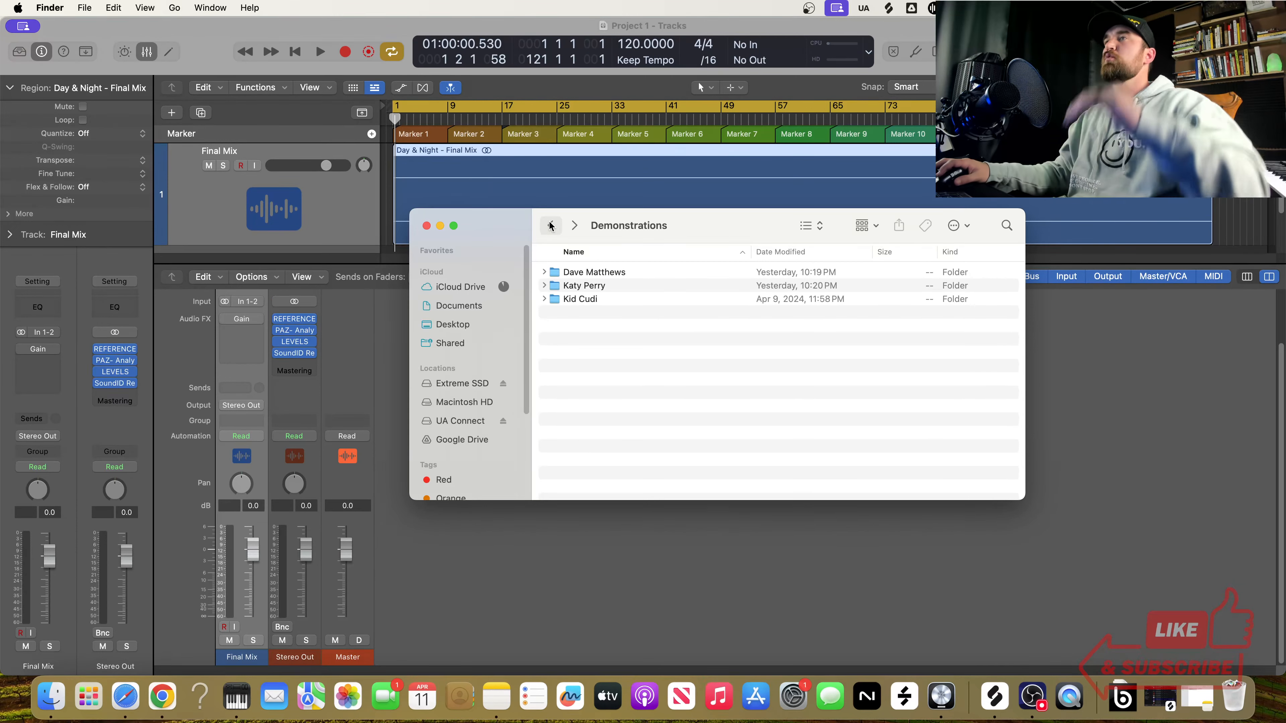